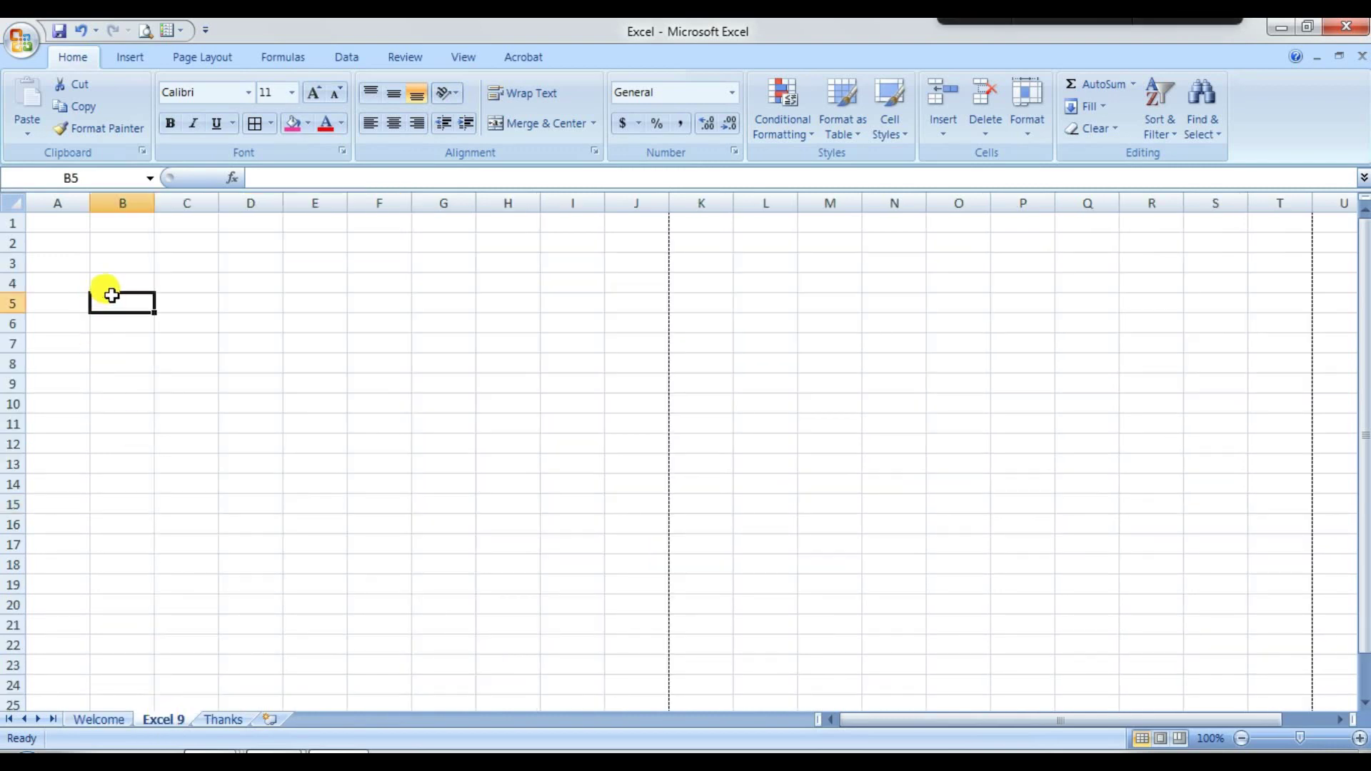
Enter =12+13 in C4 so it shows 25, and centre C4:C10
left_click(122, 265)
left_click(122, 285)
left_click(207, 282)
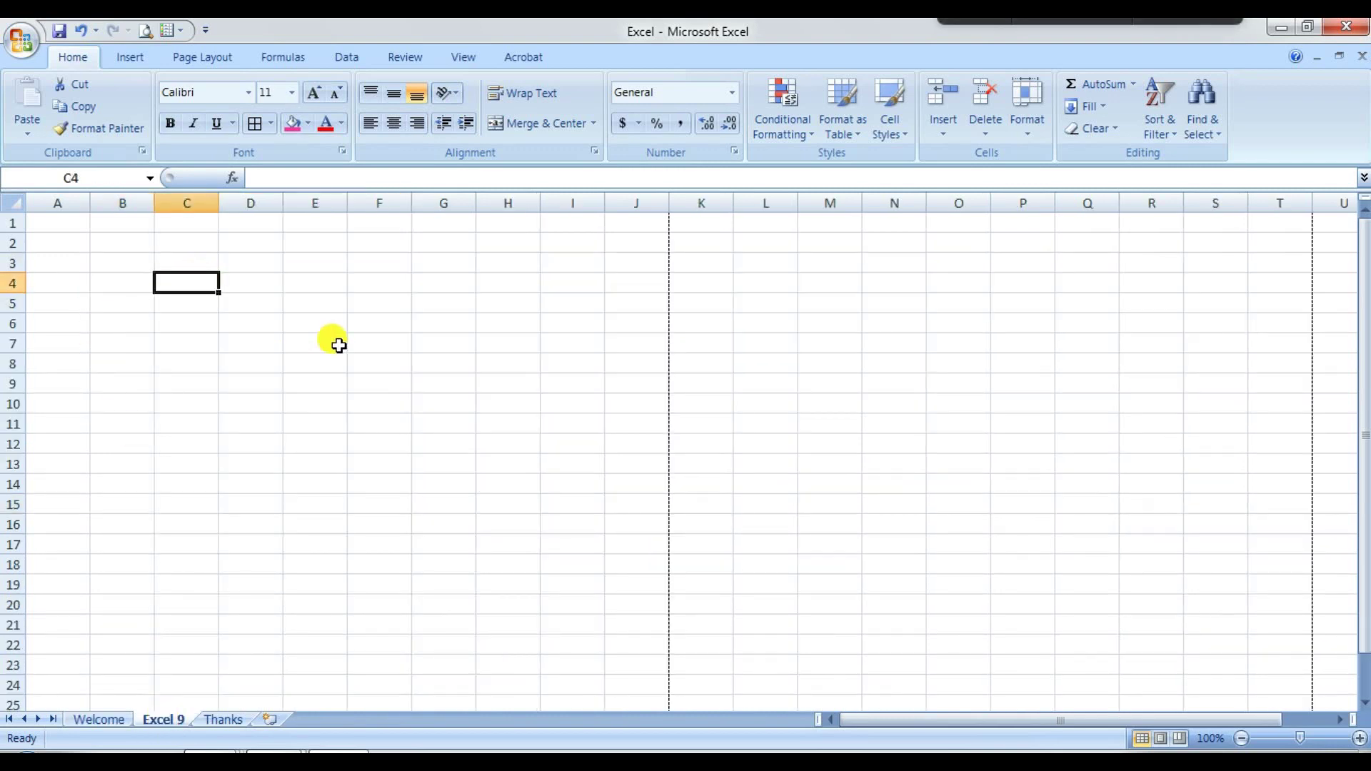
type("=12+1")
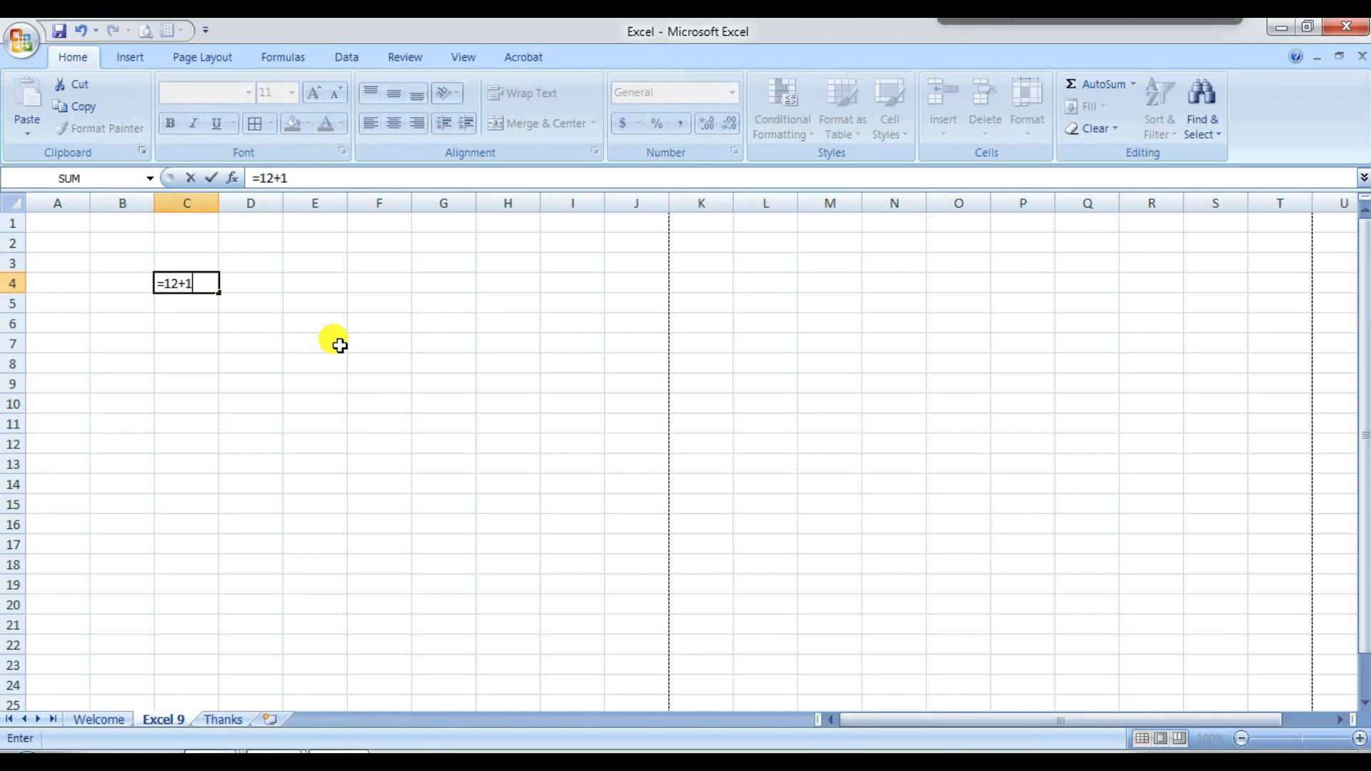
type("3")
key("Return")
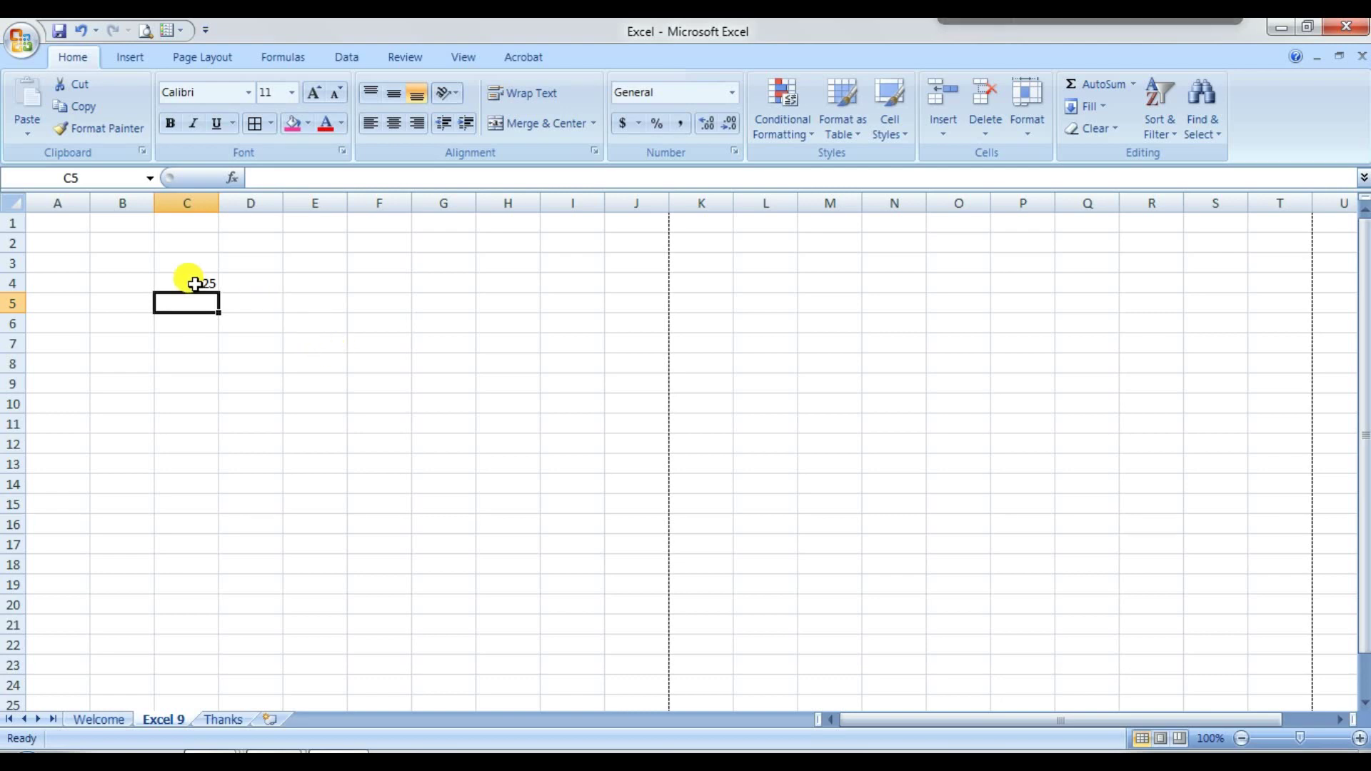
left_click_drag(195, 284, 190, 402)
left_click(393, 123)
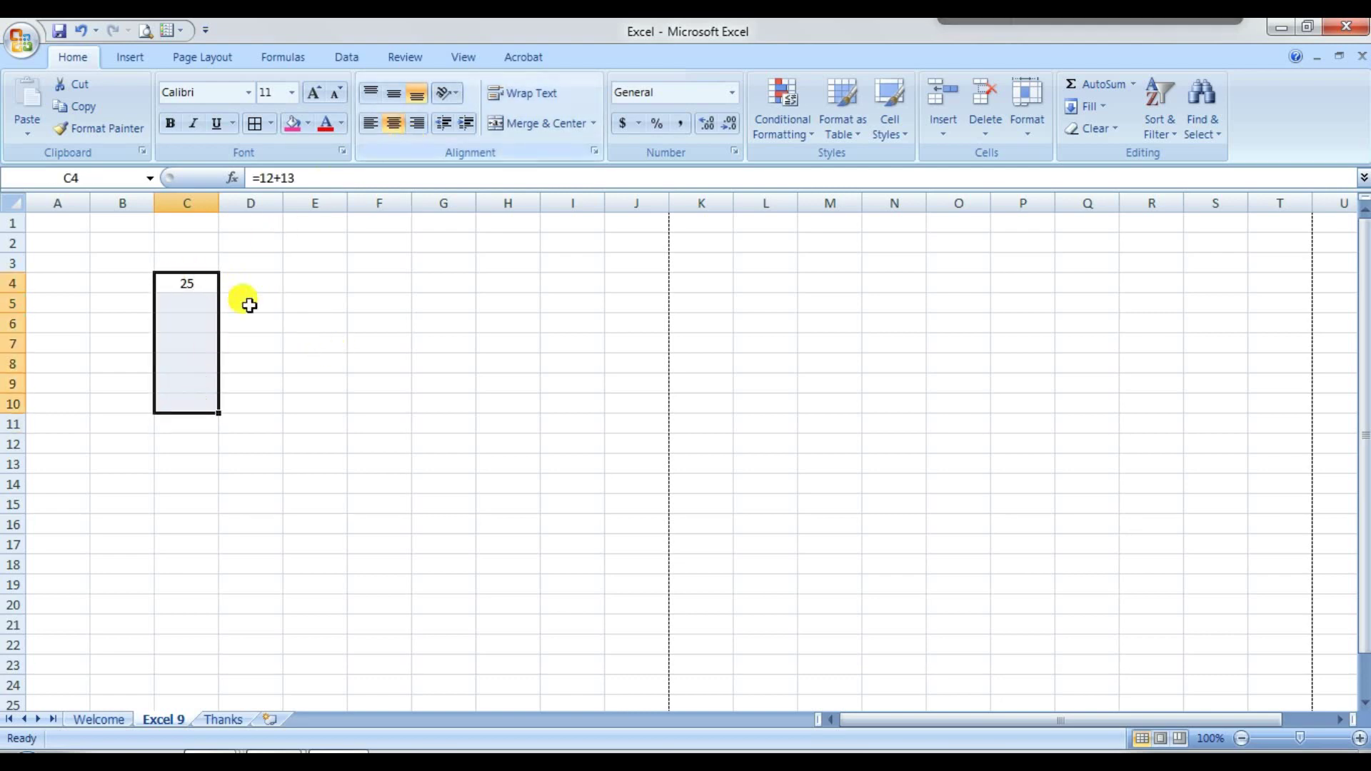
Enter 11 in A5, 33 in B5, and =A5+B5 in C5 giving 44
left_click(72, 302)
type("11")
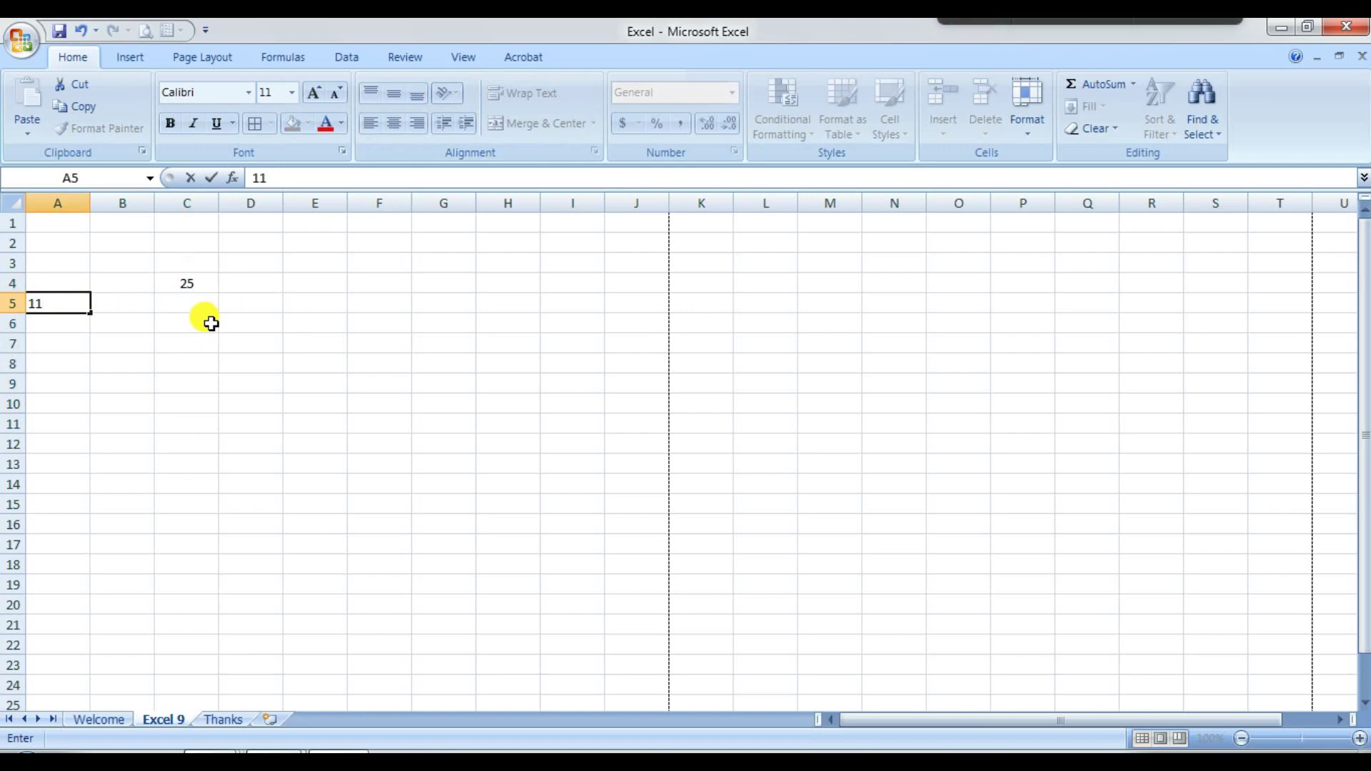
key("Tab")
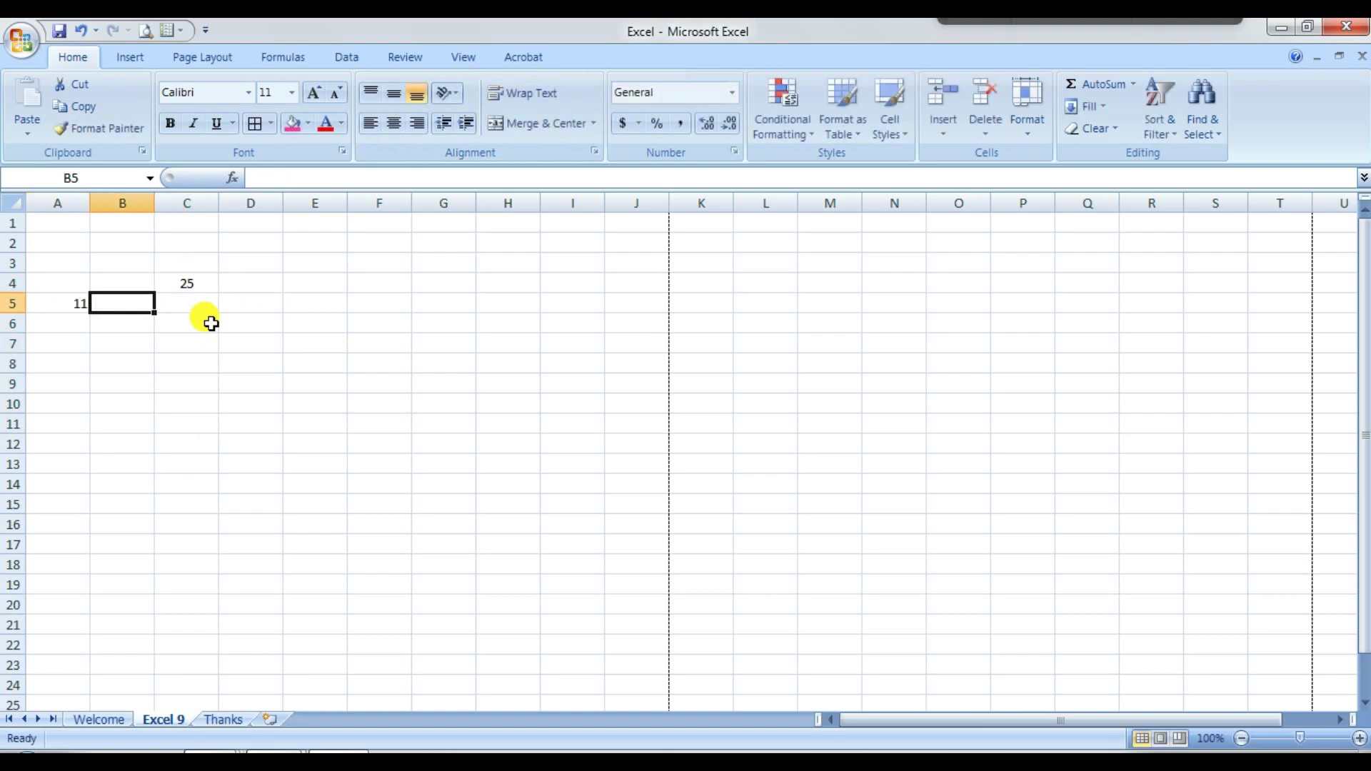
type("33")
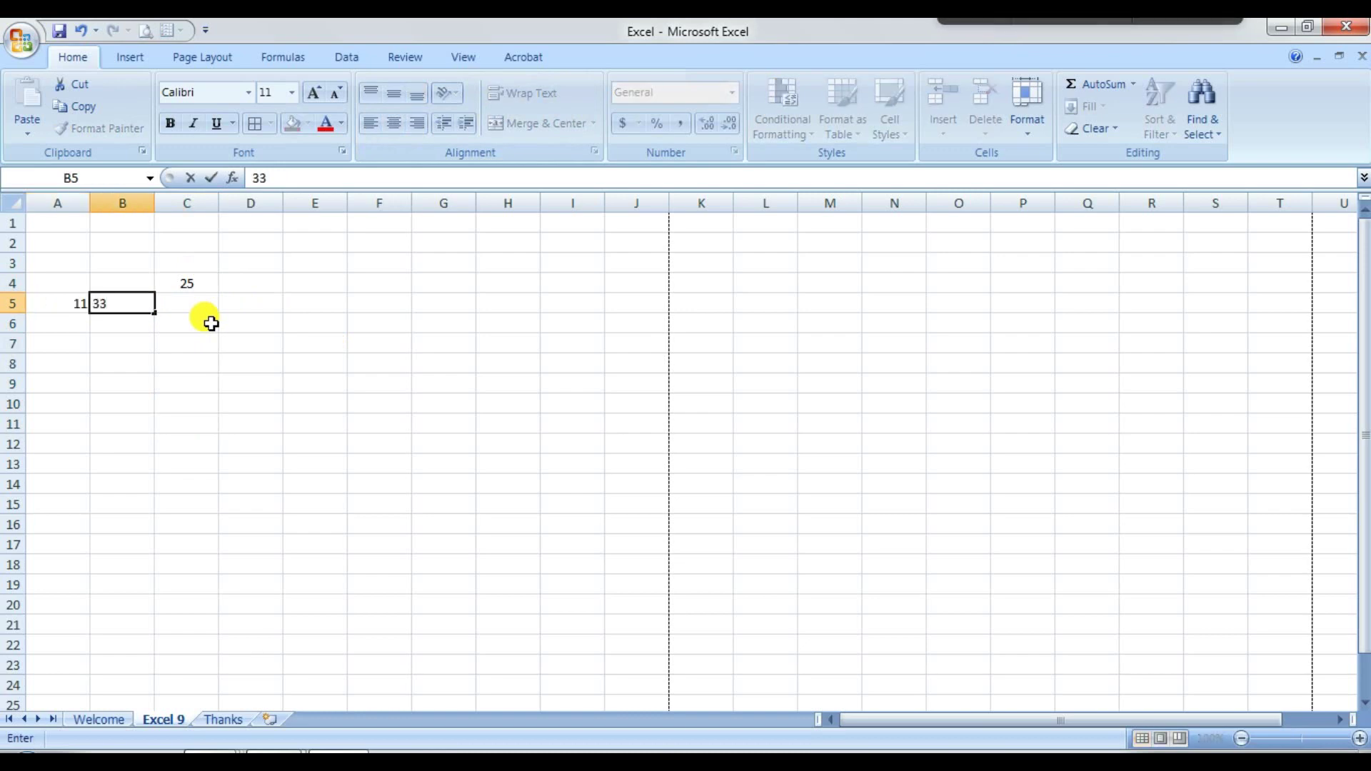
key("Return")
left_click(200, 305)
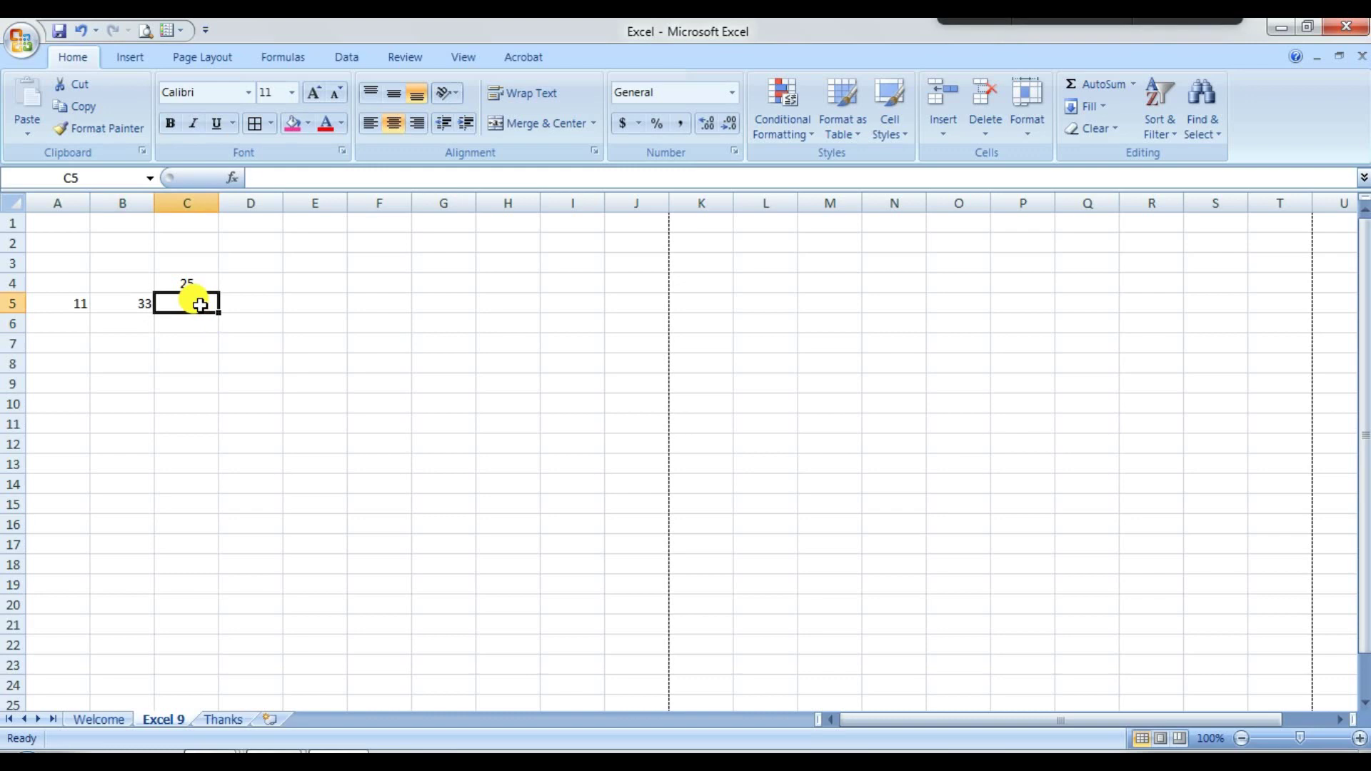
type("=")
left_click(83, 307)
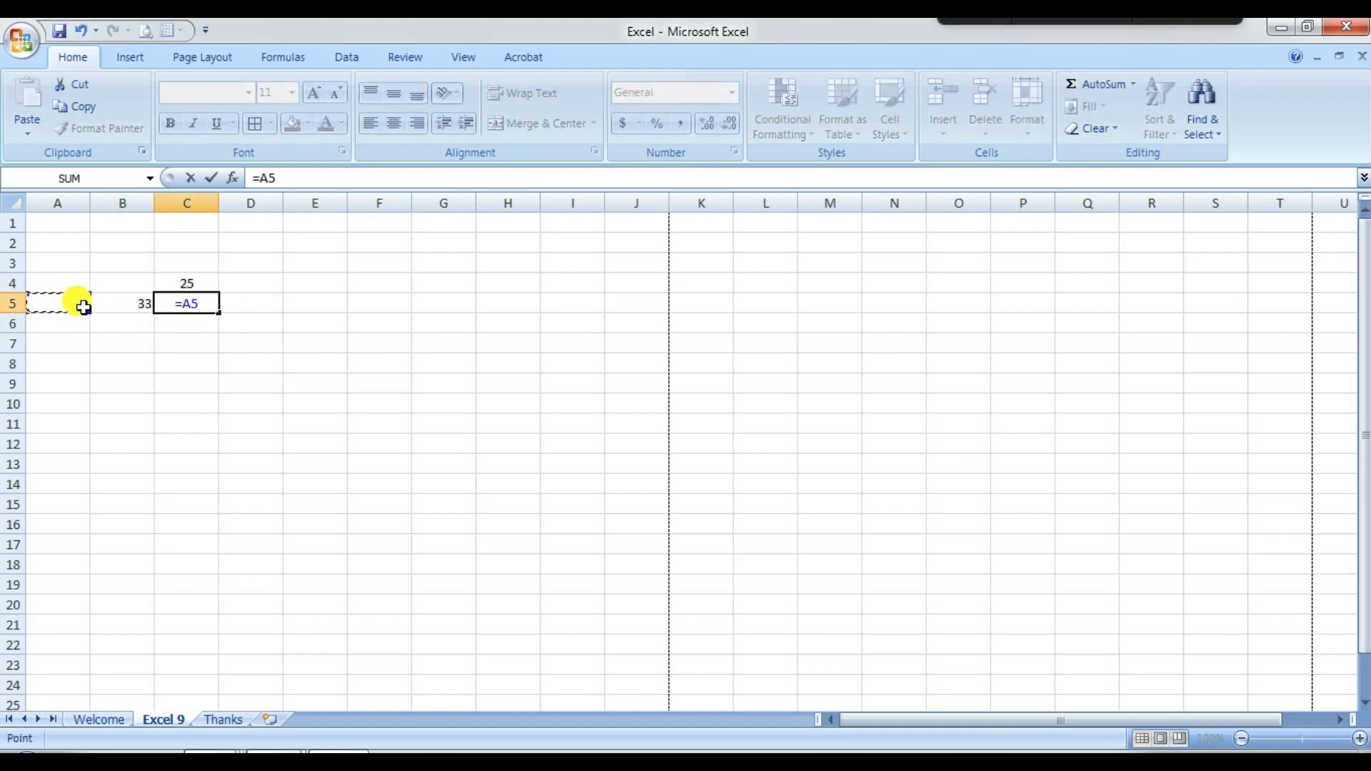
key("Right")
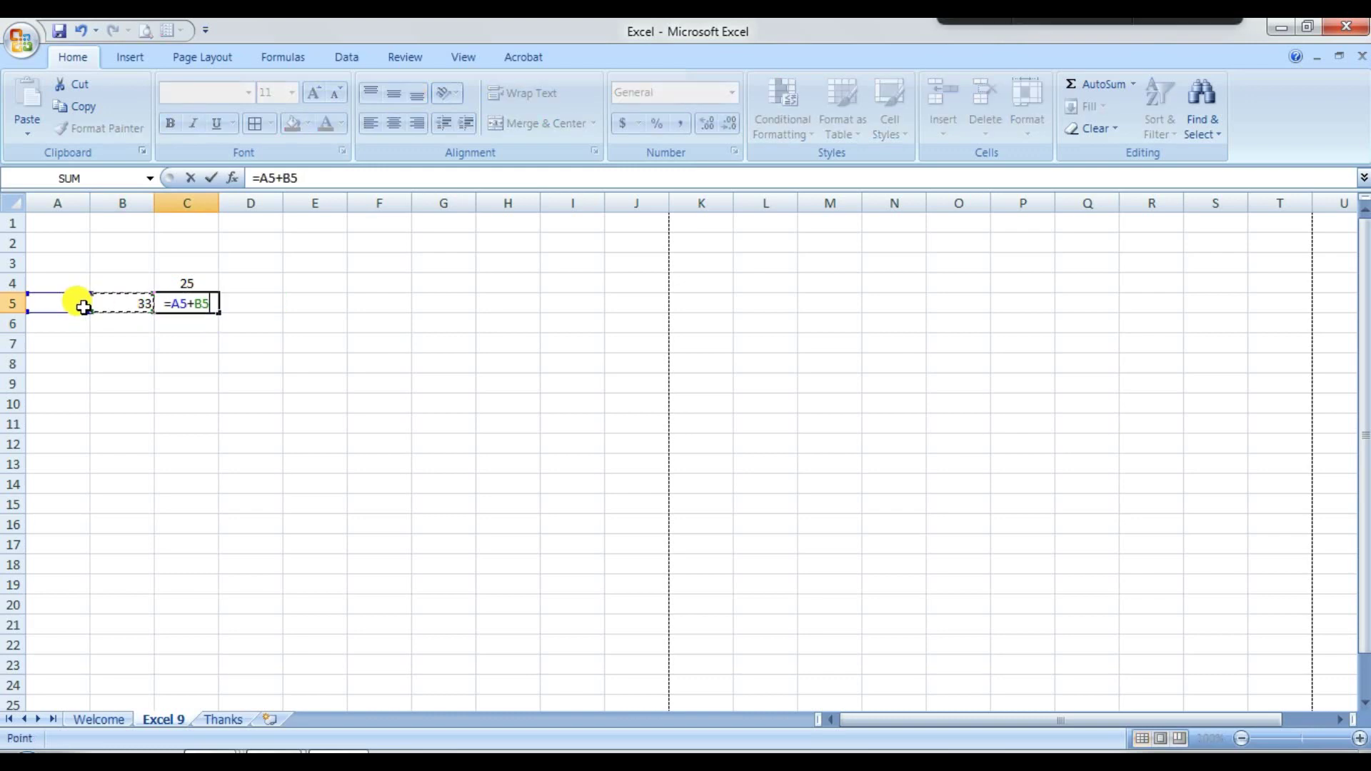
key("Return")
Centre the block A4:C10 and enter 10 in C7
left_click_drag(85, 289, 190, 401)
left_click(289, 434)
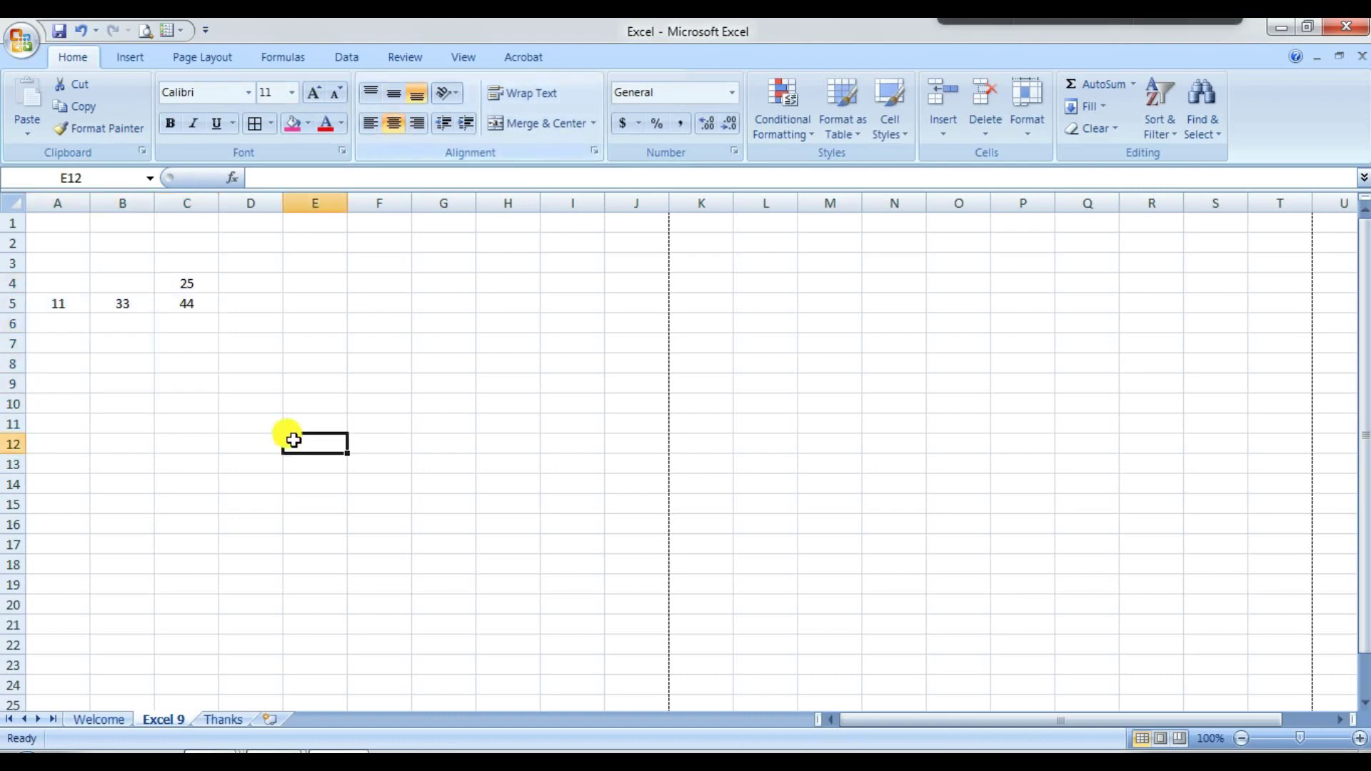
left_click(190, 327)
left_click(195, 347)
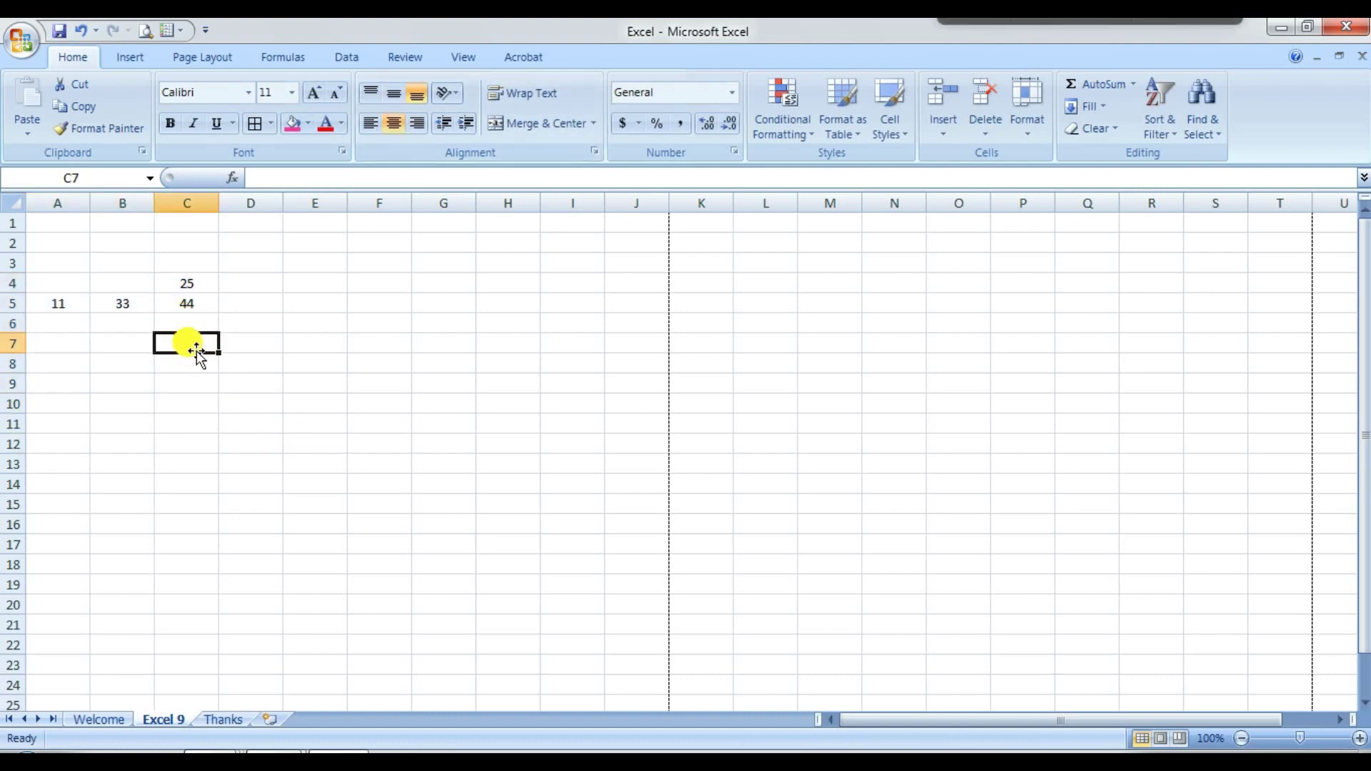
left_click(183, 321)
left_click(190, 344)
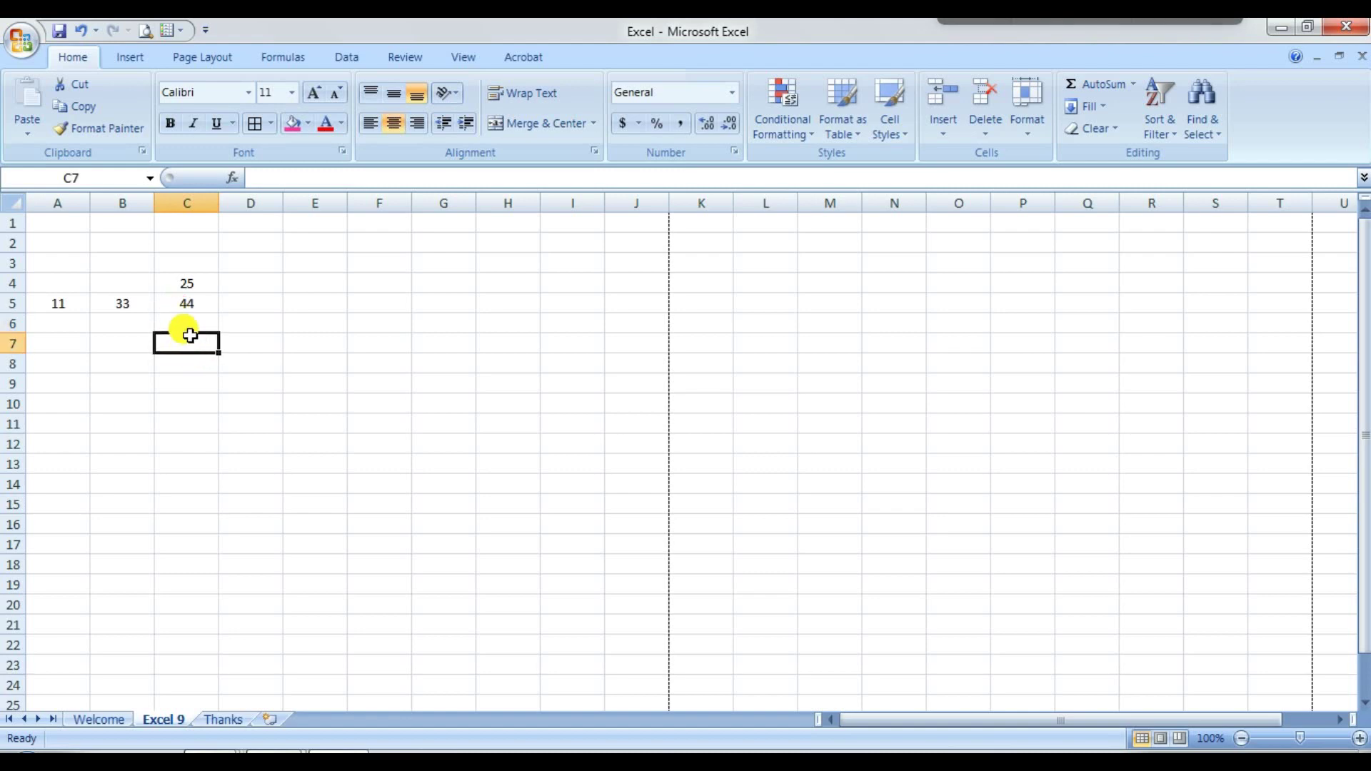
left_click(189, 323)
left_click(191, 341)
type("10")
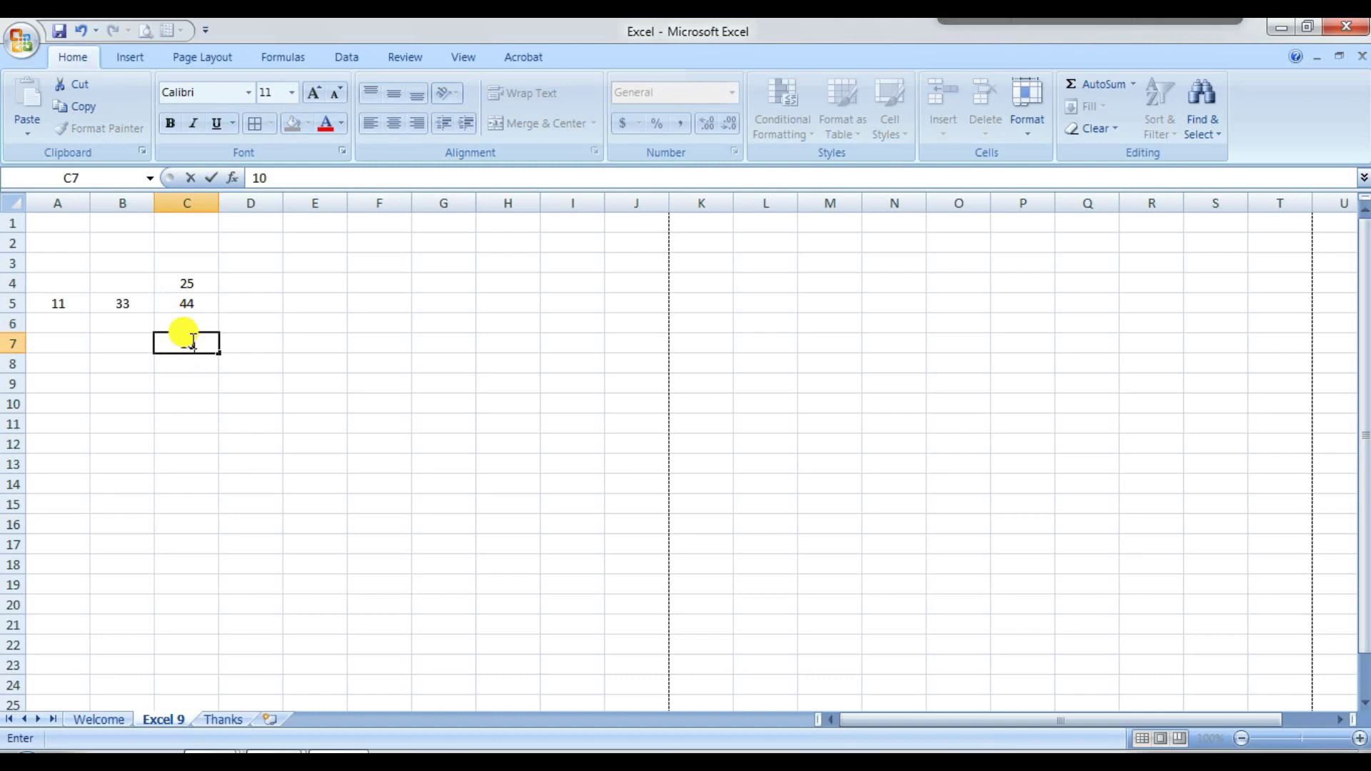
key("Return")
Make the 25 in C4 bold, fill C5 pink, and colour C7's 10 red
left_click(184, 284)
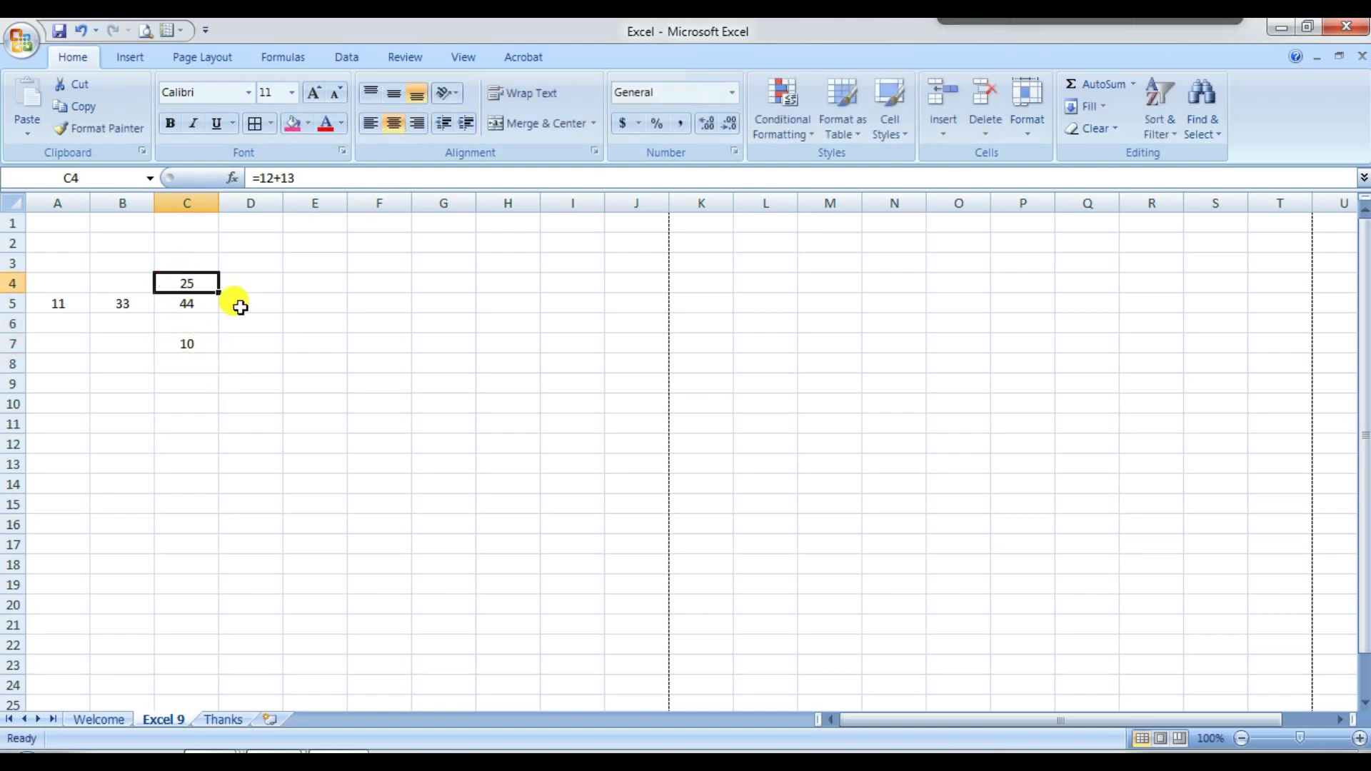
left_click(169, 123)
left_click(183, 302)
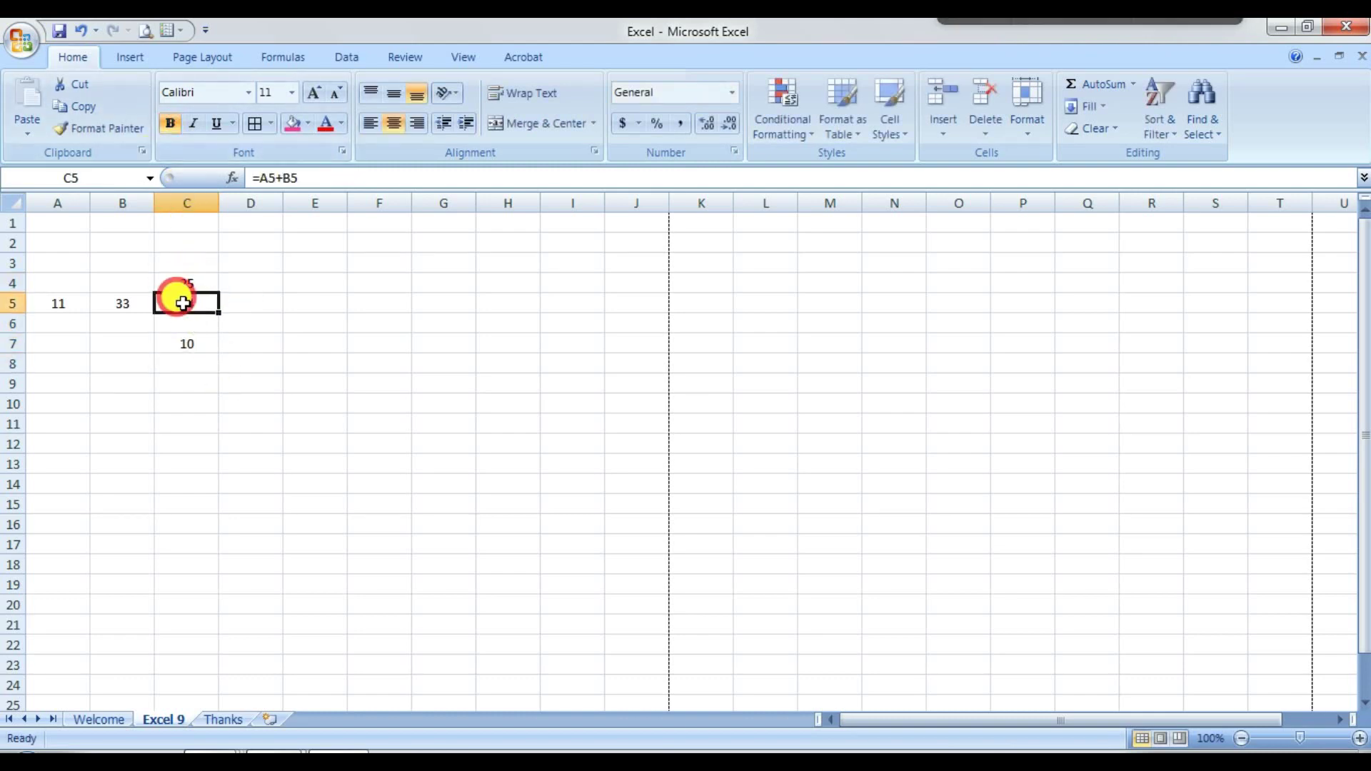
left_click(289, 123)
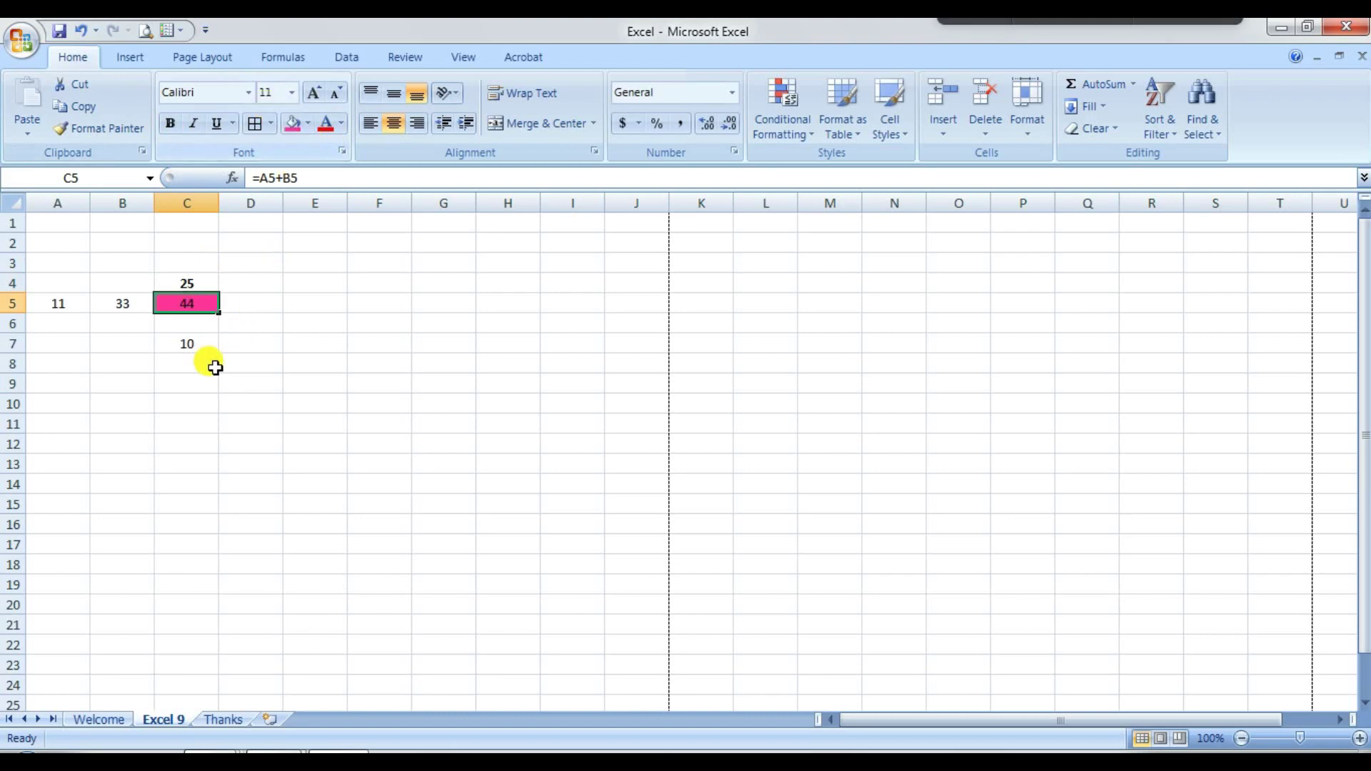
left_click(187, 344)
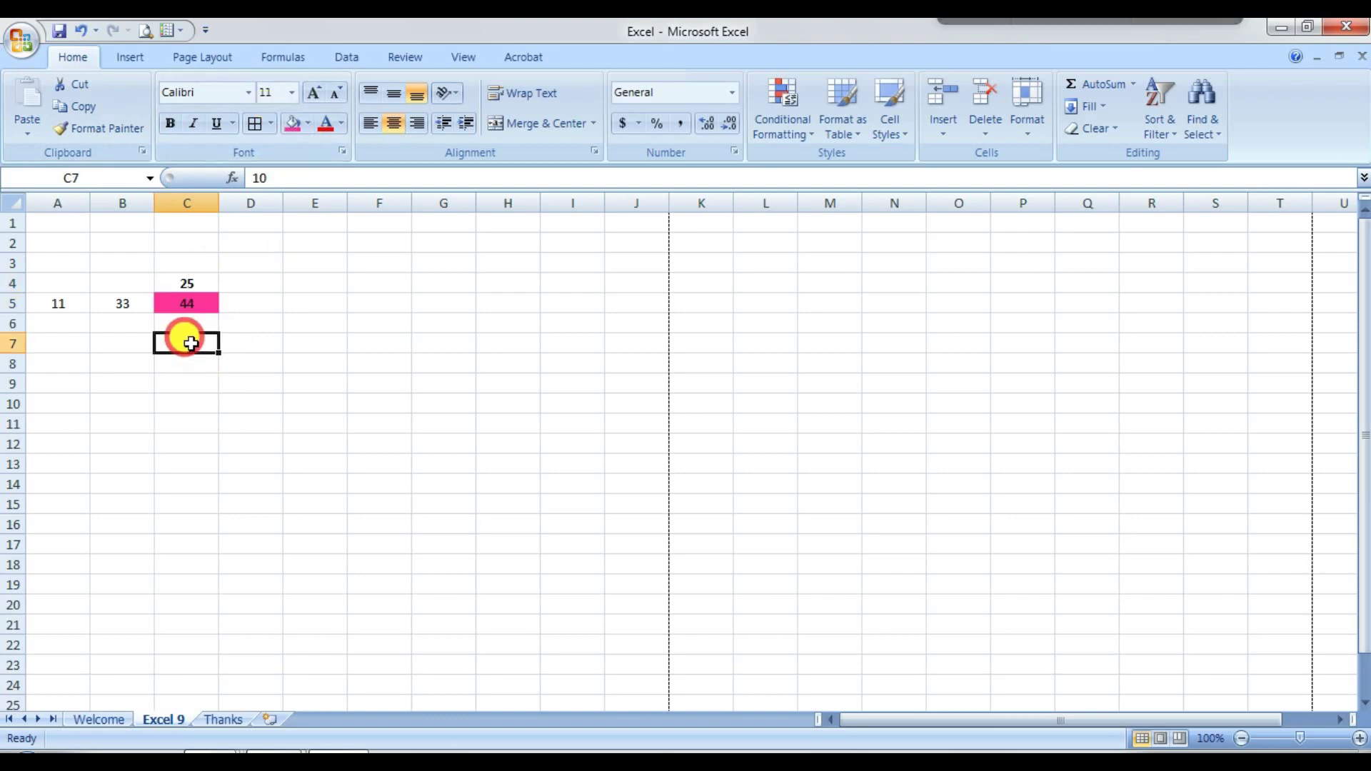
left_click(327, 128)
left_click(321, 342)
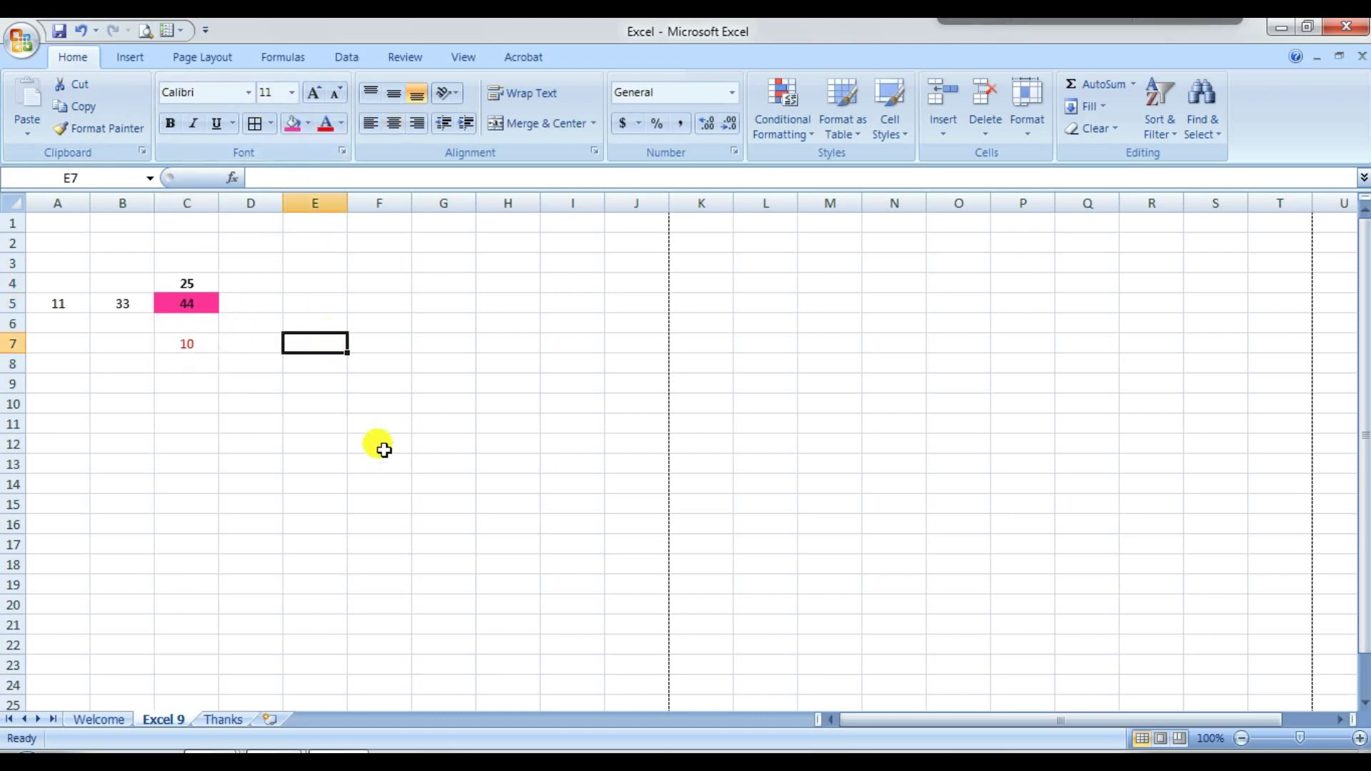
left_click(182, 343)
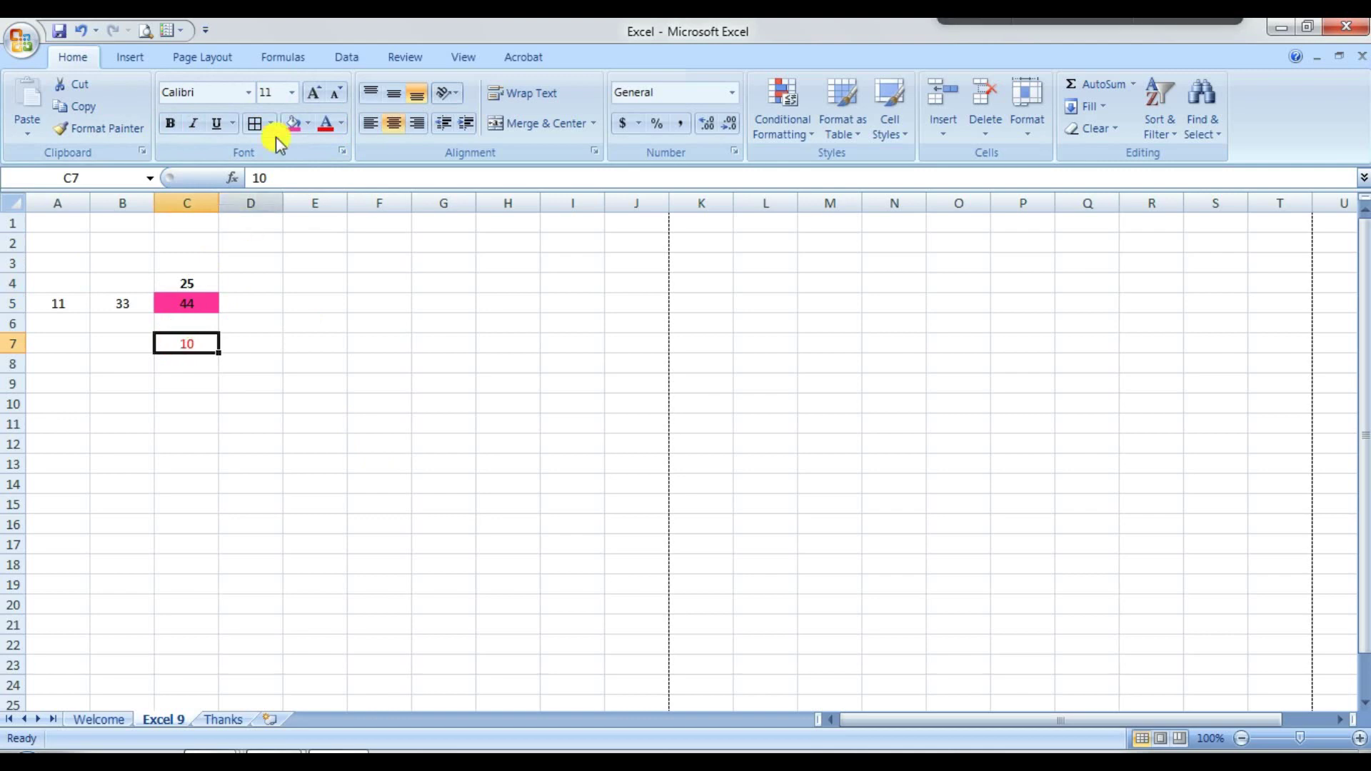
left_click(361, 381)
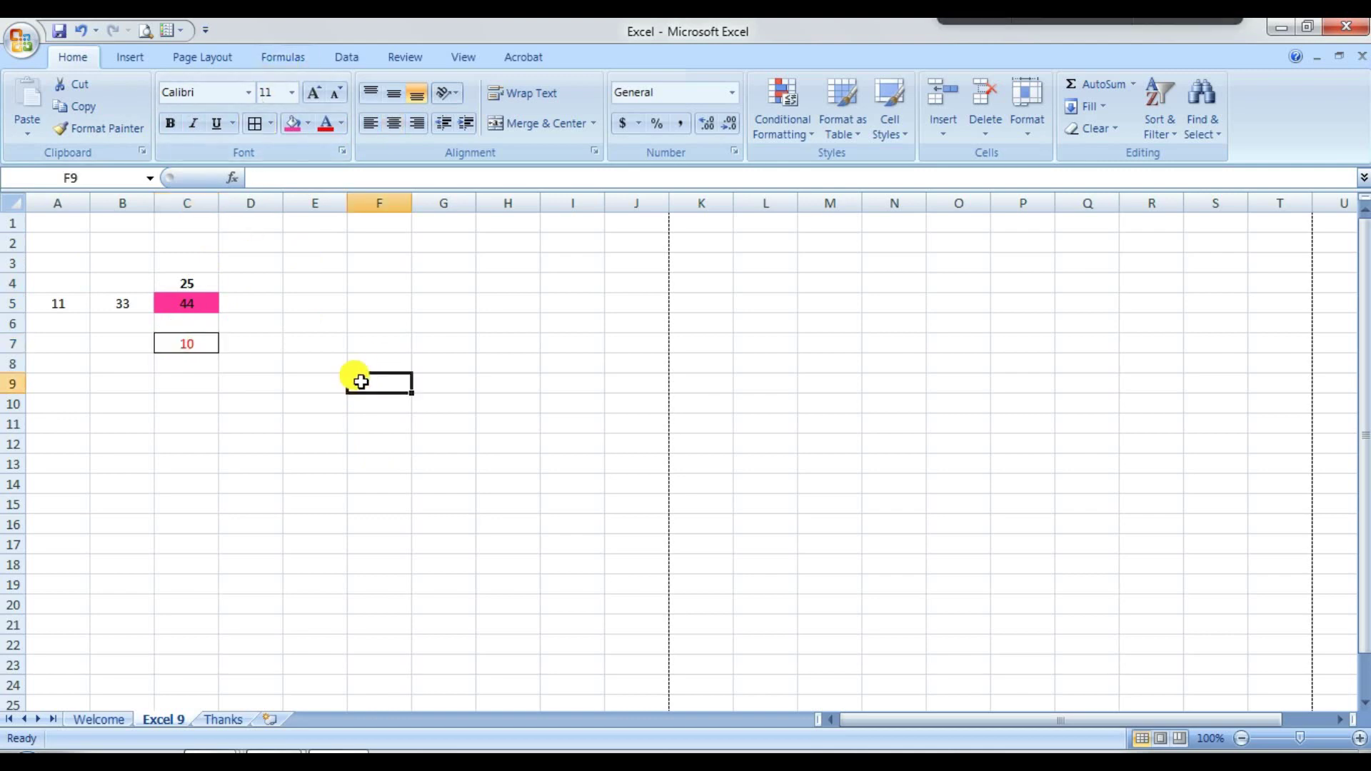
Enter 18 in C8 and left-align it
left_click(191, 366)
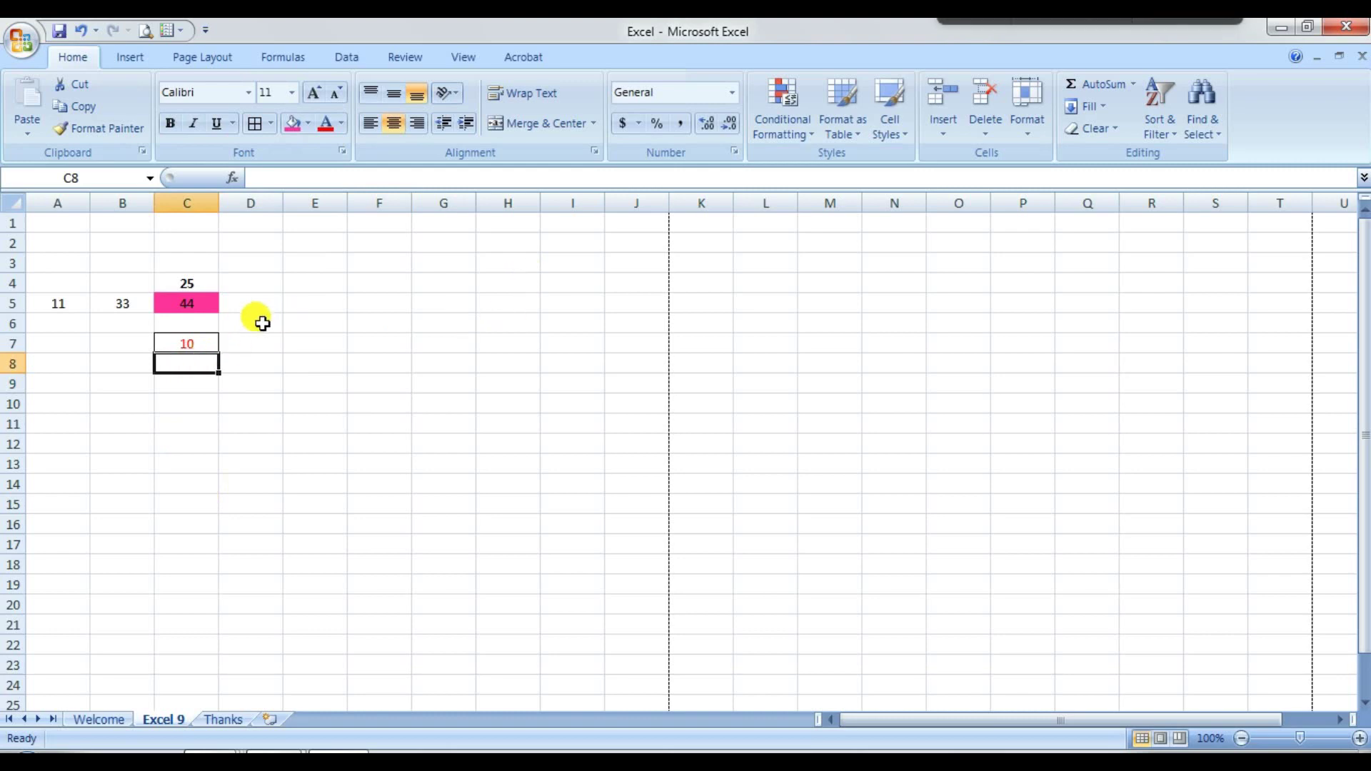
type("18")
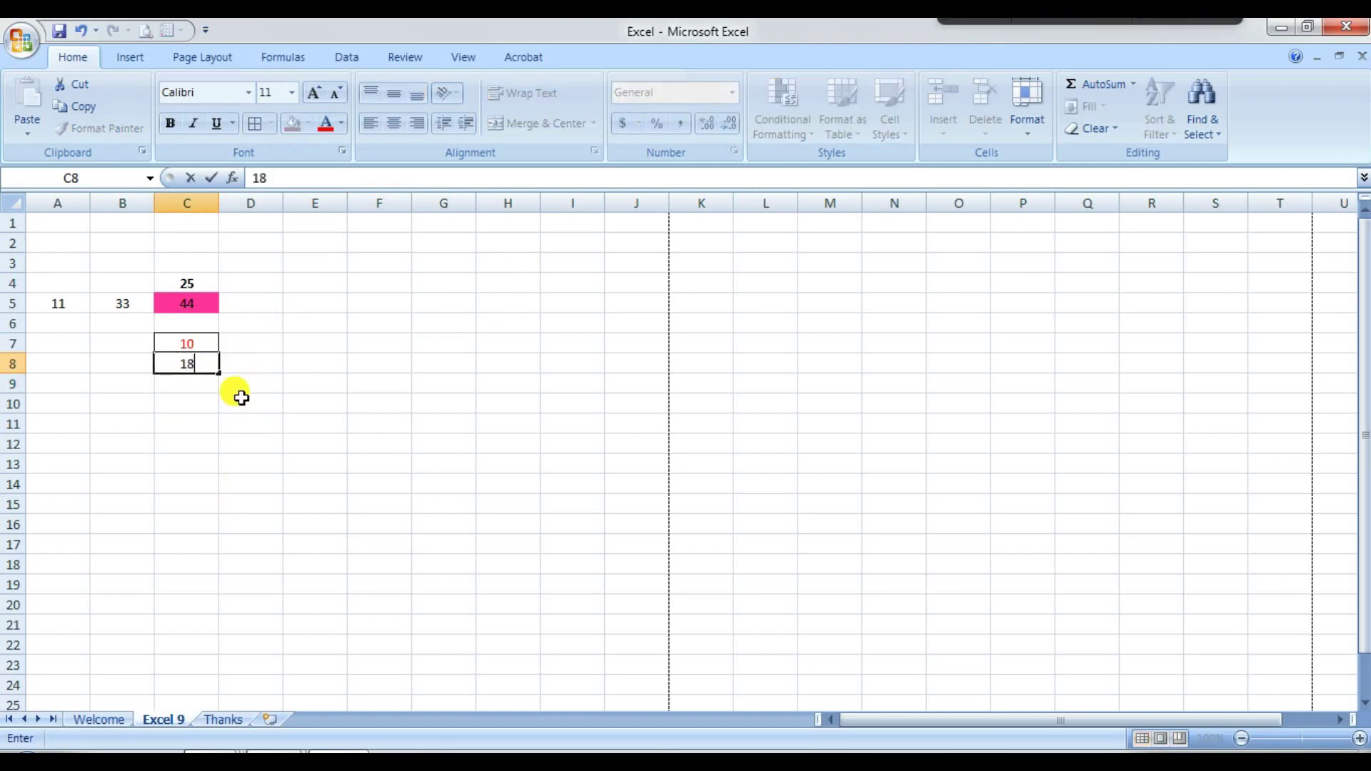
key("Return")
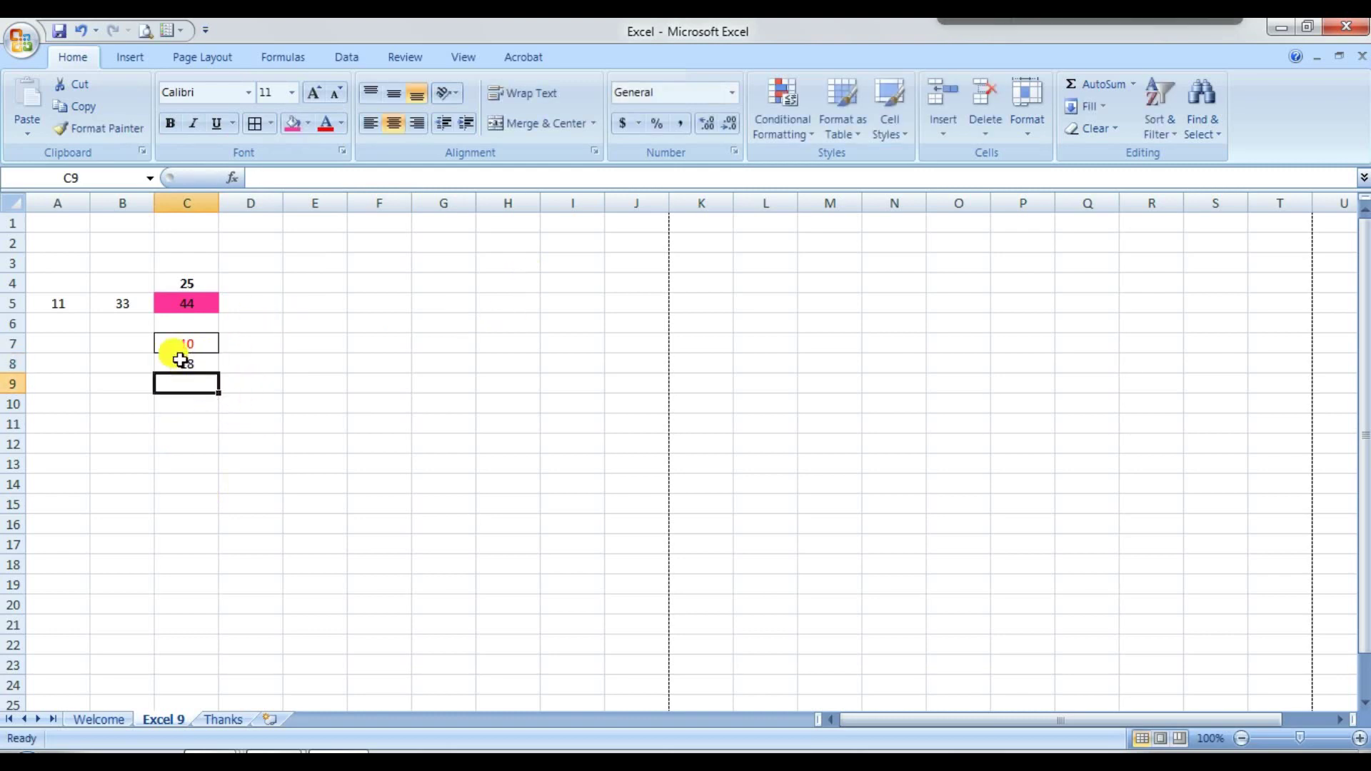
left_click(187, 366)
left_click(370, 123)
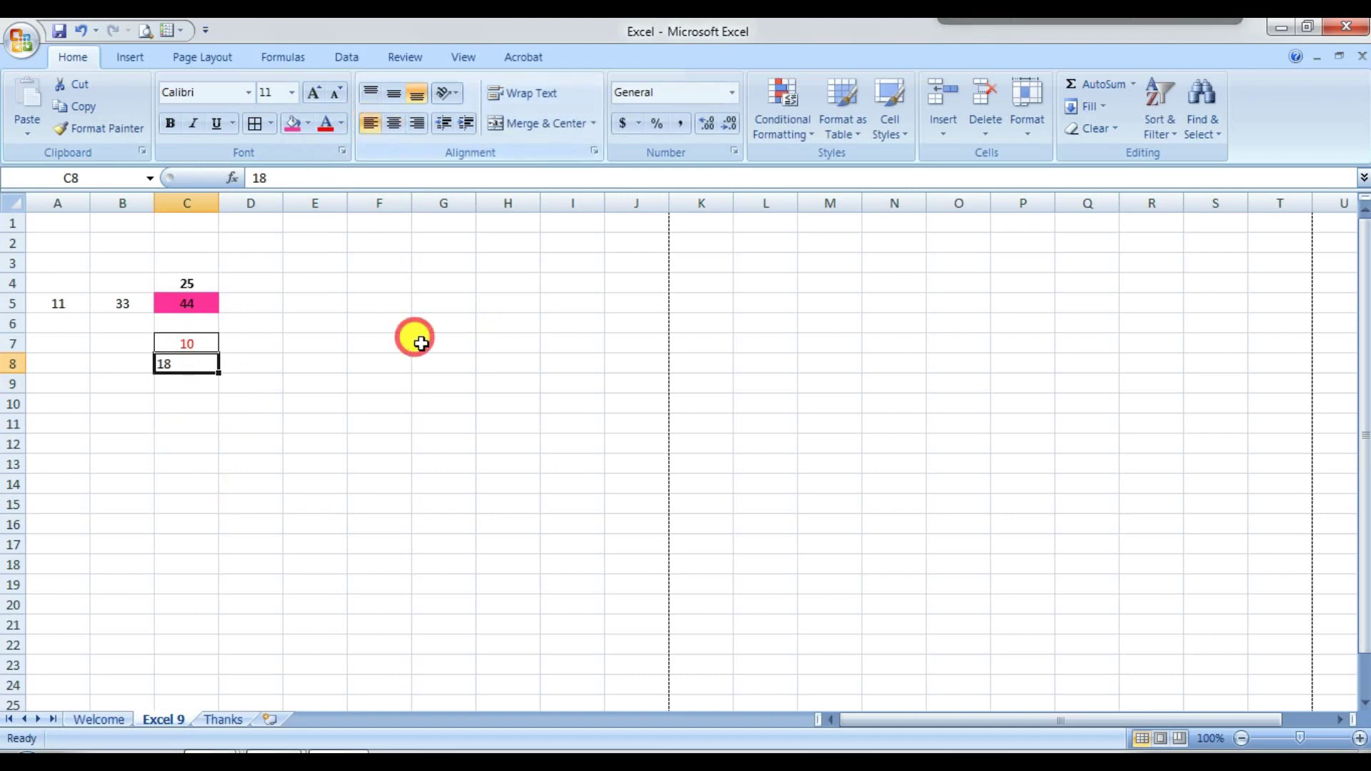
left_click(431, 344)
Copy C4:C8 with Ctrl+C, then cancel the copy and reselect the block
left_click_drag(183, 283, 197, 362)
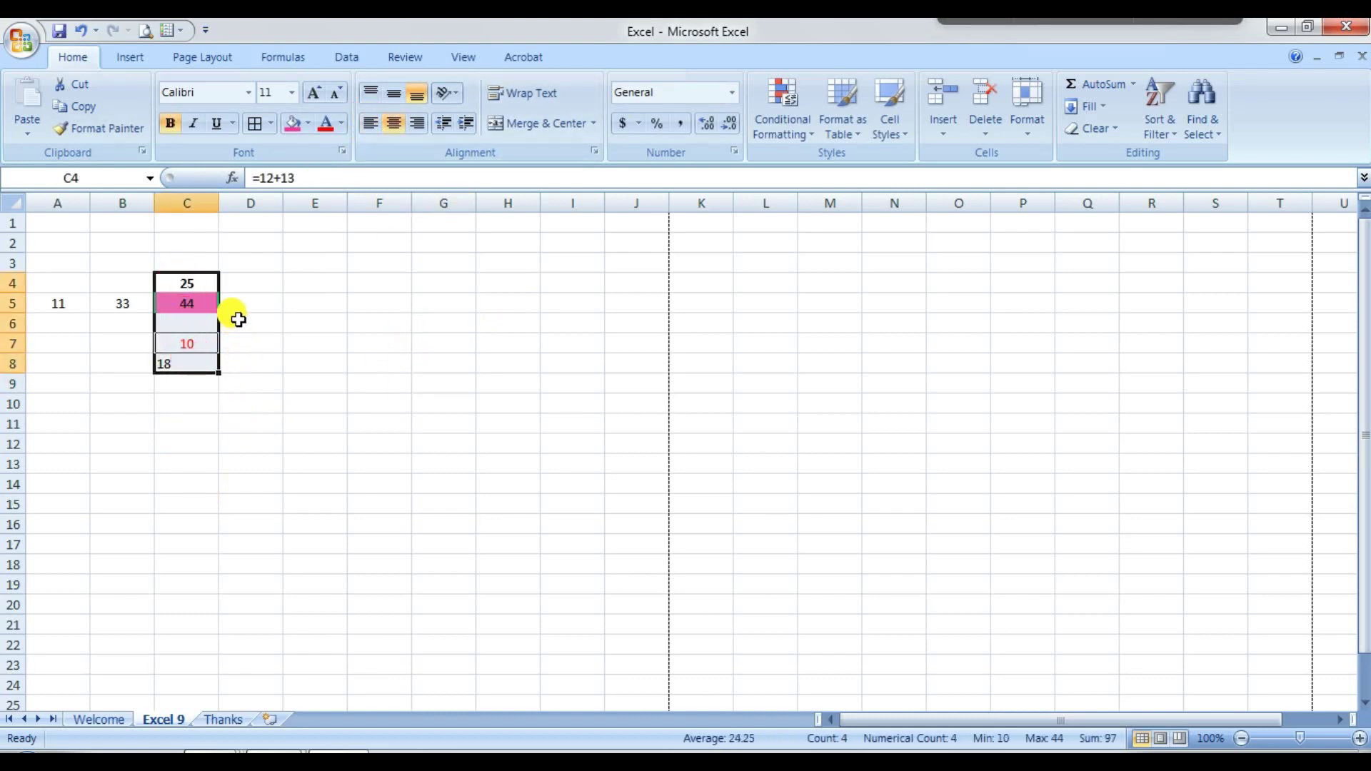
key("ctrl+c")
key("Escape")
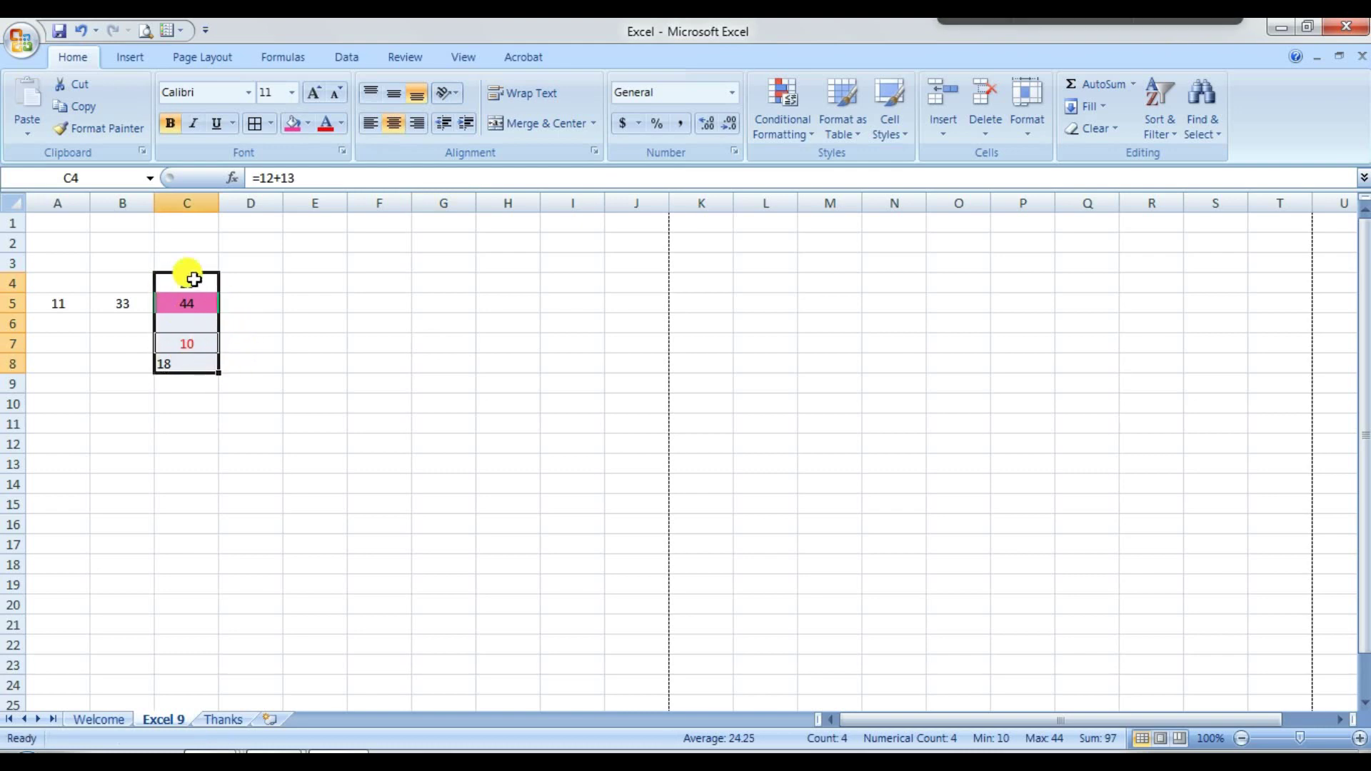
left_click(221, 285)
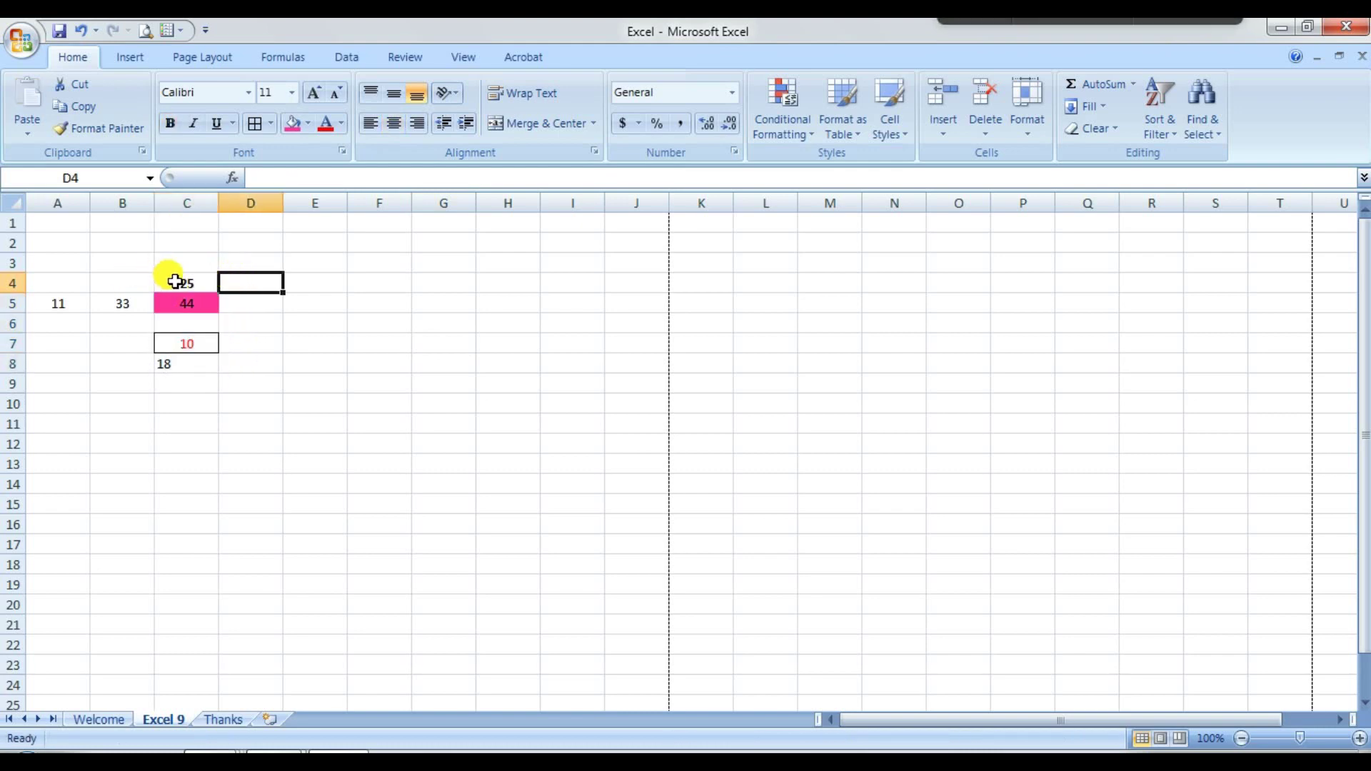
left_click(243, 303)
left_click(193, 279)
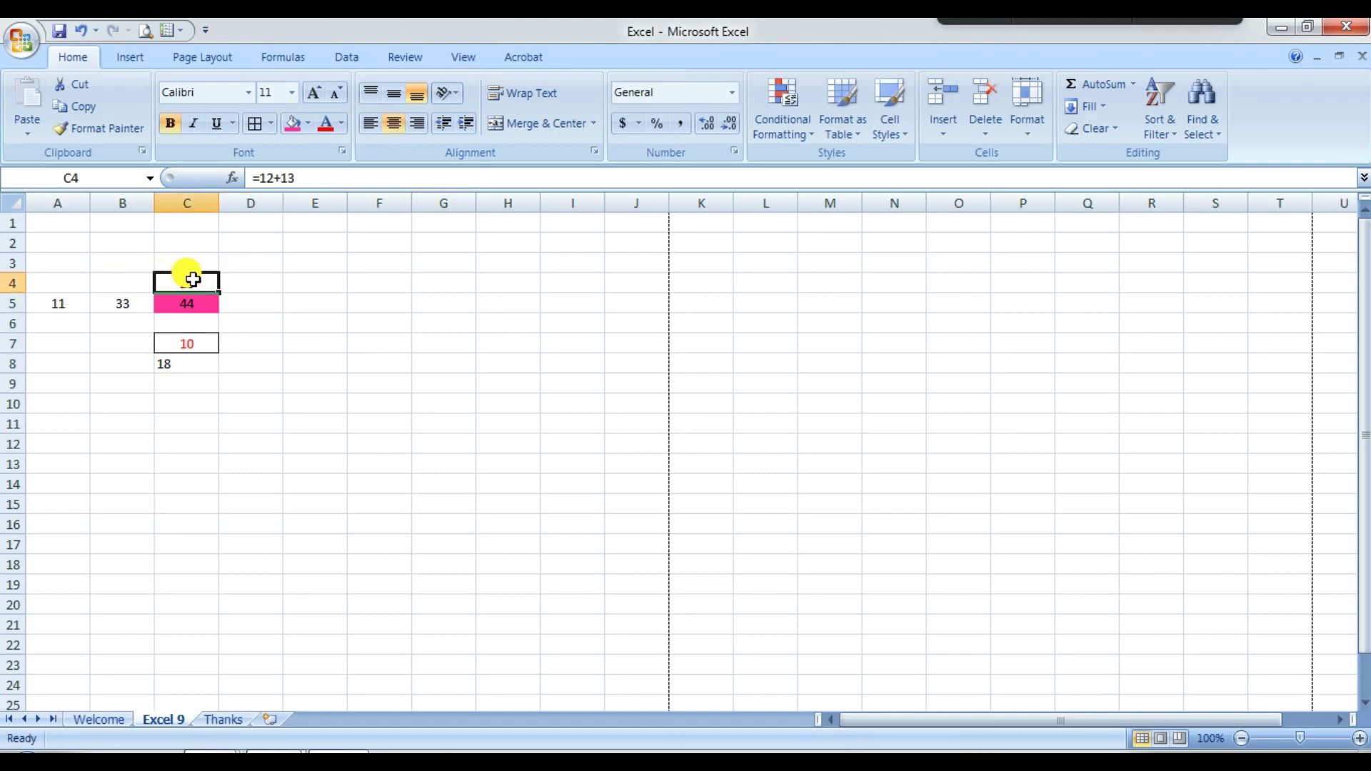
left_click_drag(186, 283, 198, 364)
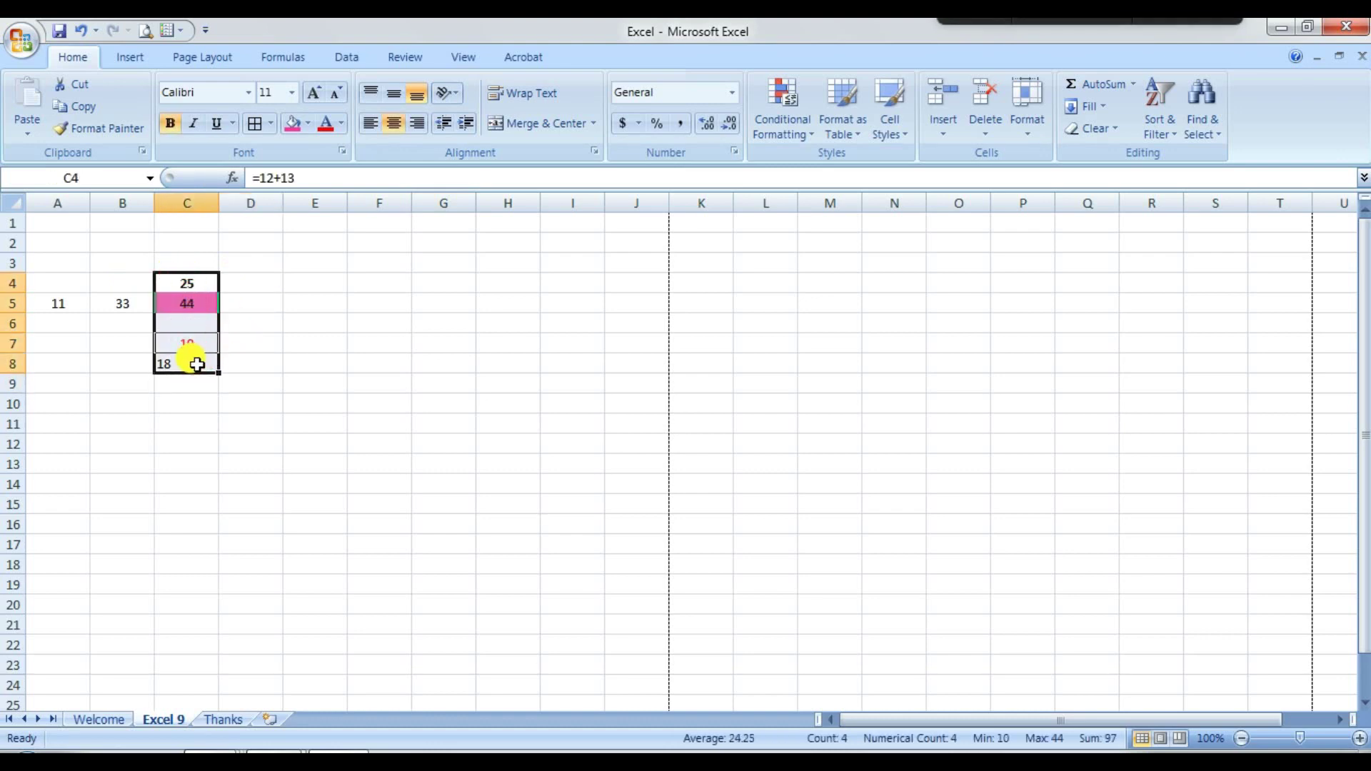
Stretch the selection from C4 out toward H16, then shrink it back to C4:C8
left_click(262, 342)
mouse_move(188, 281)
left_mouse_down()
mouse_move(222, 397)
mouse_move(171, 282)
left_mouse_up()
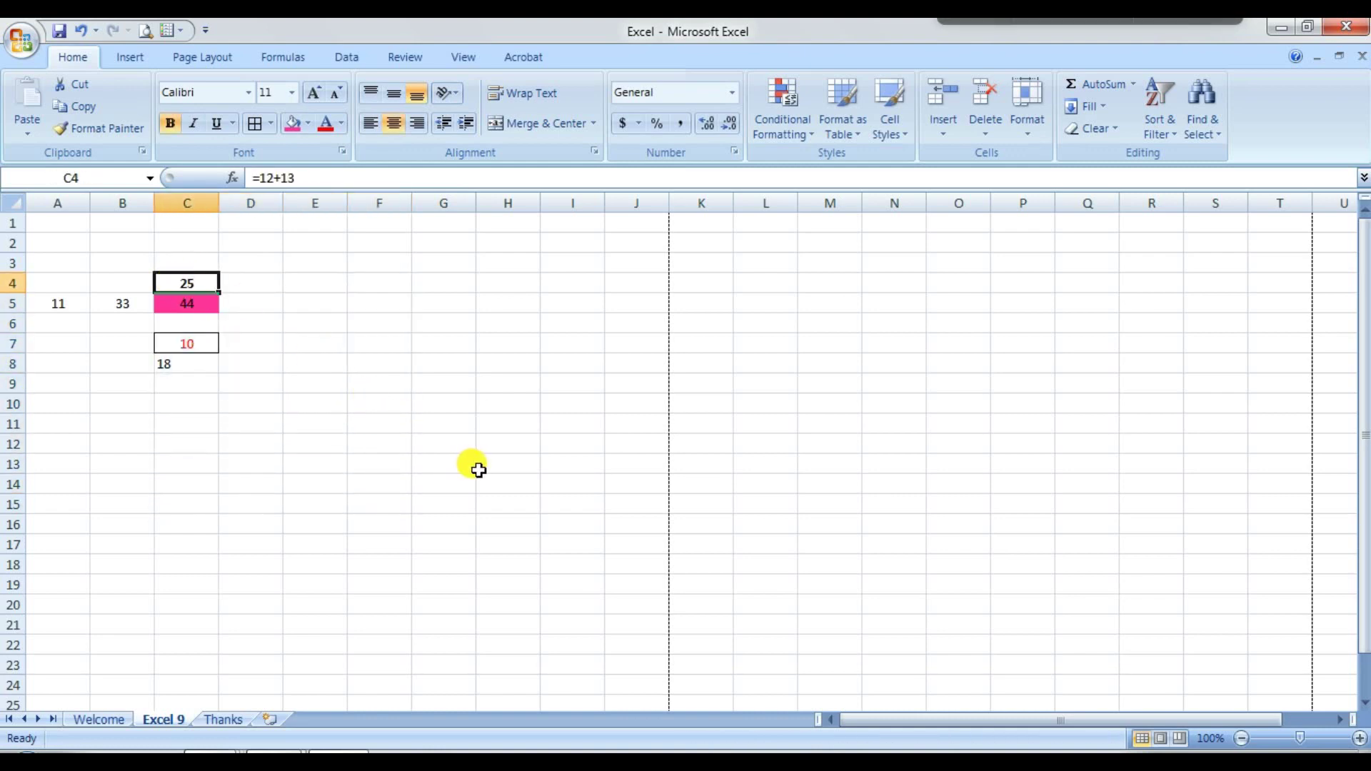
key("shift+Down")
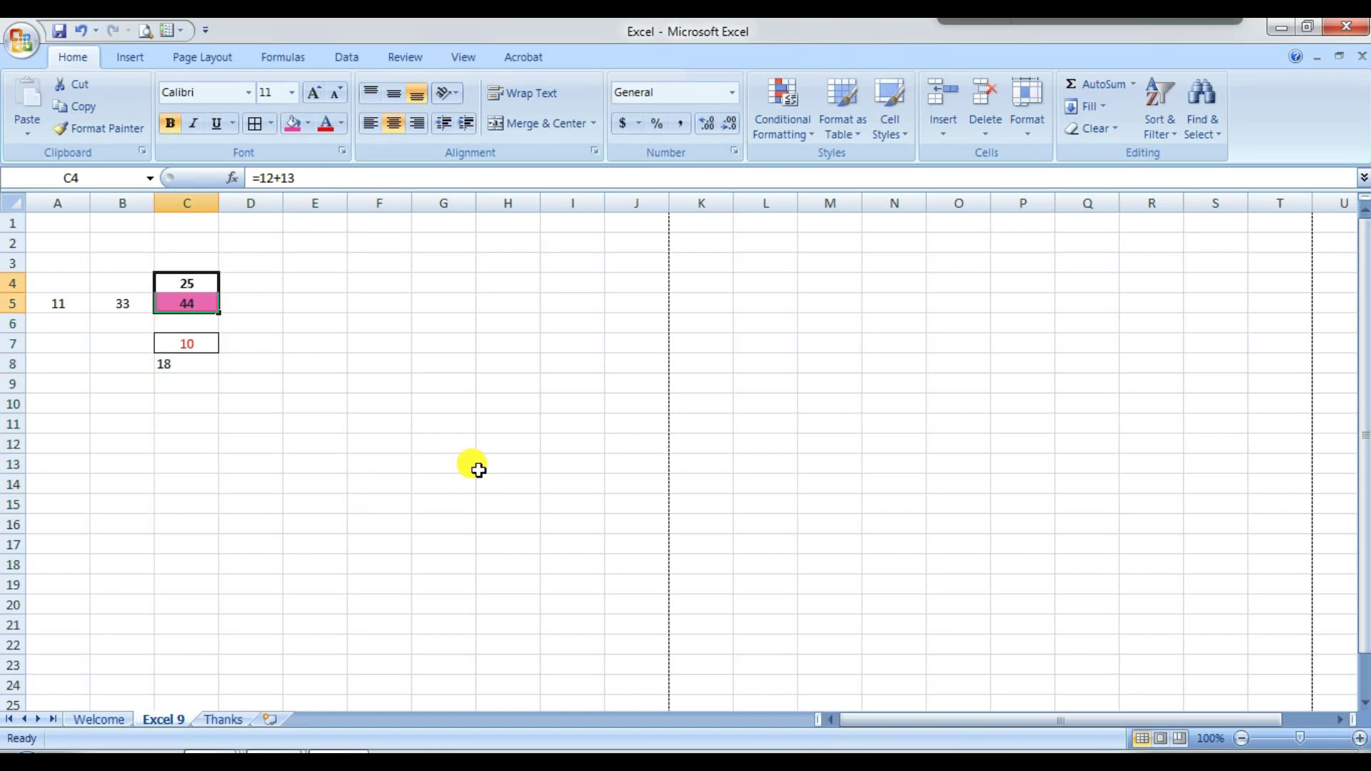
key("shift+Down")
key("shift+Down")
key("shift+Down")
key("shift+Down")
key("shift+Down")
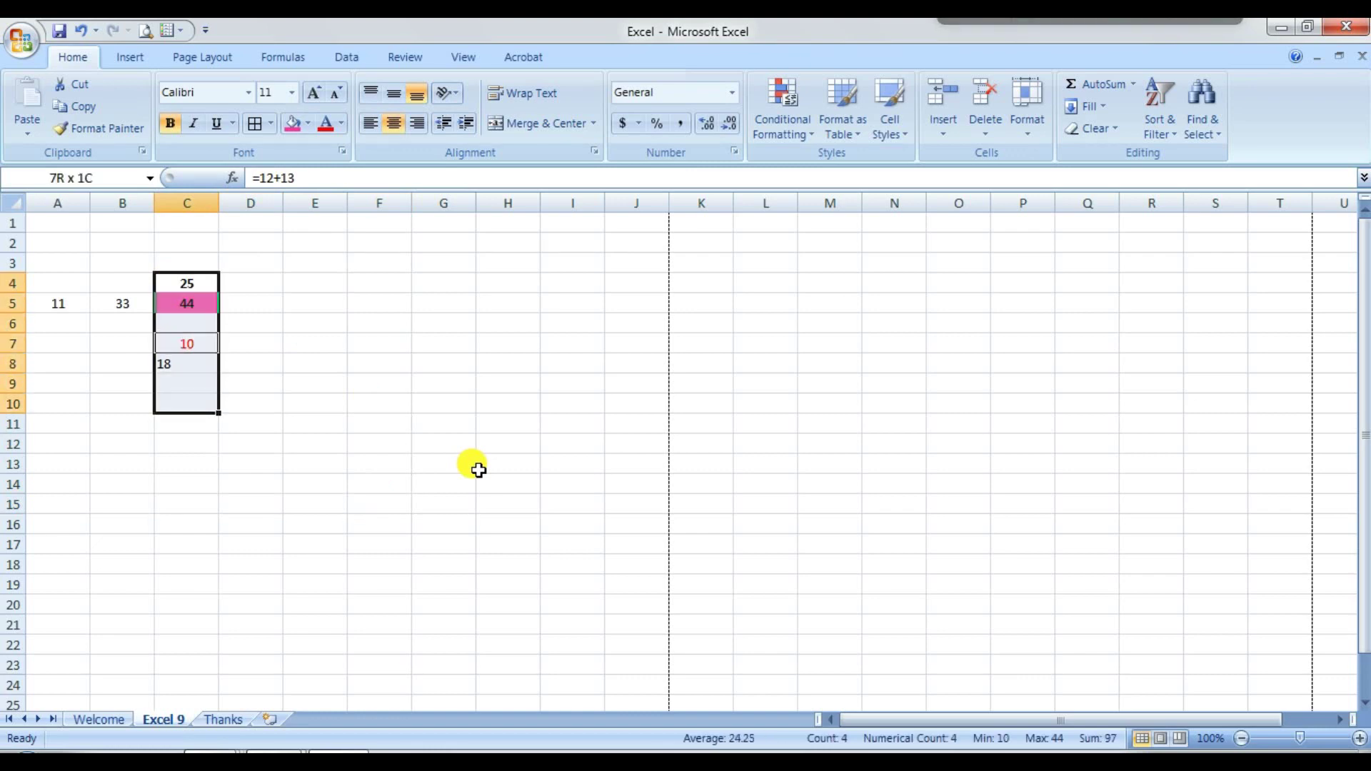
key("shift+Right")
key("shift+Right")
key("shift+Right")
key("shift+Right")
key("shift+Right")
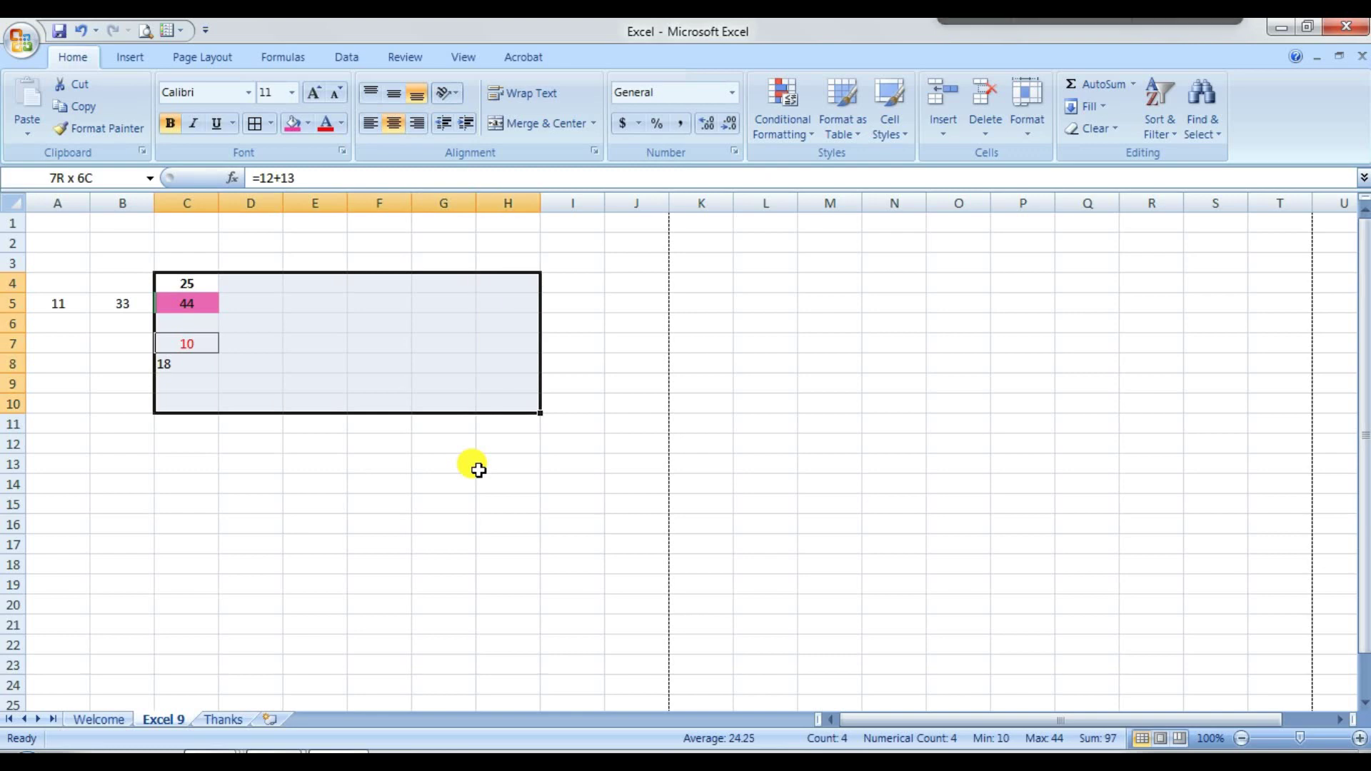
key("shift+Down")
key("shift+Down")
key("shift+Down")
key("shift+Down")
key("shift+Down")
key("shift+Down")
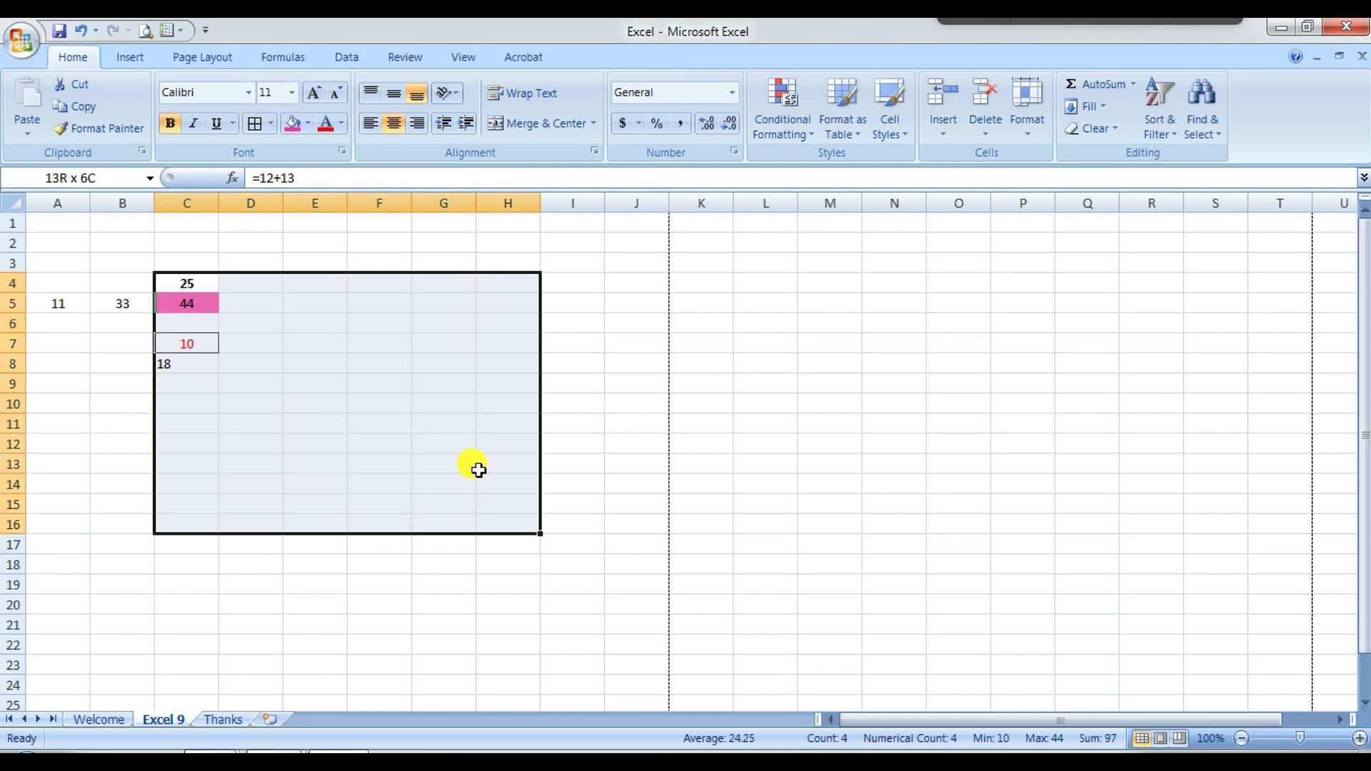
key("shift+Left")
key("shift+Left")
key("shift+Left")
key("shift+Left")
key("shift+Left")
key("shift+Left")
key("shift+Right")
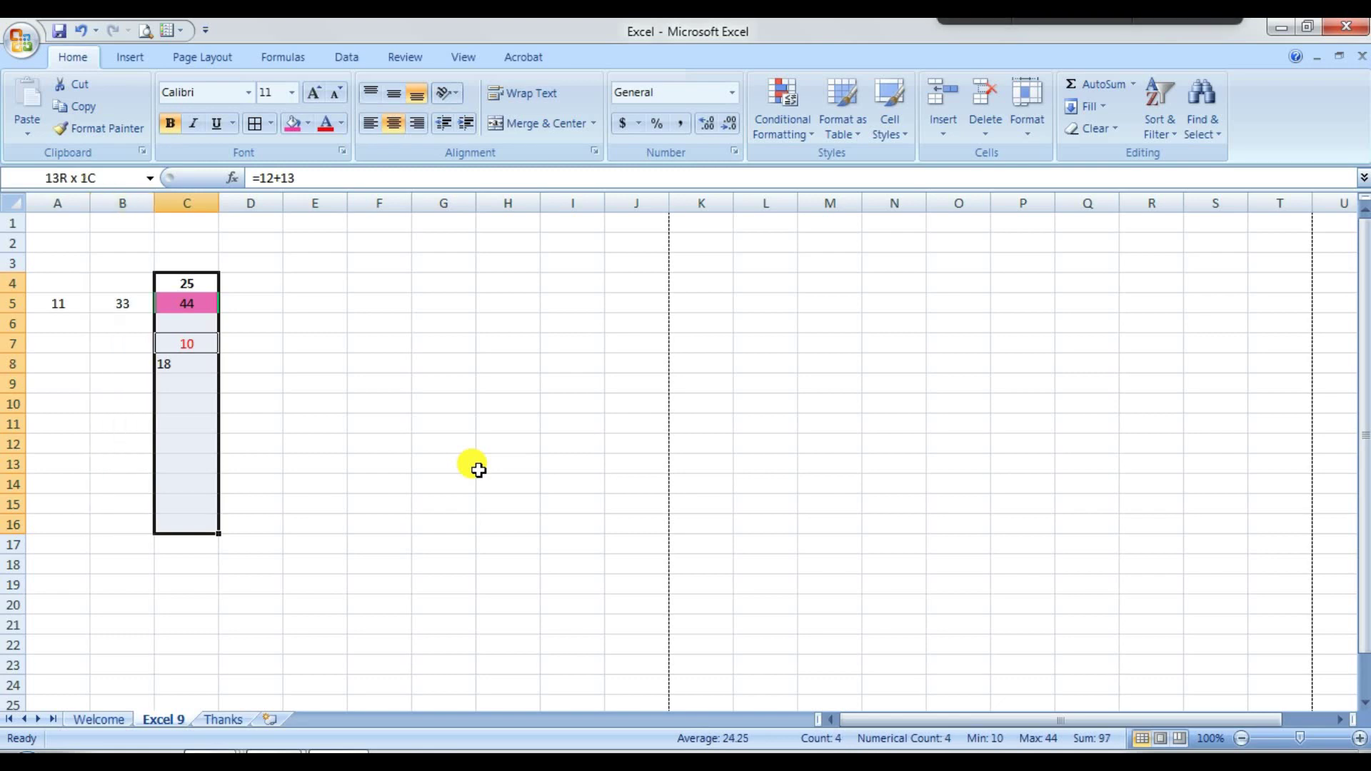
key("shift+Up")
key("shift+Up")
key("shift+Up")
key("shift+Up")
key("shift+Up")
key("shift+Up")
key("shift+Up")
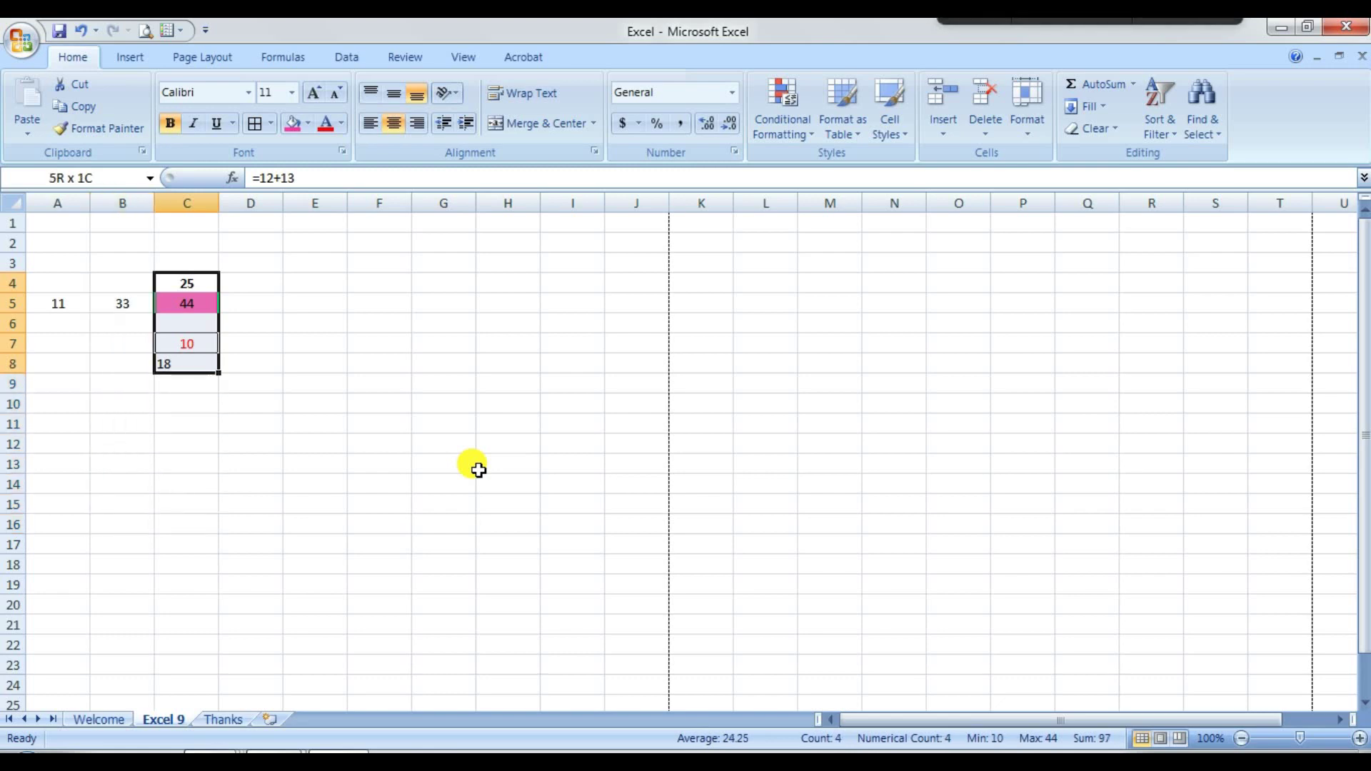
Copy the C4:C8 block using the right-click menu's Copy
scroll(479, 470, "right", 1)
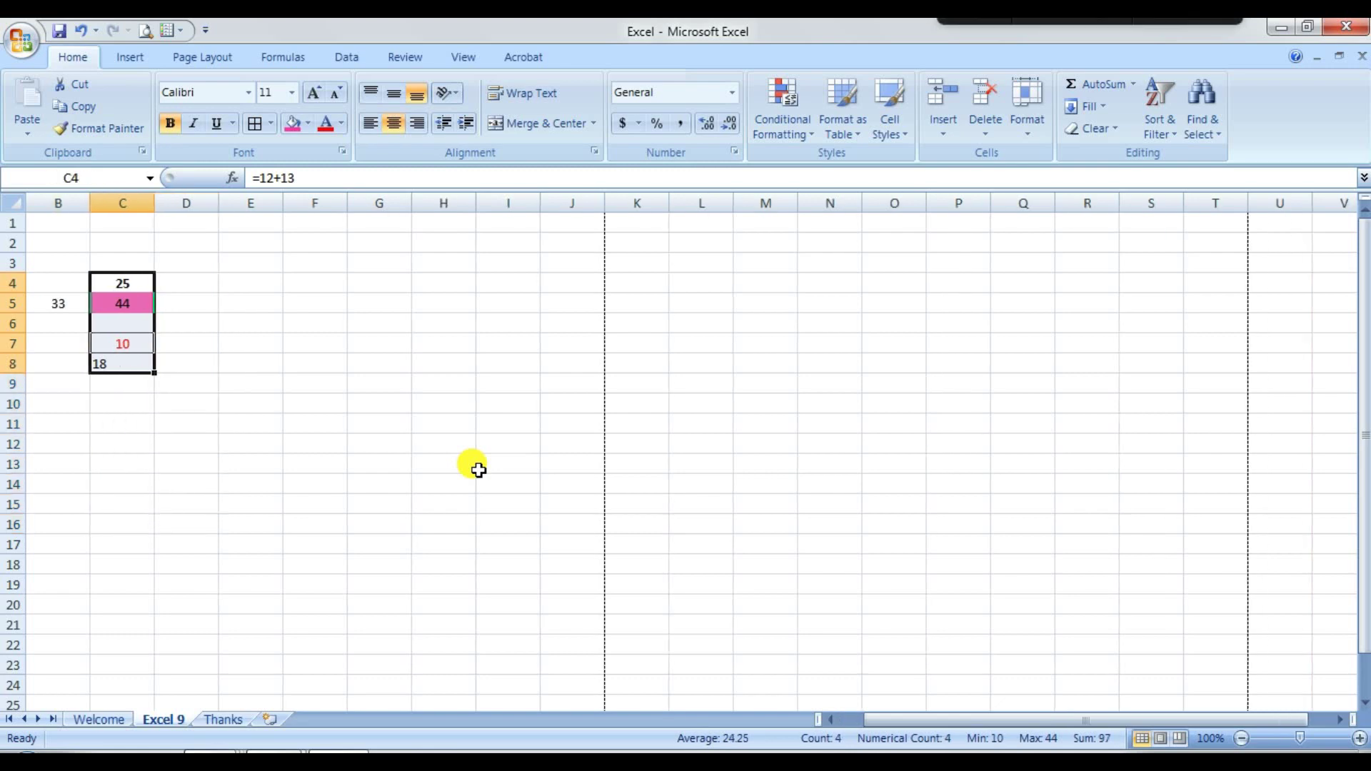
left_click_drag(902, 719, 878, 720)
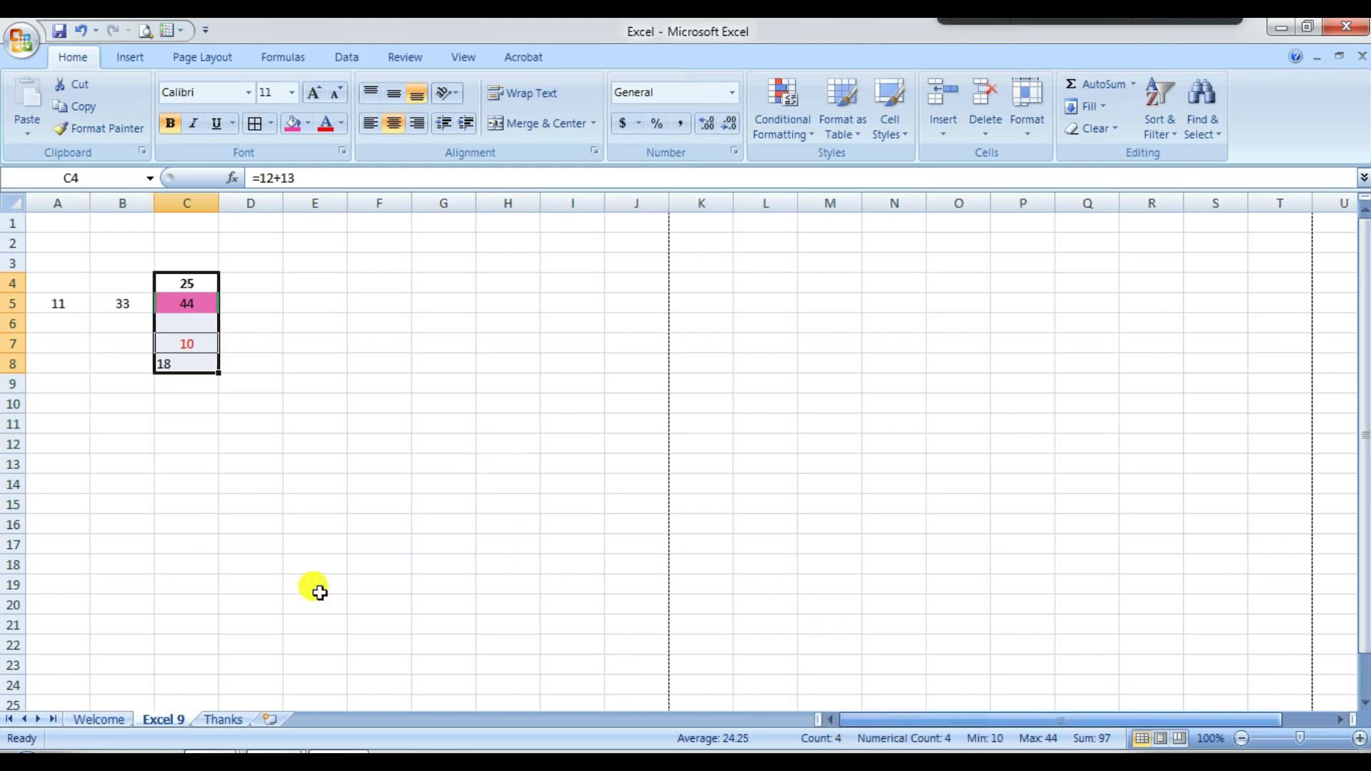
right_click(188, 305)
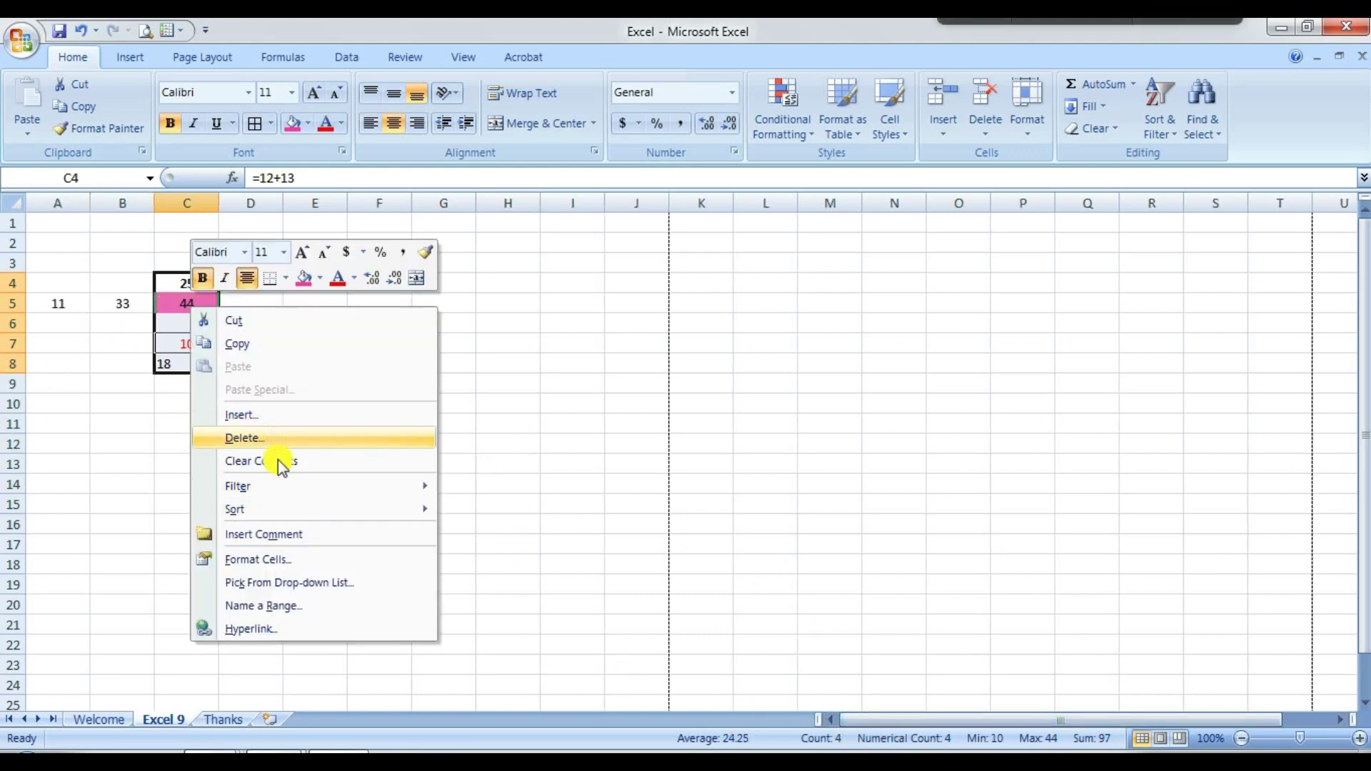
left_click(255, 343)
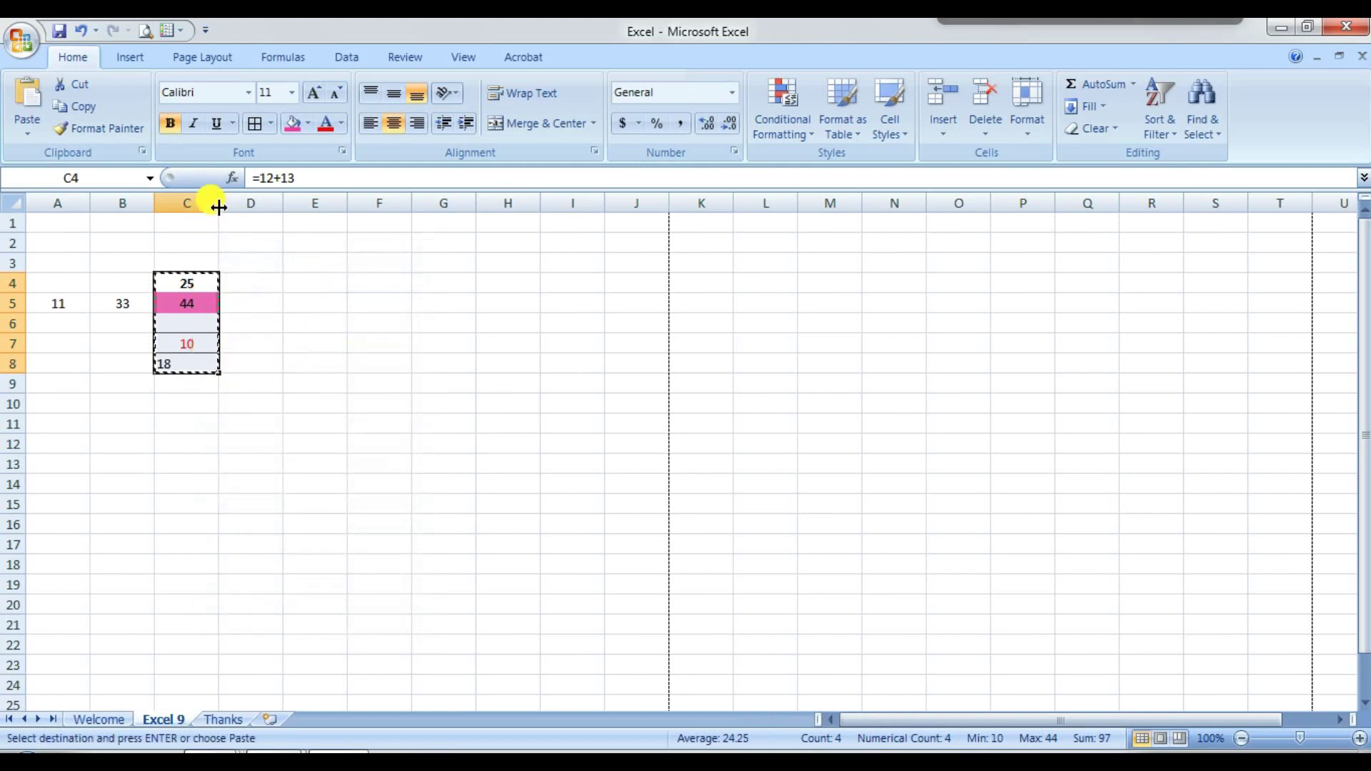
Widen column C, copy C4:C8 and paste it into F4:F8
key("Escape")
left_click_drag(216, 206, 243, 206)
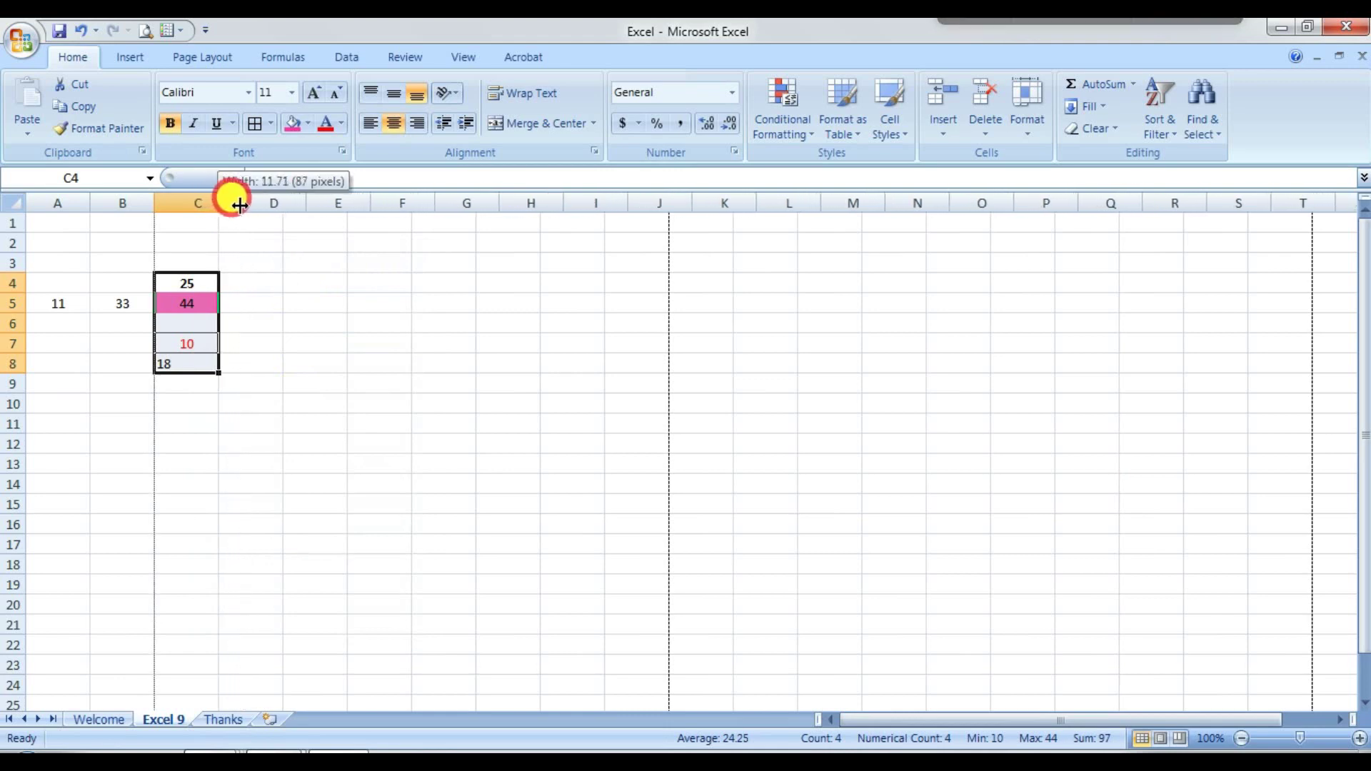
left_click(325, 340)
left_click_drag(187, 282, 213, 365)
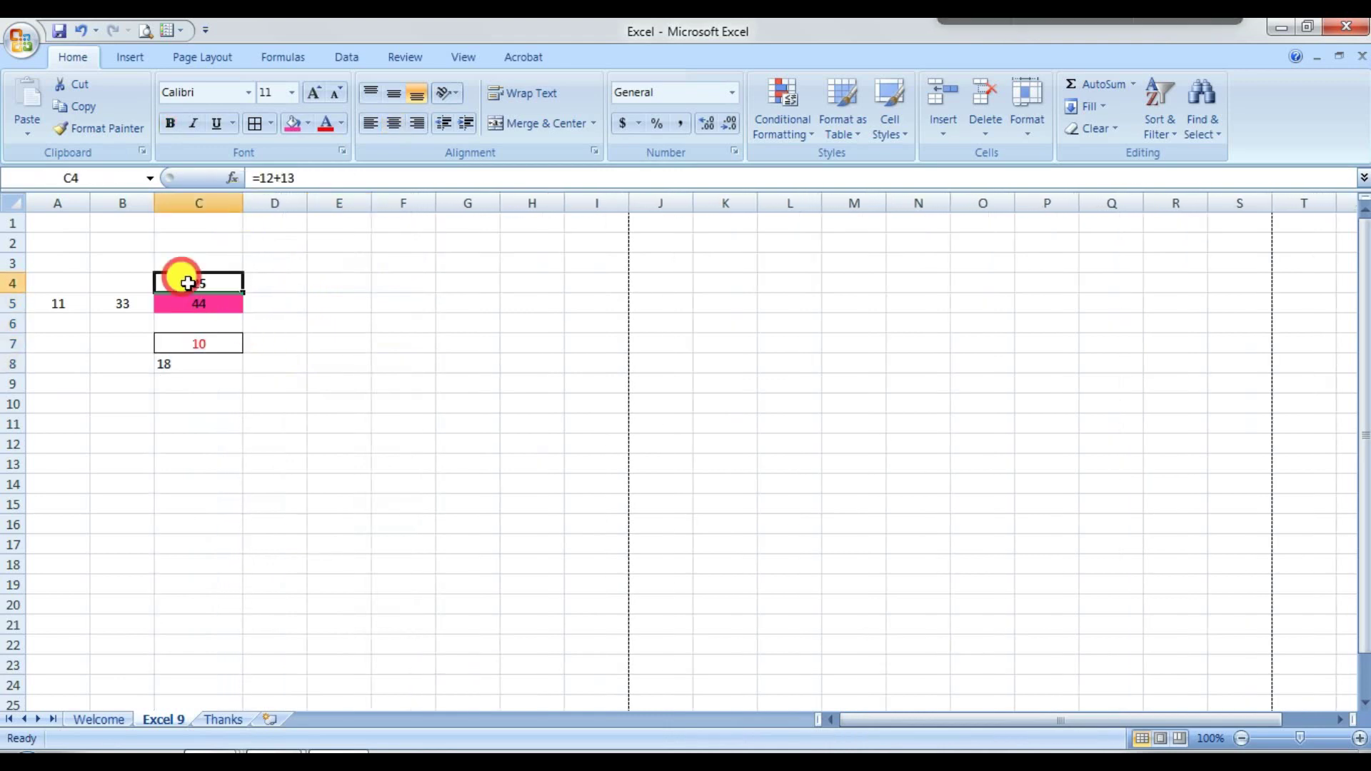
key("ctrl+c")
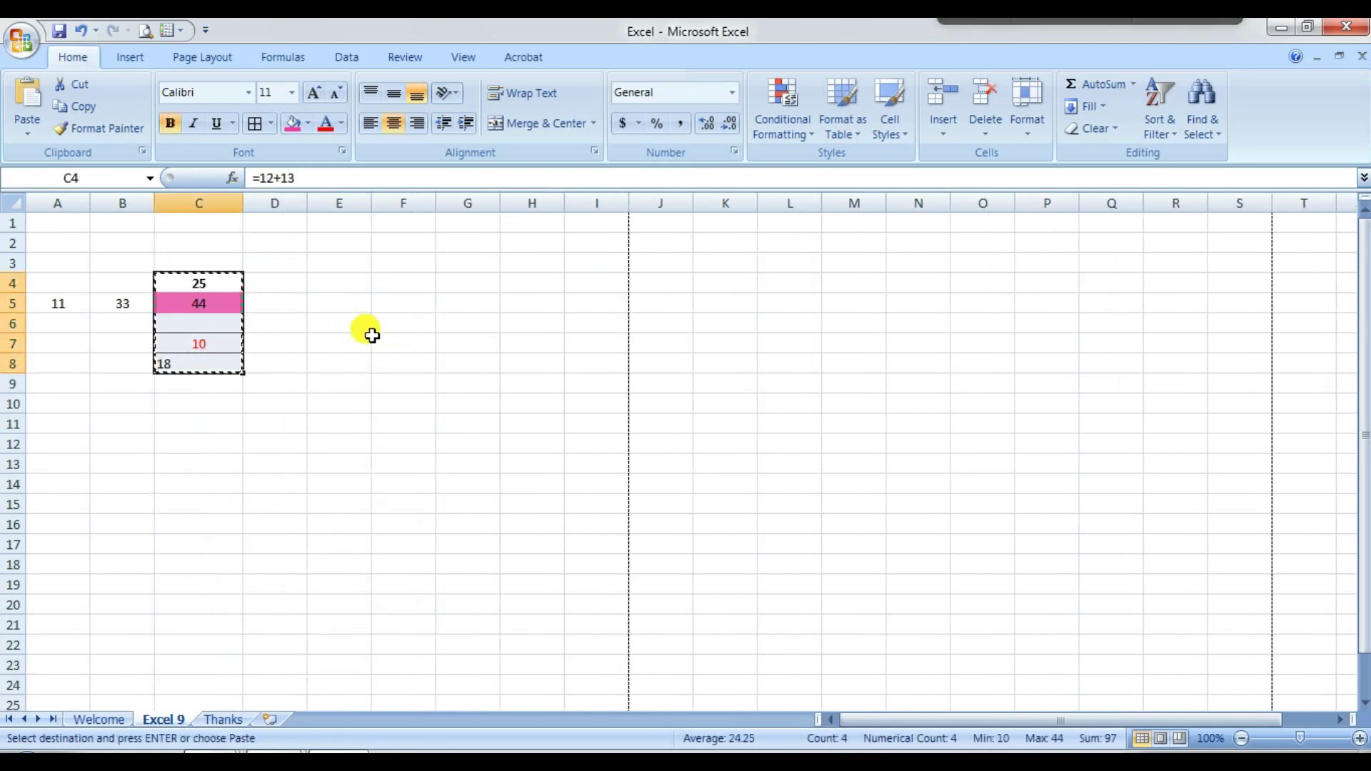
right_click(394, 289)
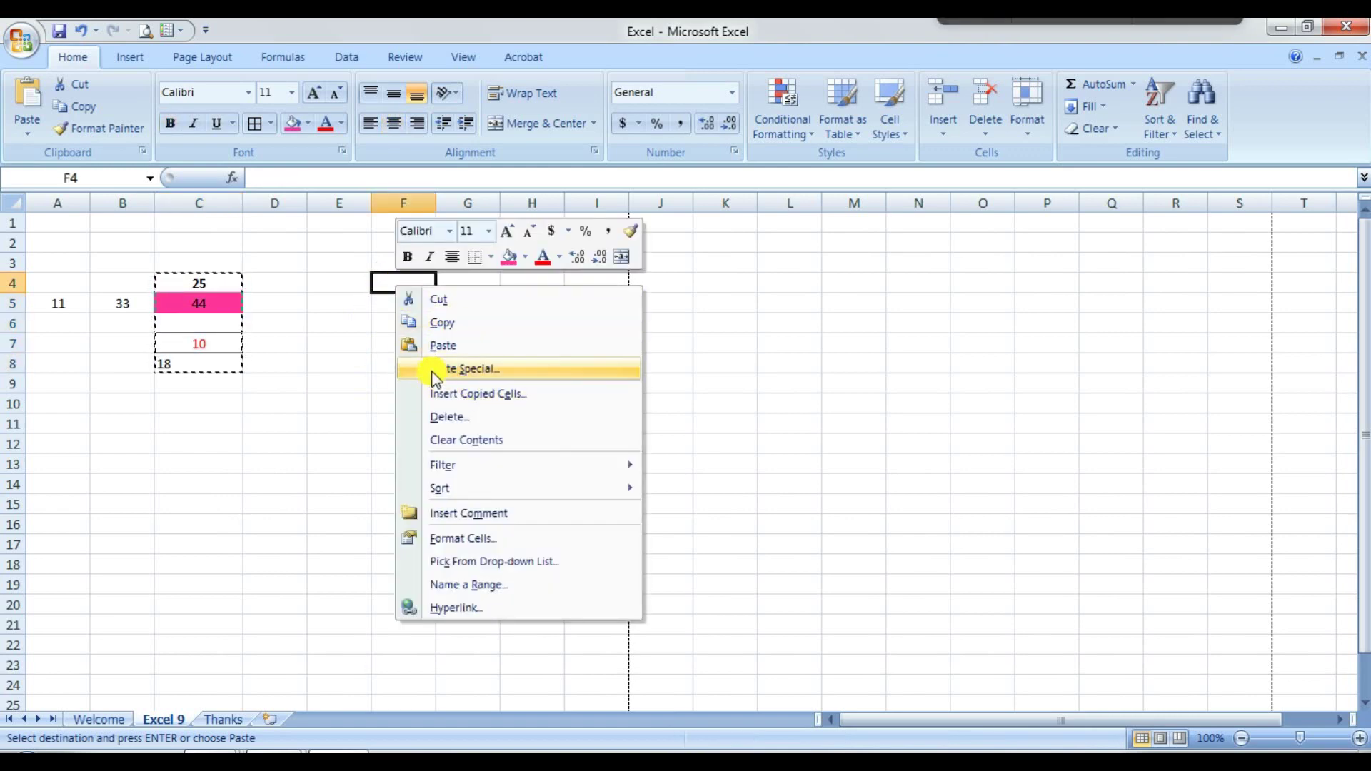
left_click(448, 345)
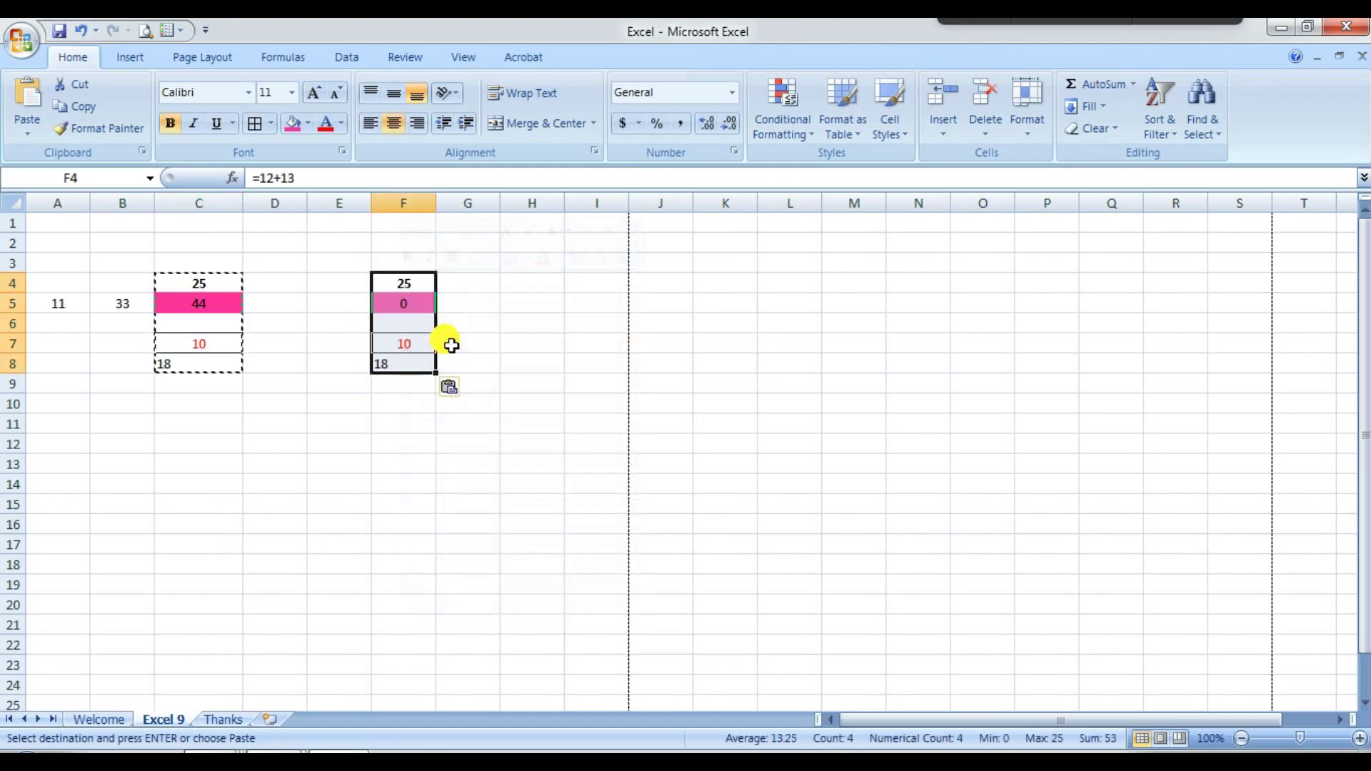
Inspect the pasted formulas in F4 and F5, then reconfirm =A5+B5 in C5
key("Escape")
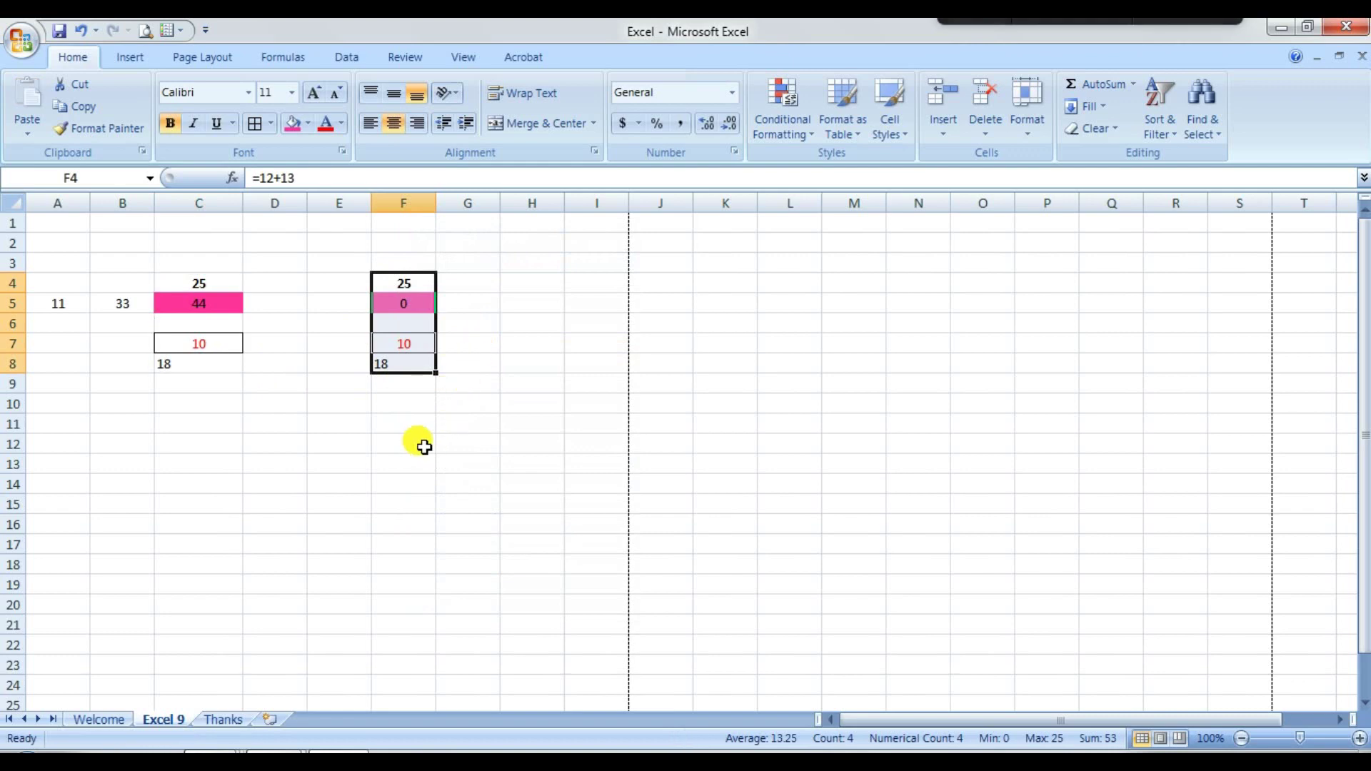
left_click(420, 443)
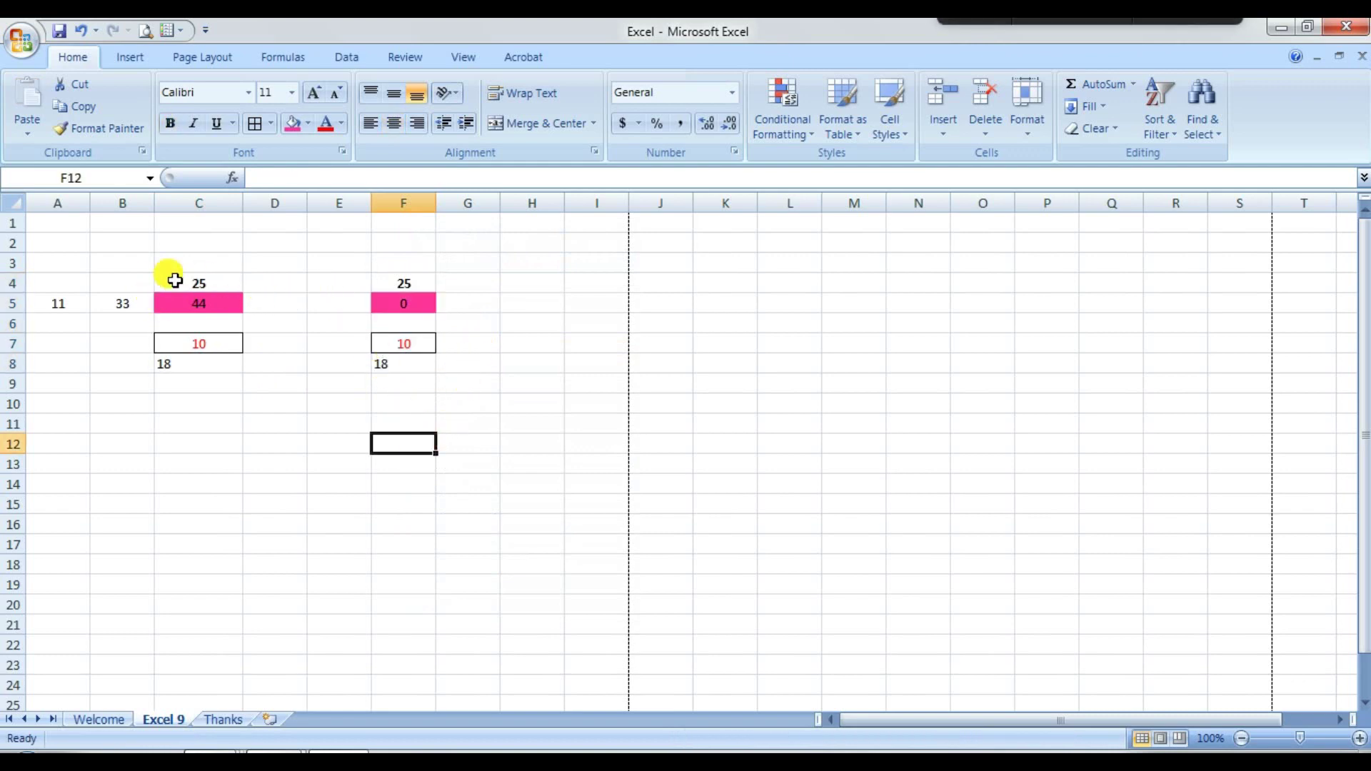
left_click_drag(190, 303, 203, 343)
left_click_drag(204, 279, 219, 363)
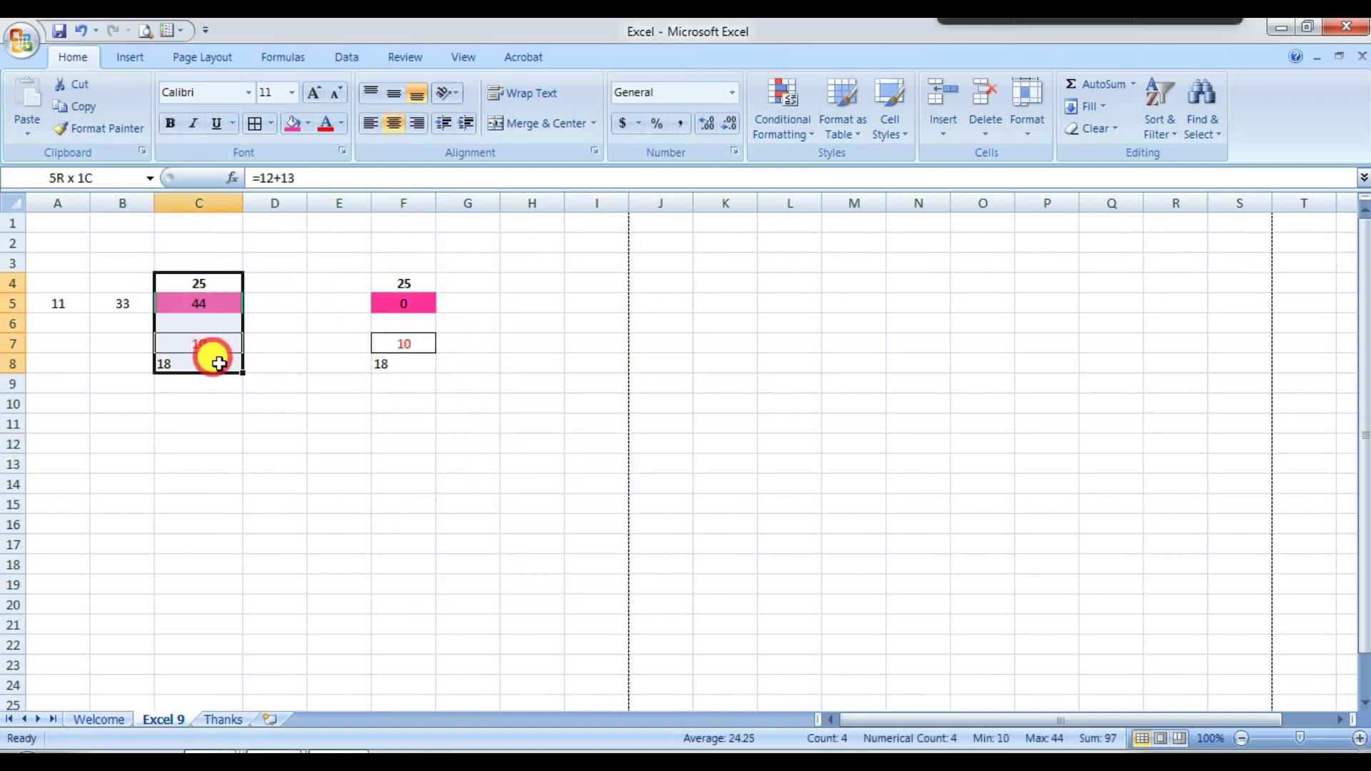
left_click_drag(404, 282, 404, 364)
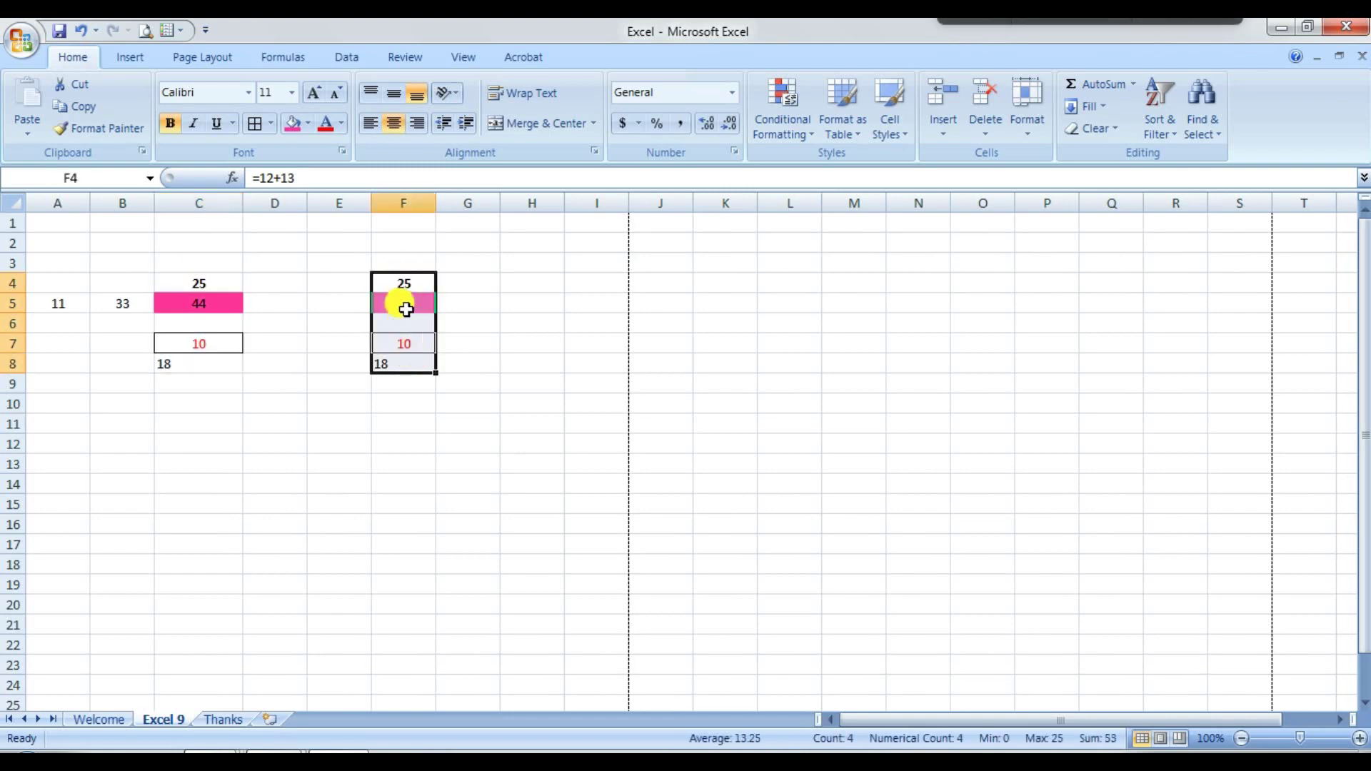
left_click(408, 282)
double_click(413, 284)
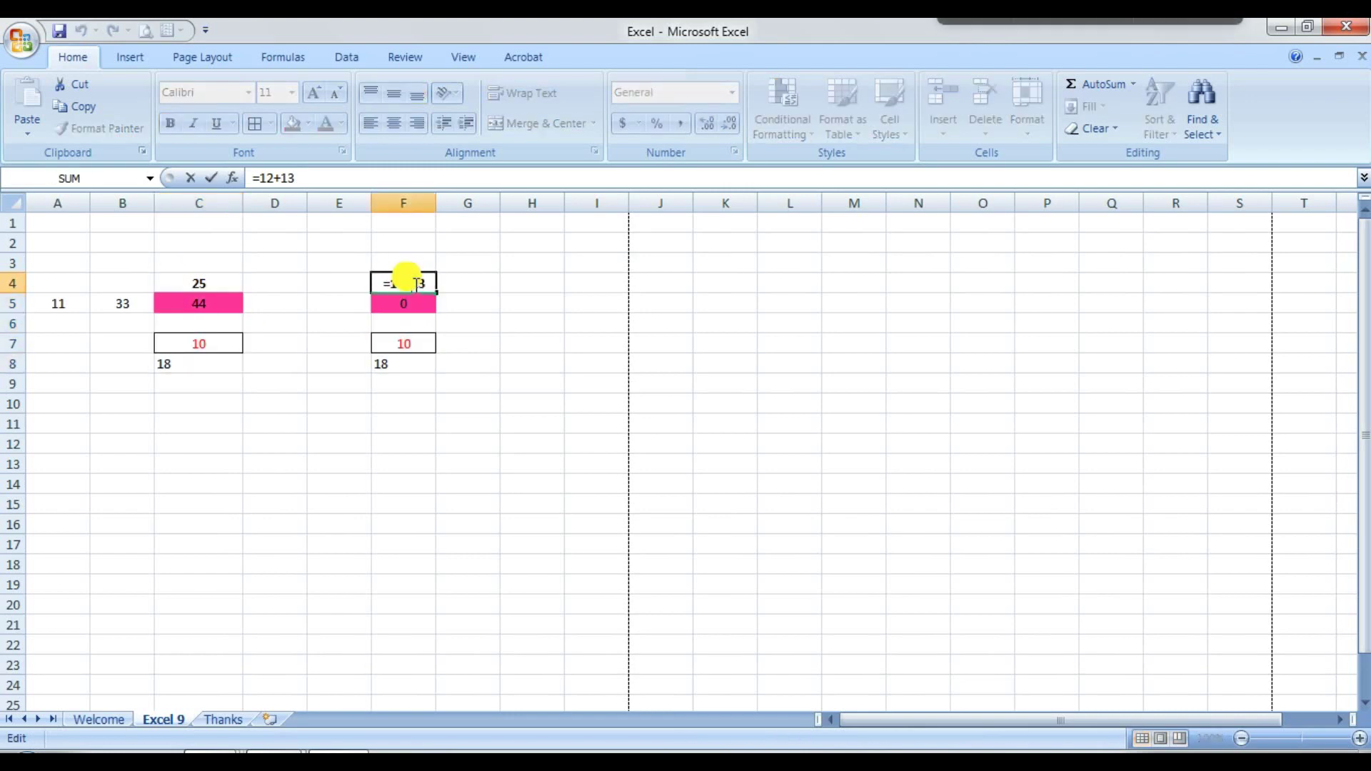
key("Escape")
double_click(405, 304)
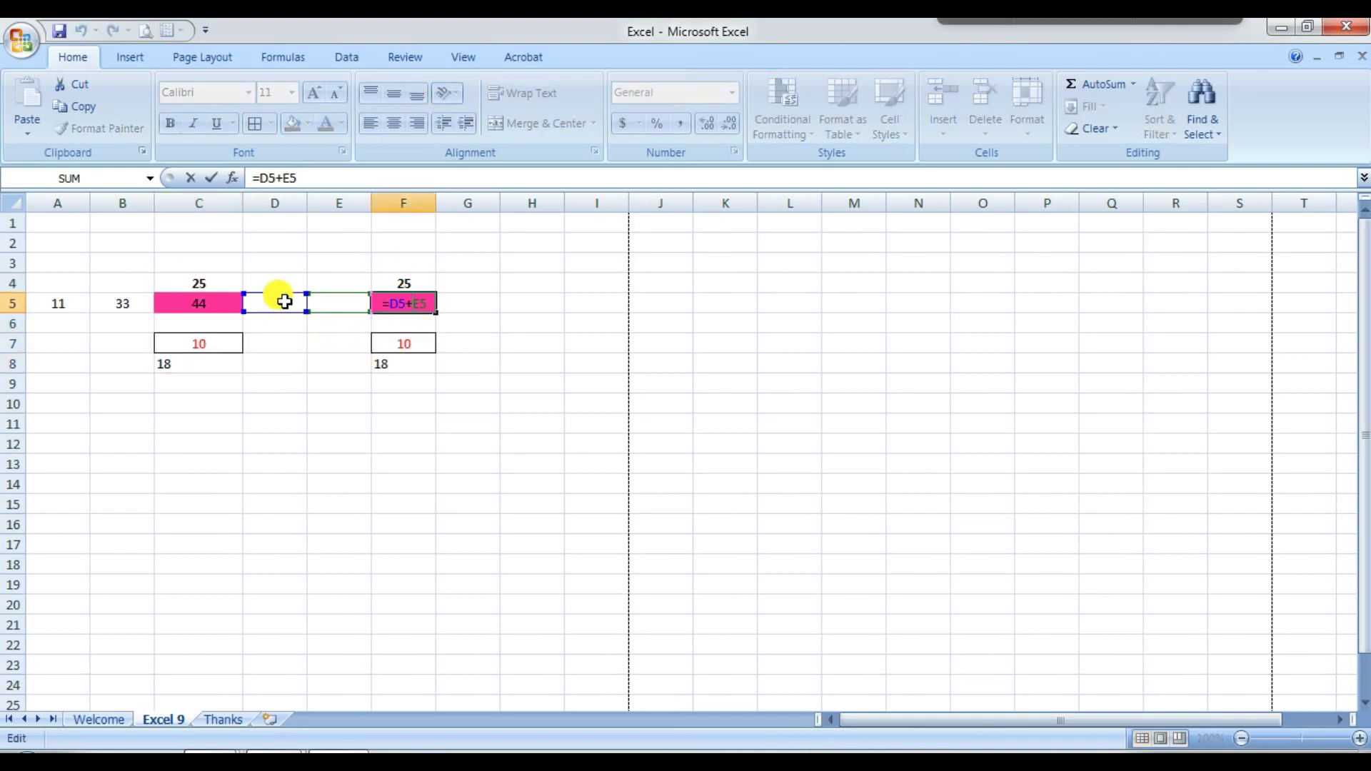
key("Escape")
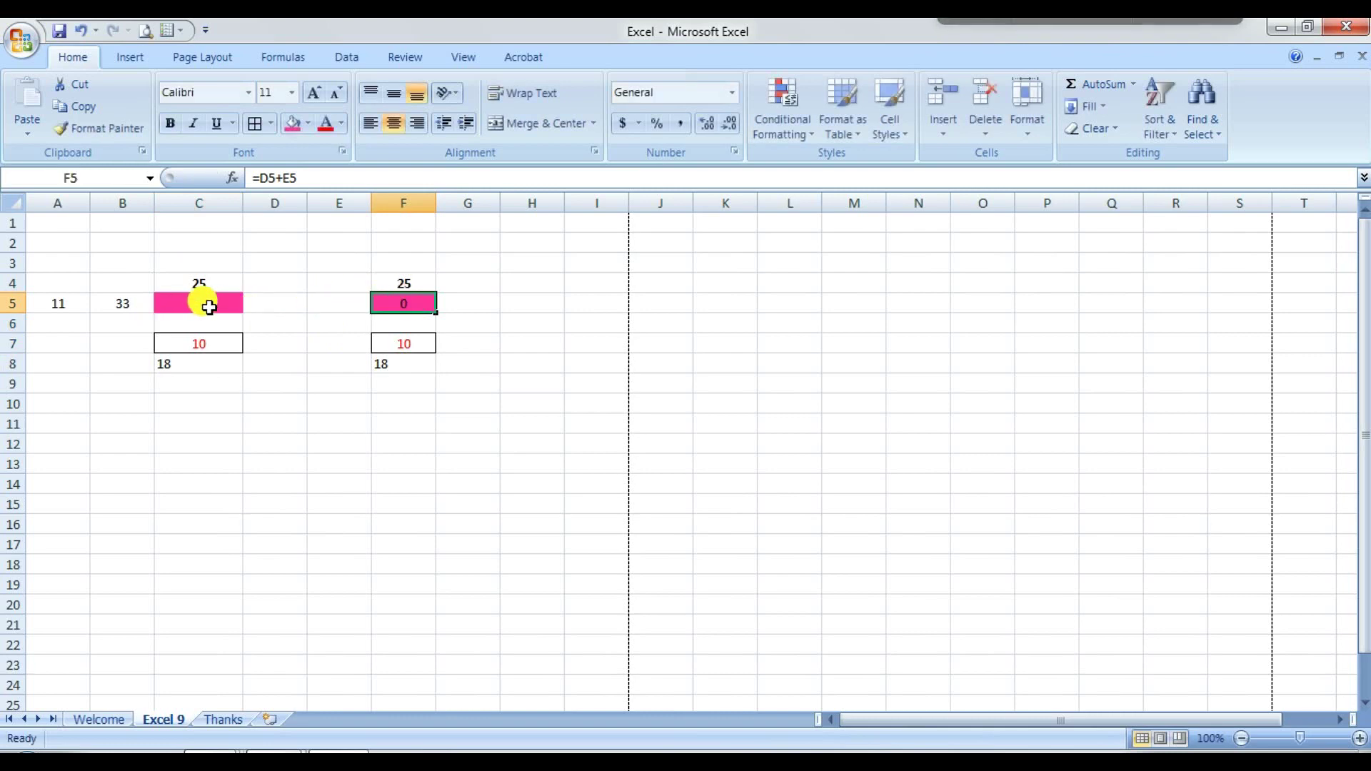
double_click(204, 302)
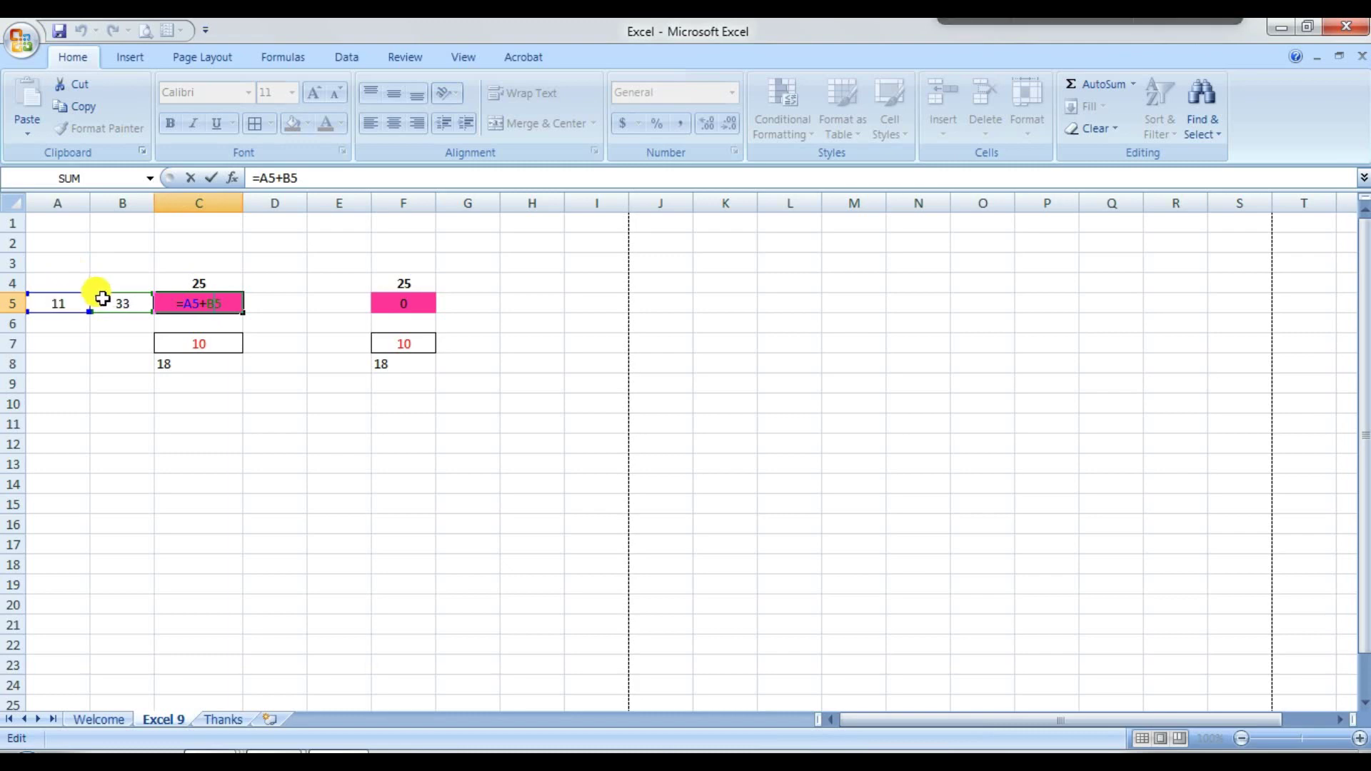
key("ctrl+Return")
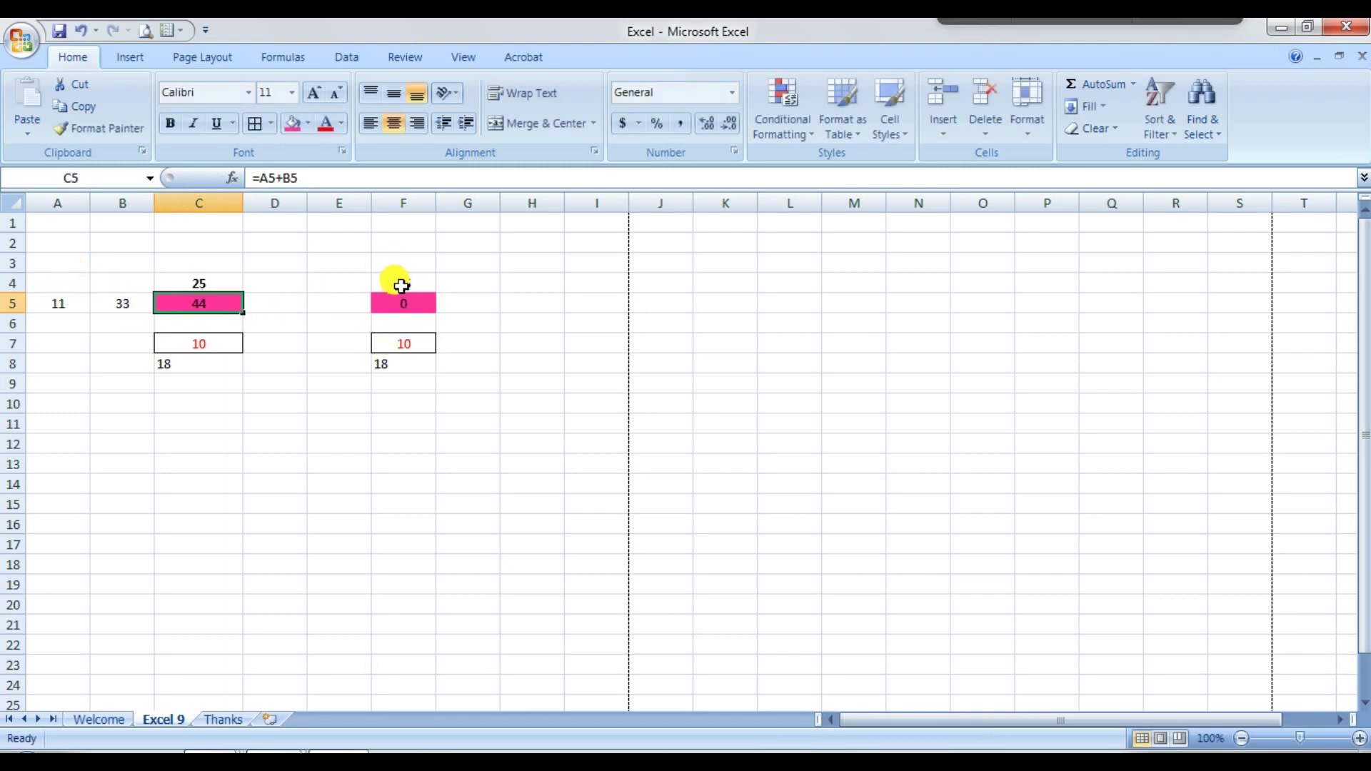
Undo the F4:F8 paste, recopy C4:C8, and Paste Special it into F4 with All
left_click_drag(401, 286, 418, 375)
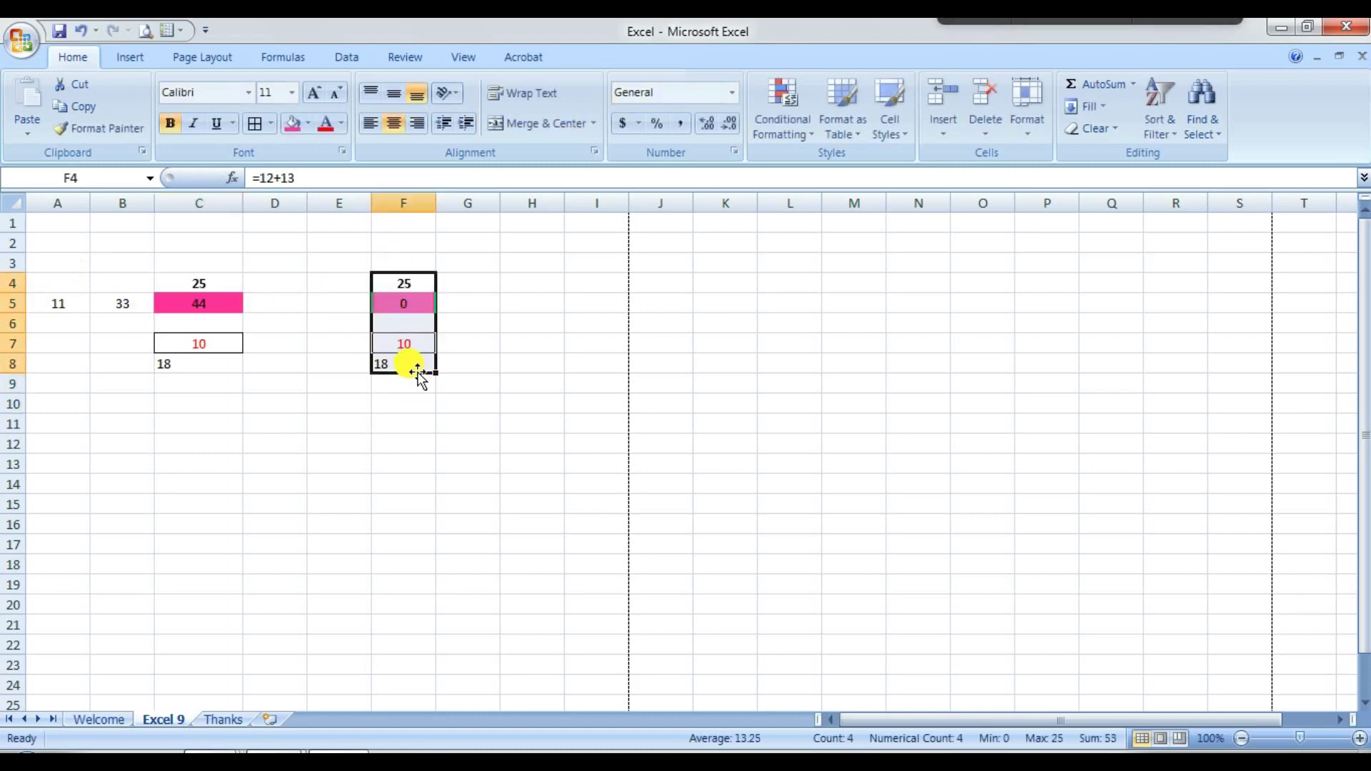
key("ctrl+z")
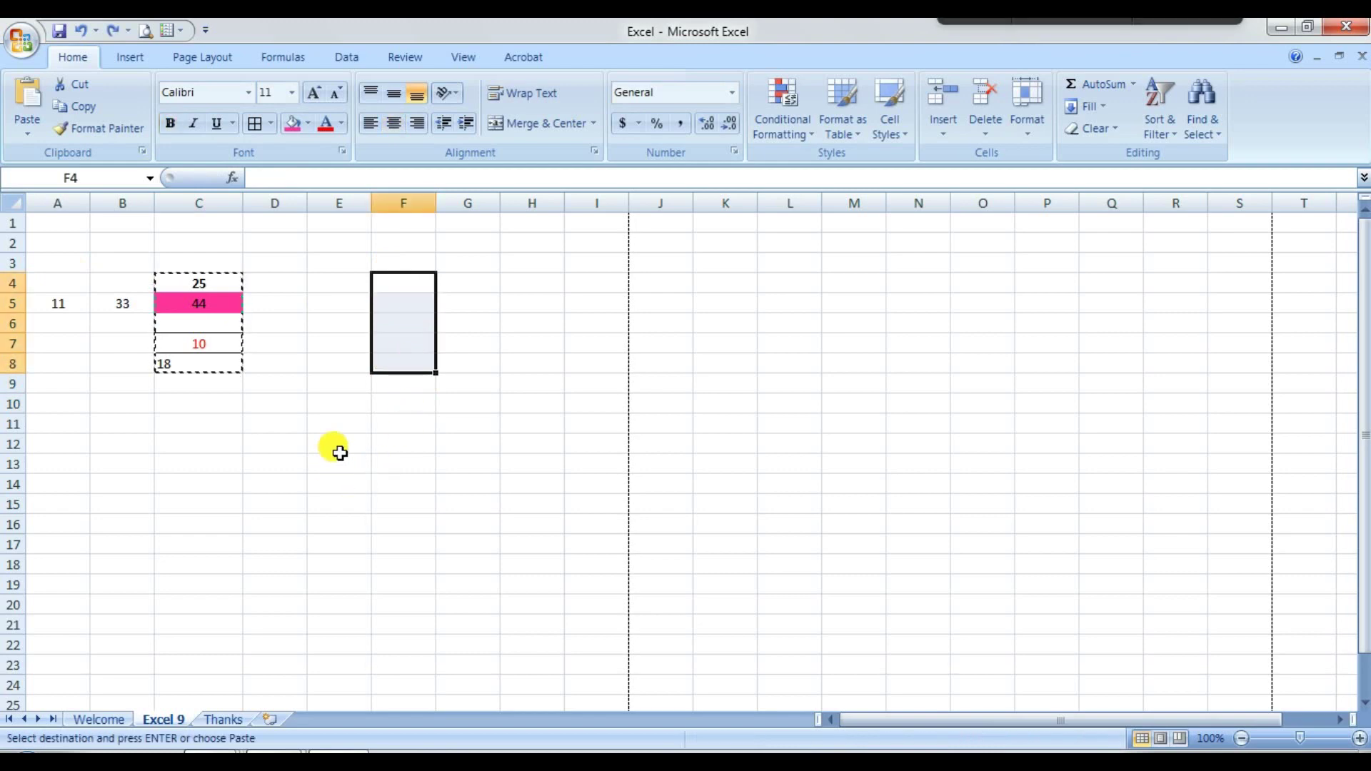
key("Escape")
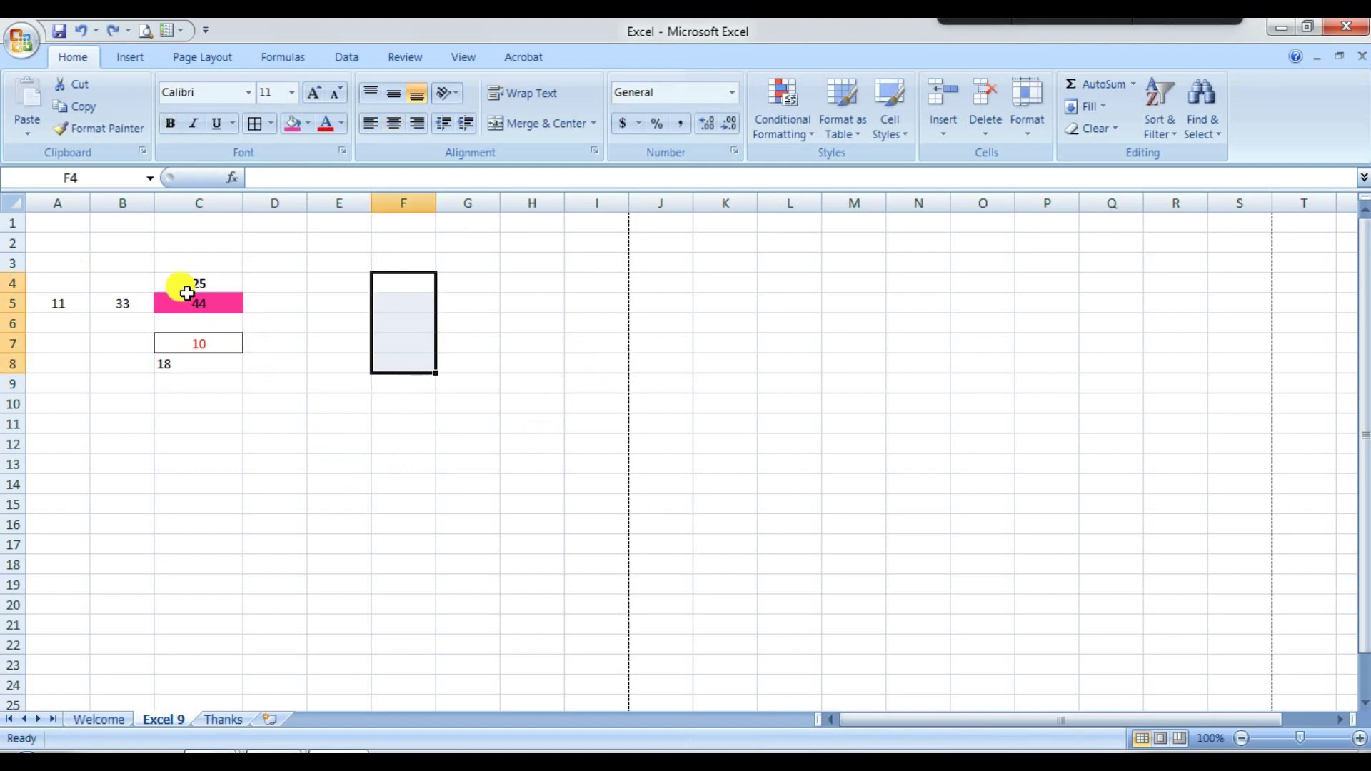
left_click_drag(184, 285, 215, 364)
key("ctrl+c")
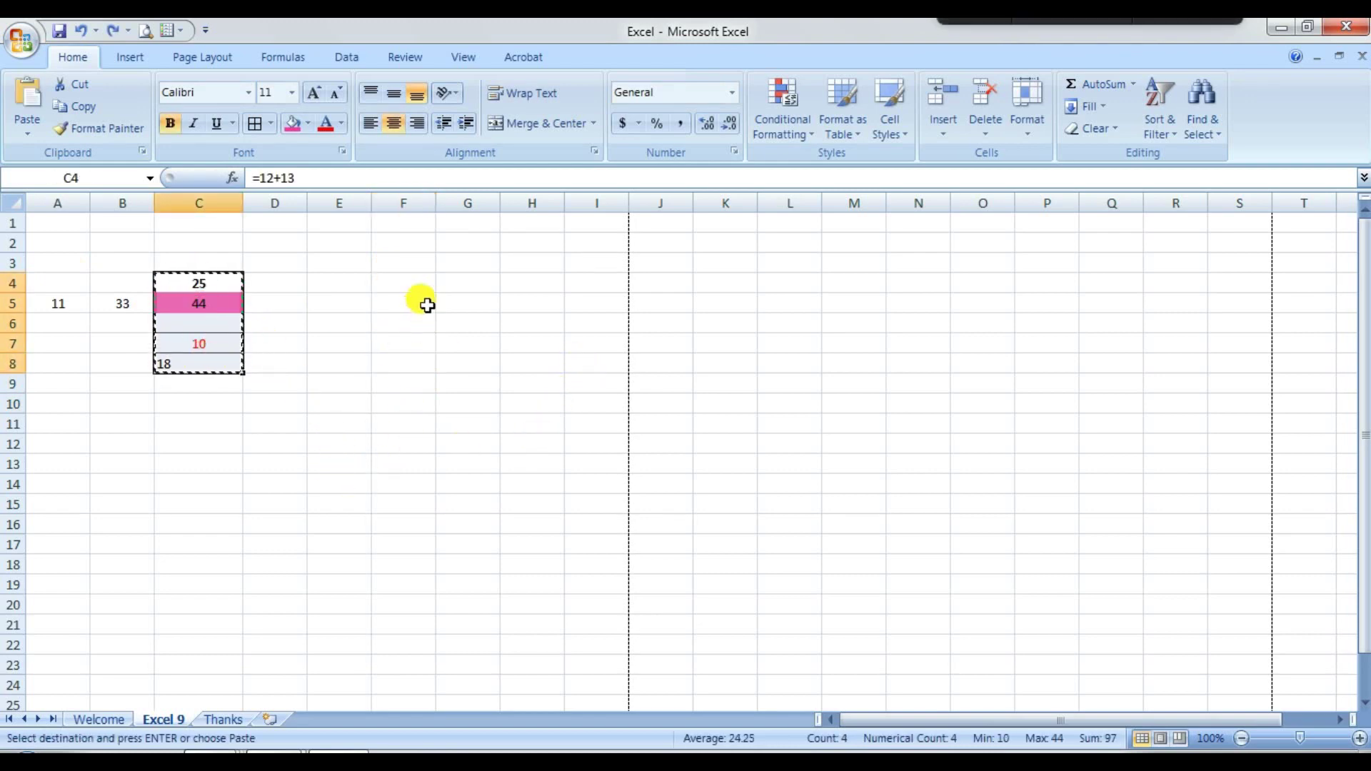
left_click(410, 280)
right_click(420, 285)
left_click(492, 367)
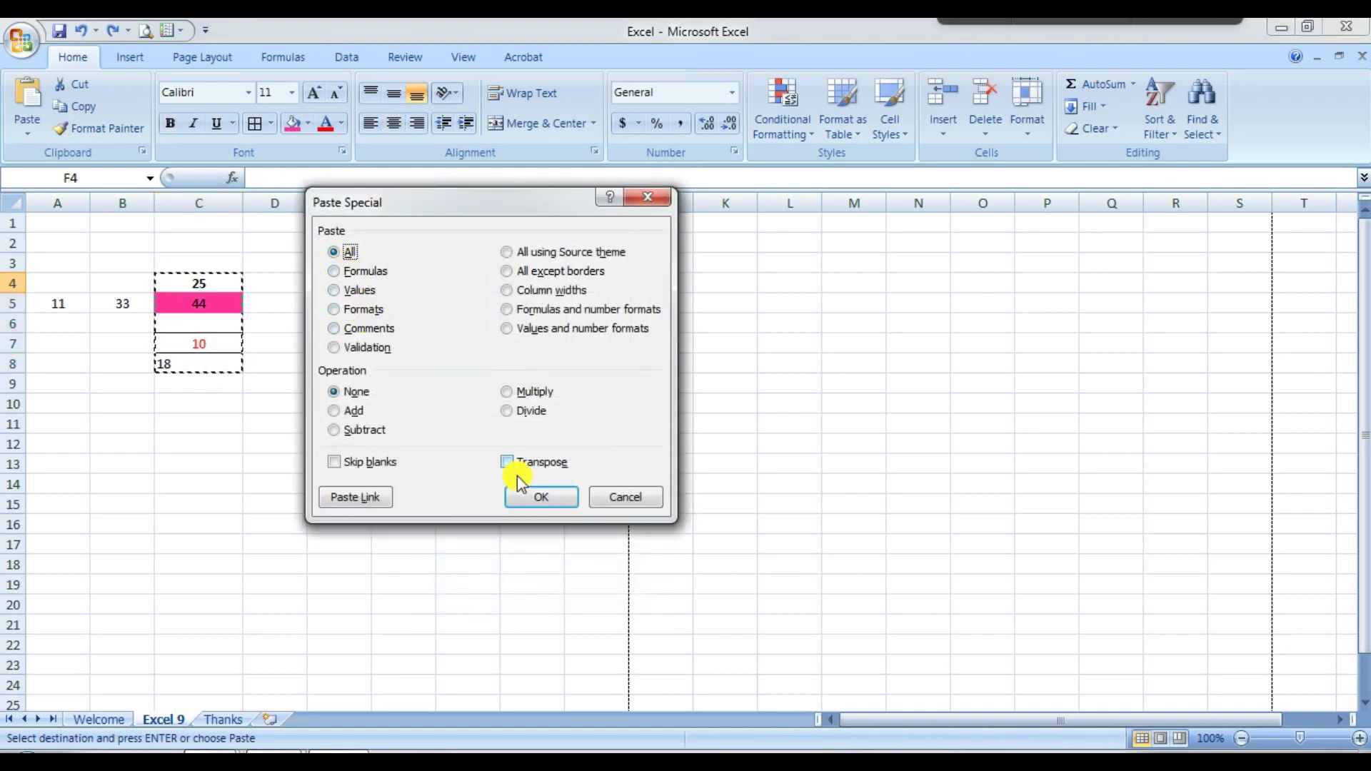
left_click(542, 497)
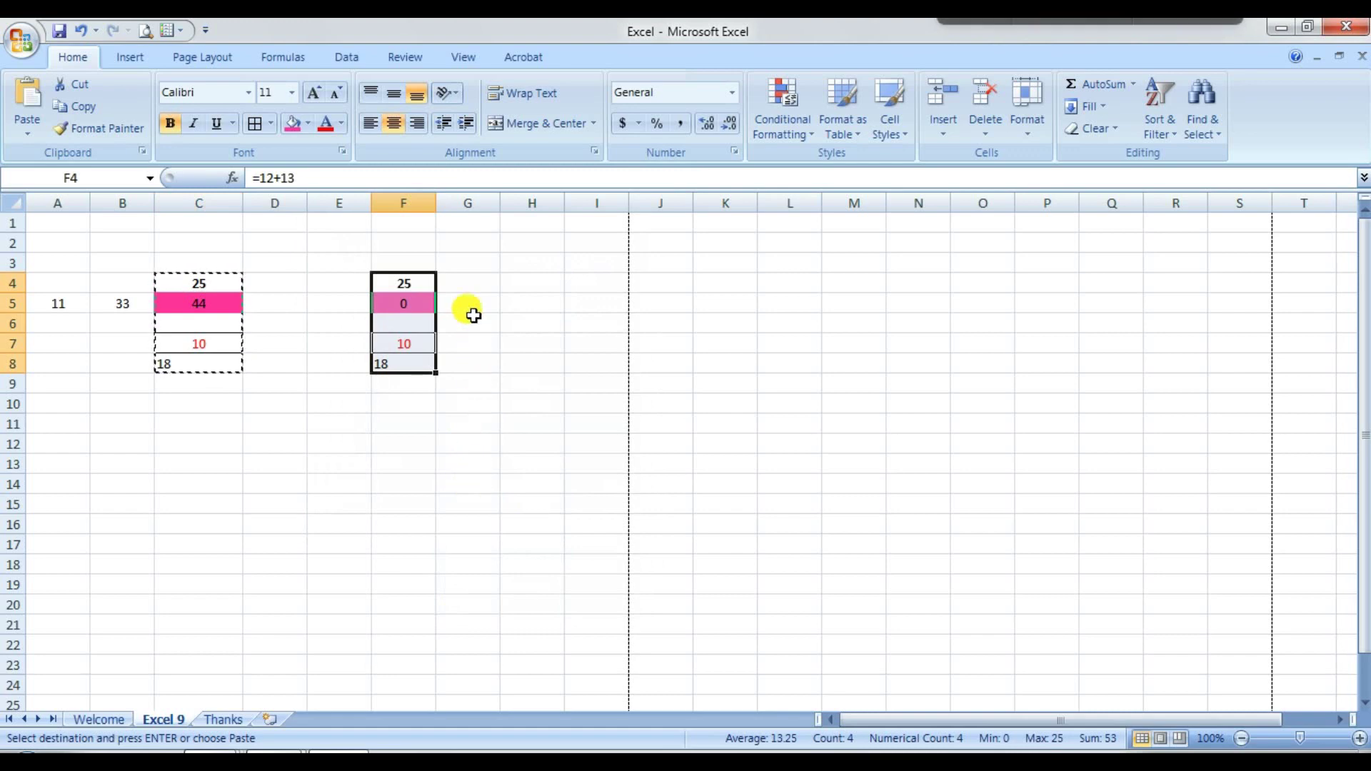
Paste Special the copied block into G4 with Formulas only
right_click(471, 287)
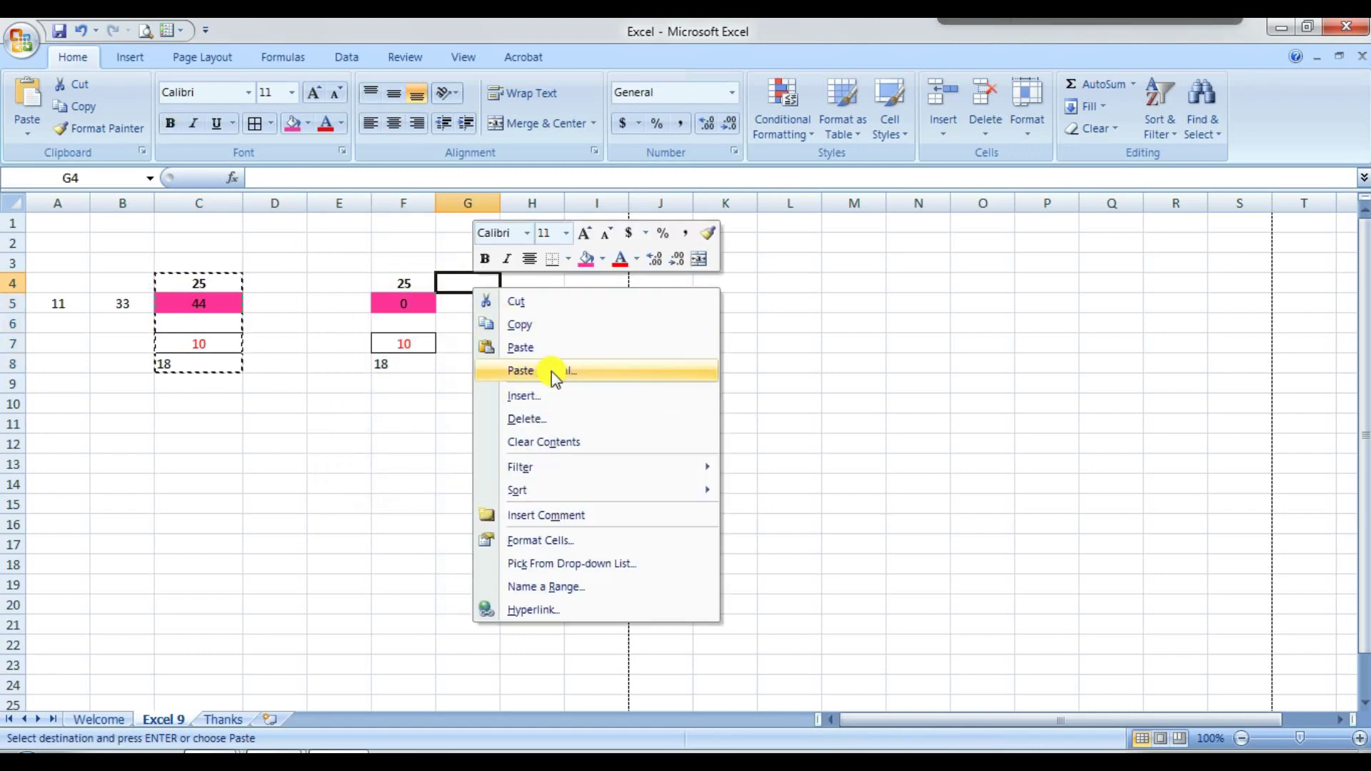
left_click(512, 377)
left_click(416, 275)
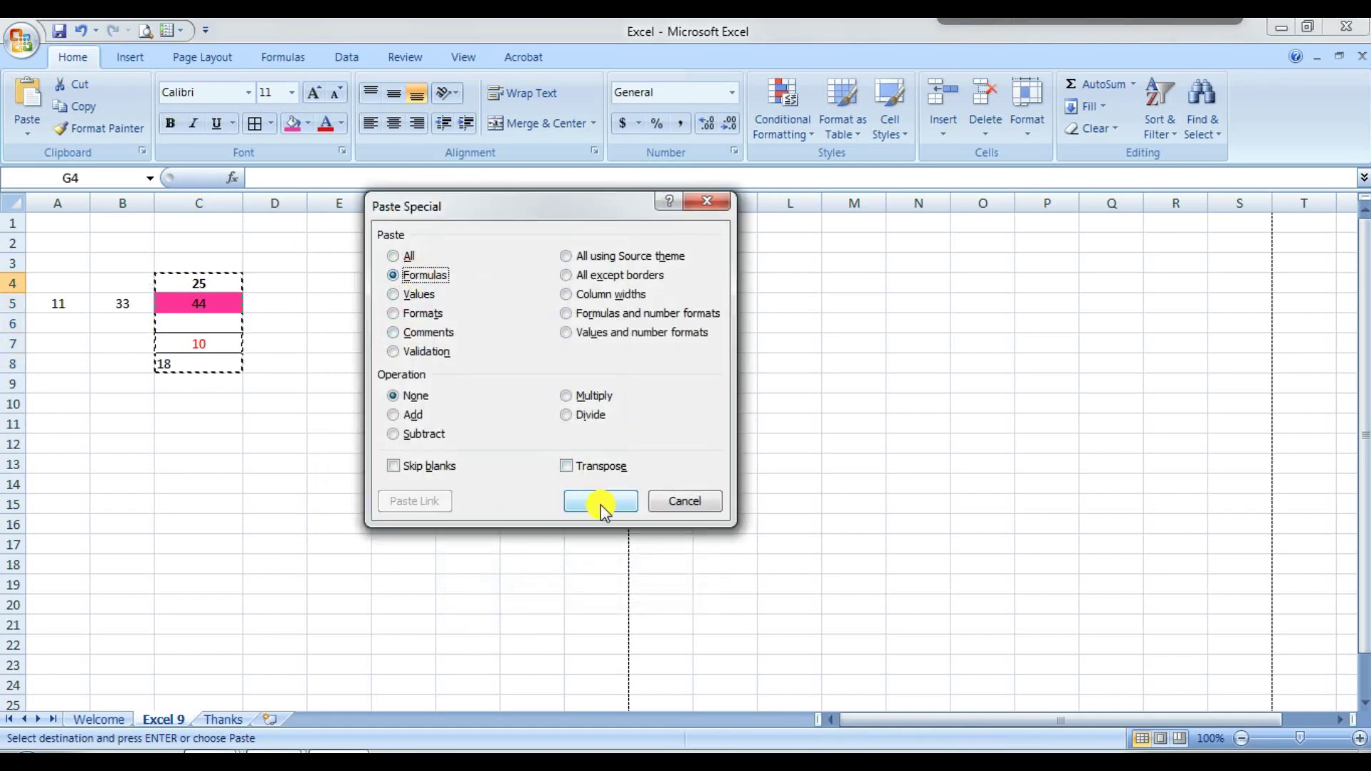
left_click(602, 504)
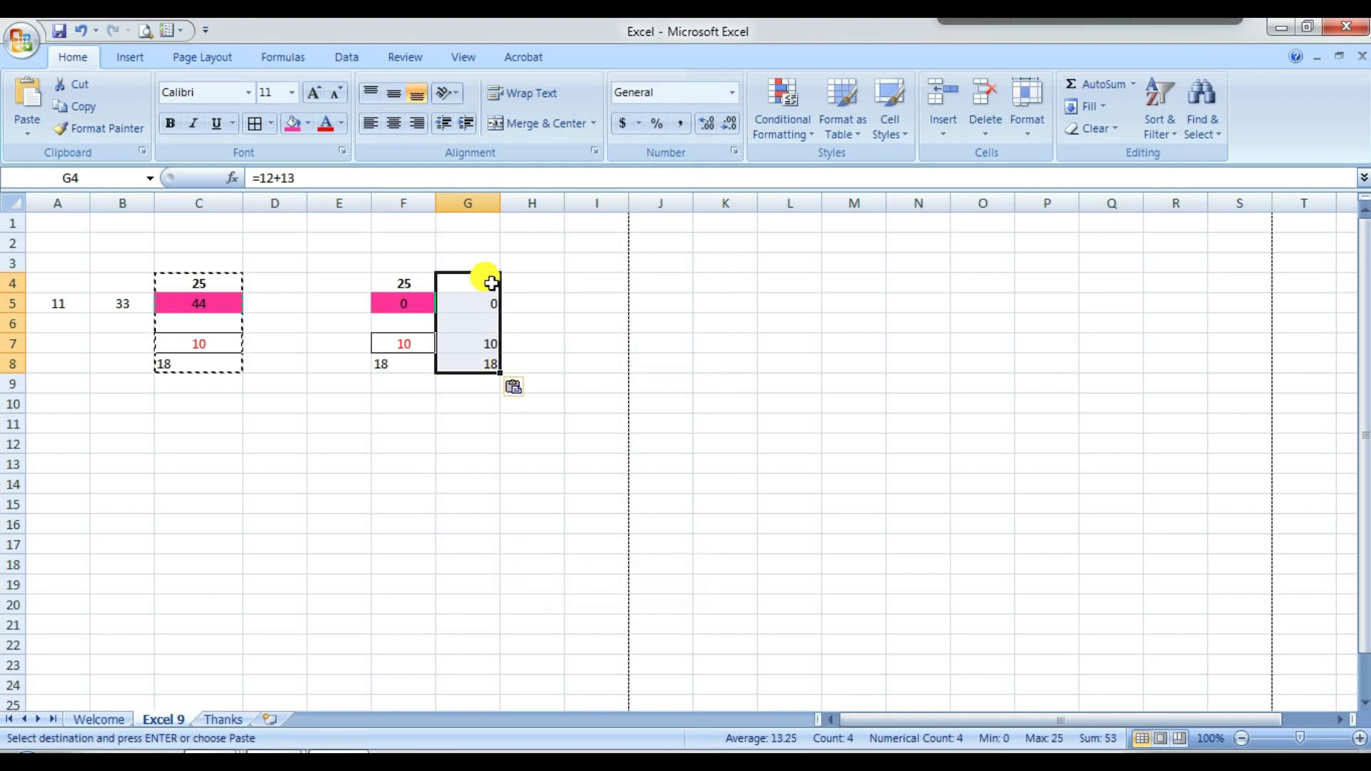
Inspect the formulas in G4 and G5, then reselect F4:F8 and C4:C8
key("Escape")
double_click(468, 282)
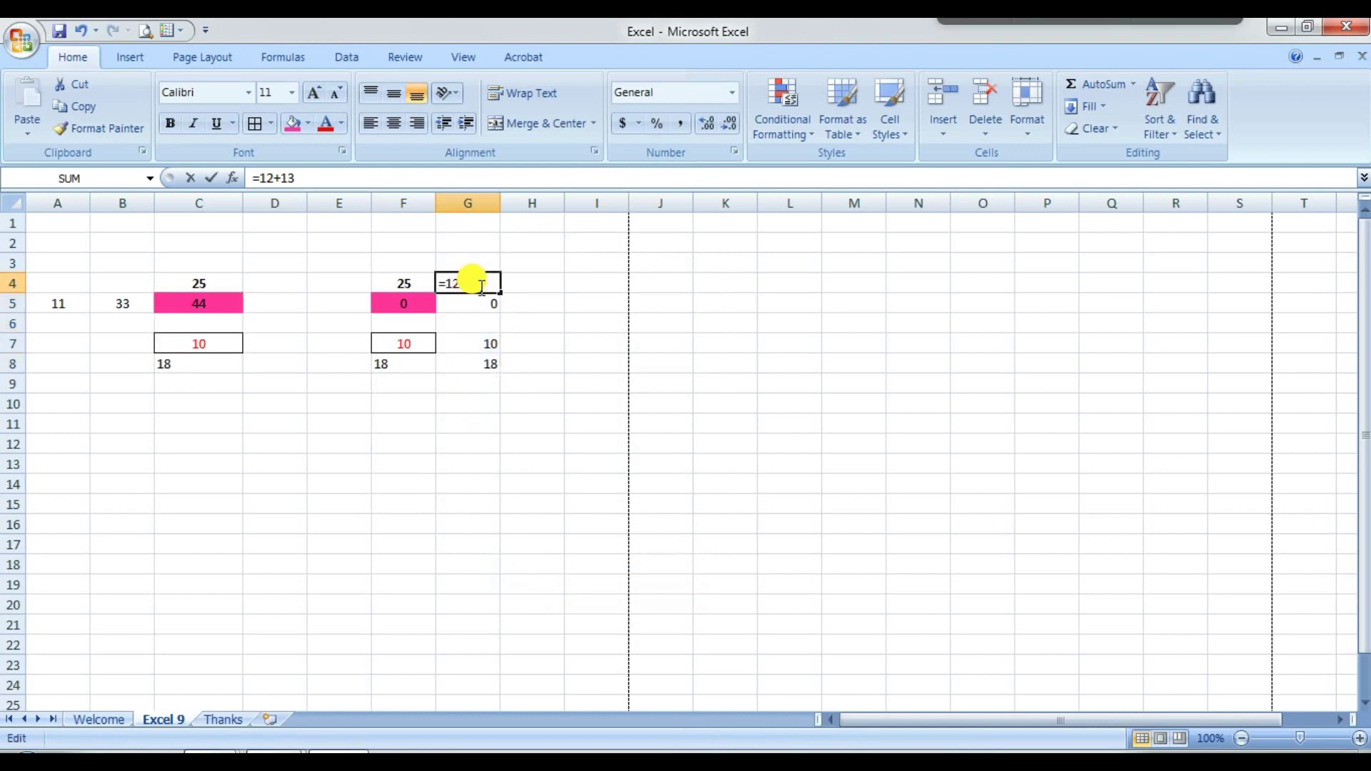
key("Escape")
double_click(465, 303)
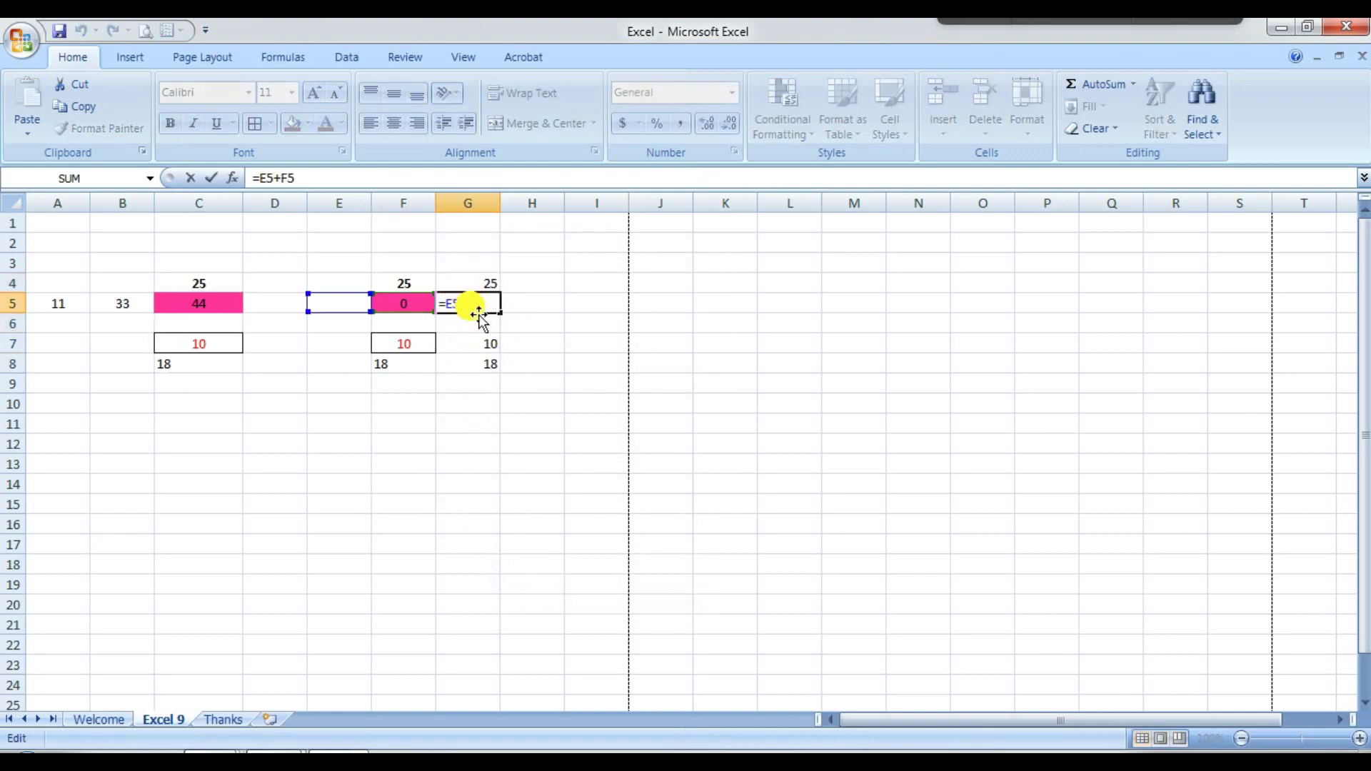
key("Escape")
left_click(460, 325)
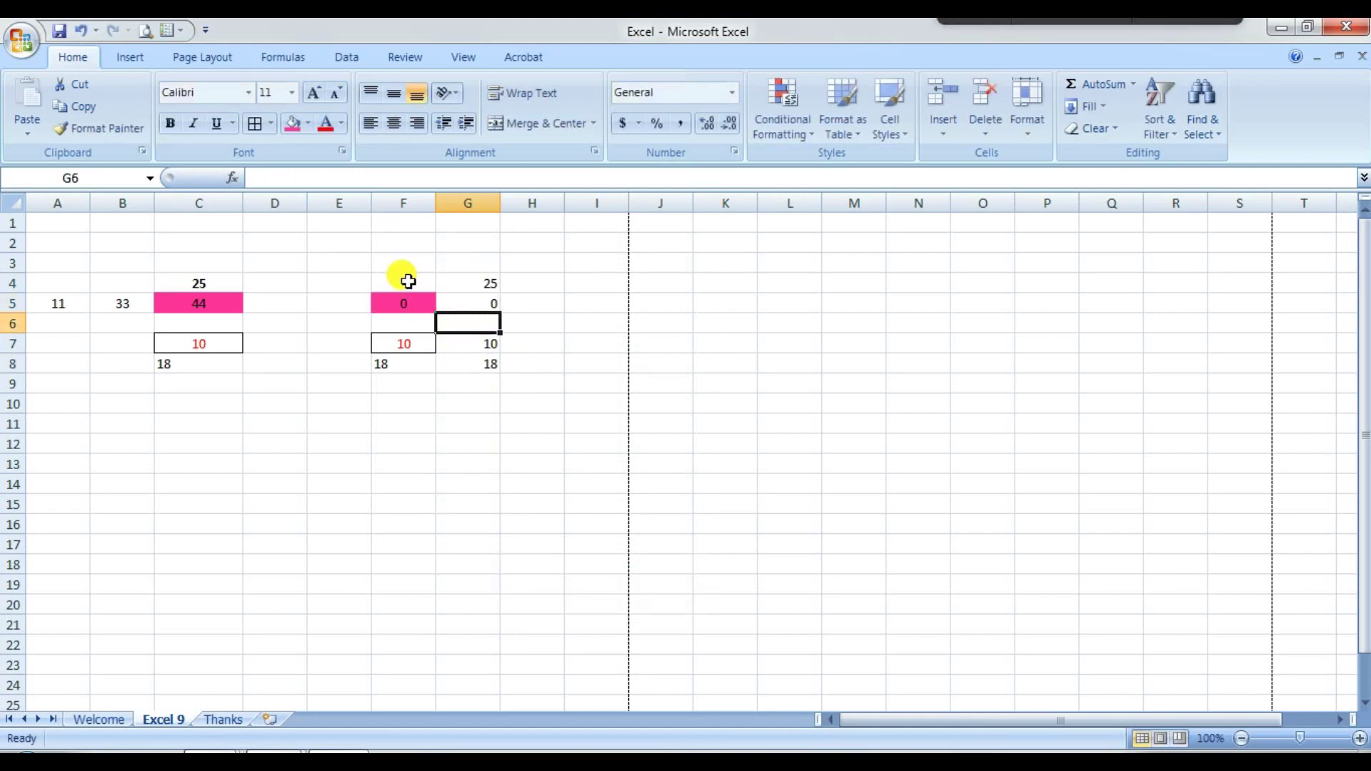
left_click_drag(406, 279, 419, 361)
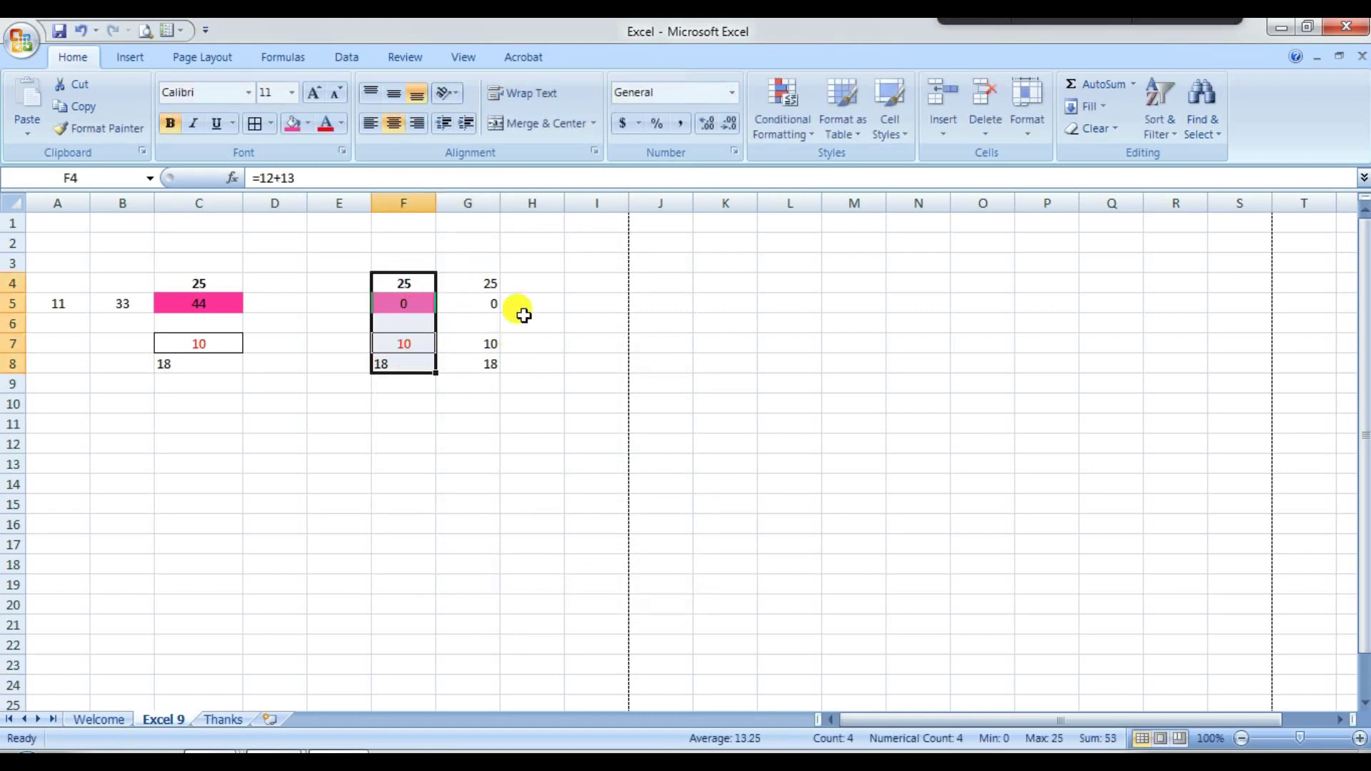
left_click_drag(218, 282, 238, 372)
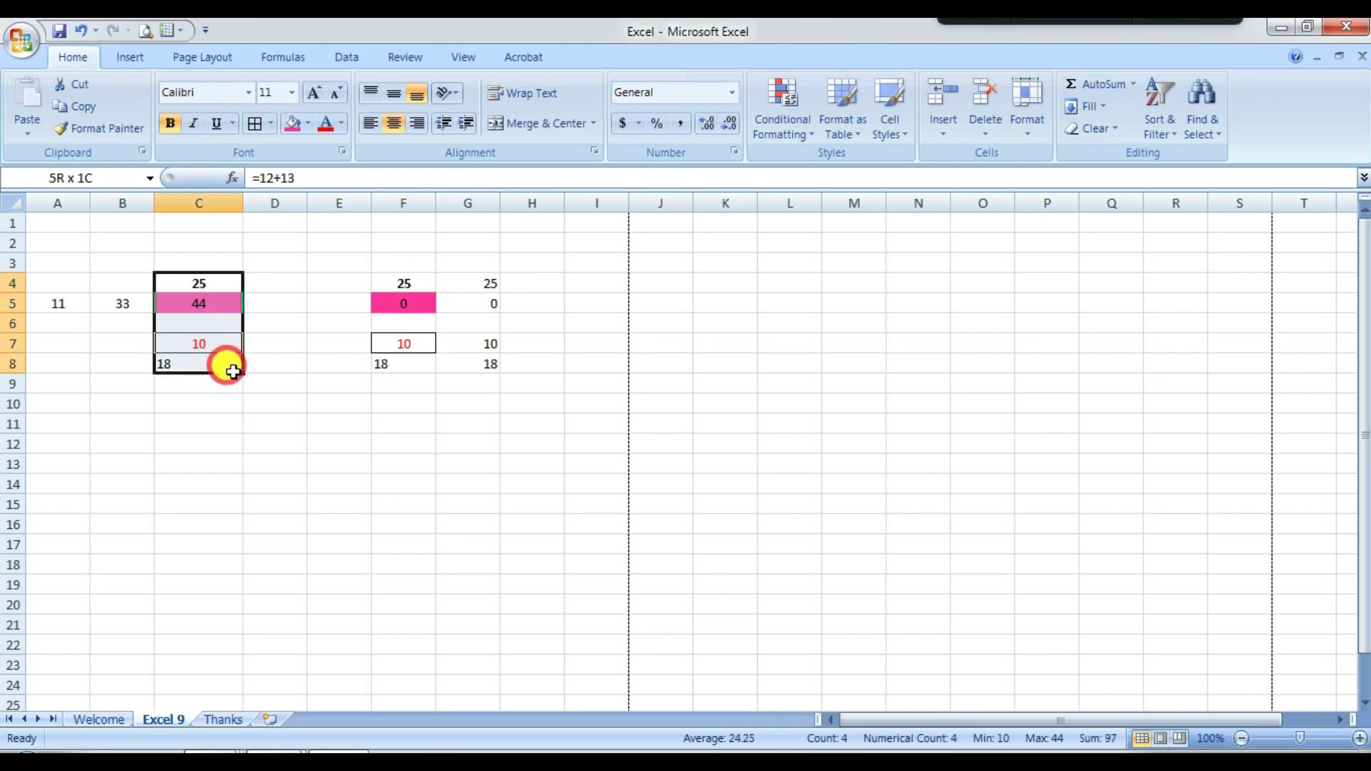
Copy C4:C8 and Paste Special it into H4 with Values only
key("ctrl+c")
right_click(544, 283)
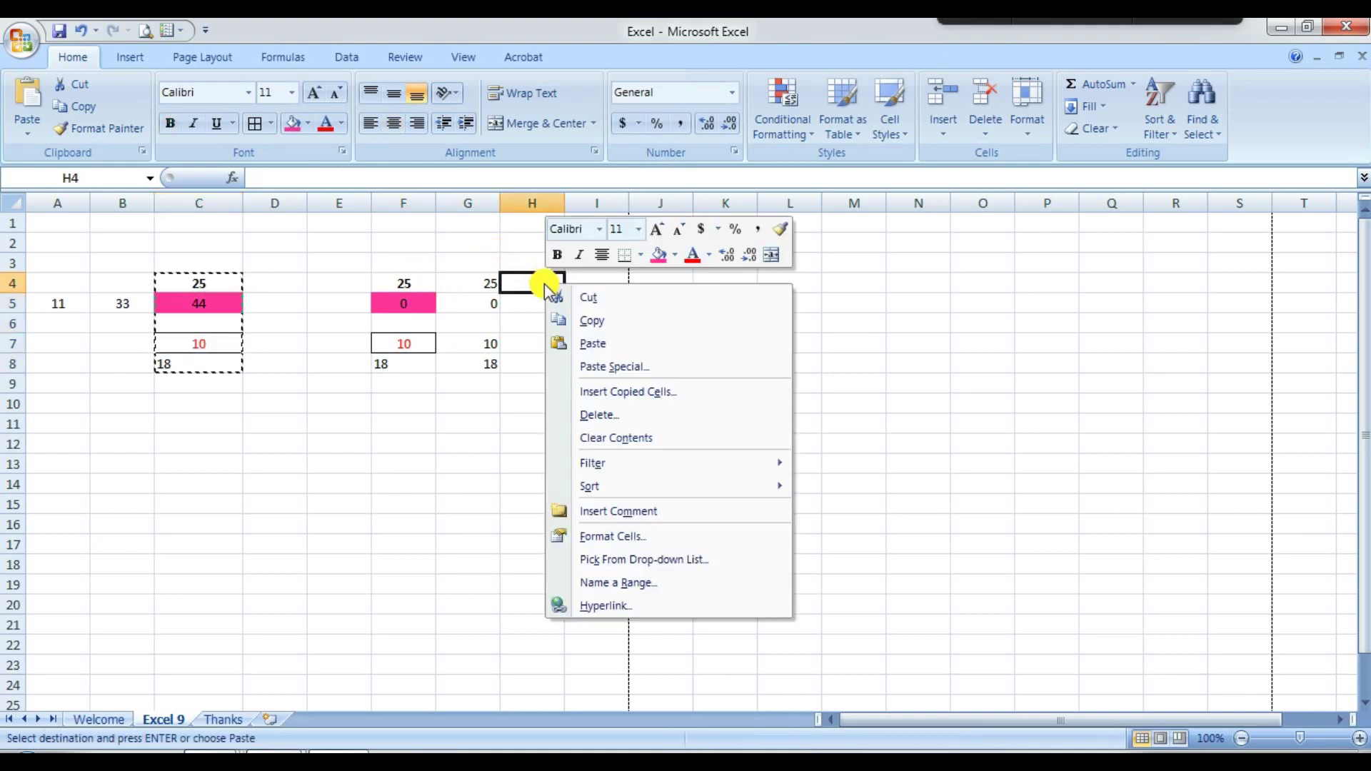
left_click(612, 365)
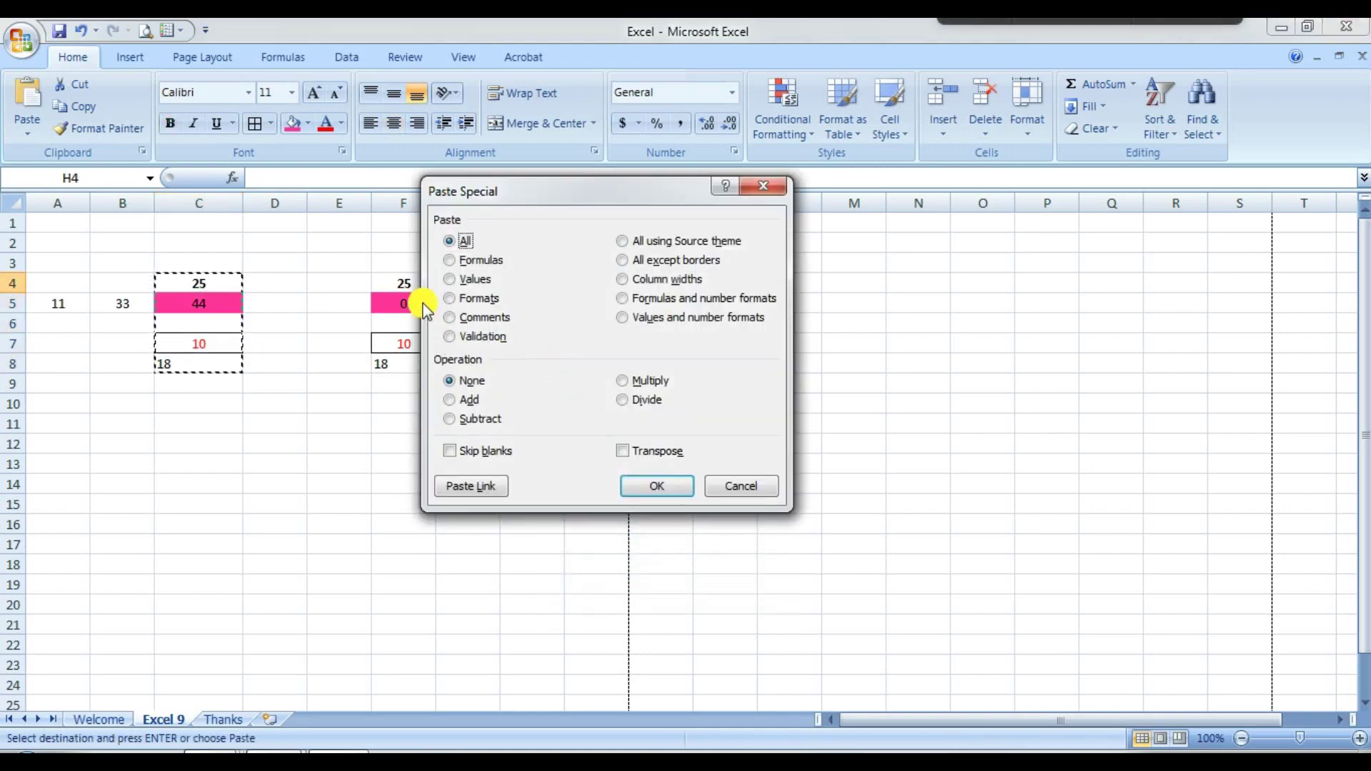
left_click(469, 281)
left_click(666, 488)
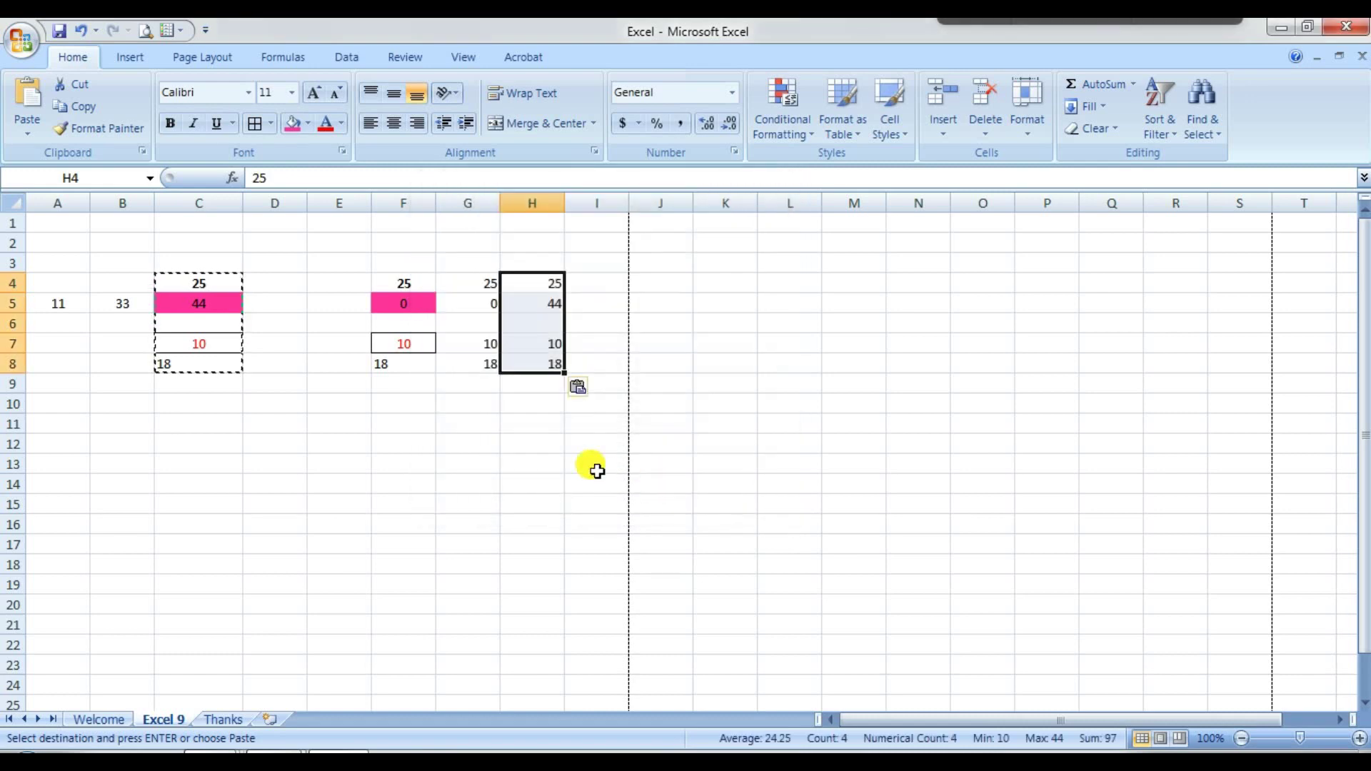
Compare H5's plain value 44 with the formula in G5
left_click(544, 284)
left_click(544, 304)
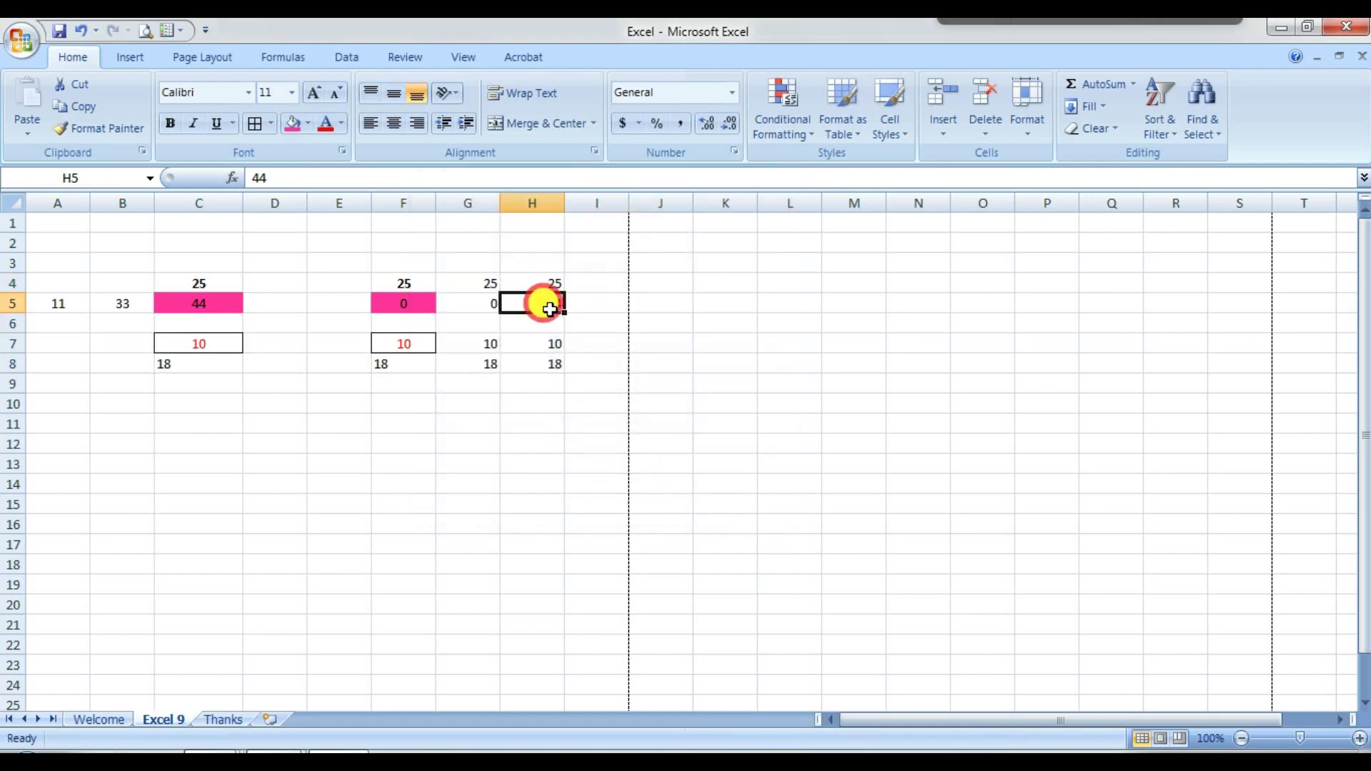
left_click(544, 323)
left_click(491, 286)
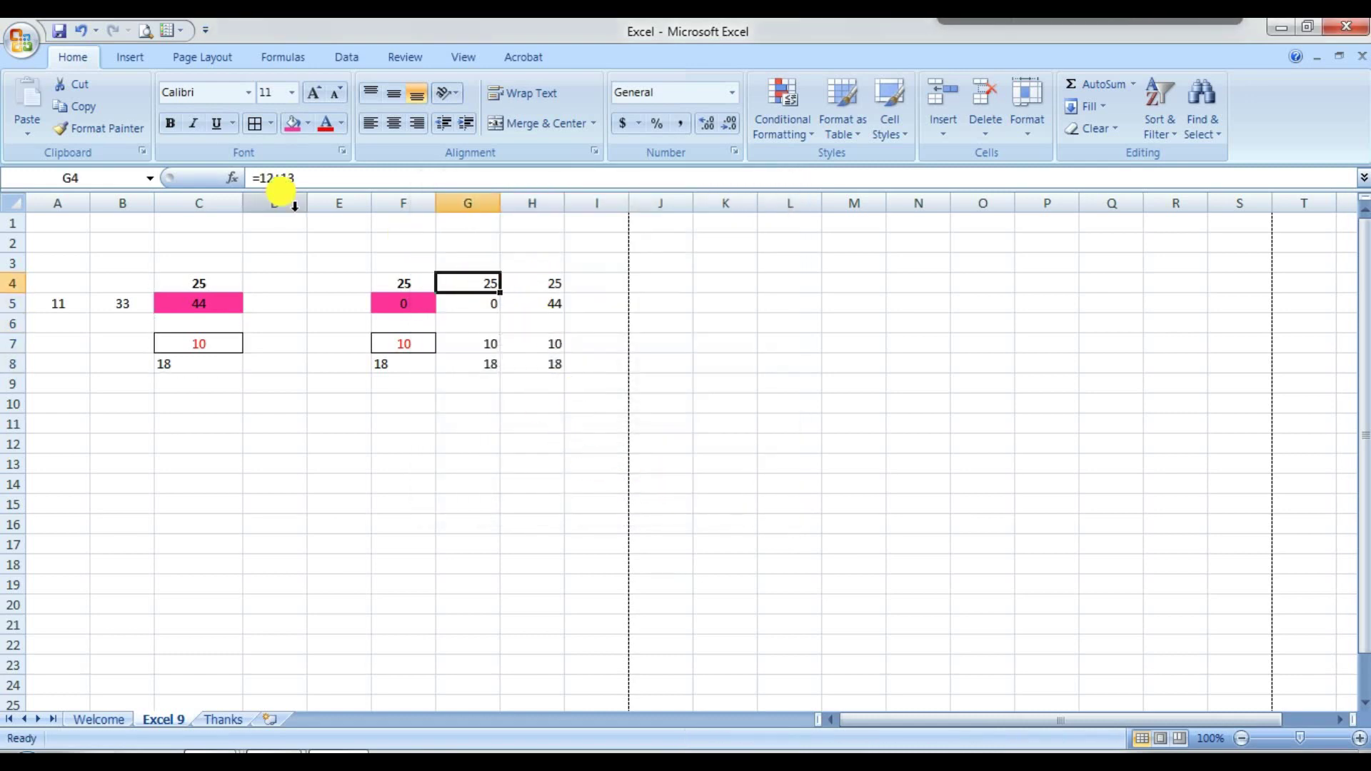
left_click(479, 303)
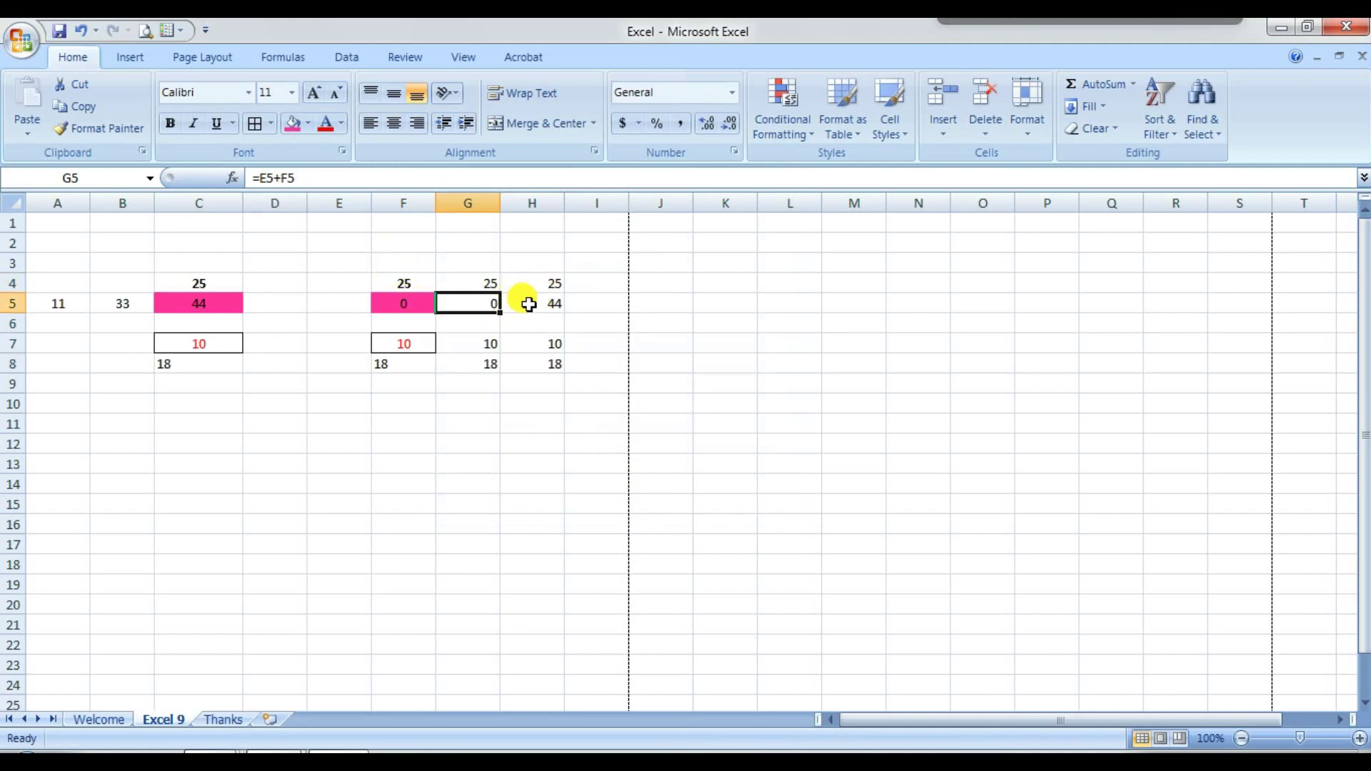
double_click(454, 298)
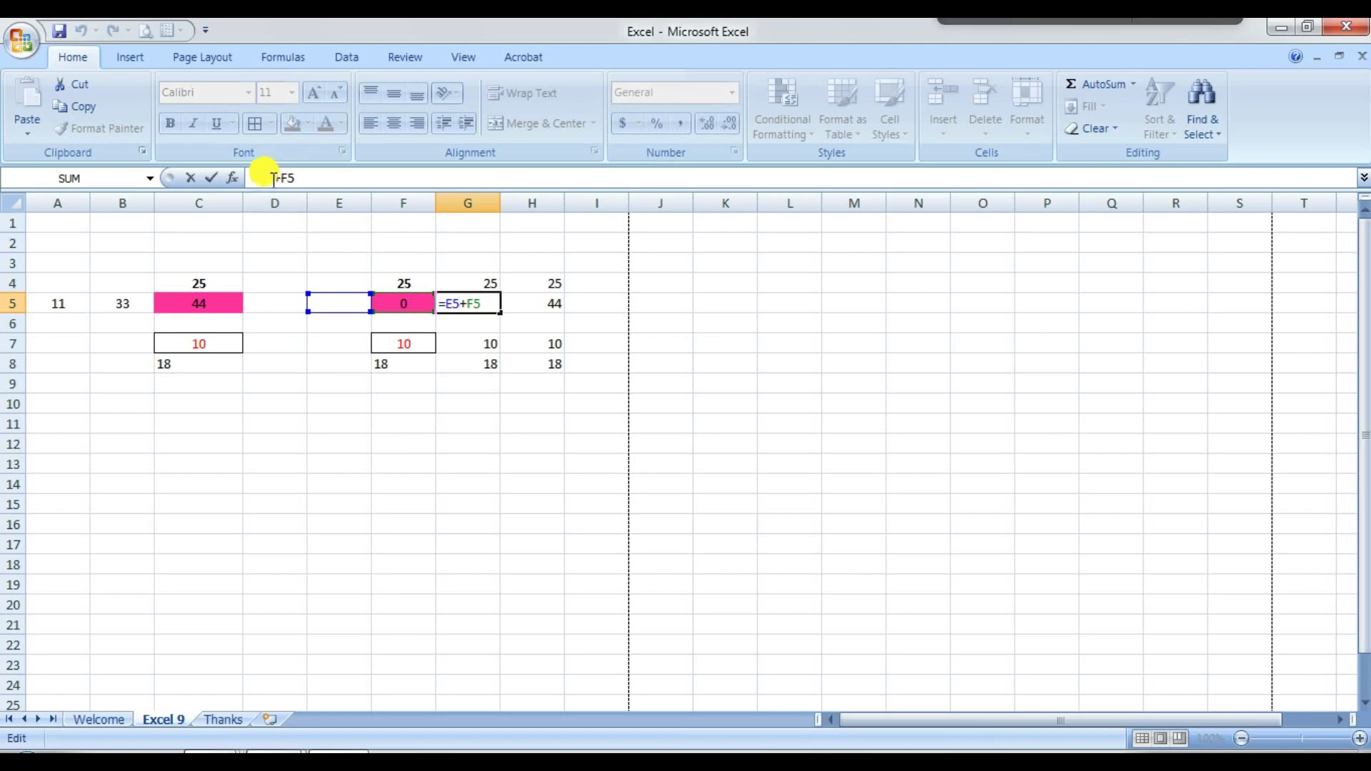
key("Escape")
left_click(551, 302)
left_click(550, 318)
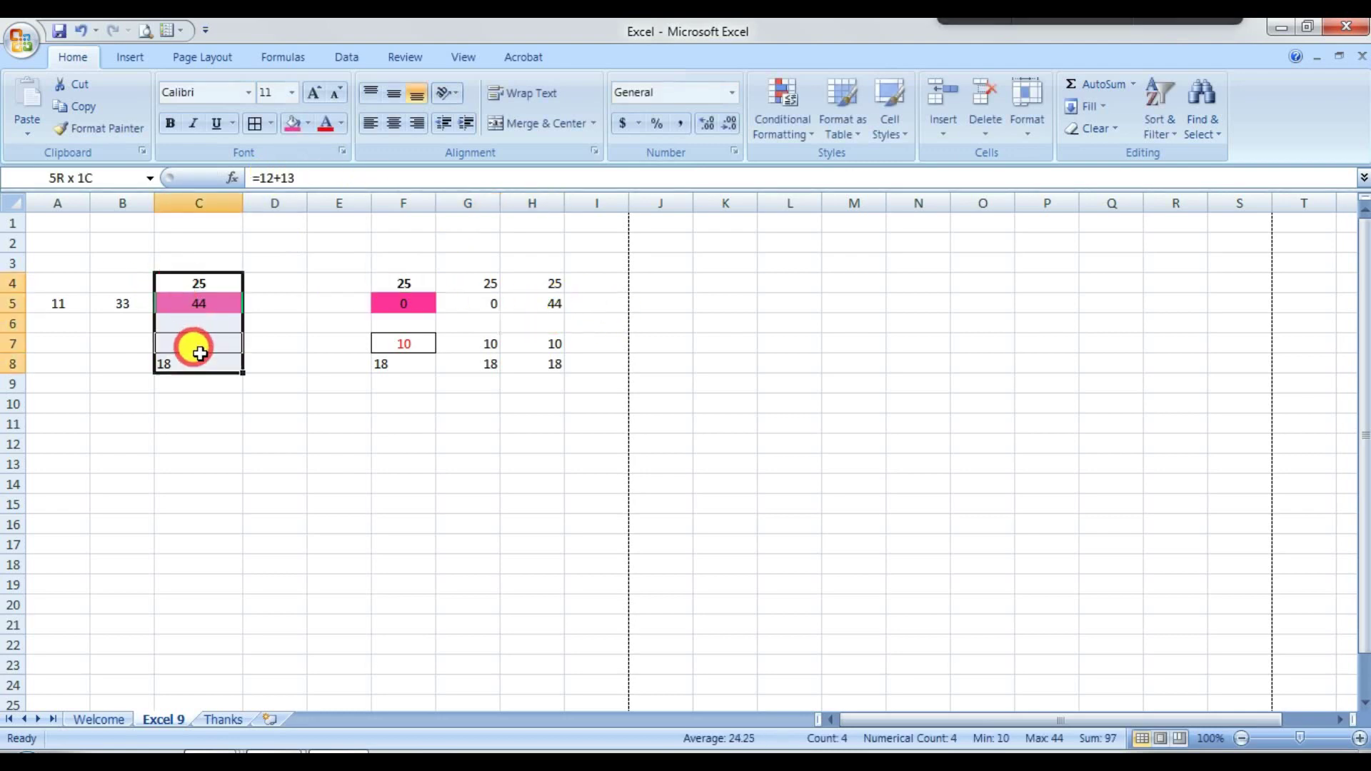
left_click_drag(180, 283, 197, 357)
key("ctrl+c")
right_click(346, 434)
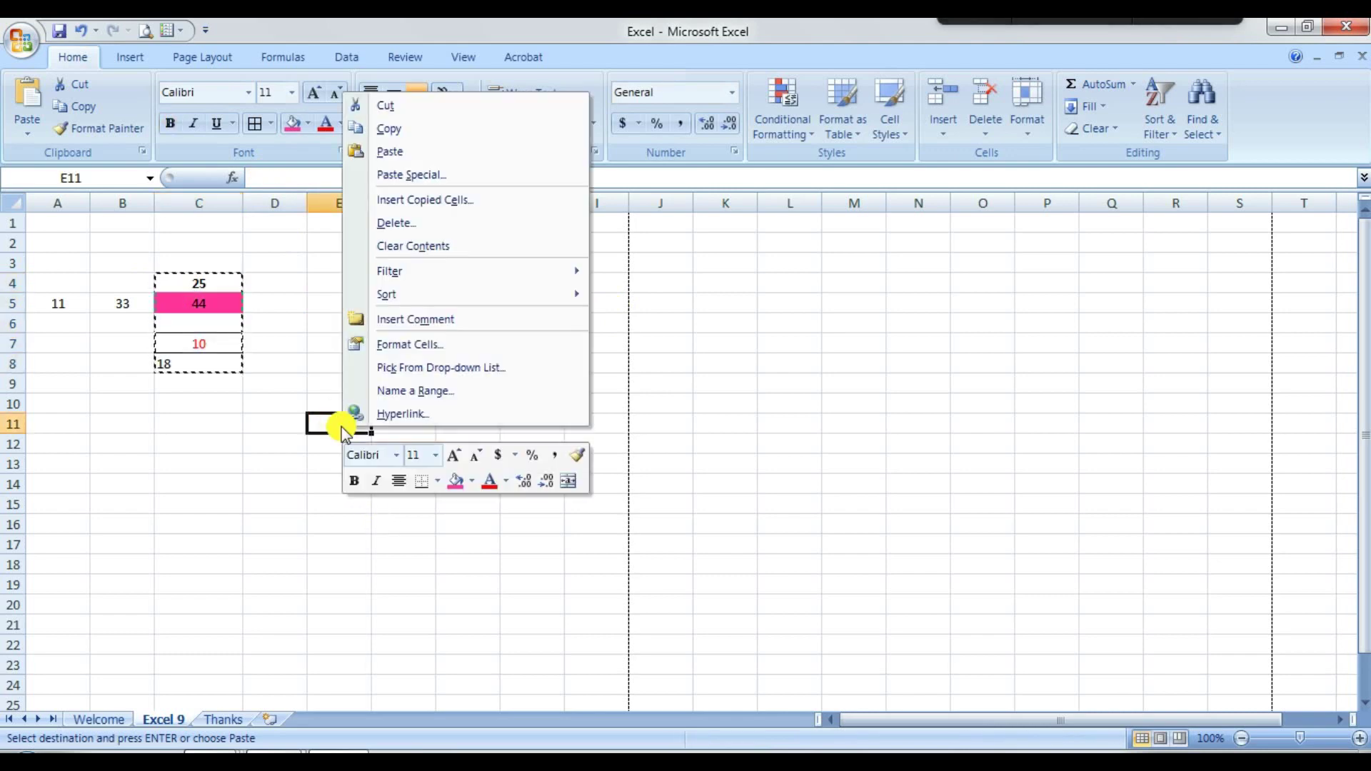
left_click(405, 182)
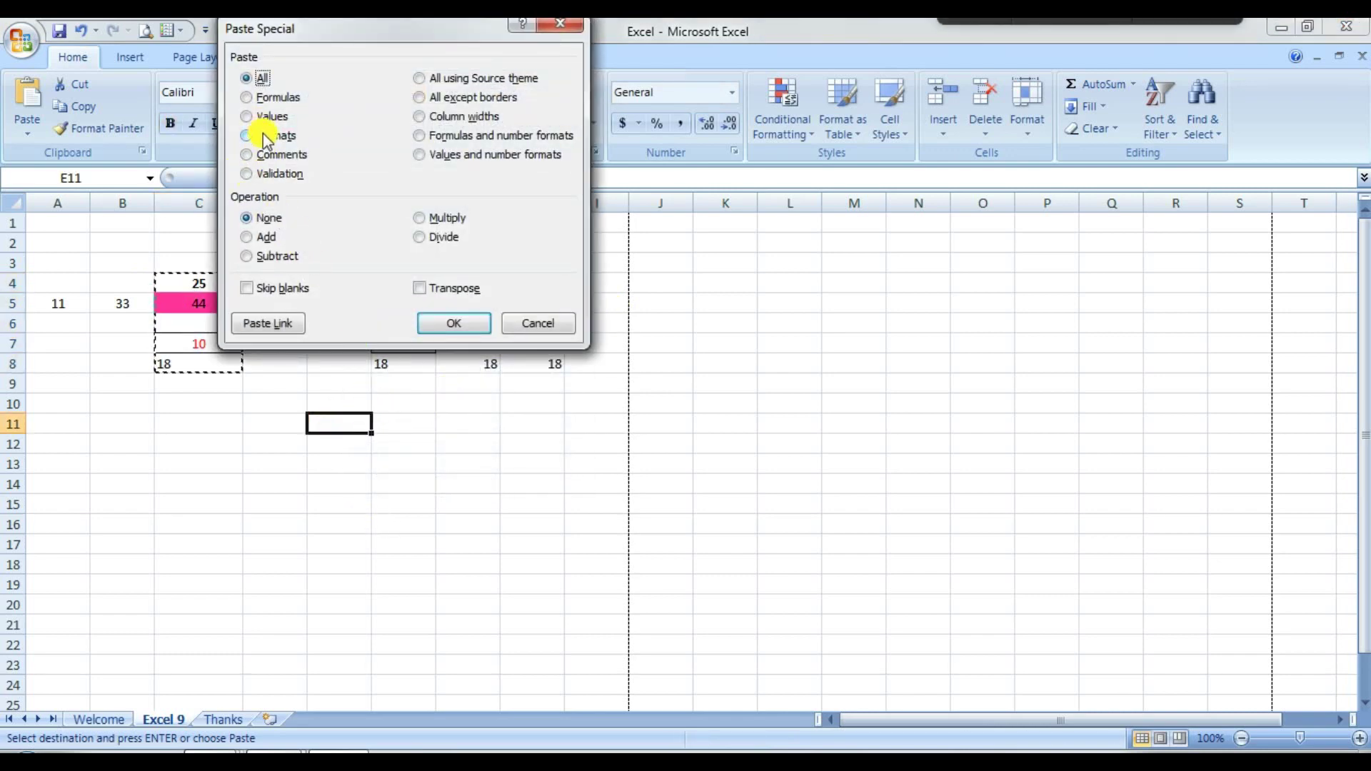
key("Escape")
left_click(194, 364)
Insert a comment on C8 and place the cursor in its text box
right_click(200, 364)
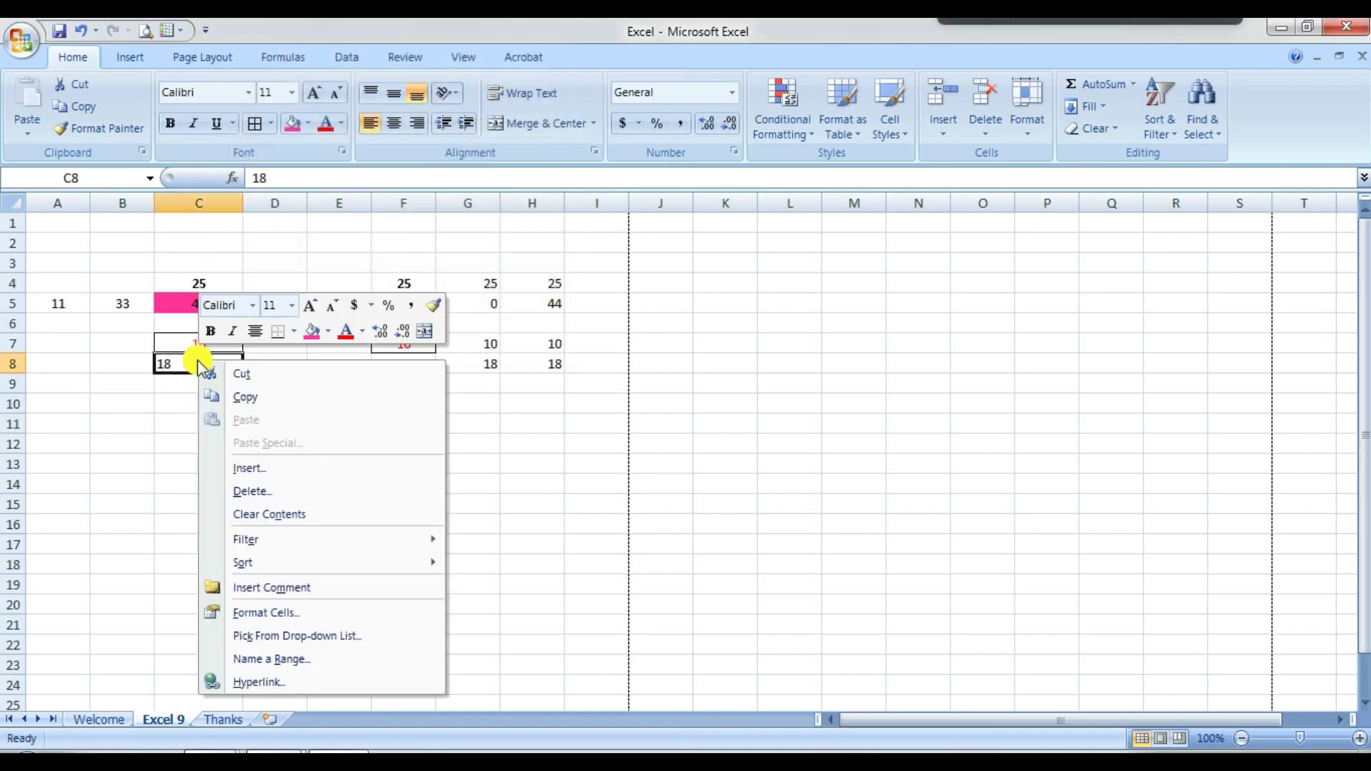
left_click(270, 586)
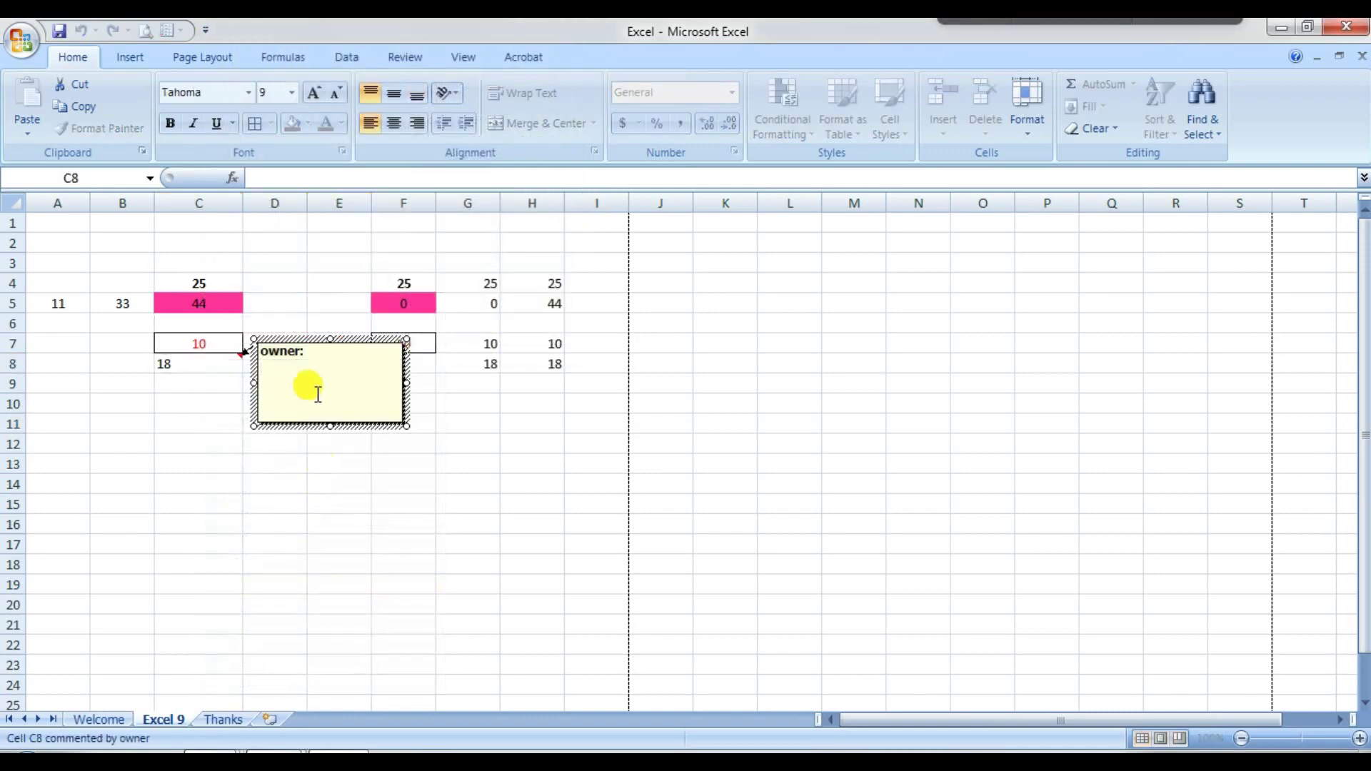
left_click(293, 371)
type("Su")
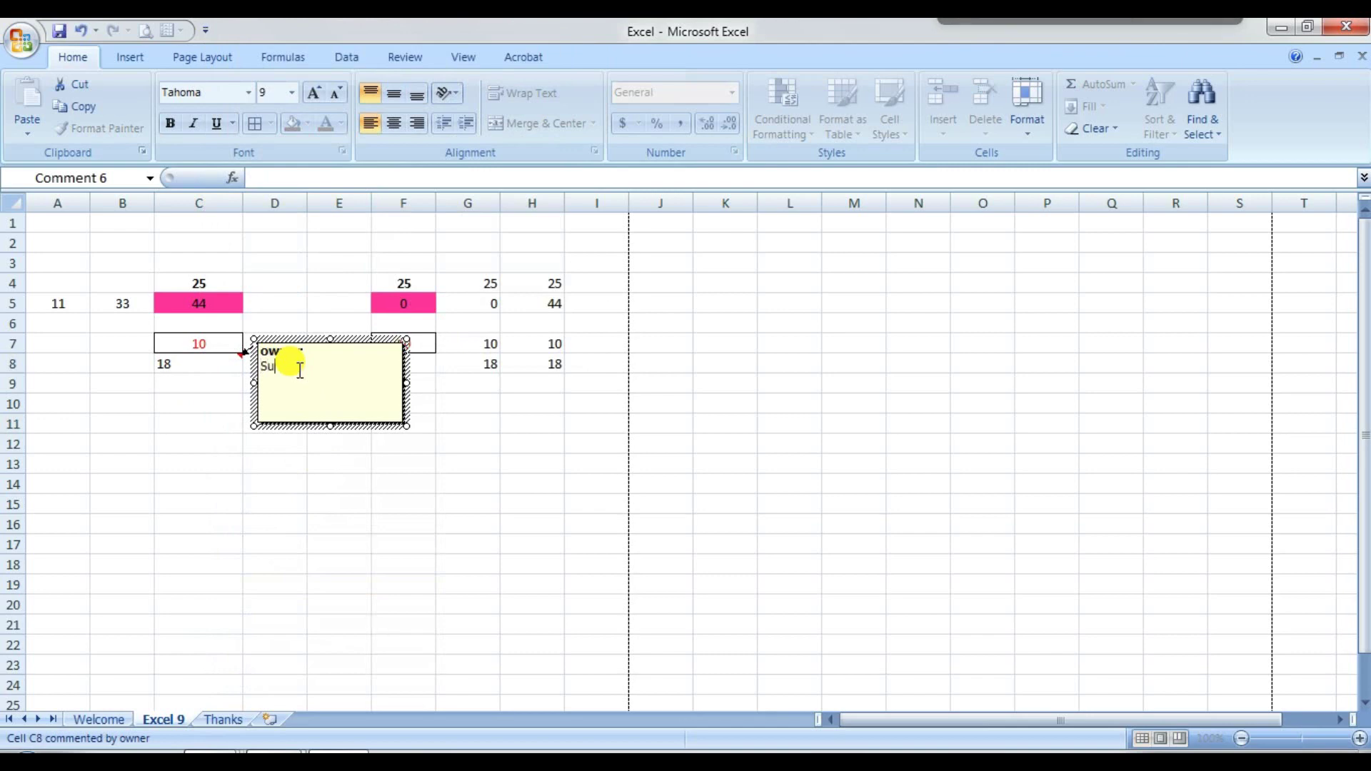
Close the comment, copy C4:C8, and Paste Special only its formats into E11
left_click(496, 582)
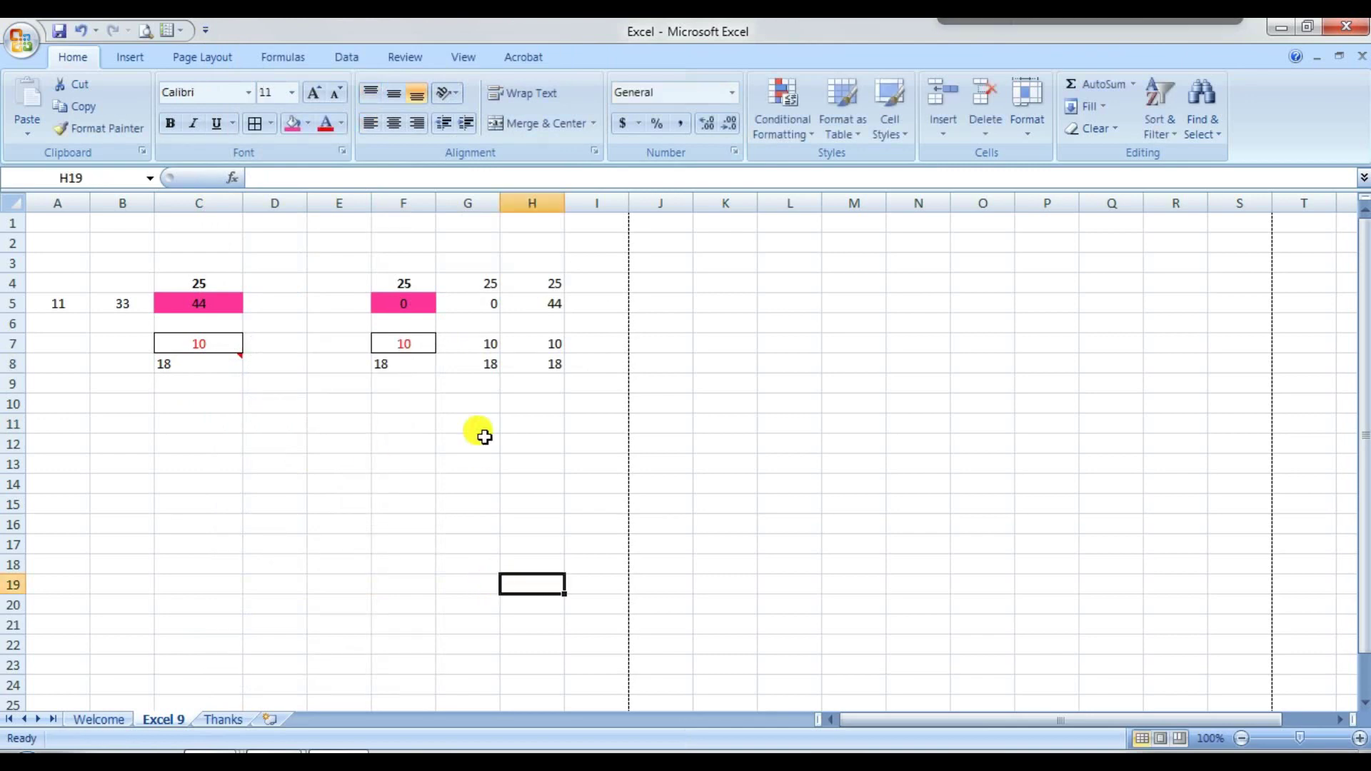
left_click_drag(190, 280, 209, 366)
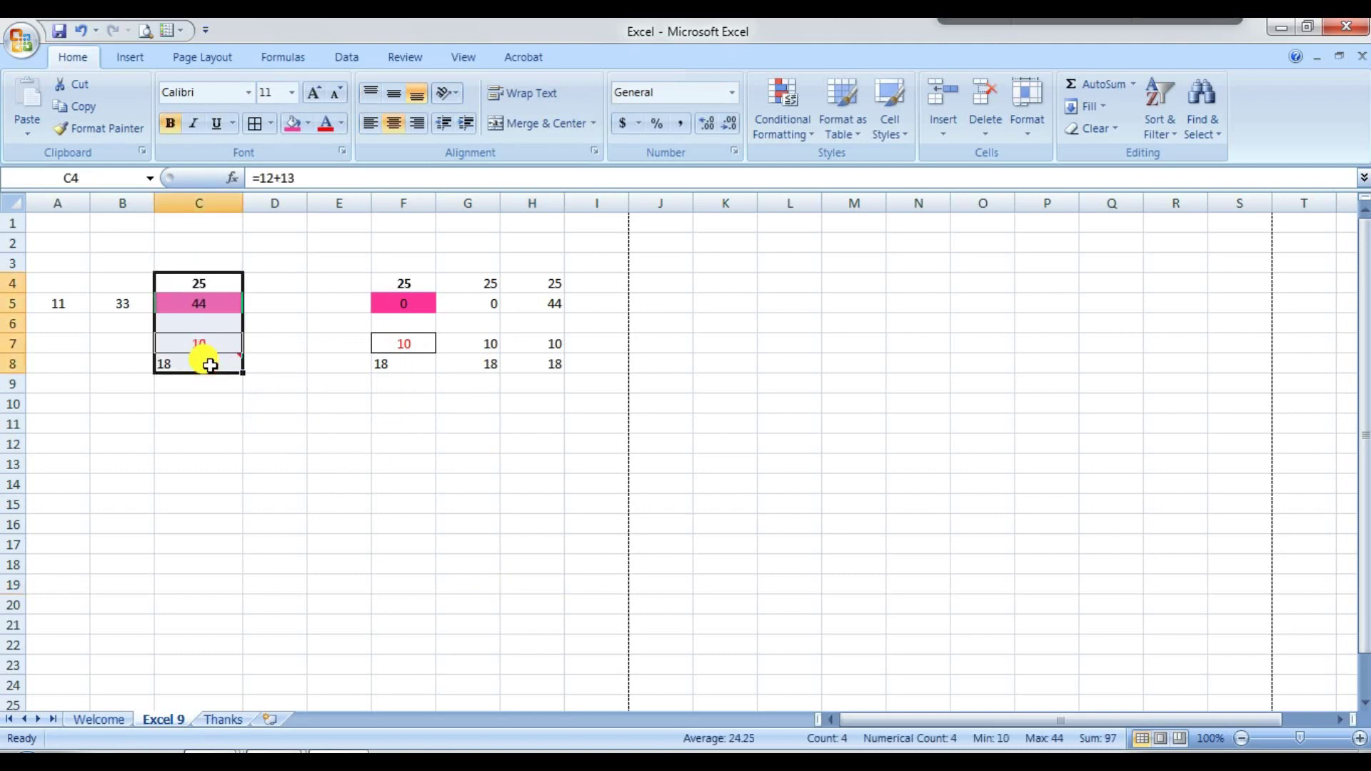
key("ctrl+c")
right_click(354, 423)
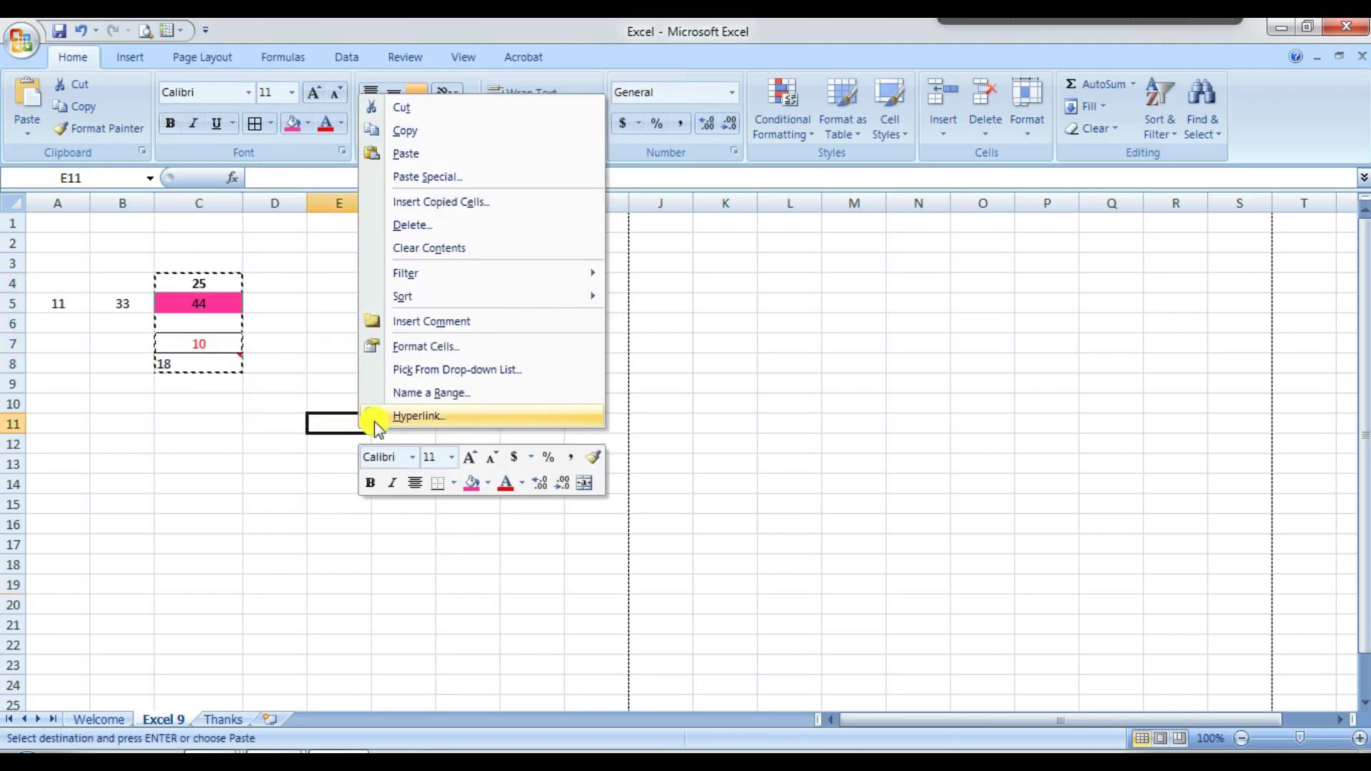
left_click(434, 177)
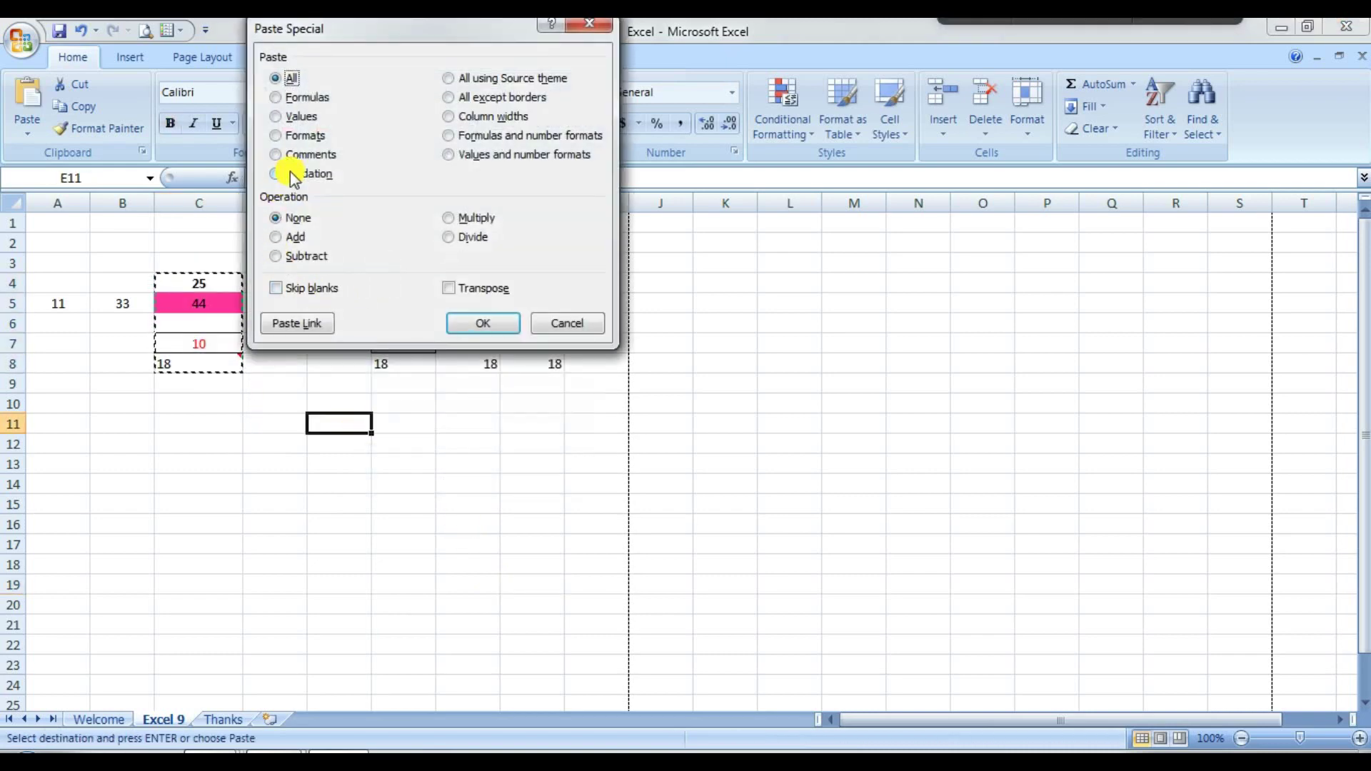
left_click(295, 135)
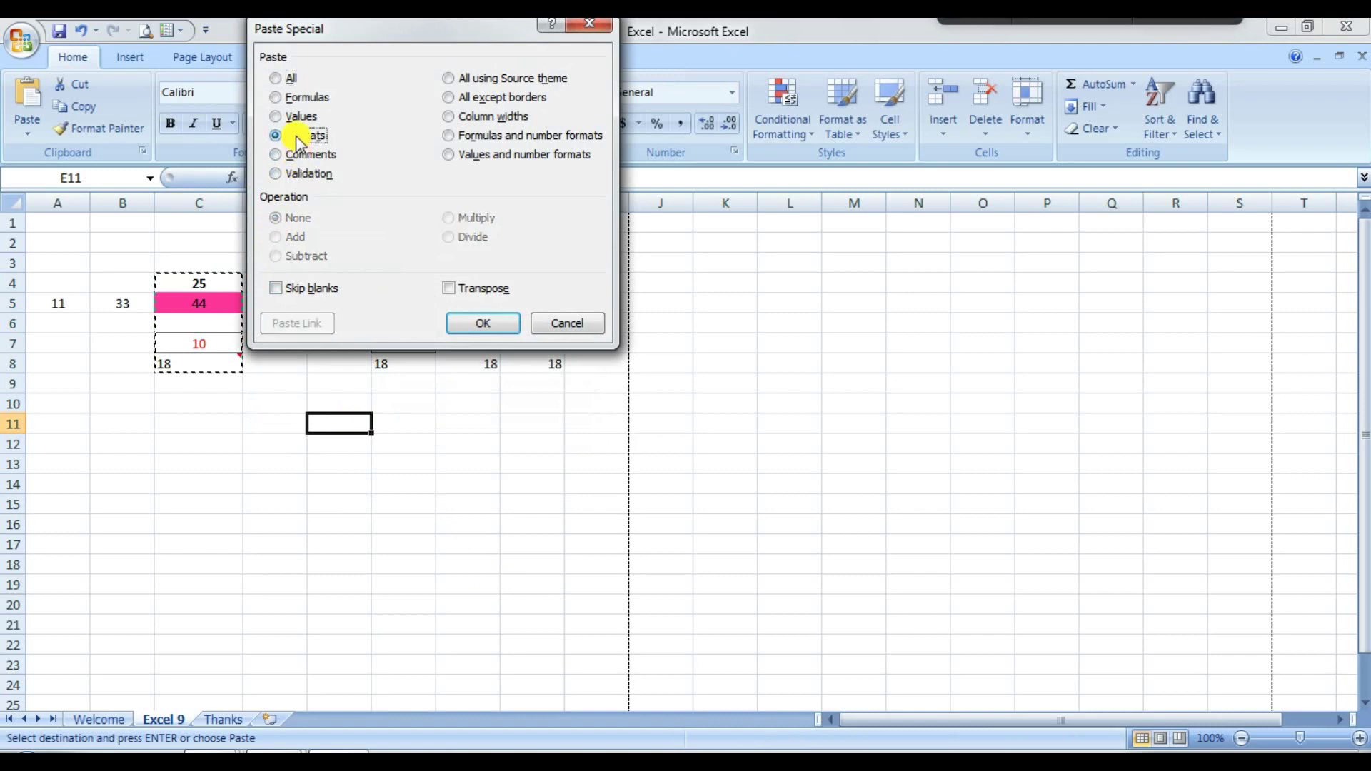
left_click(480, 322)
Check the pink fill in E12 and the border in E14, then copy E14
left_click(471, 482)
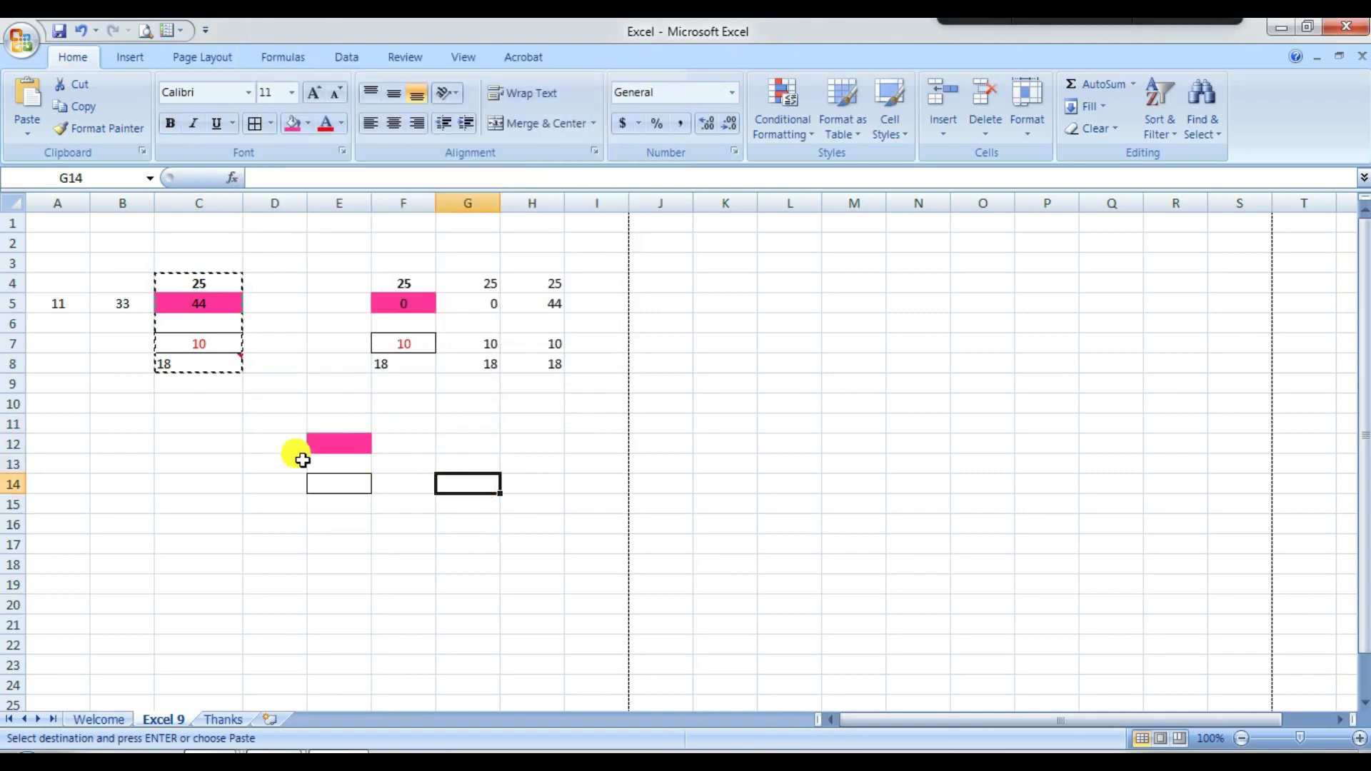
left_click(335, 442)
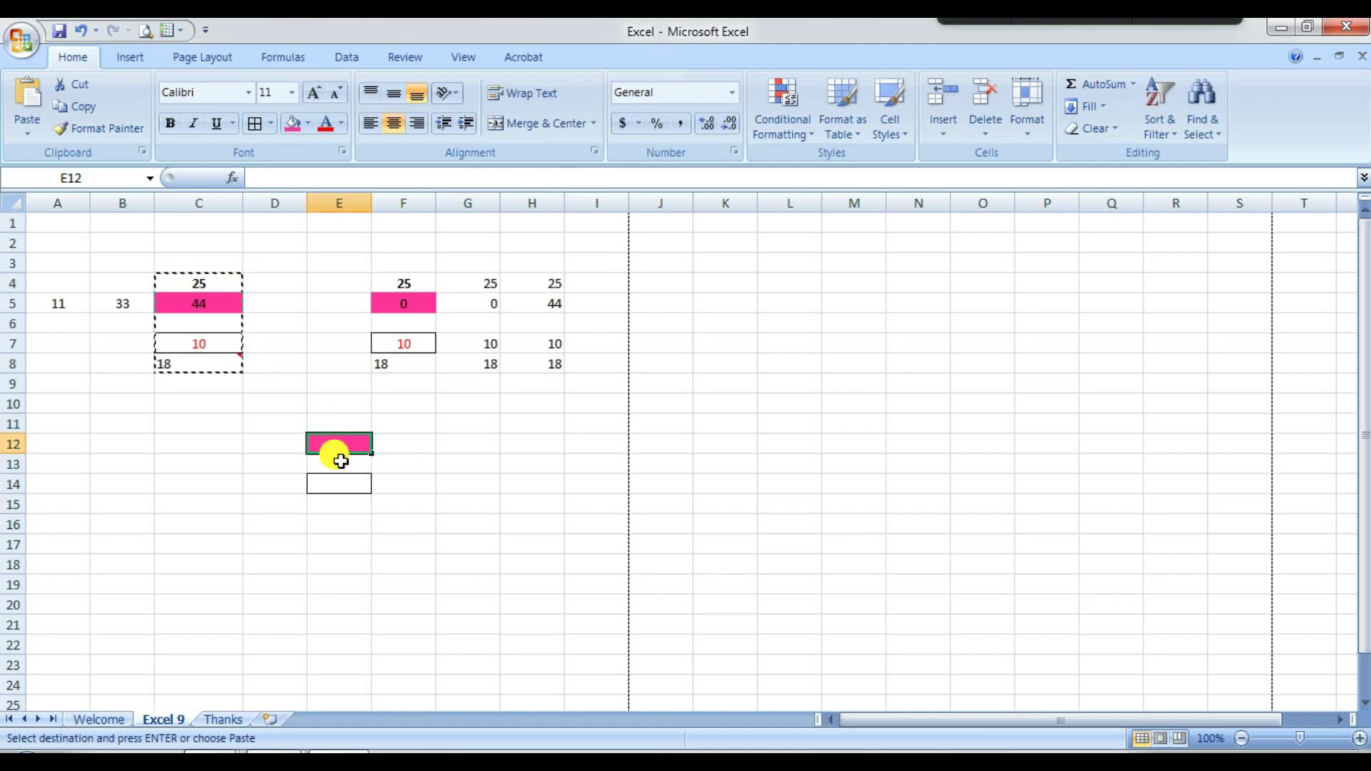
left_click(346, 480)
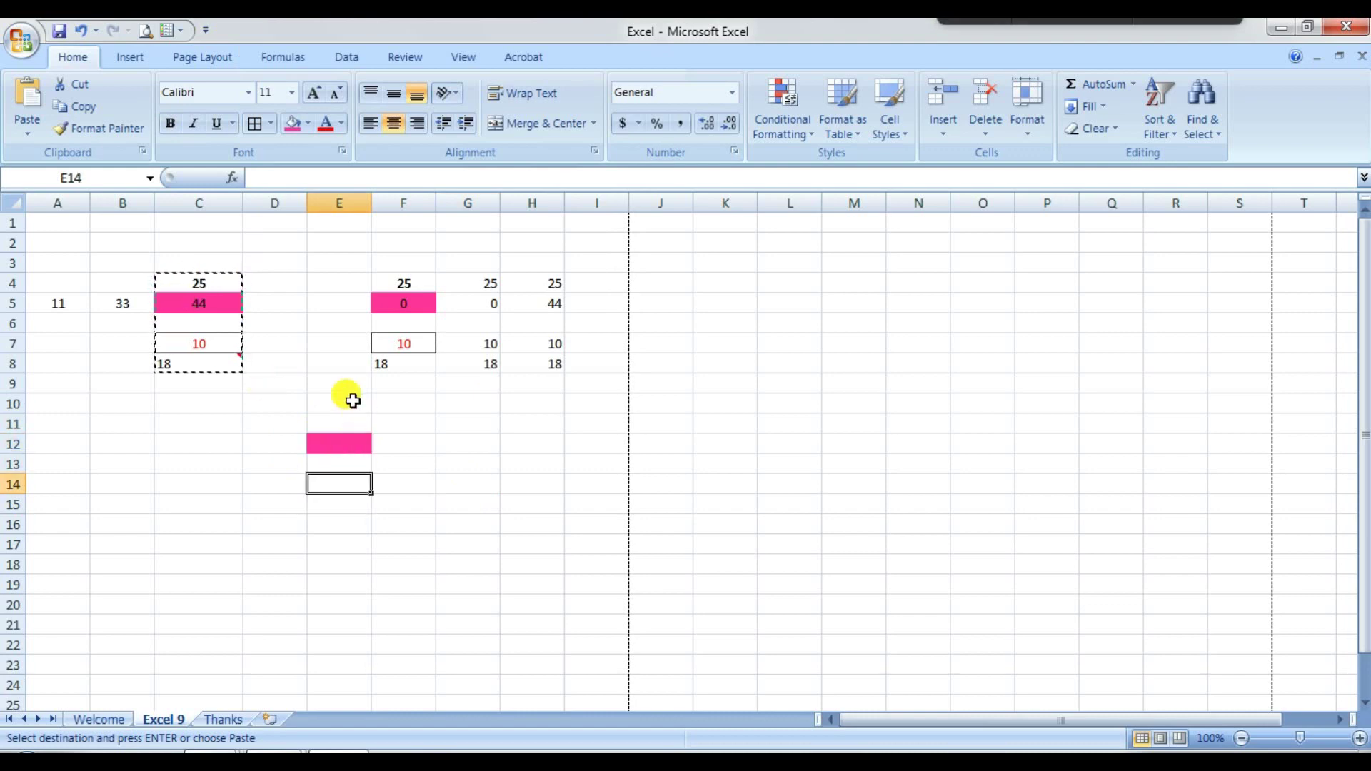
key("ctrl+c")
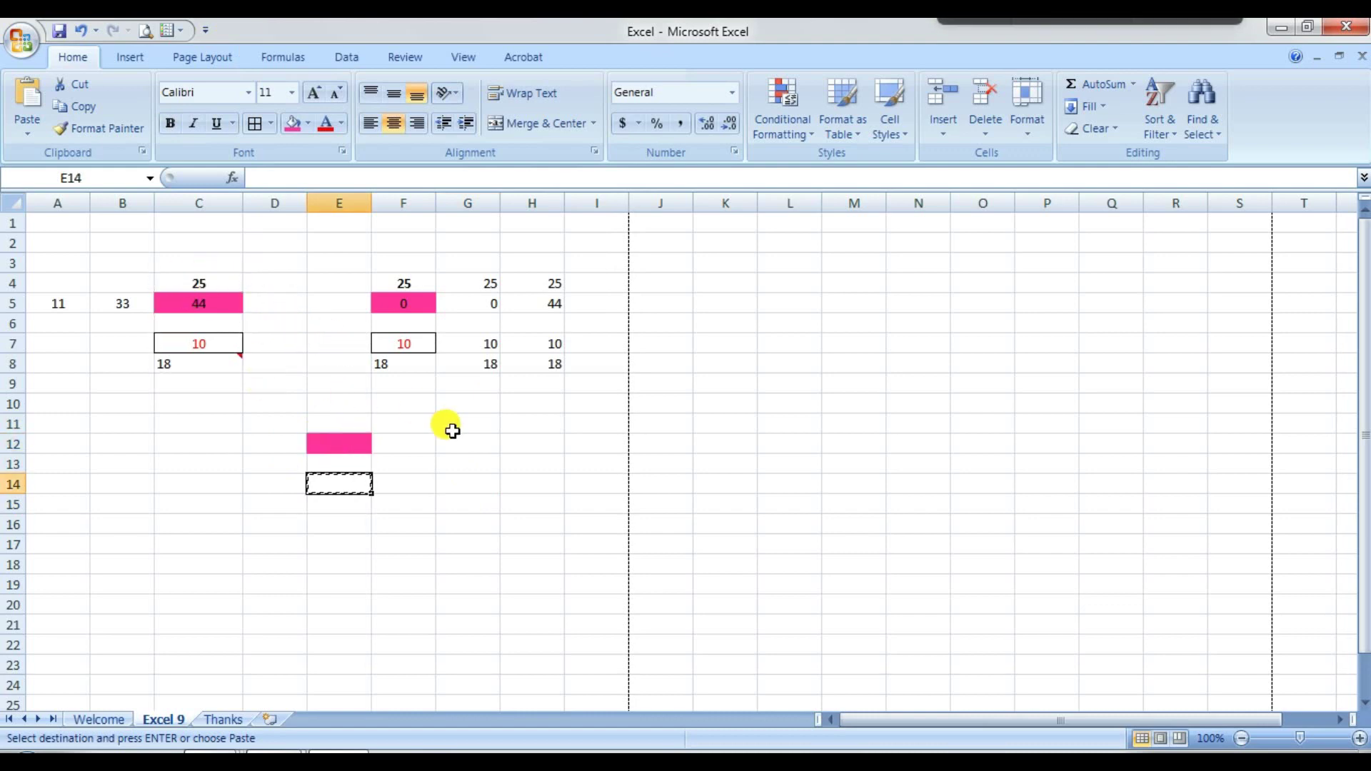
Copy C4:C8 and paste only its comments into the range starting at G11
left_click_drag(204, 279, 199, 360)
key("ctrl+c")
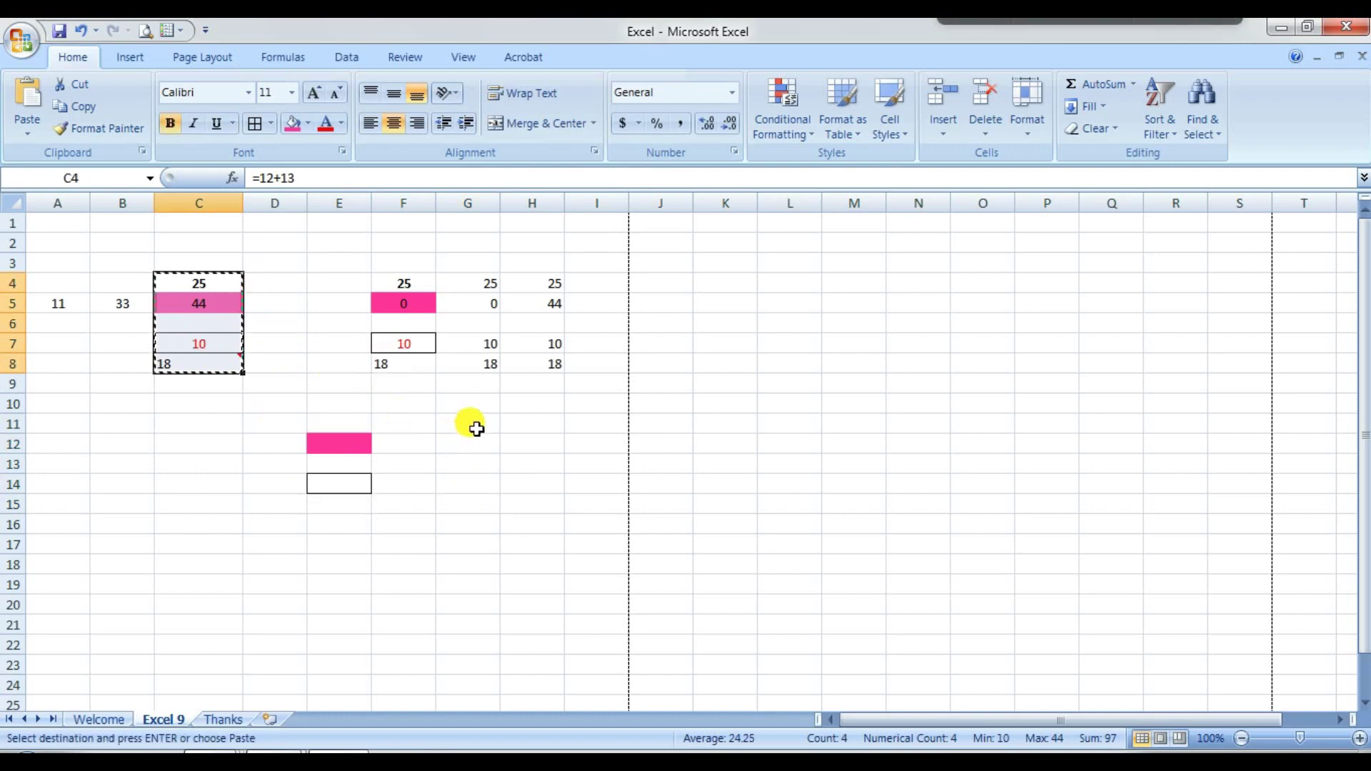
right_click(469, 430)
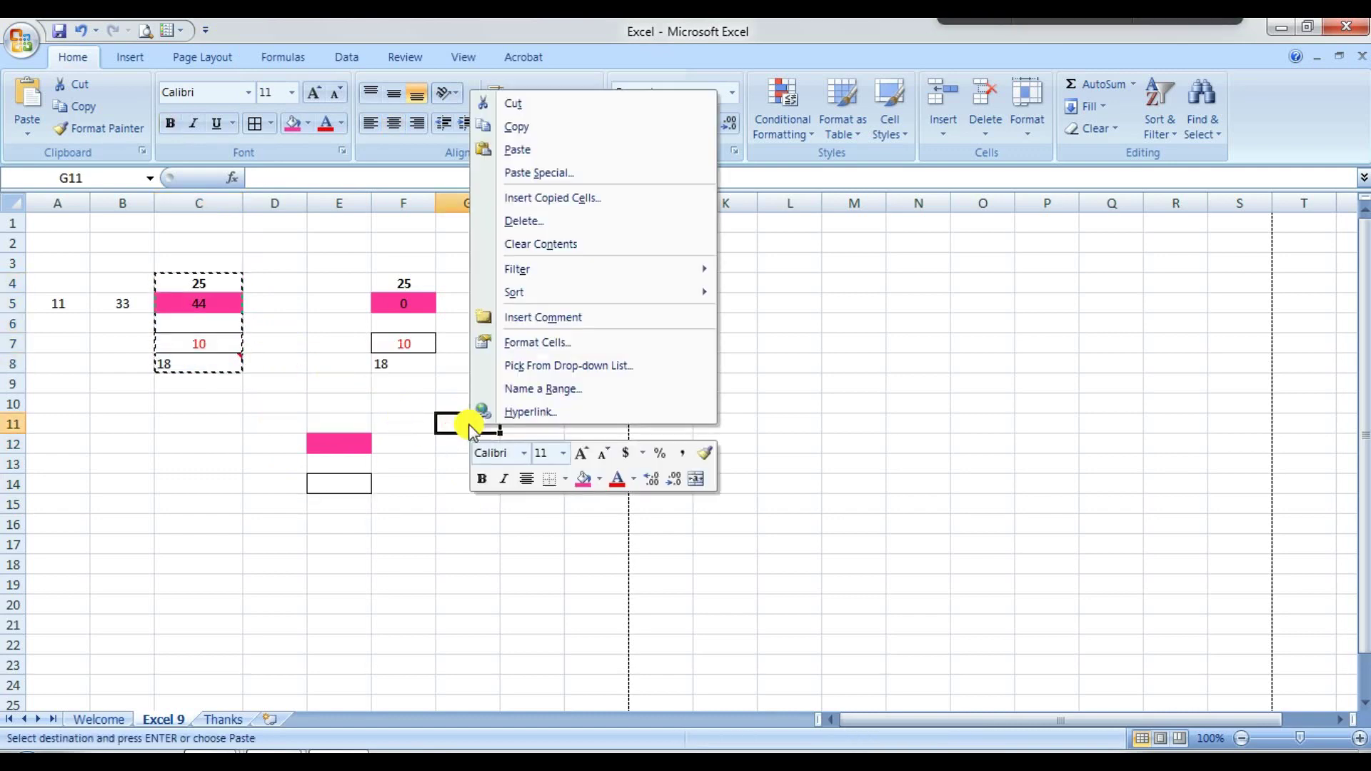
left_click(517, 174)
left_click(387, 155)
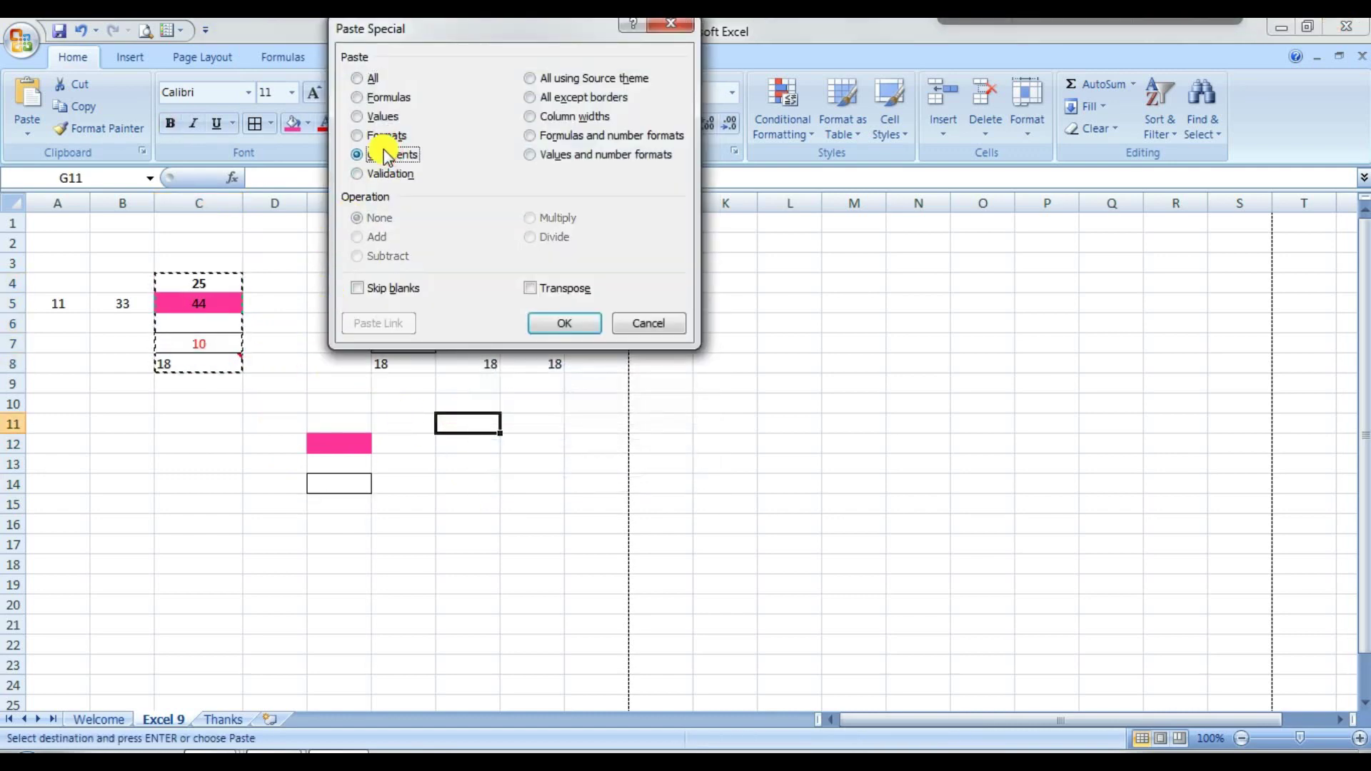
left_click(559, 325)
Cancel the copy, view the pasted comment in G15 and check G12:G16, then reselect C4:C8
left_click(529, 567)
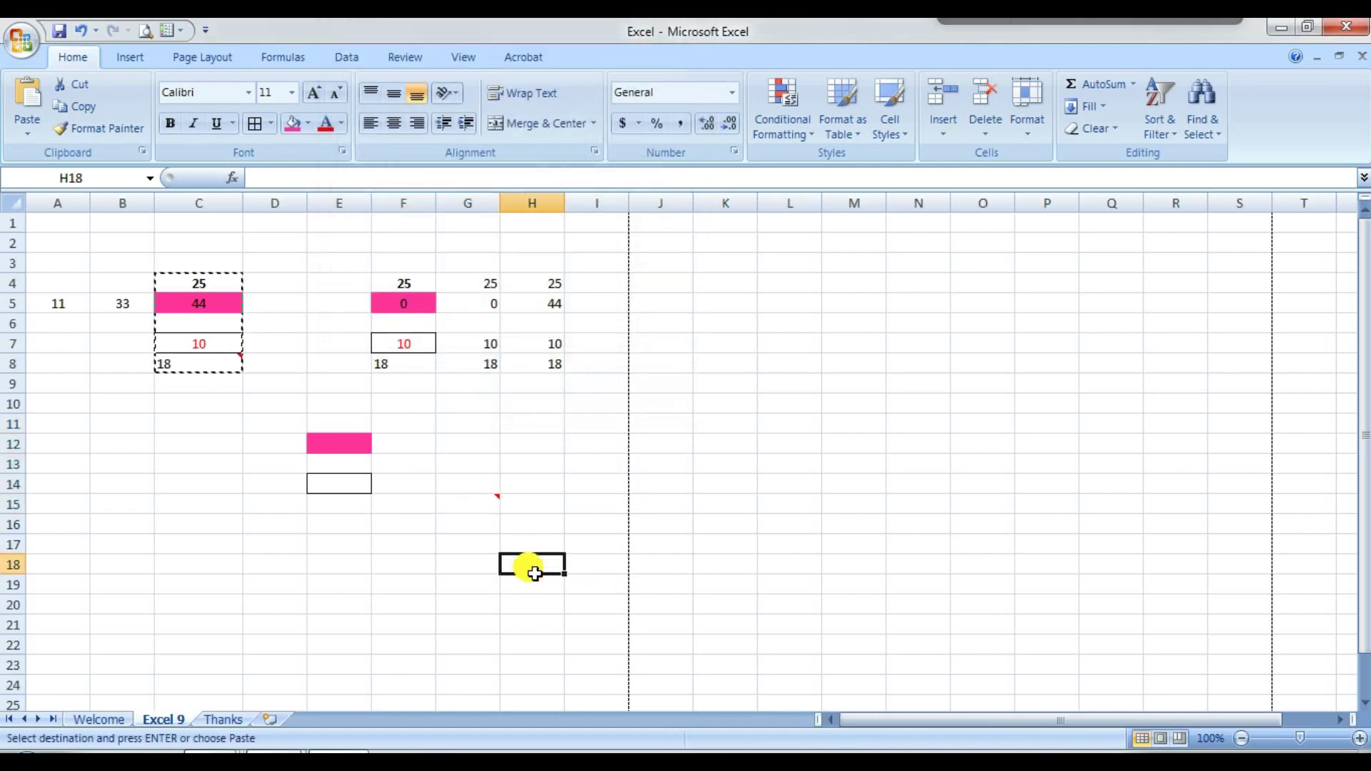
key("Escape")
left_click(482, 509)
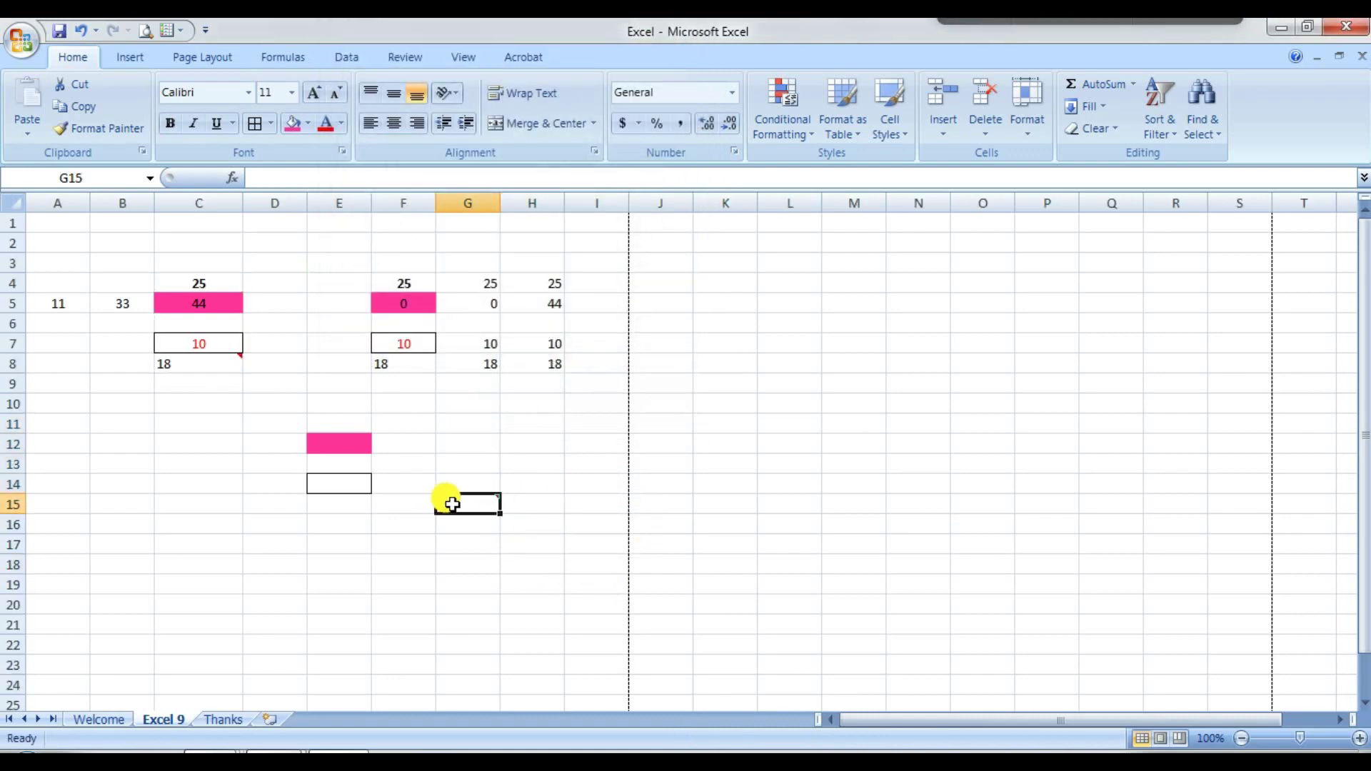
left_click_drag(464, 439, 500, 528)
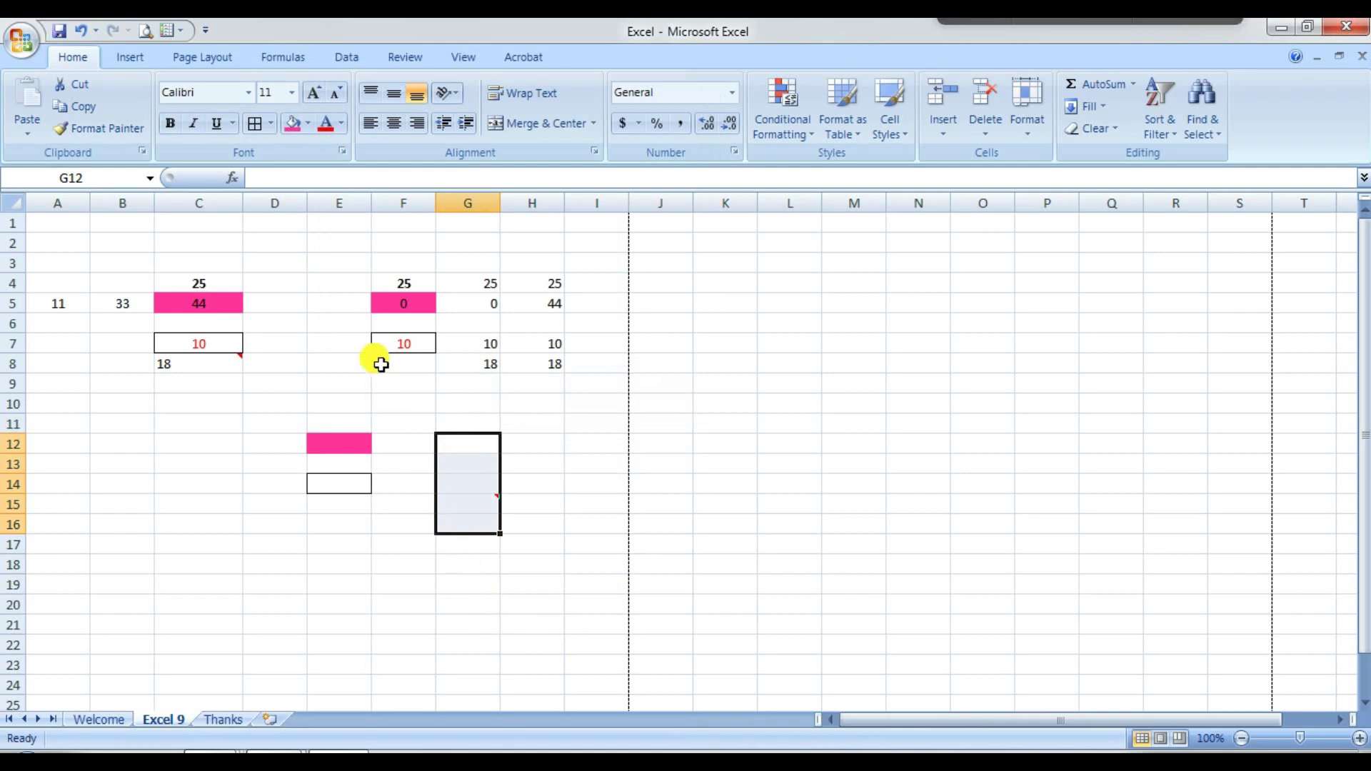
left_click_drag(192, 286, 206, 355)
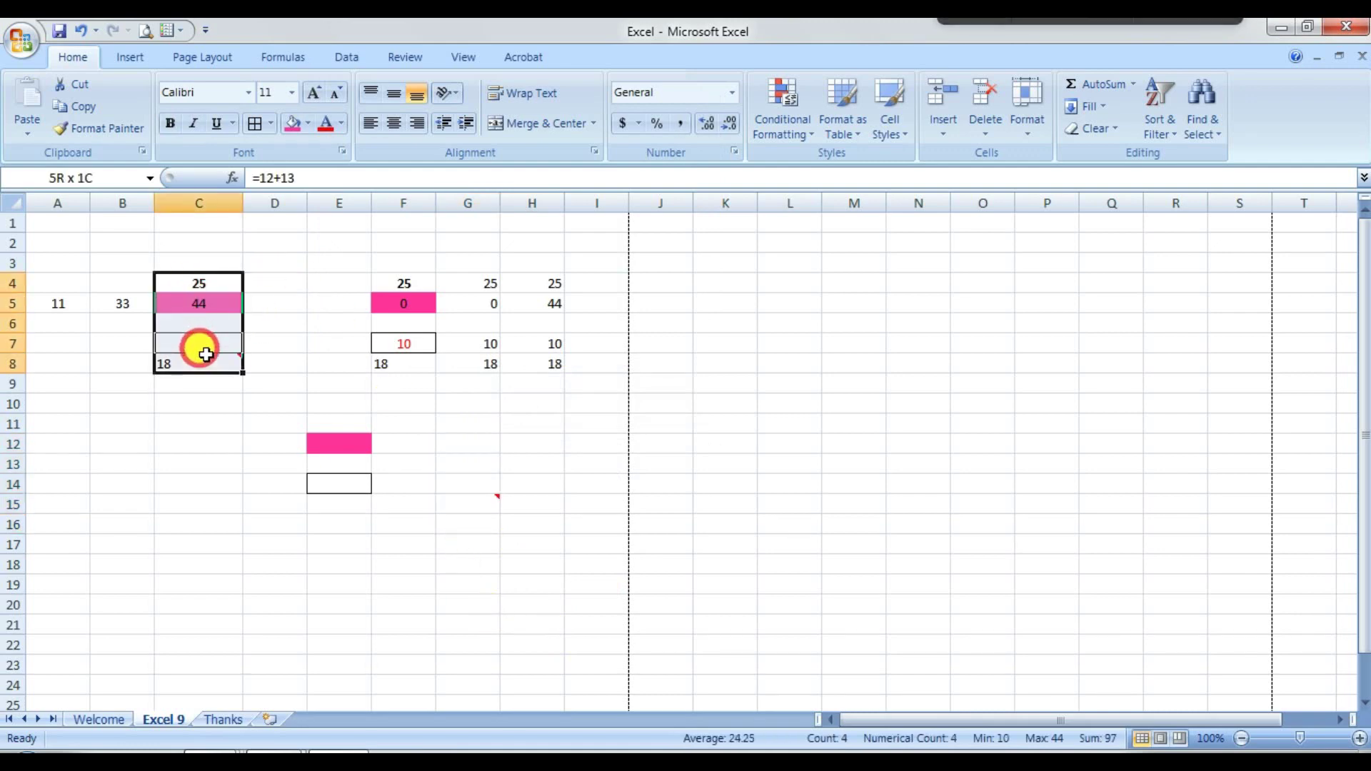
Copy C4:C8 and paste it into K3:K7 as All using Source theme
key("ctrl+c")
right_click(716, 266)
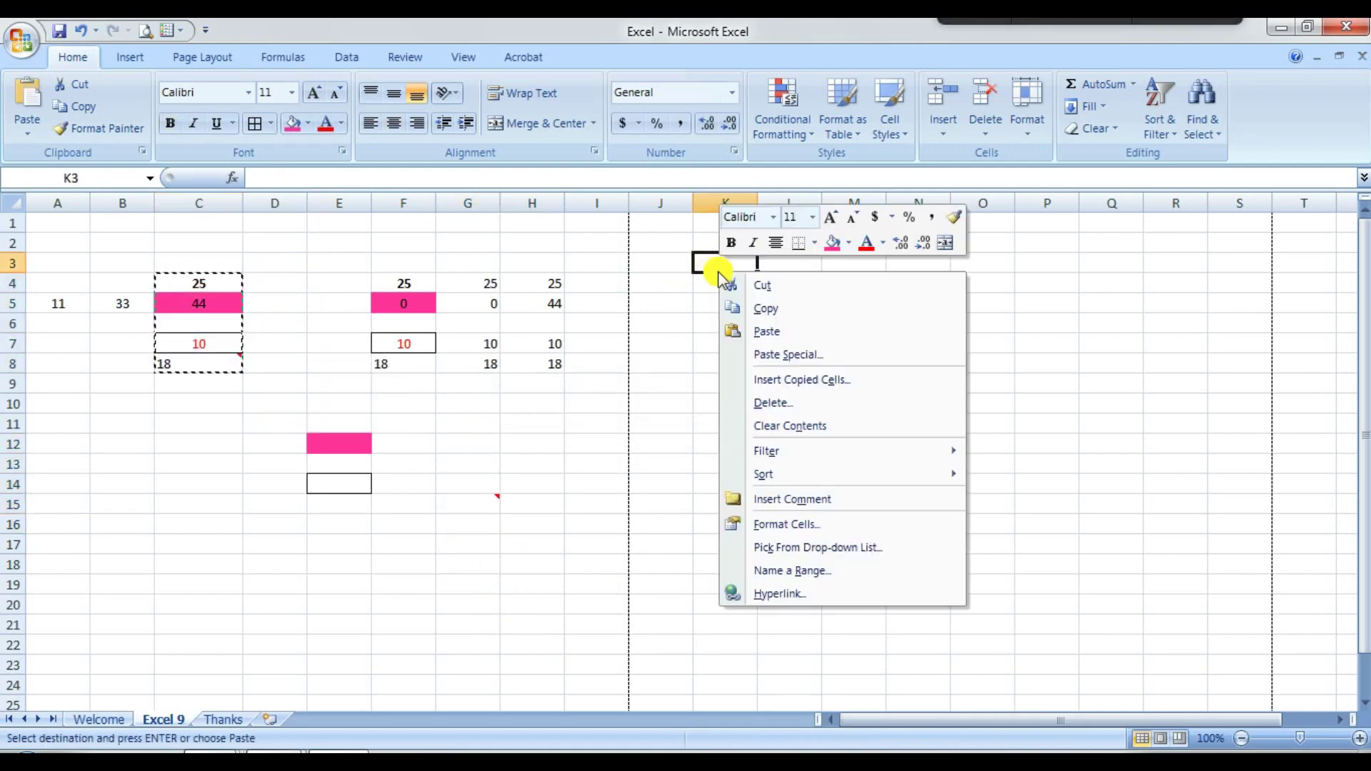
left_click(782, 356)
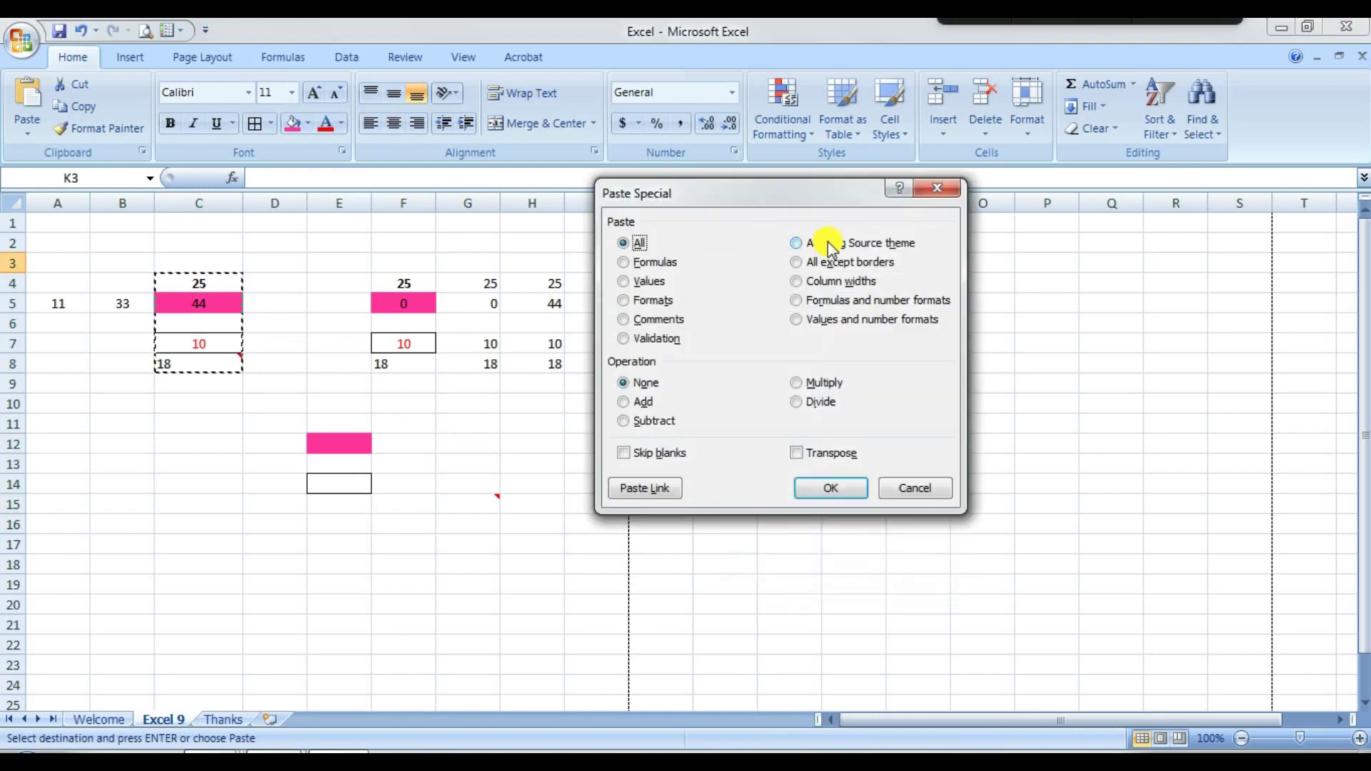
left_click(799, 245)
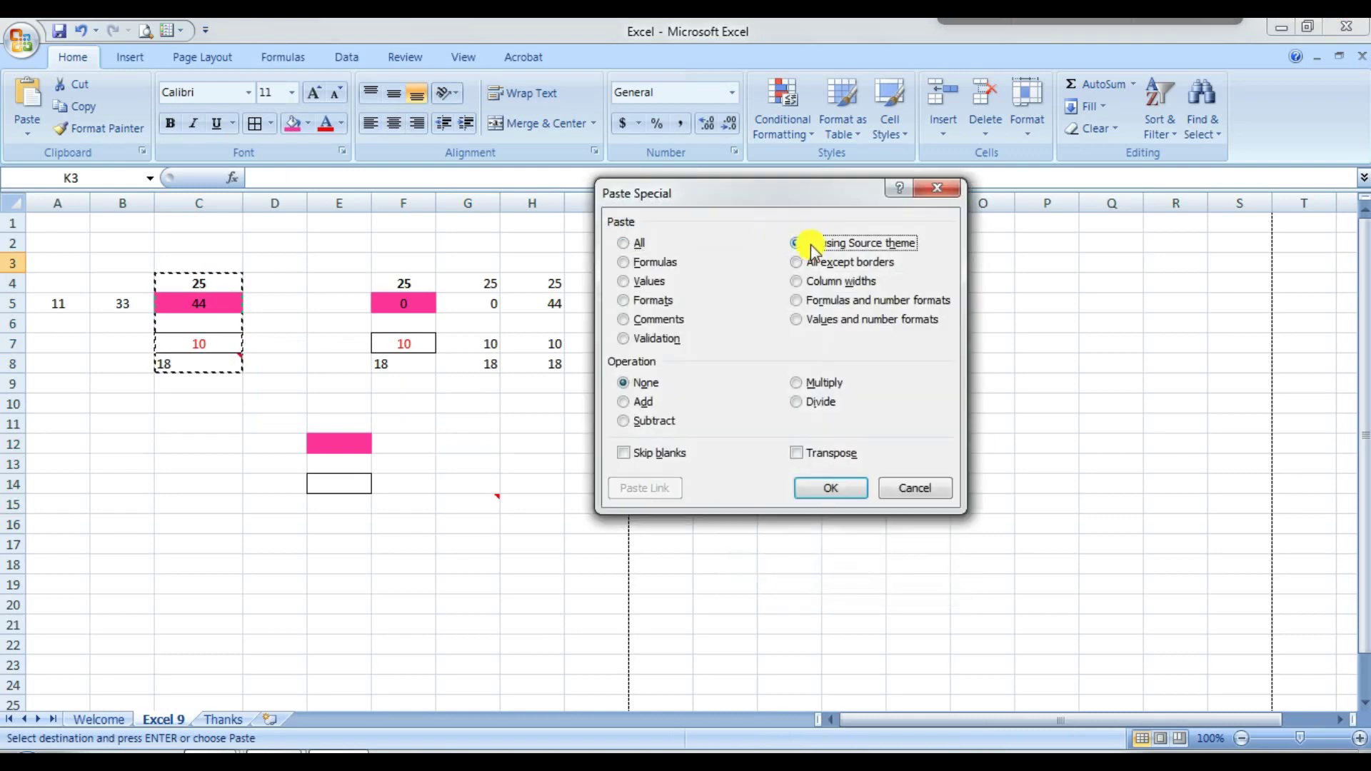
left_click(832, 489)
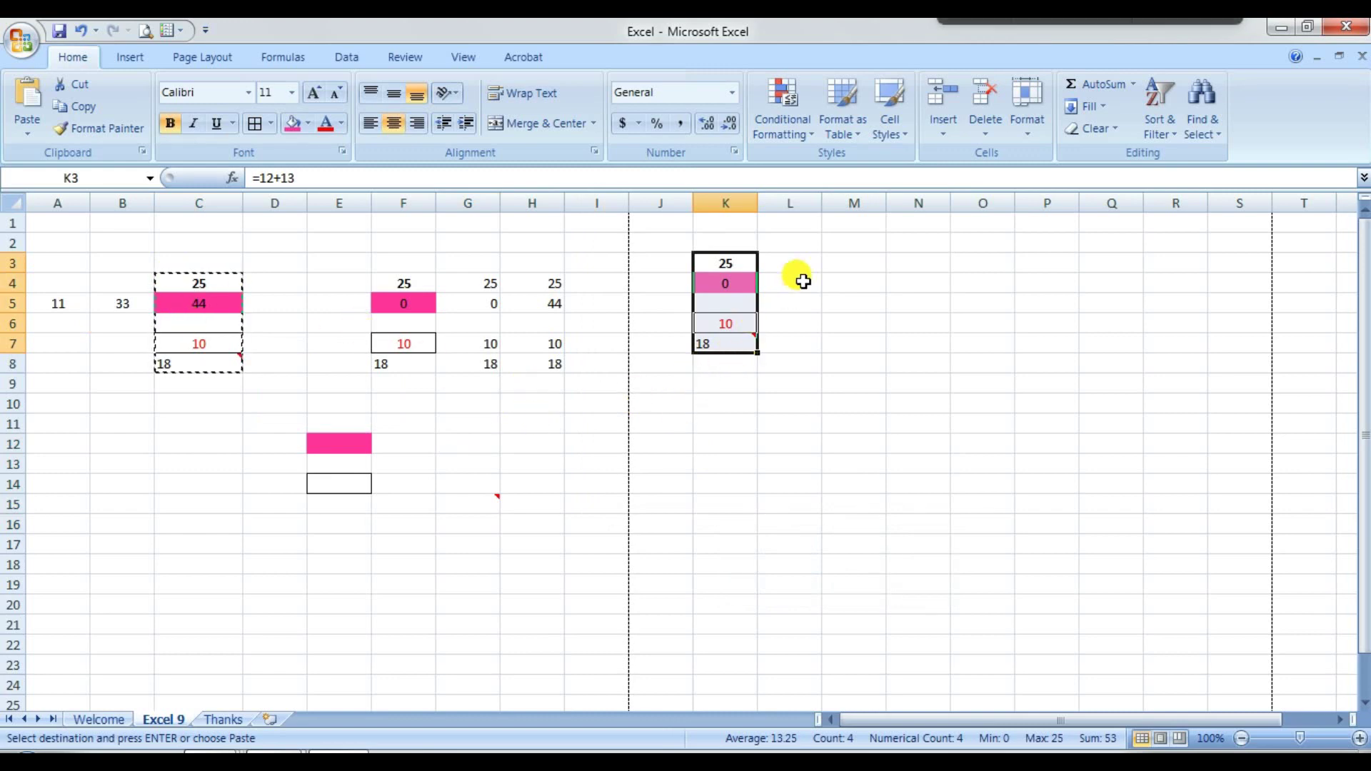
Paste the same block into M3:M7 as All except borders, and confirm M6 has no border
right_click(850, 263)
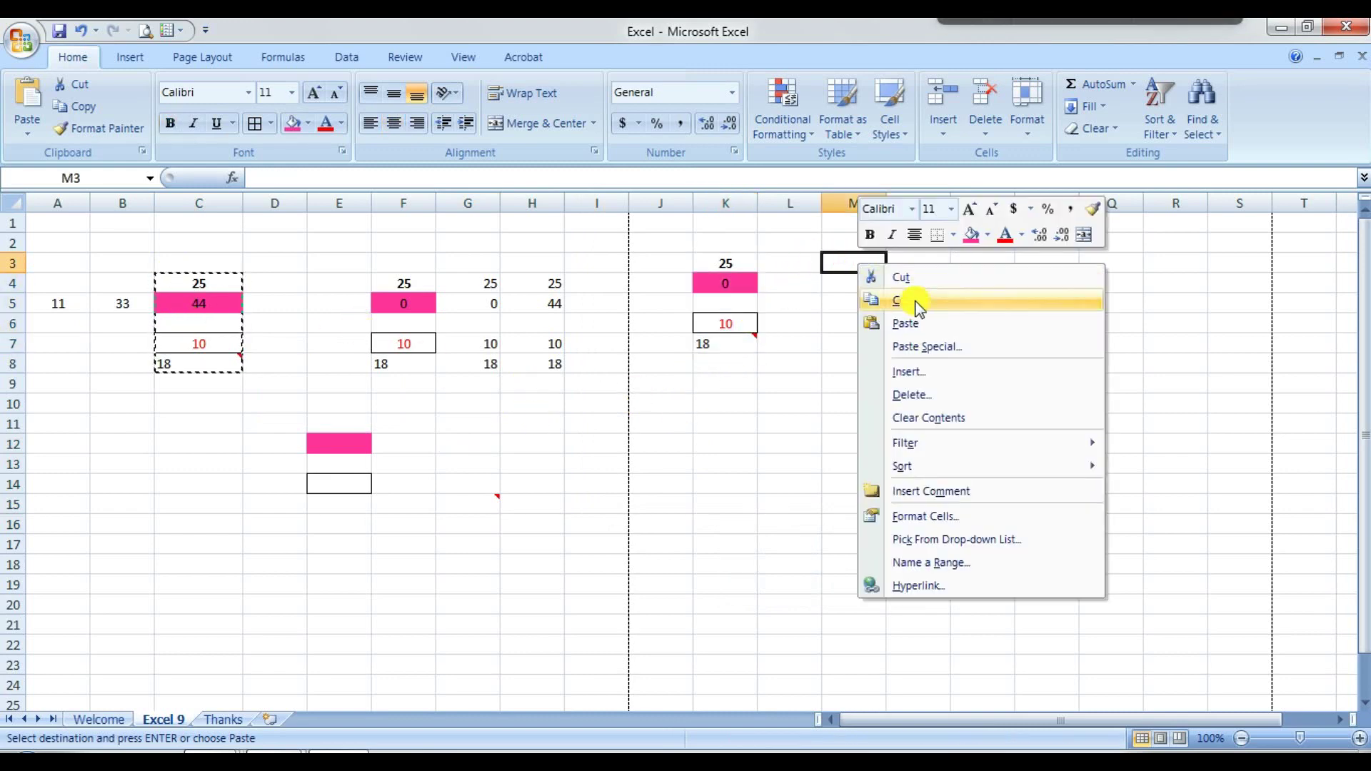
left_click(956, 349)
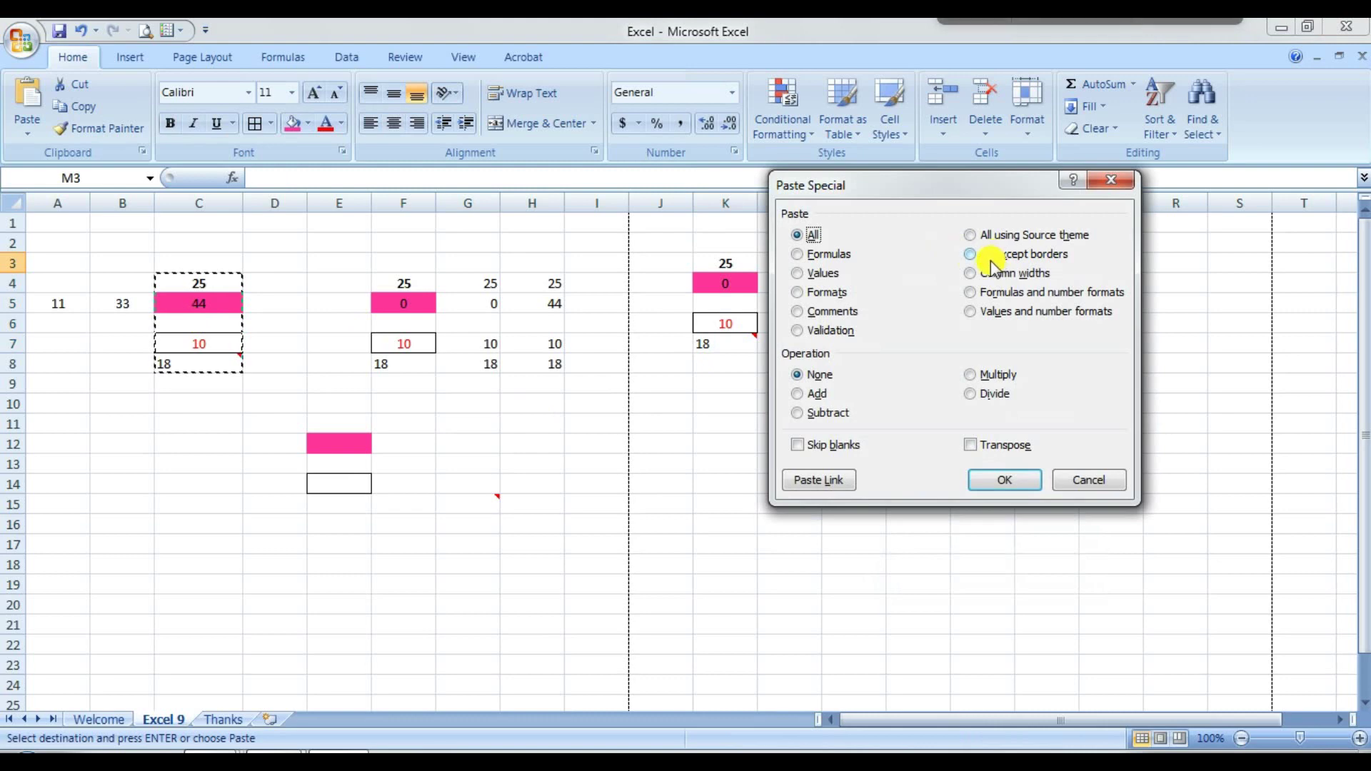
left_click(1004, 256)
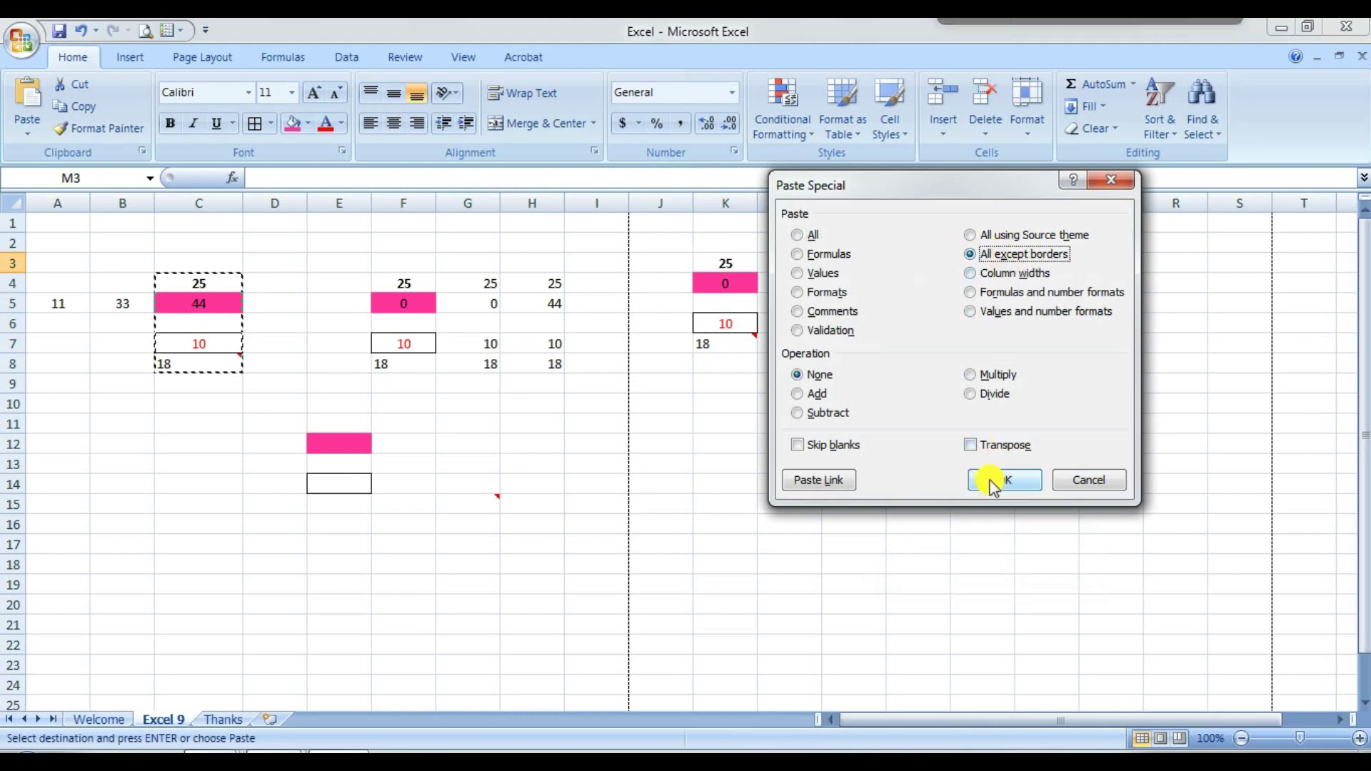
left_click(1000, 480)
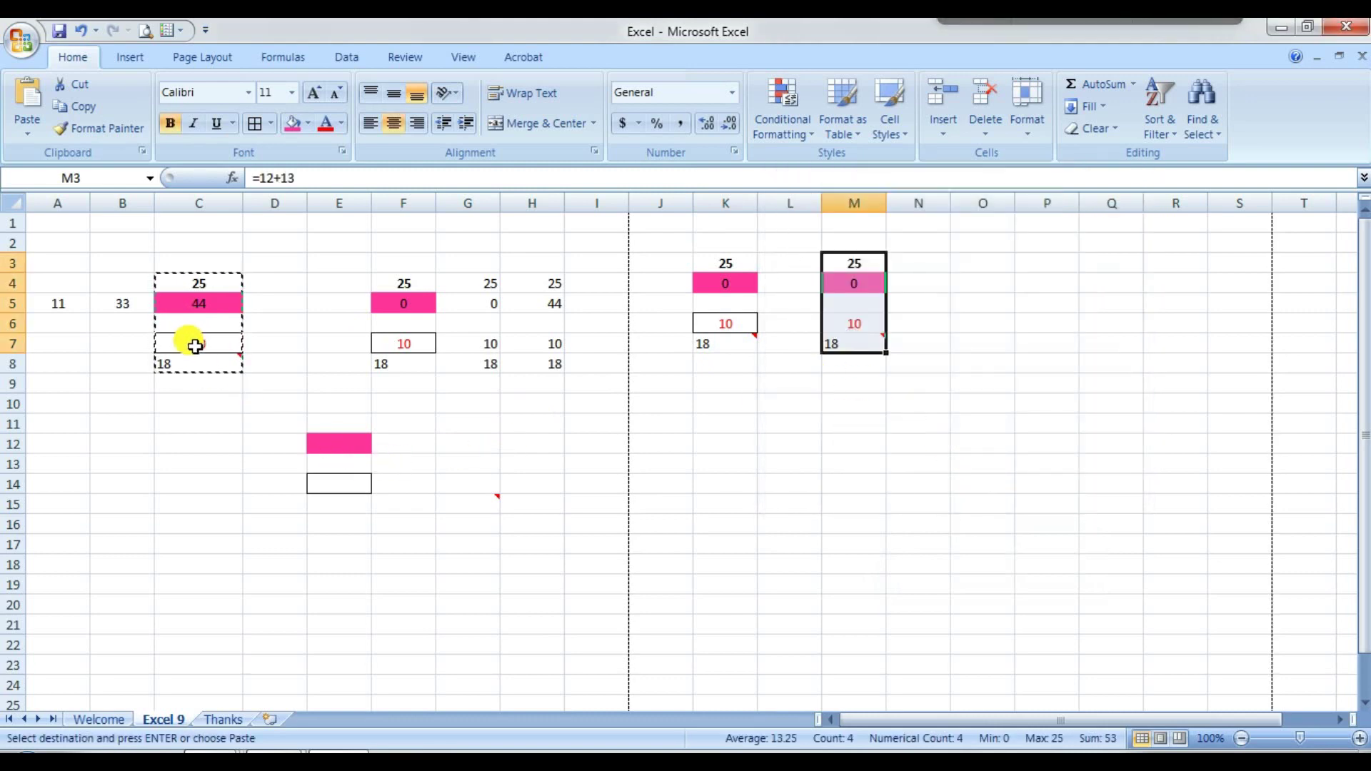
left_click(870, 322)
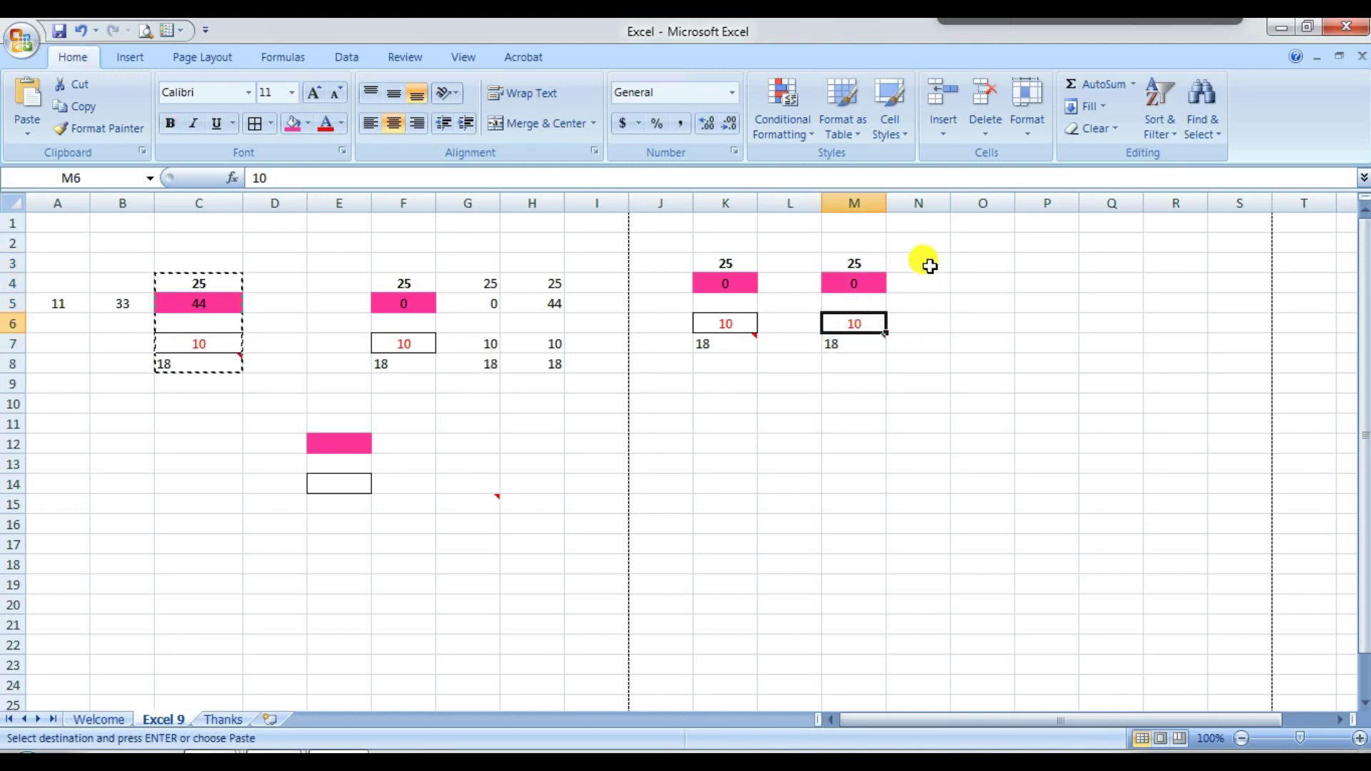
right_click(991, 270)
left_click(1056, 352)
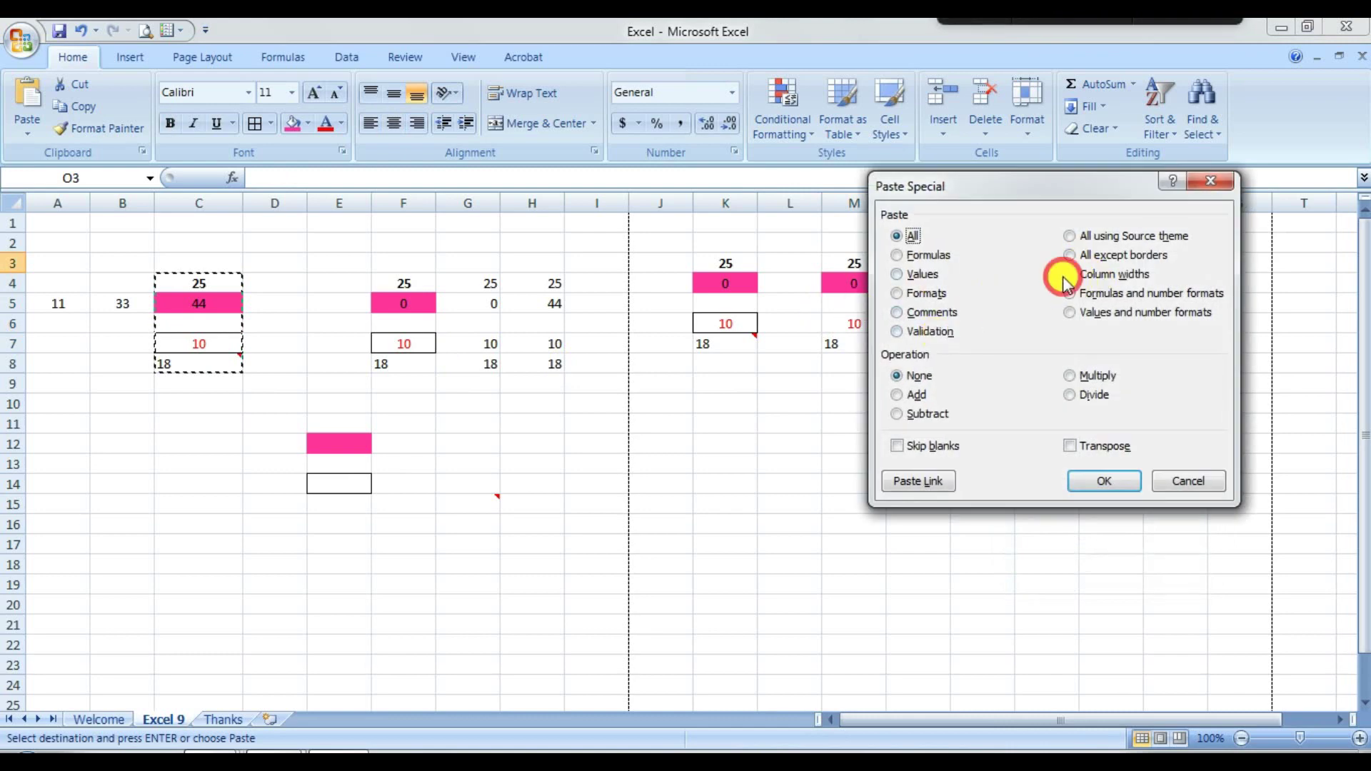
left_click(1104, 490)
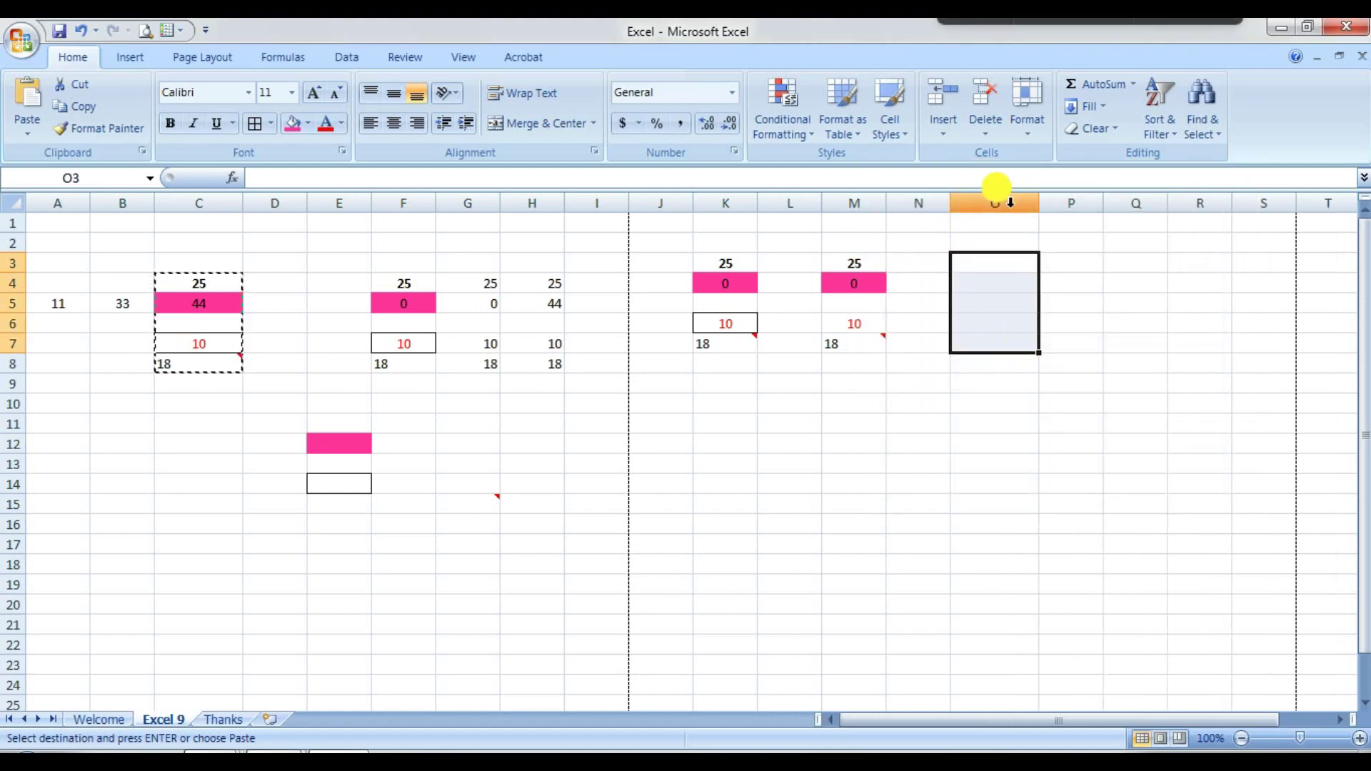
key("ctrl+z")
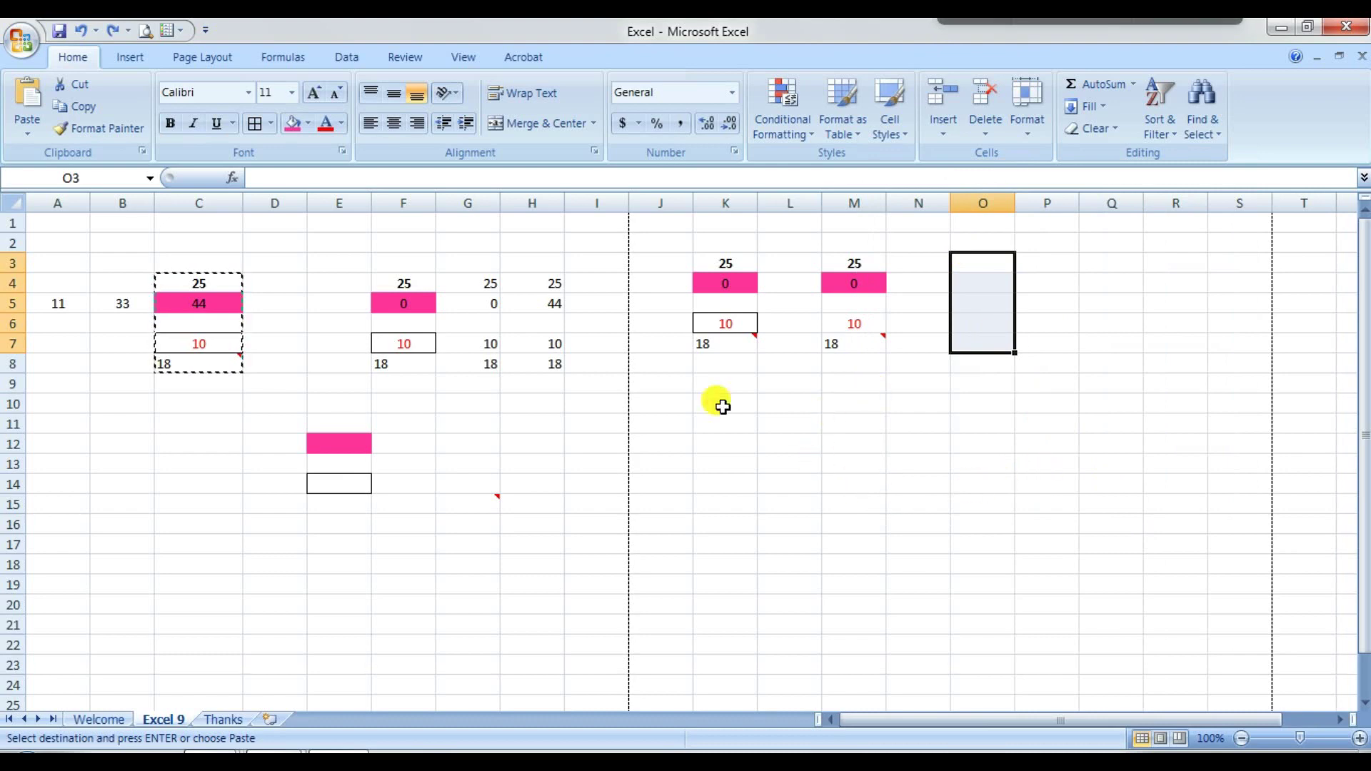
Paste Special the copied block into P3:P7 as Formulas and number formats
right_click(1044, 266)
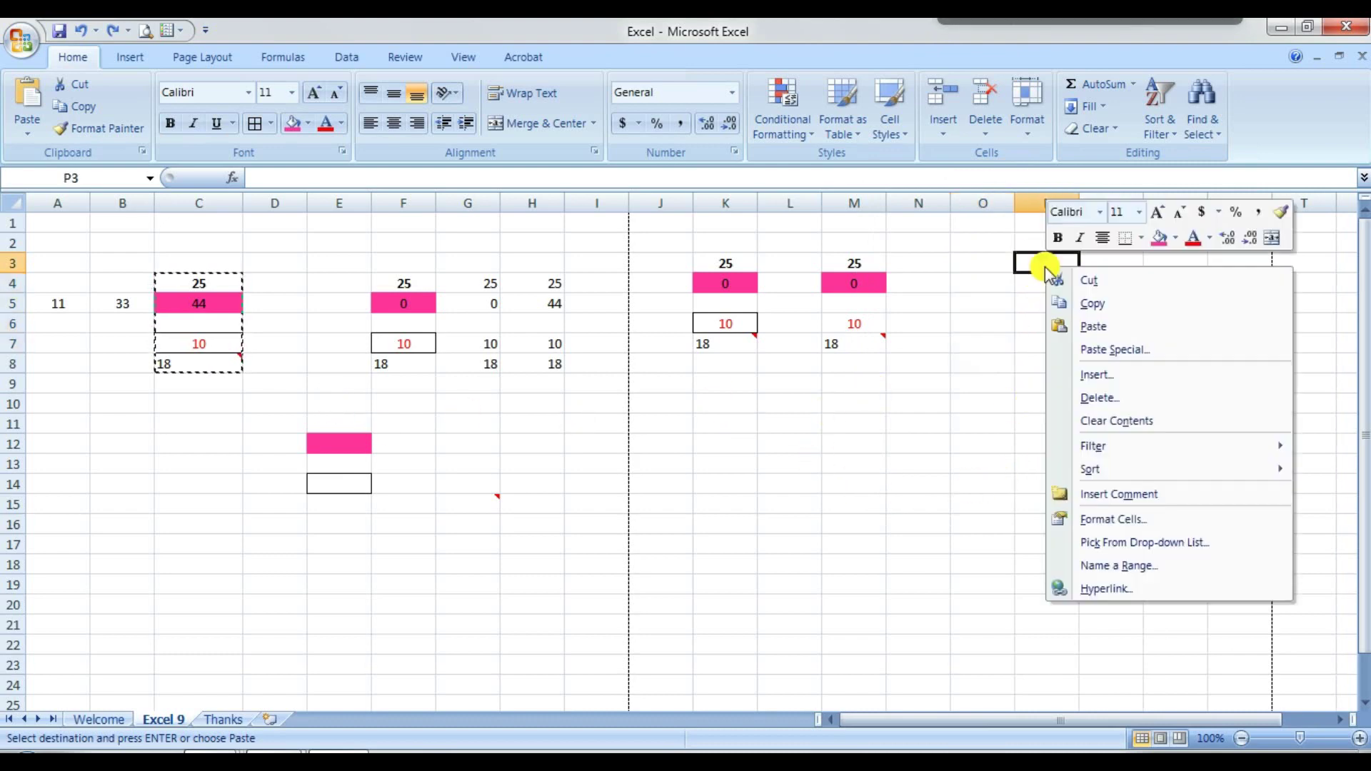
left_click(1114, 350)
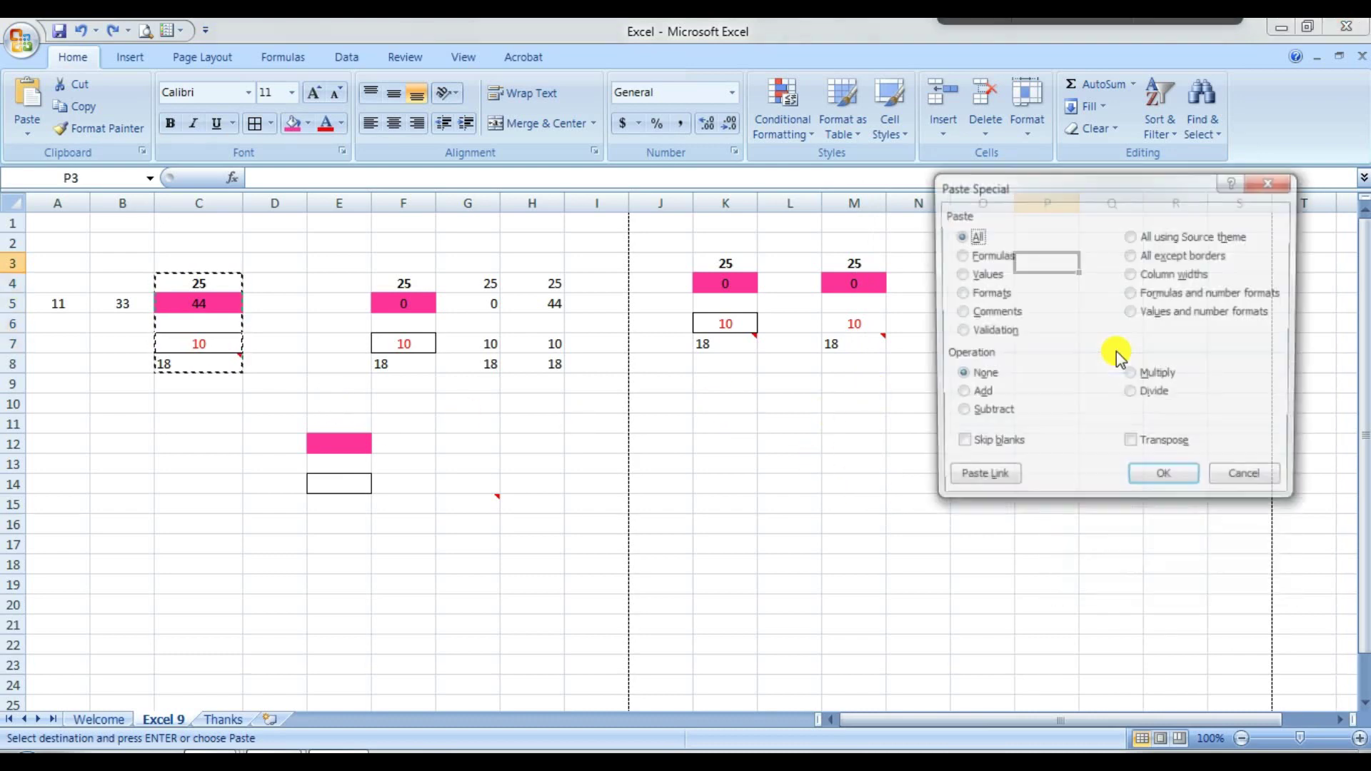
left_click(1155, 300)
left_click(1165, 480)
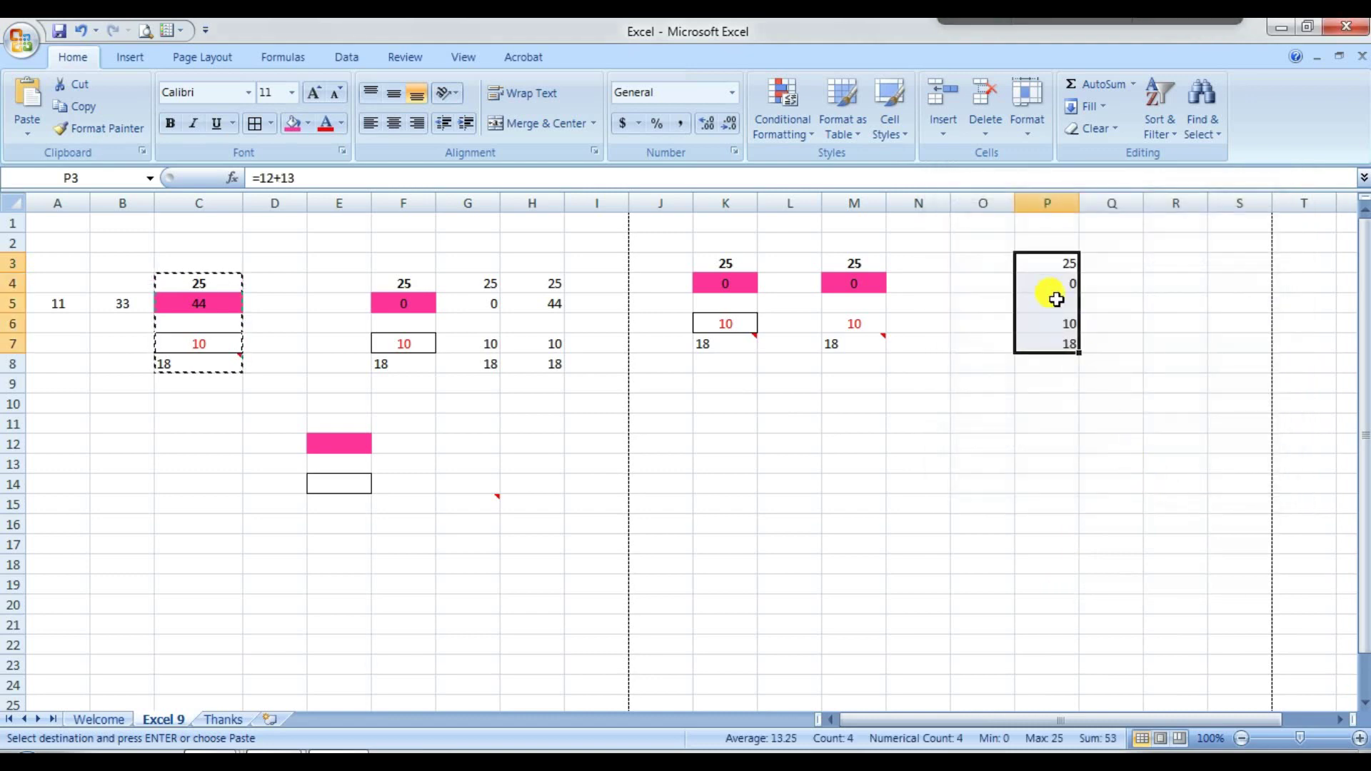
Inspect the pasted formulas in P3 and P4 without editing, then reselect the column C source block
left_click(1051, 266)
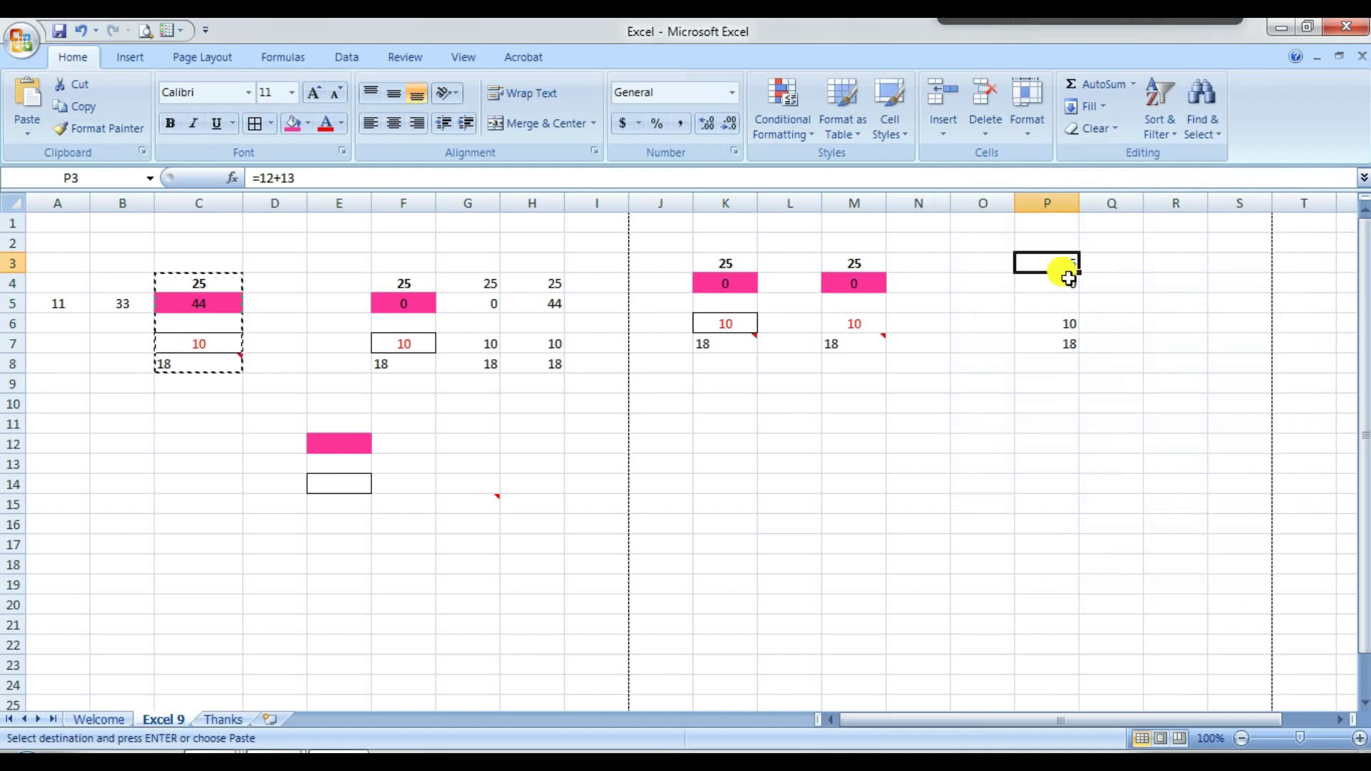
left_click(1067, 281)
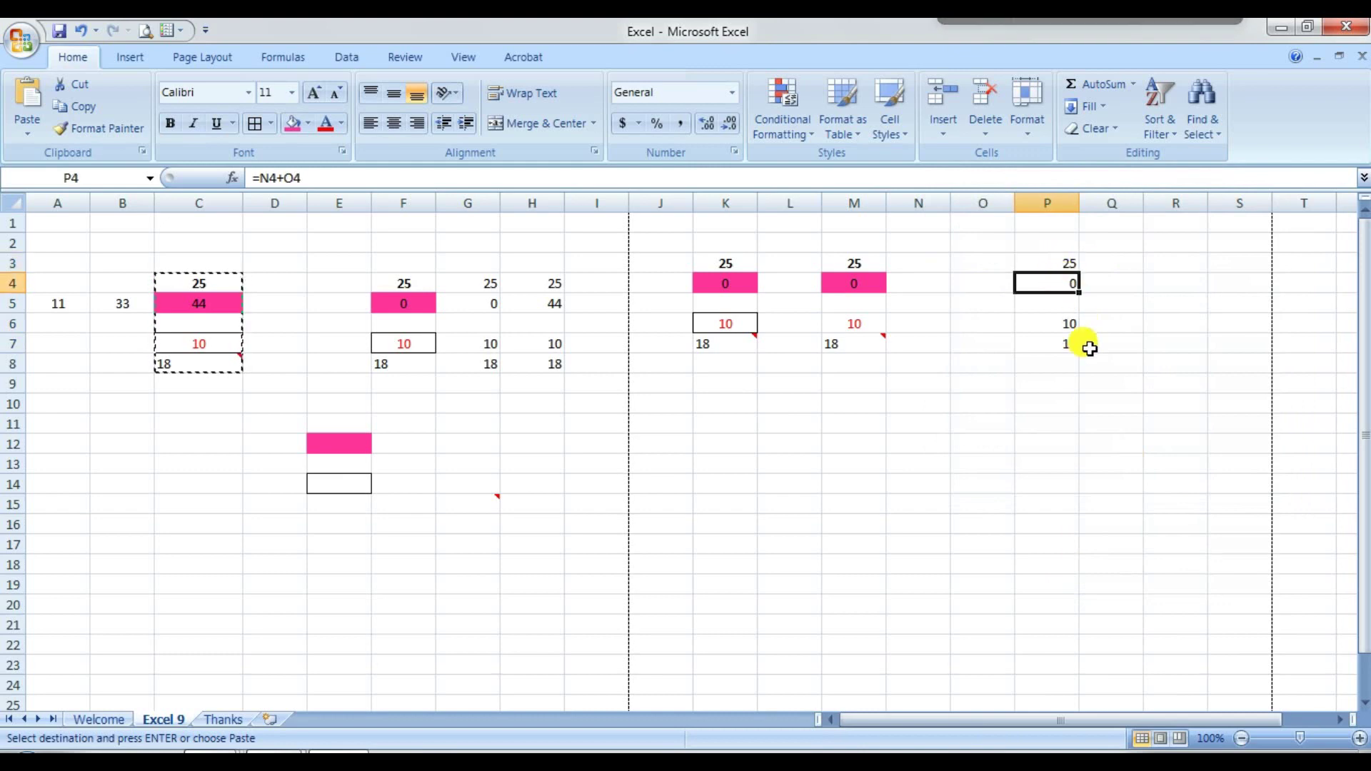
double_click(1059, 280)
key("Escape")
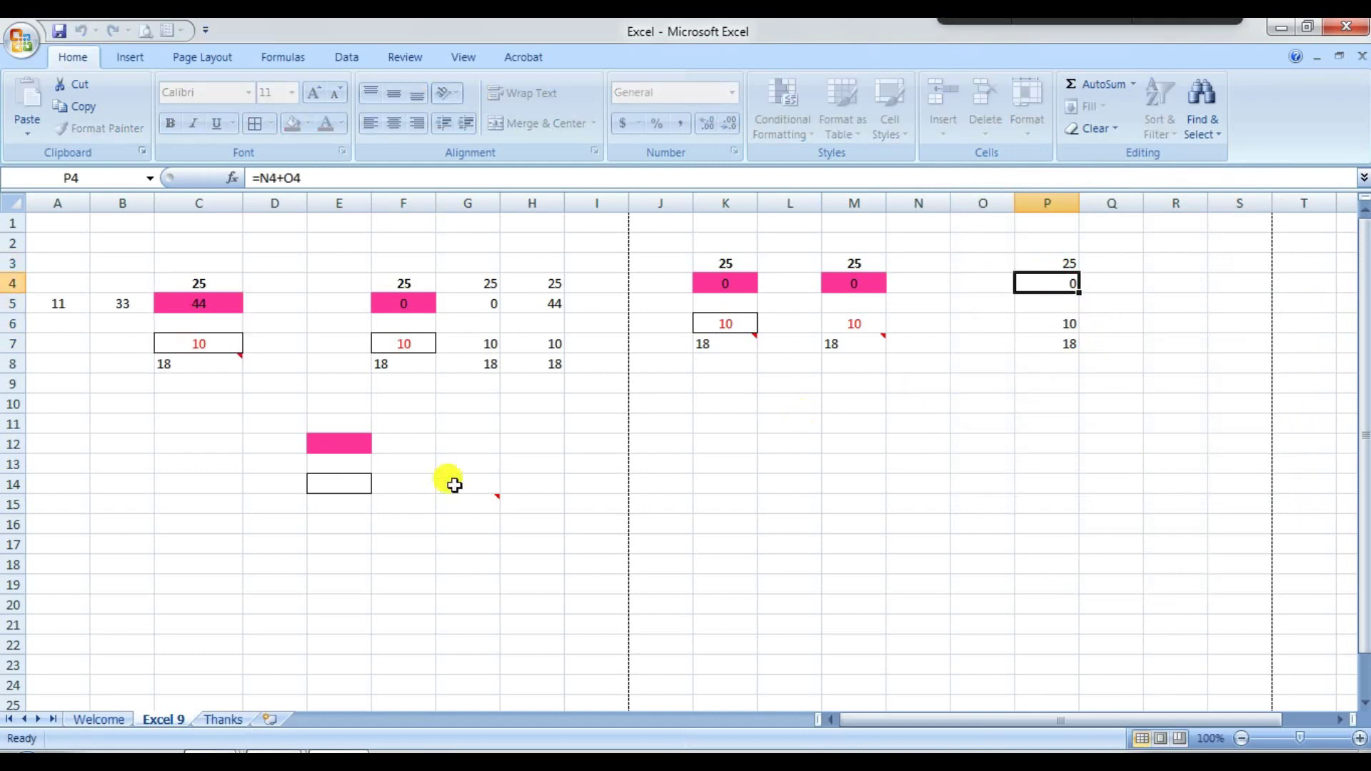
left_click_drag(199, 285, 214, 360)
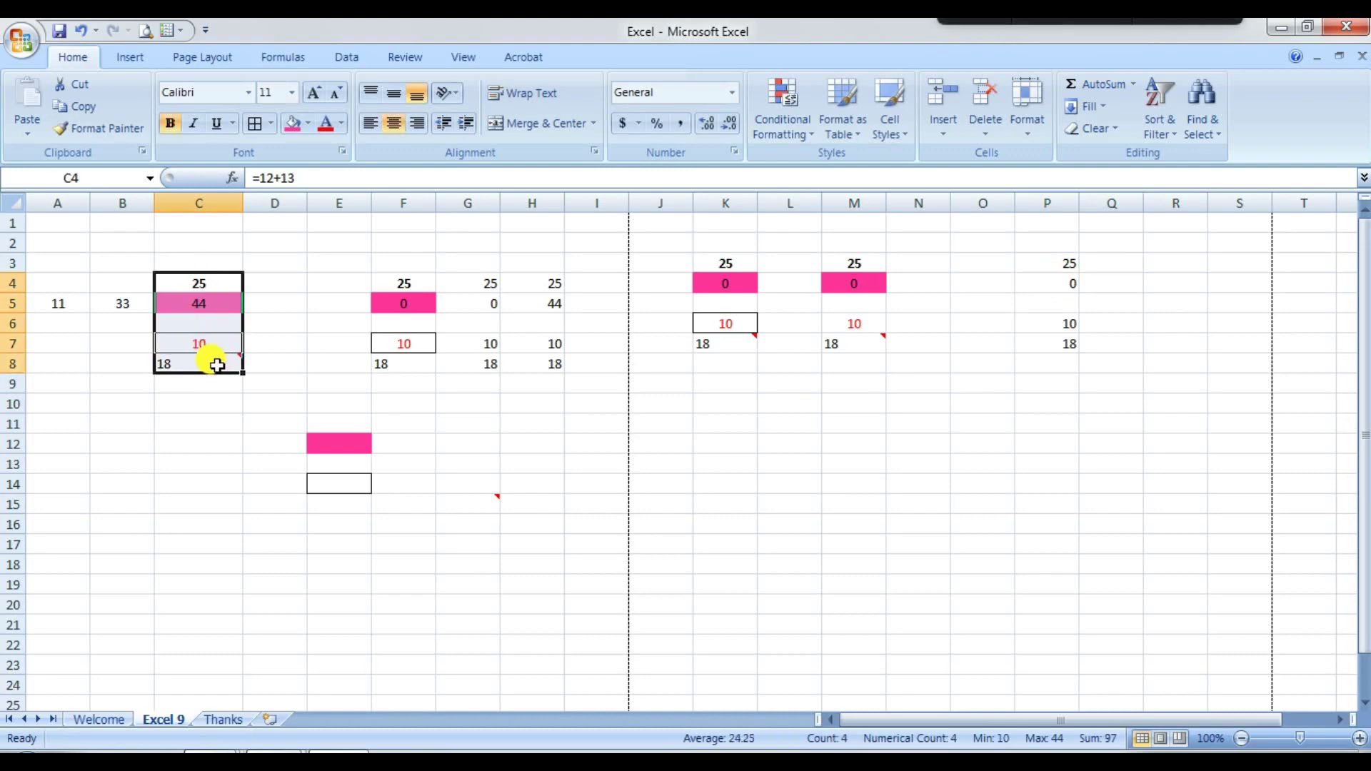
Copy C4:C8 and paste it into D17:D21 as Values and number formats
key("ctrl+c")
left_click(263, 546)
right_click(262, 547)
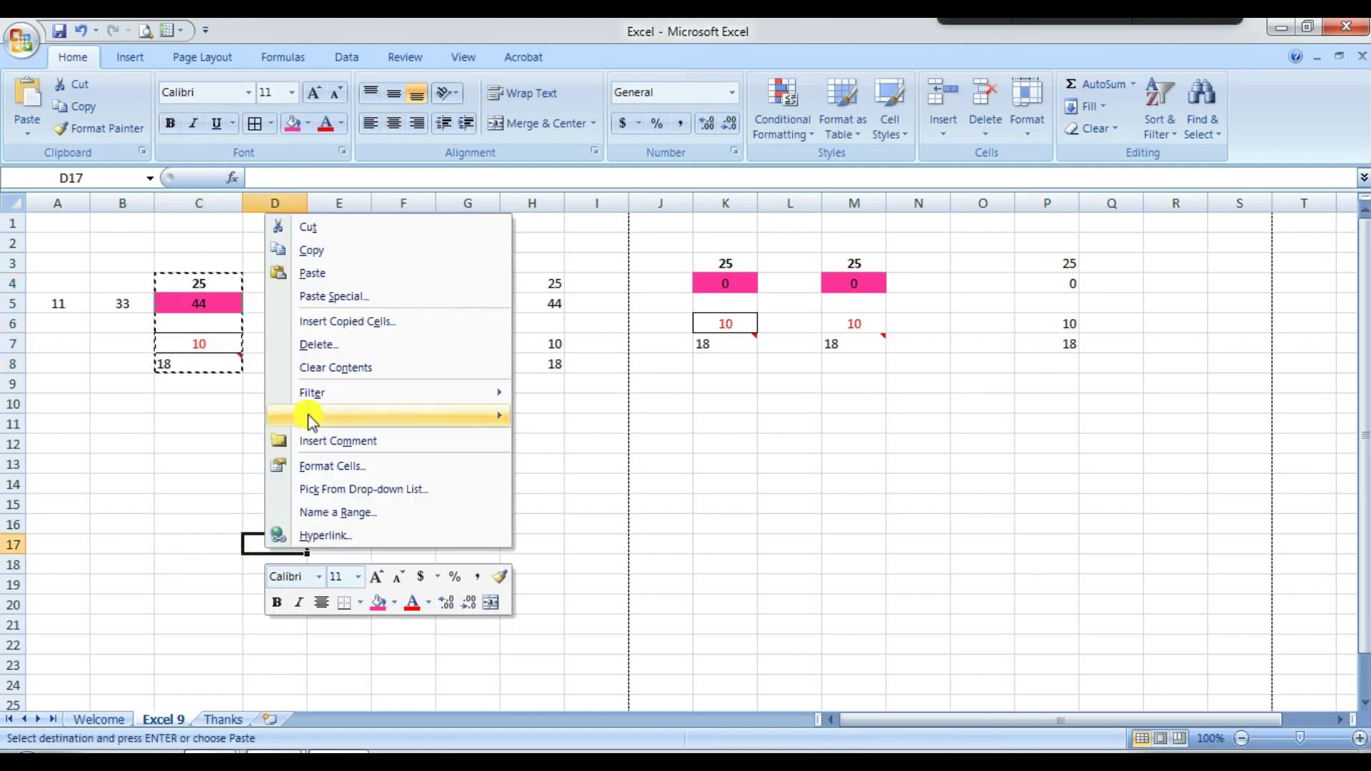
left_click(346, 294)
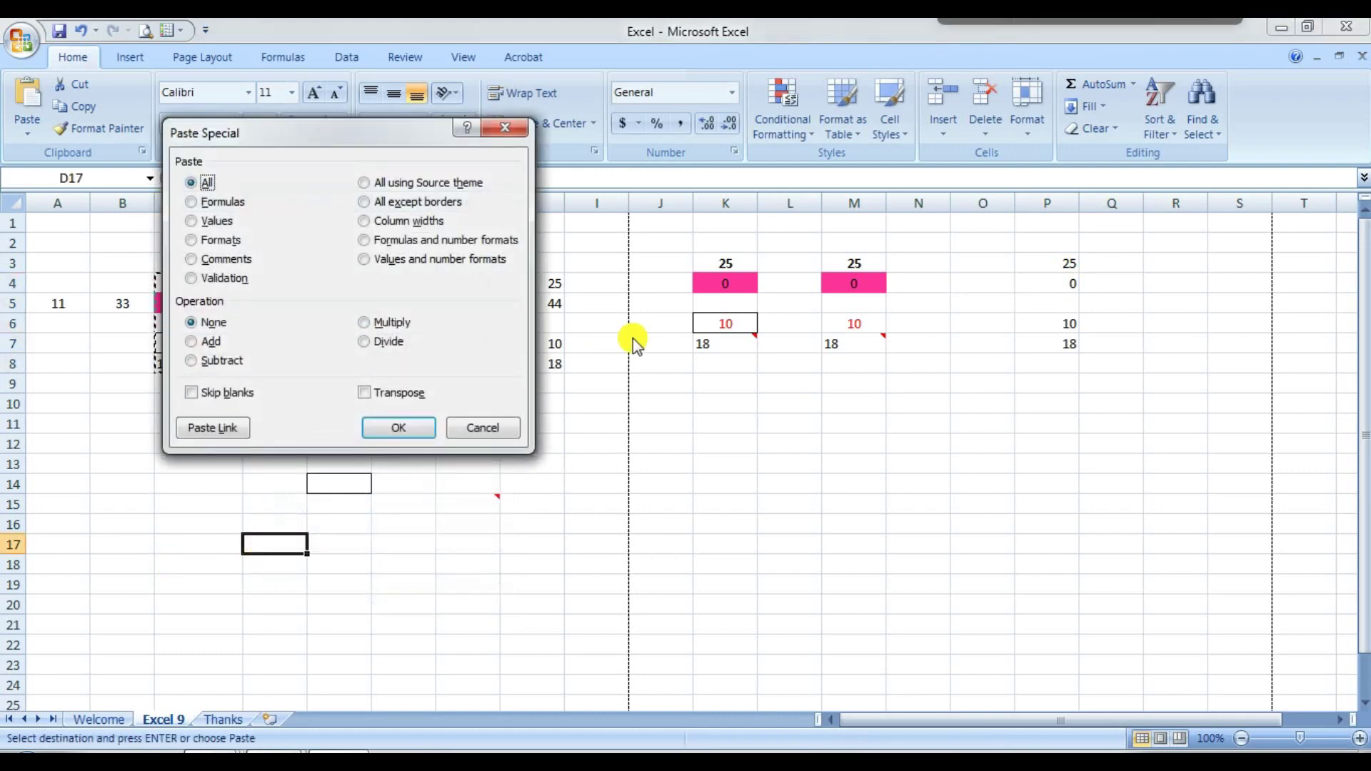
left_click(392, 263)
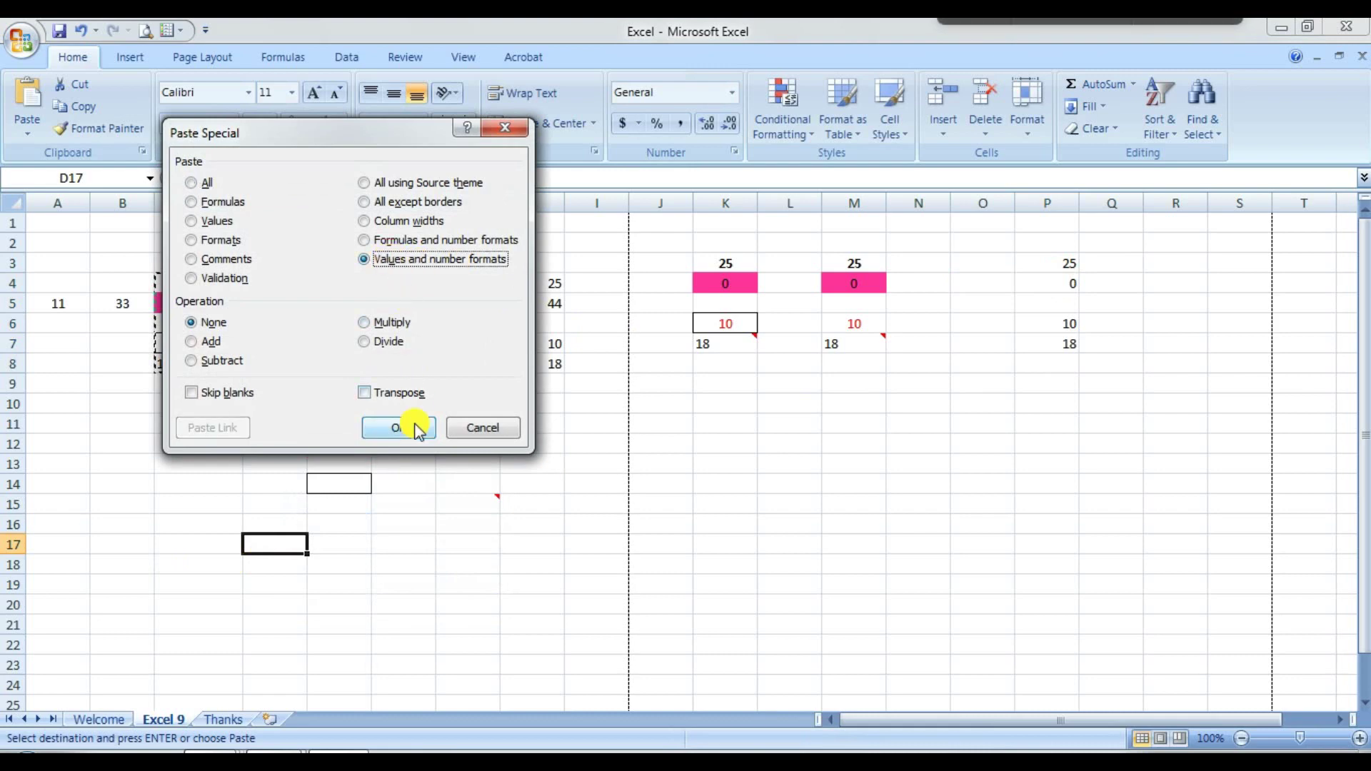
left_click(398, 427)
Check the pasted values from D17 down to D21, then cancel the pending copy
left_click(286, 548)
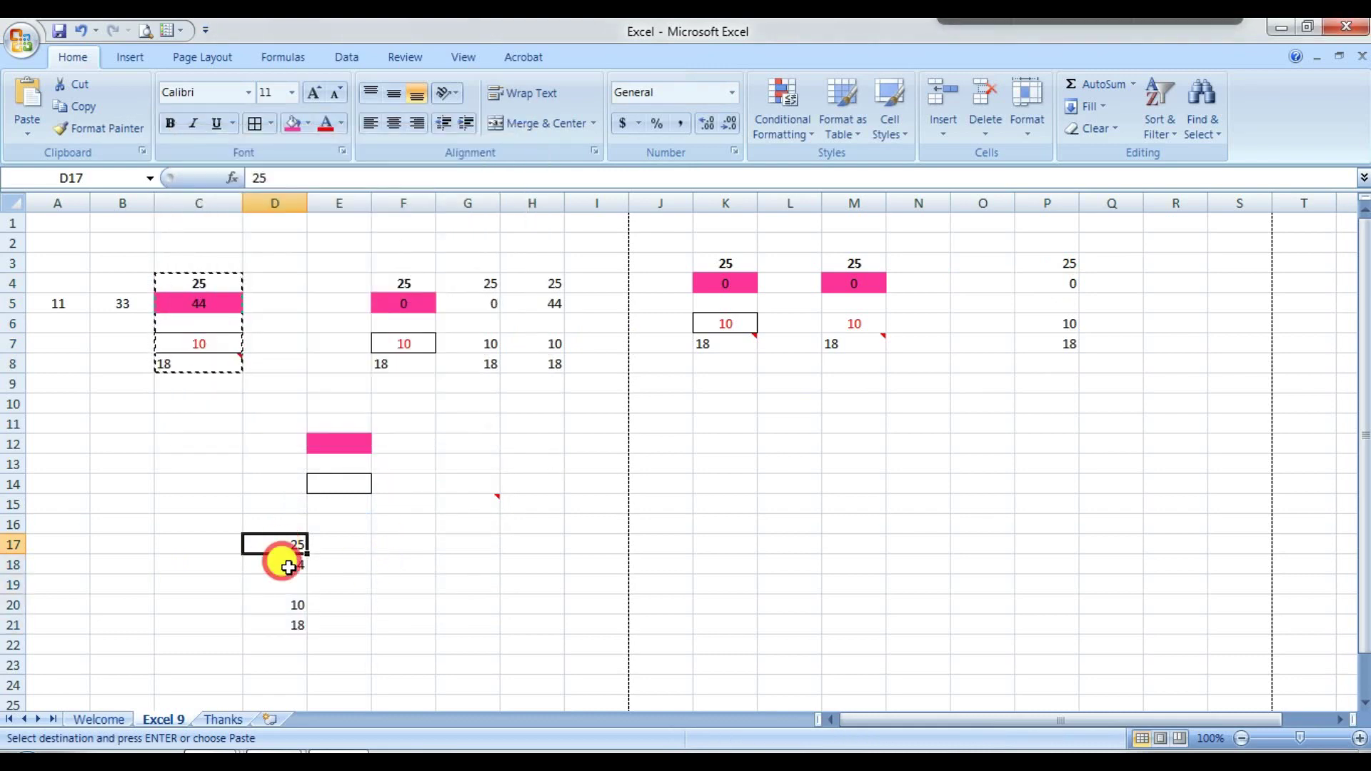
left_click(285, 623)
left_click(290, 644)
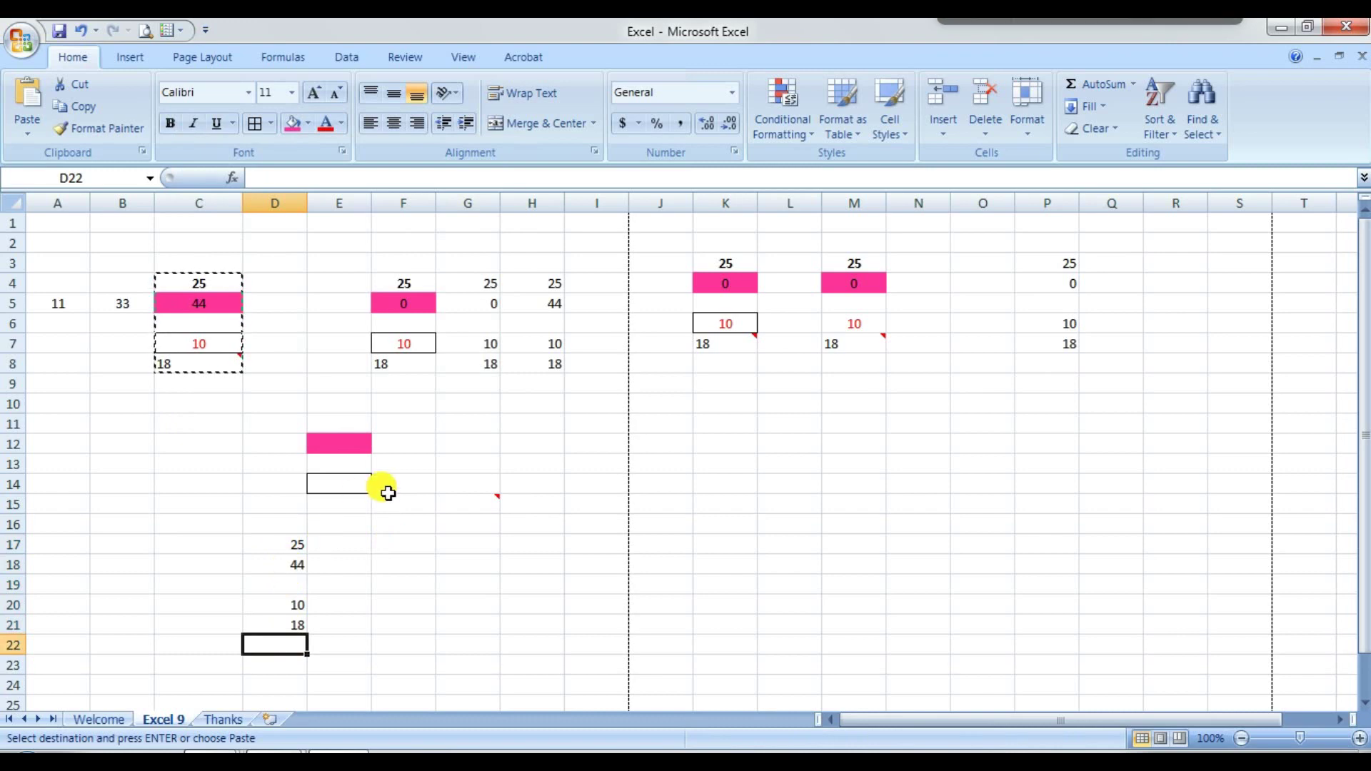
key("Escape")
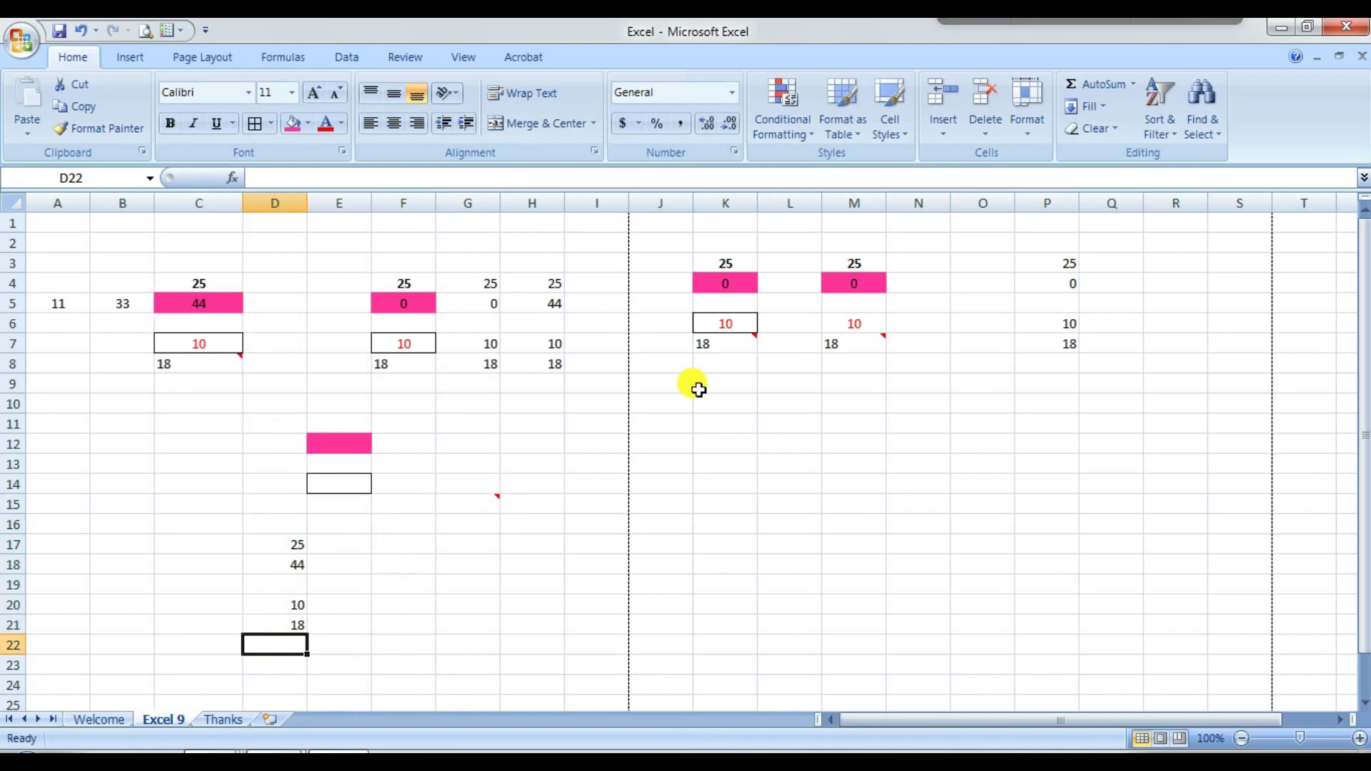
left_click_drag(199, 280, 211, 364)
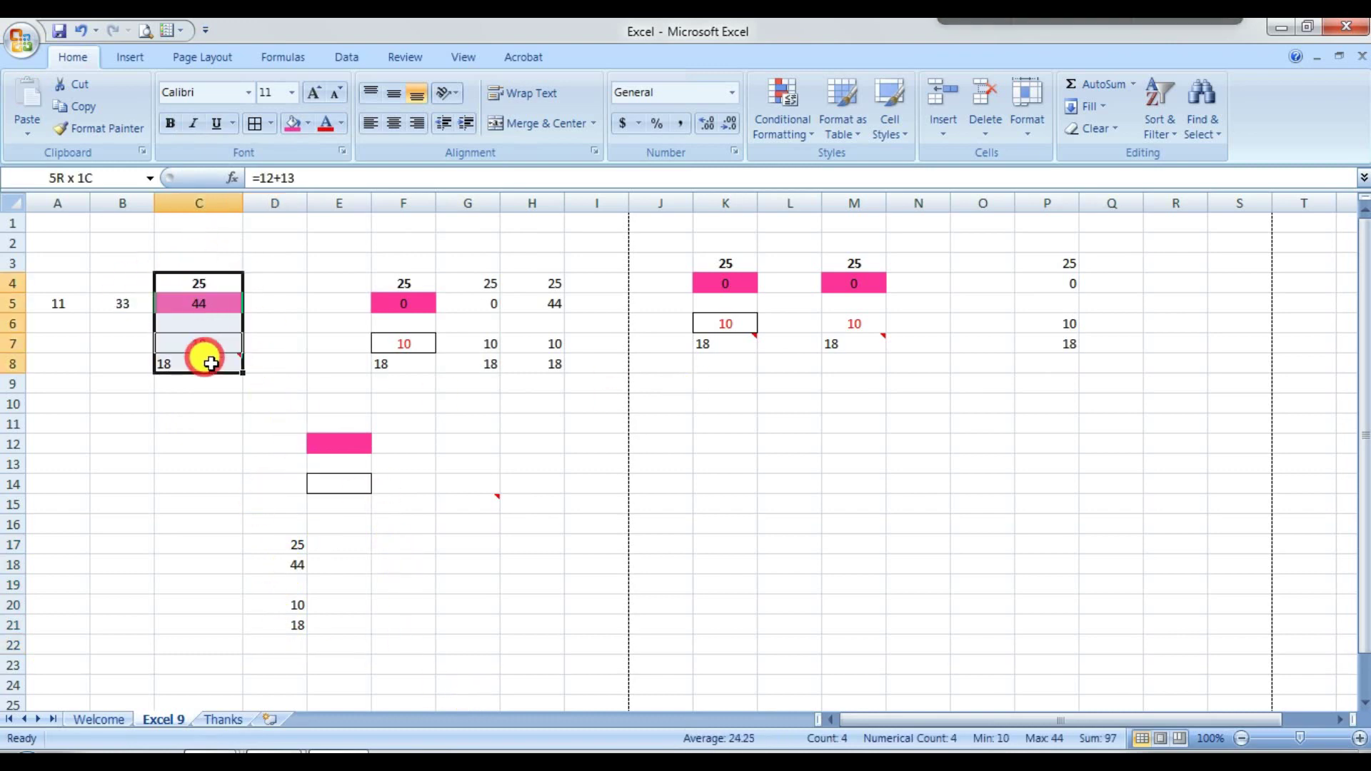
key("ctrl+c")
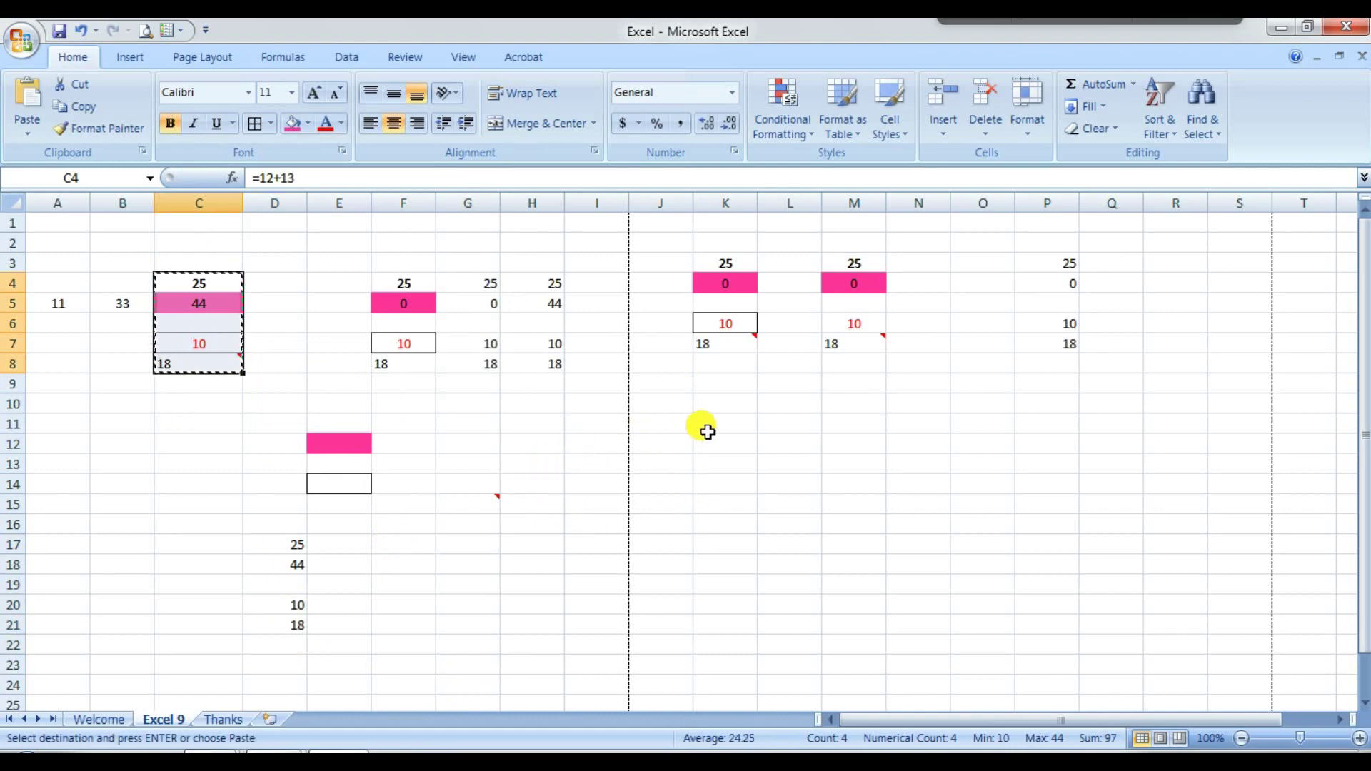
right_click(713, 428)
left_click(783, 183)
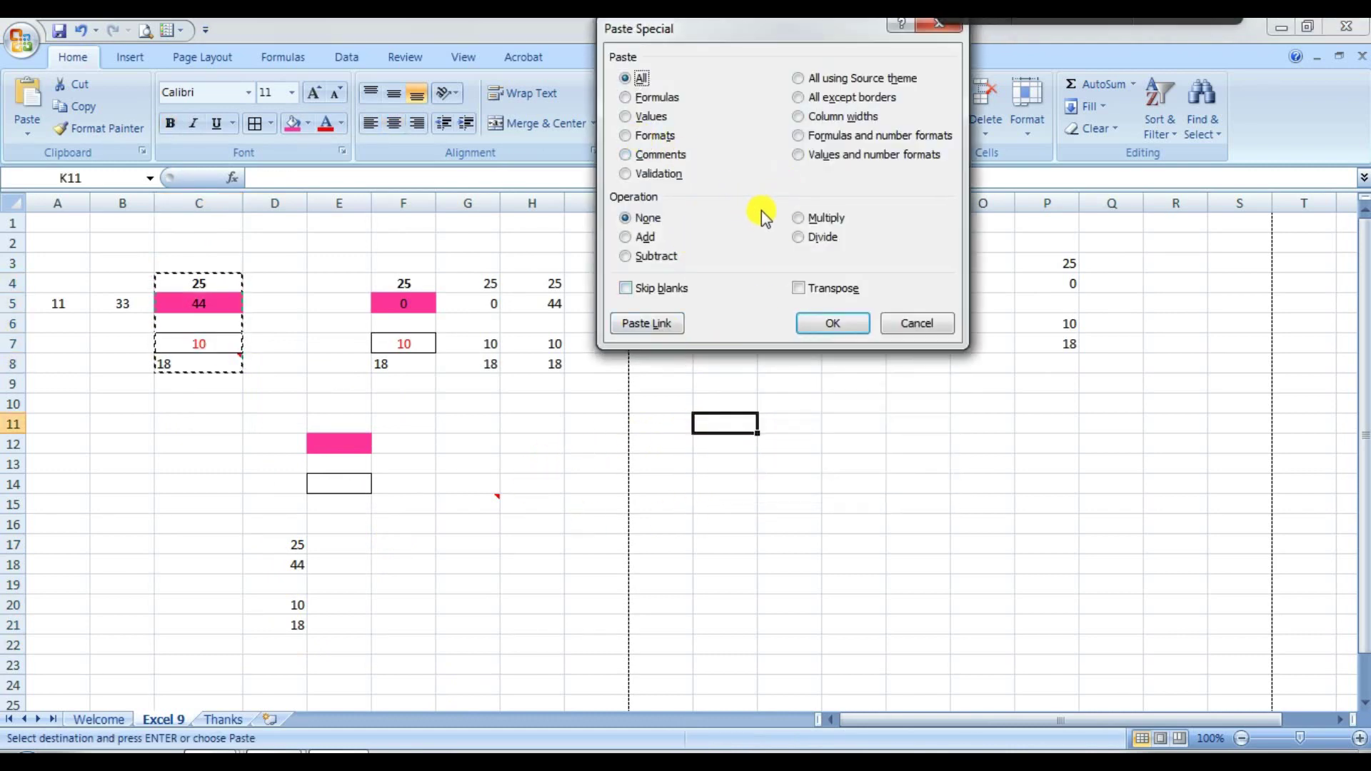
key("Escape")
key("Escape")
Enter 1, 2, 3, 4 in K10:K13 and center them
left_click(679, 504)
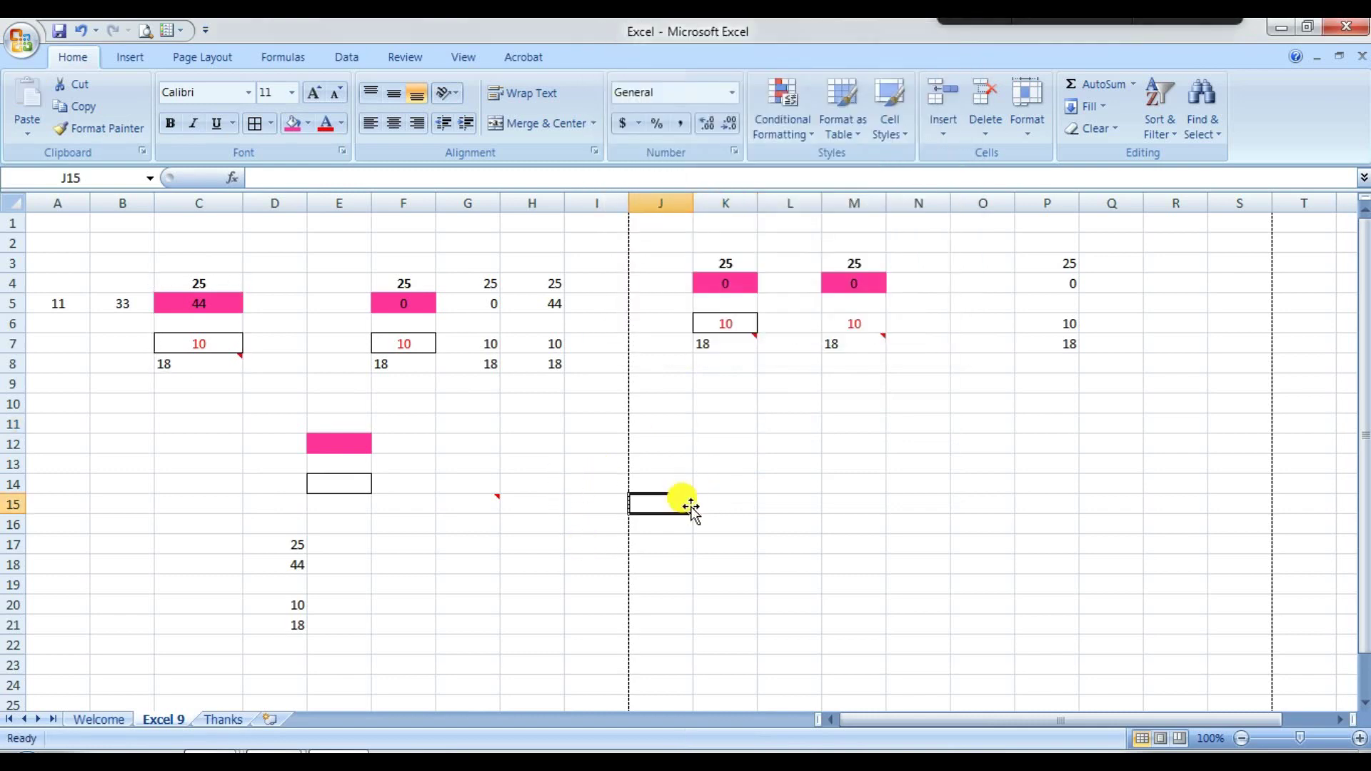
left_click(722, 403)
type("1")
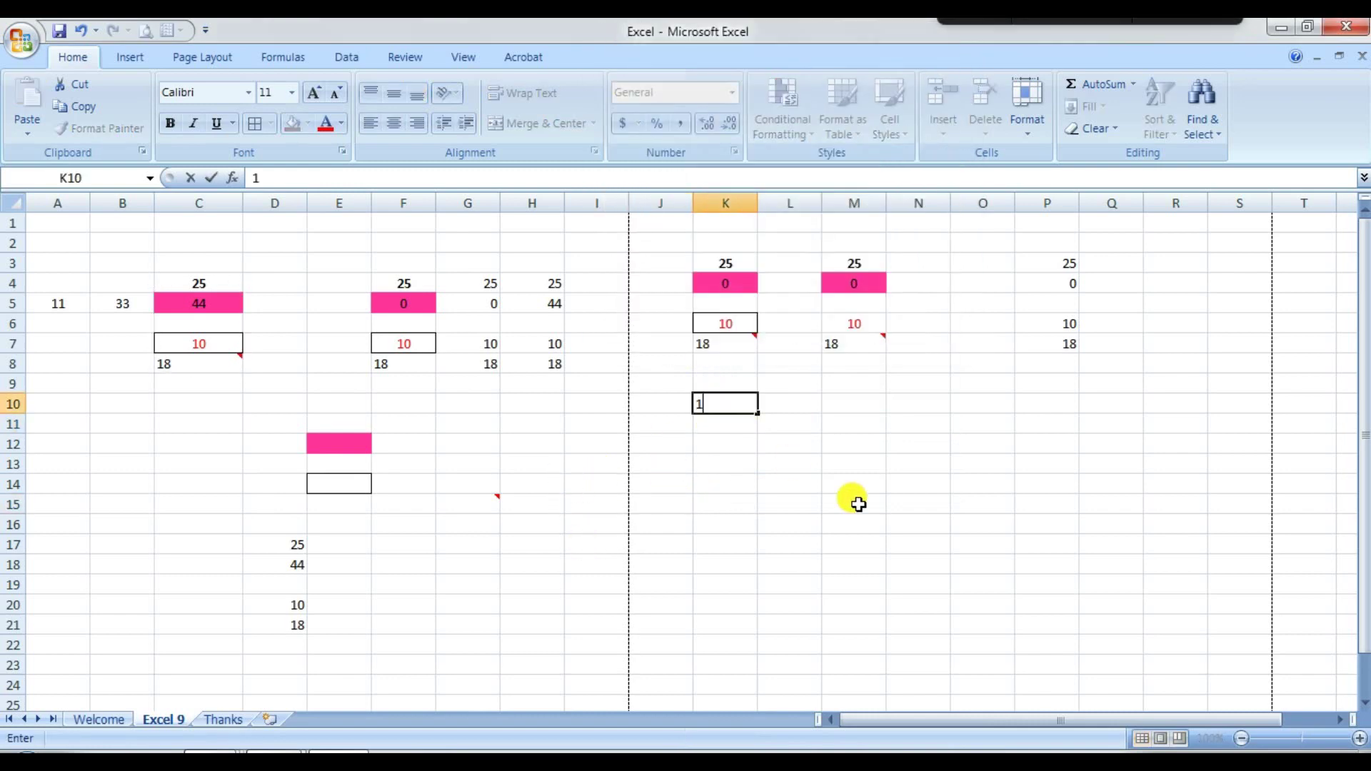
key("Return")
type("2")
key("Return")
type("3")
key("Return")
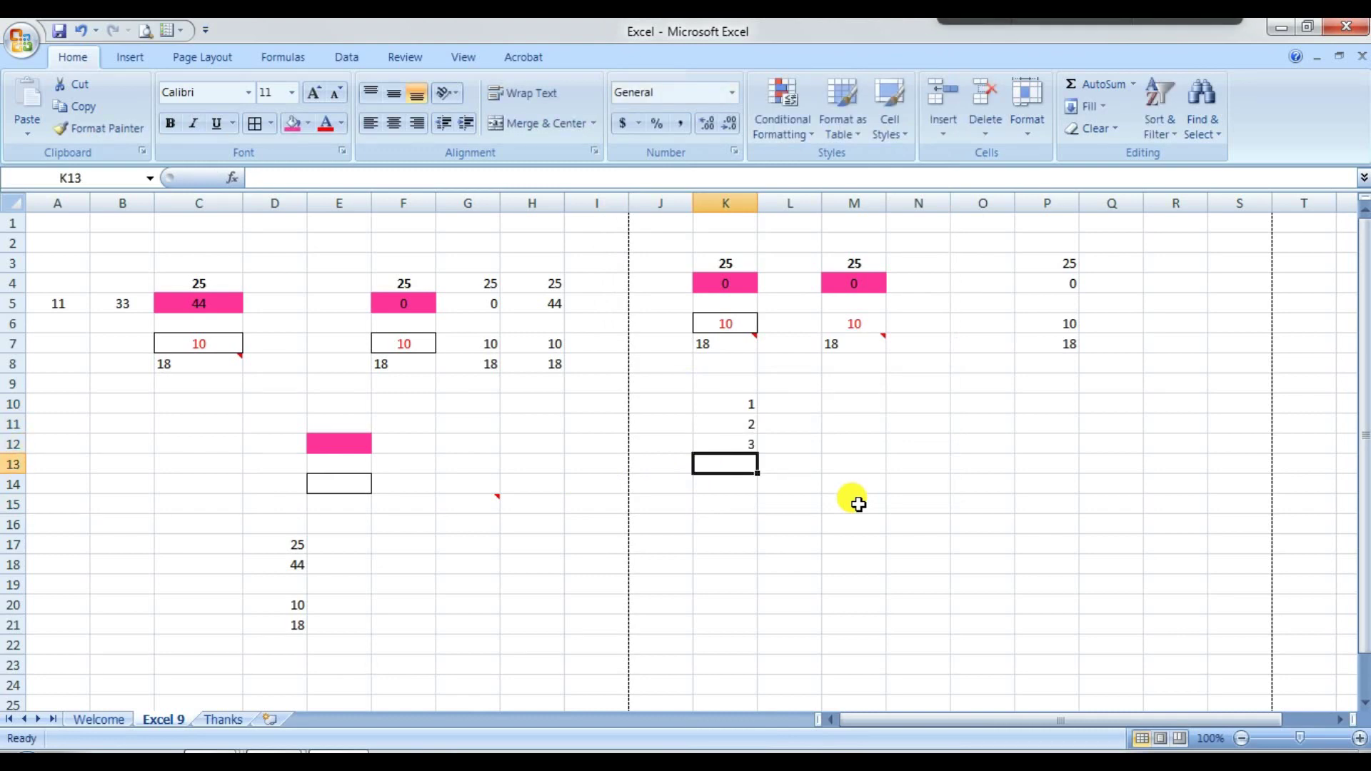
type("4")
key("Return")
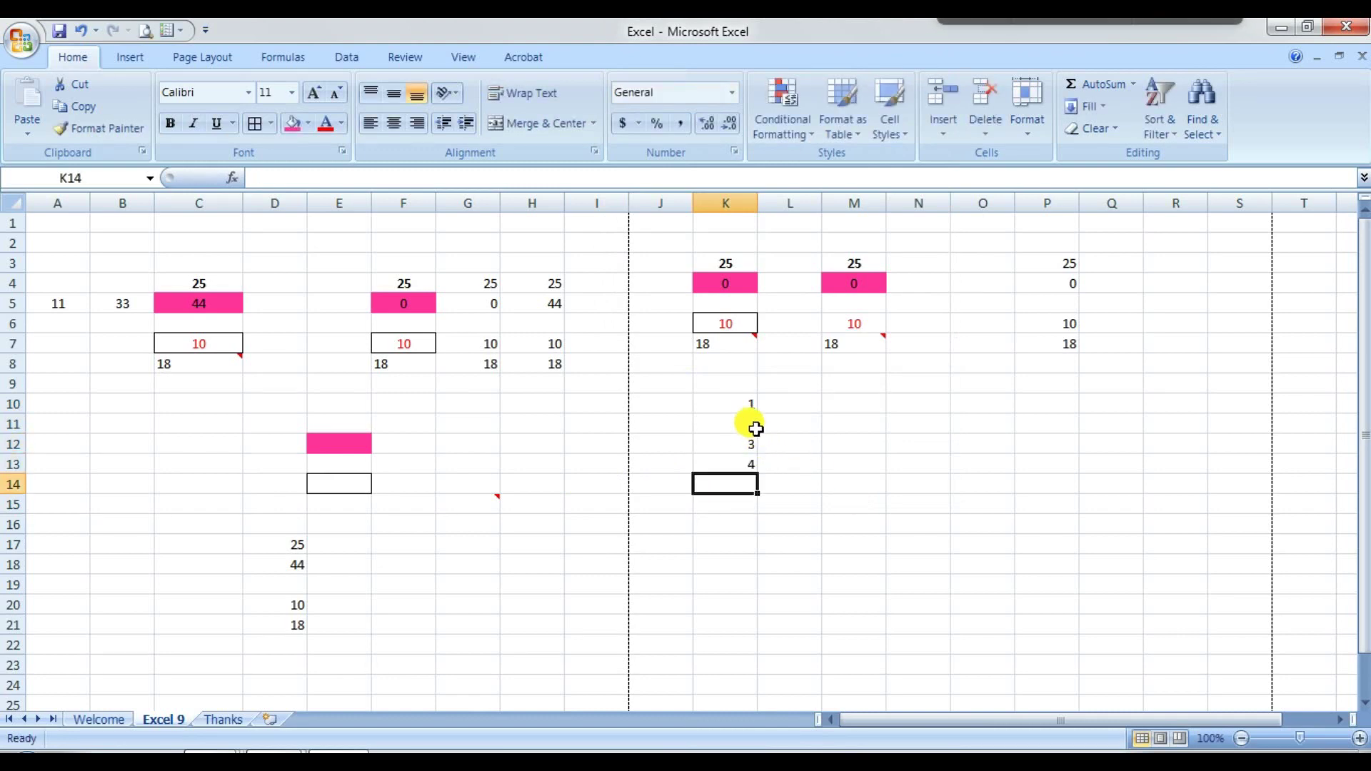
left_click_drag(739, 402, 743, 462)
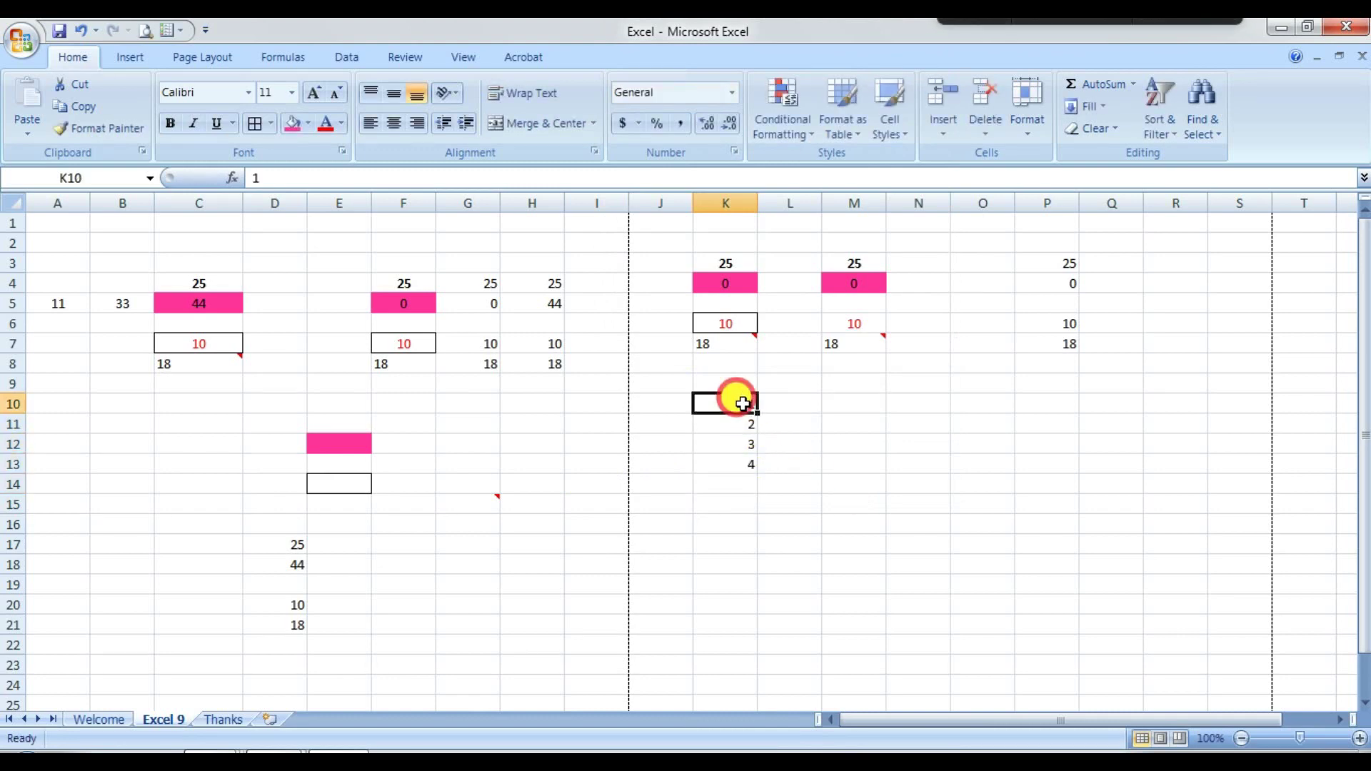
left_click(397, 123)
Fill N10:N13 with 2s, center them, and select K10:K13
left_click(939, 407)
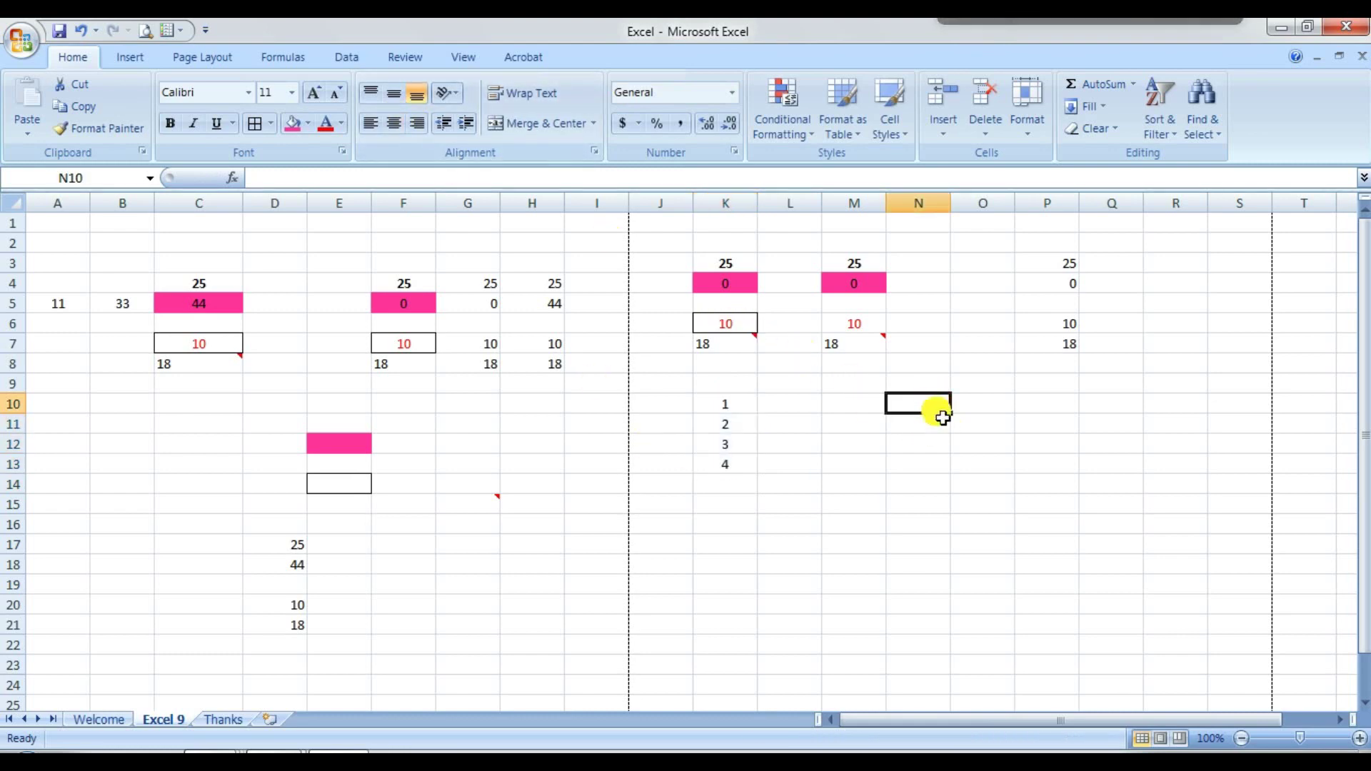
type("2")
key("Return")
type("2")
key("Return")
type("2")
key("Return")
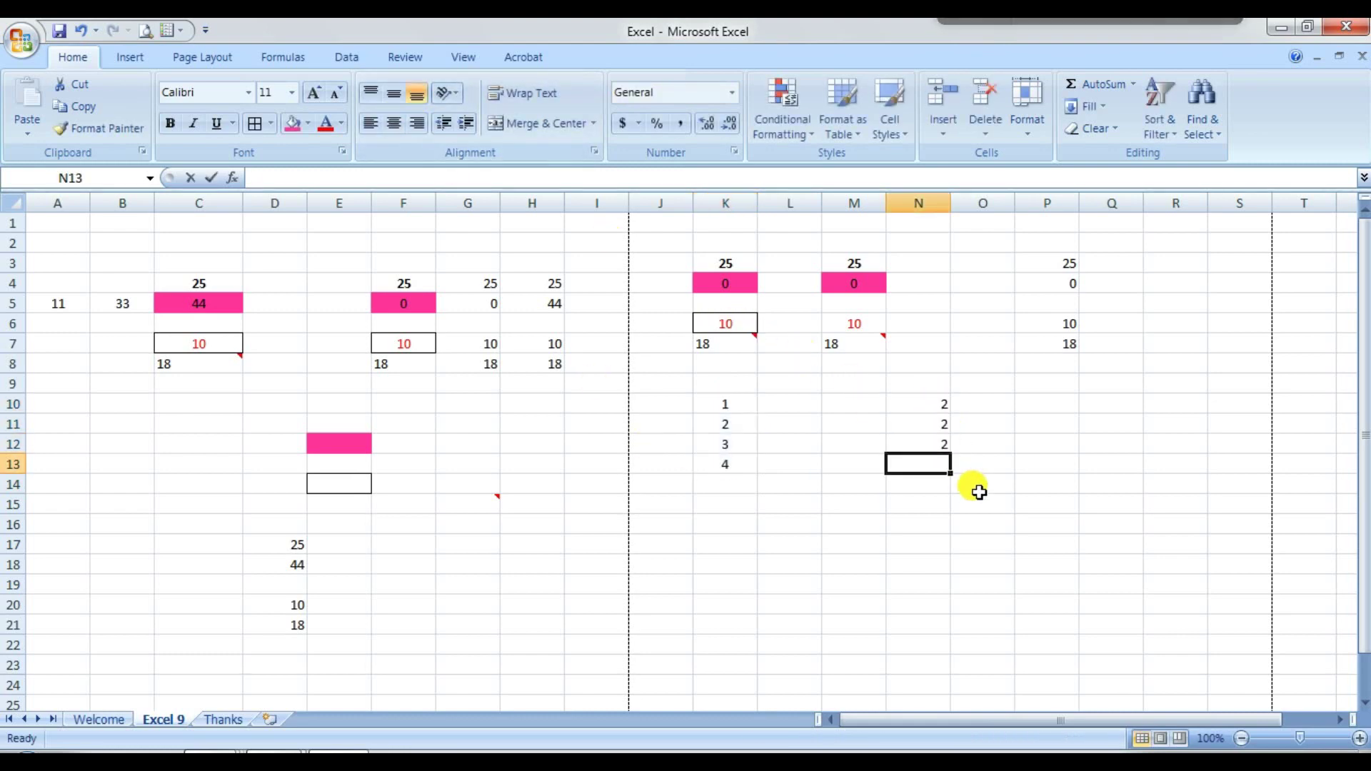
type("2")
left_click_drag(943, 408, 936, 461)
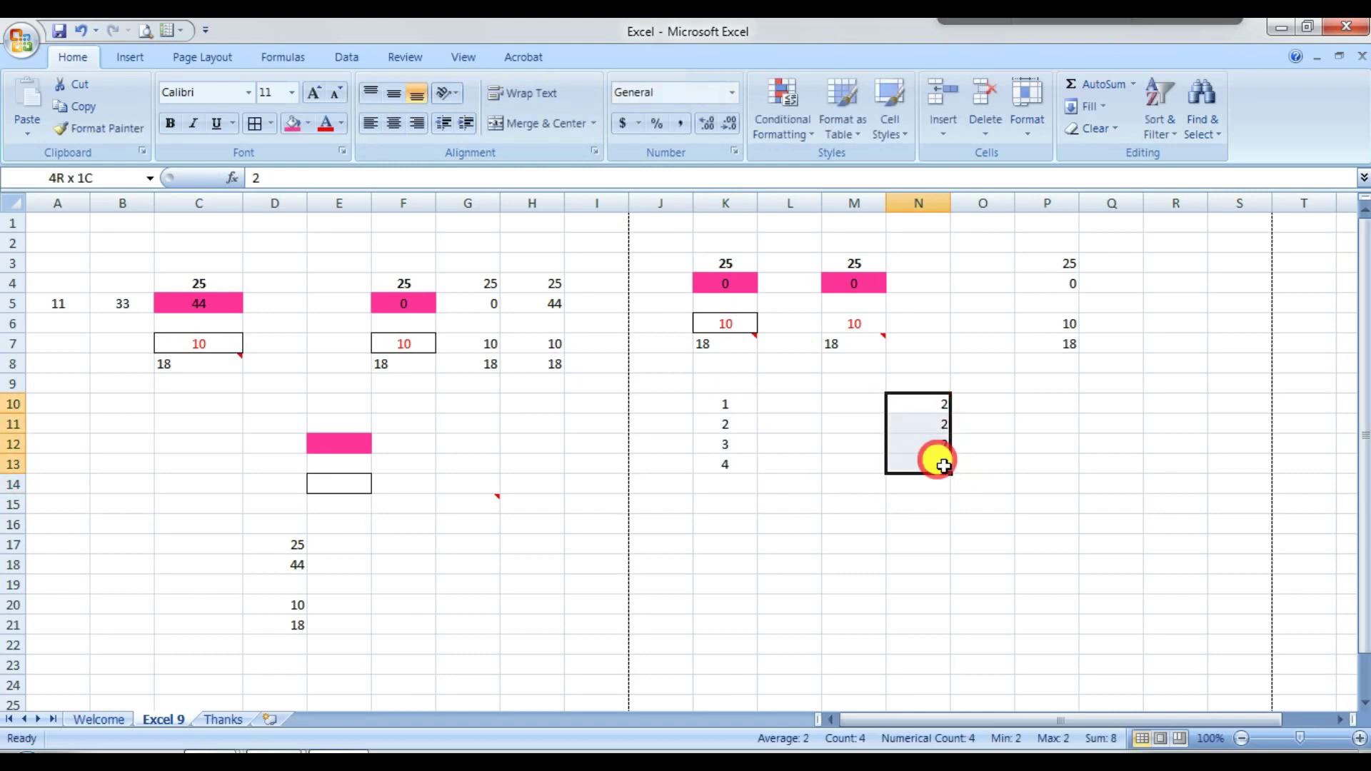
left_click(404, 133)
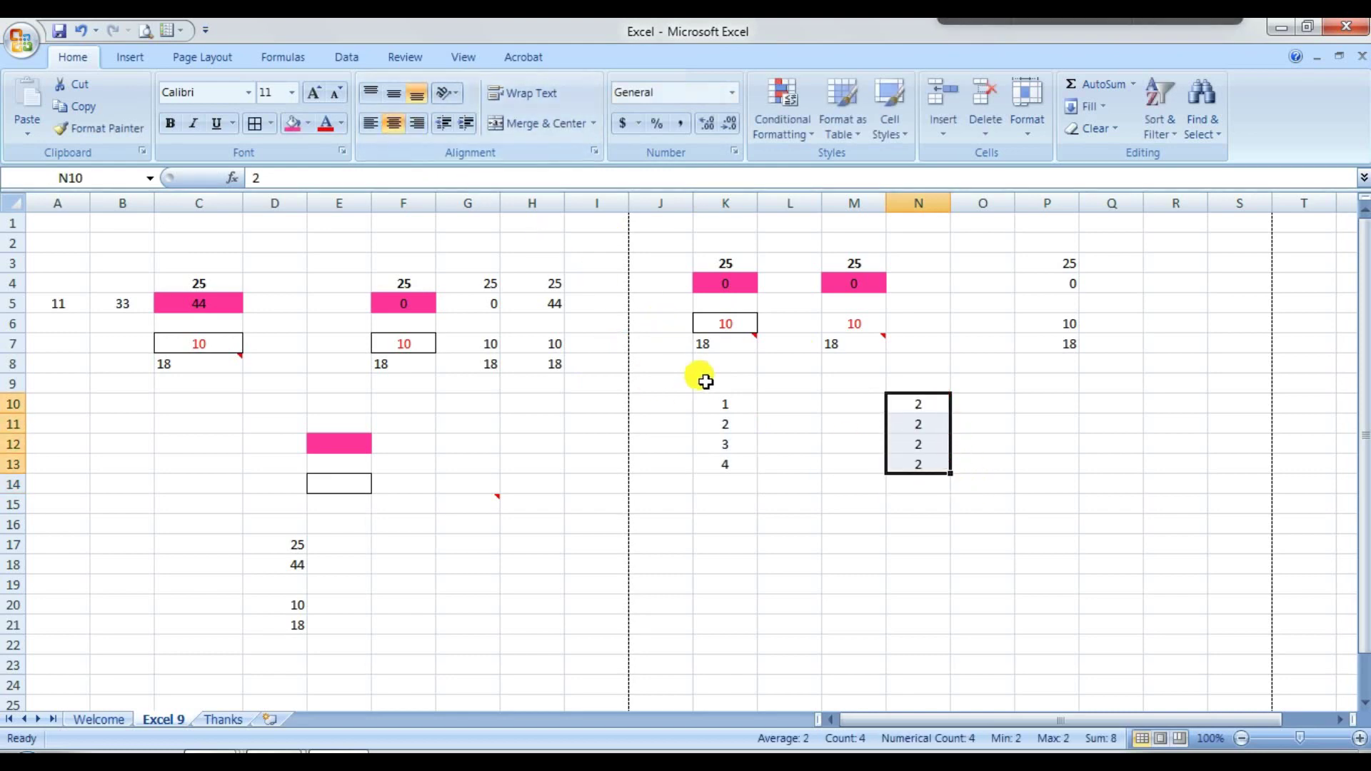
left_click_drag(724, 395, 745, 462)
Paste Special K10:K13 onto N10:N13 with the Add operation, making 3, 4, 5, 6
key("ctrl+c")
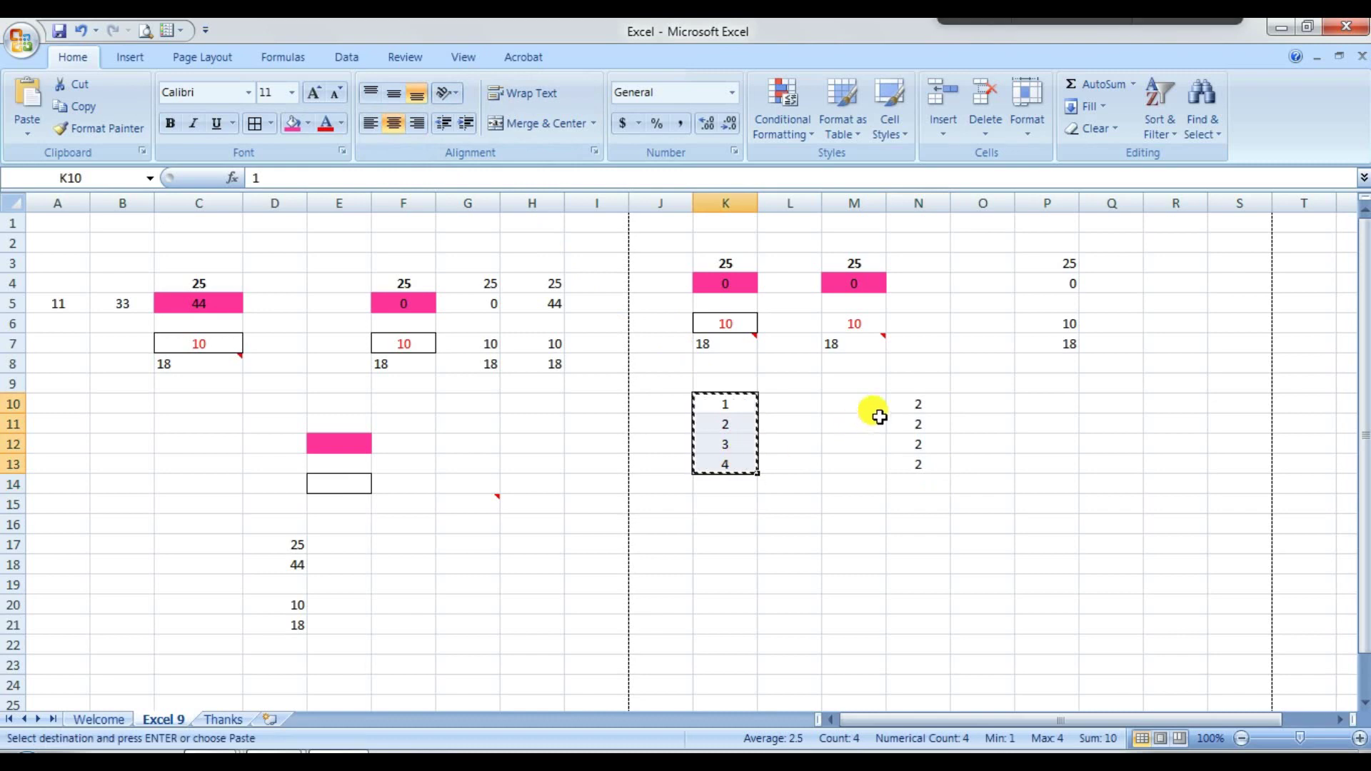
left_click(903, 404)
right_click(909, 402)
left_click(998, 485)
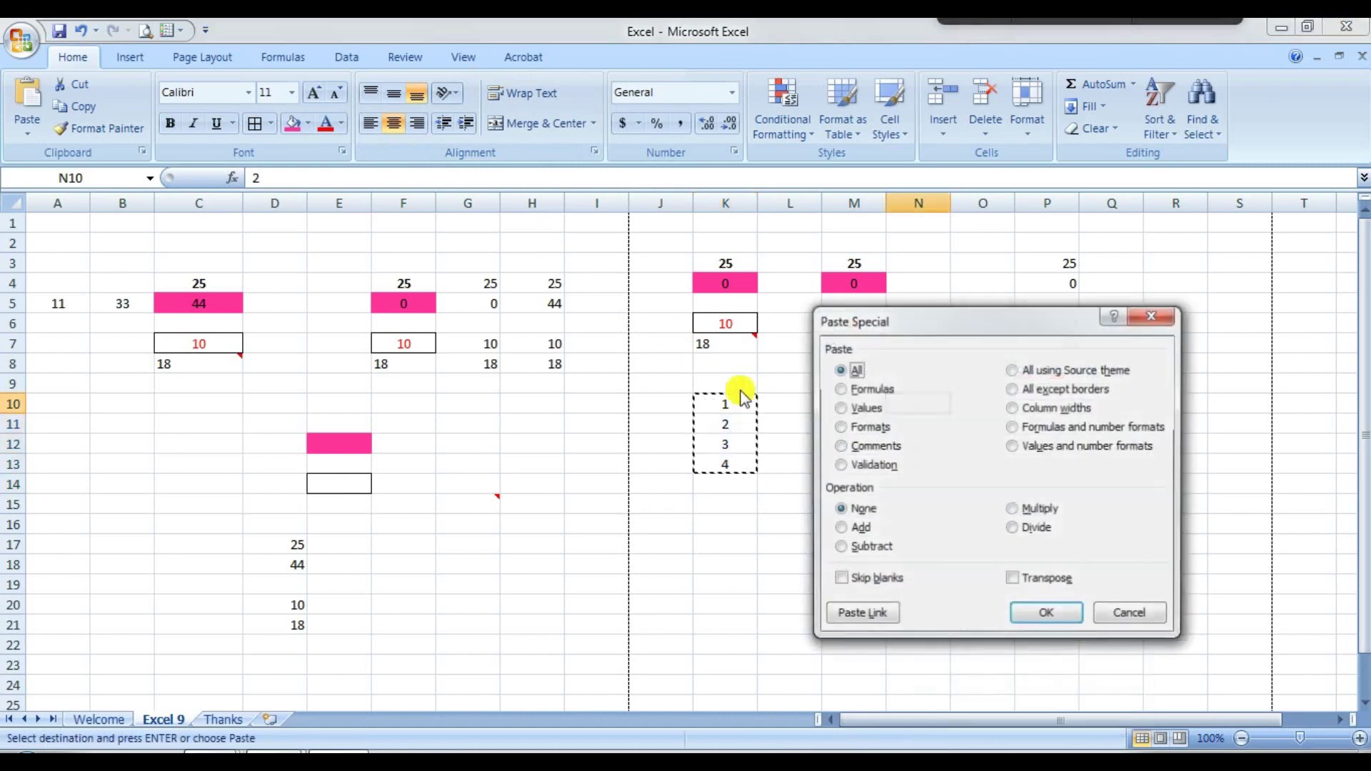
left_click(850, 528)
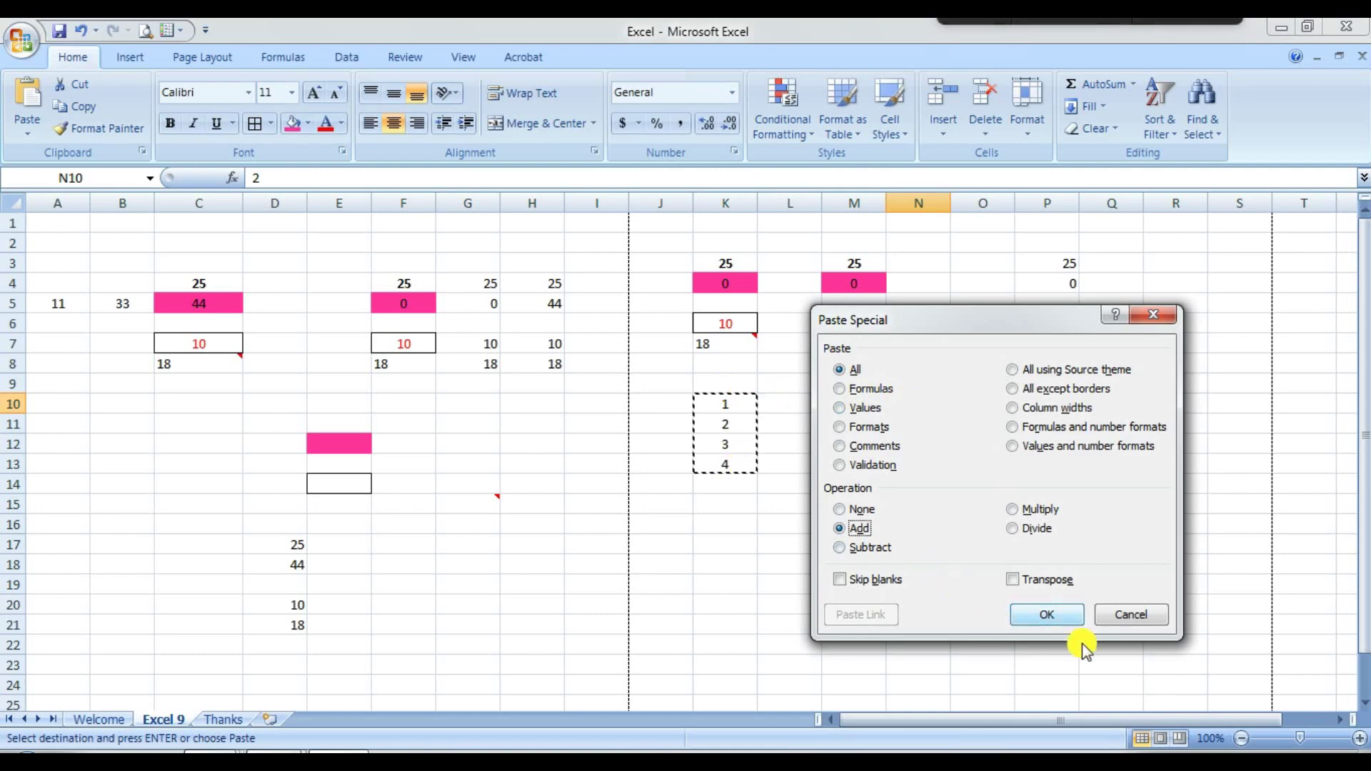
left_click(1055, 614)
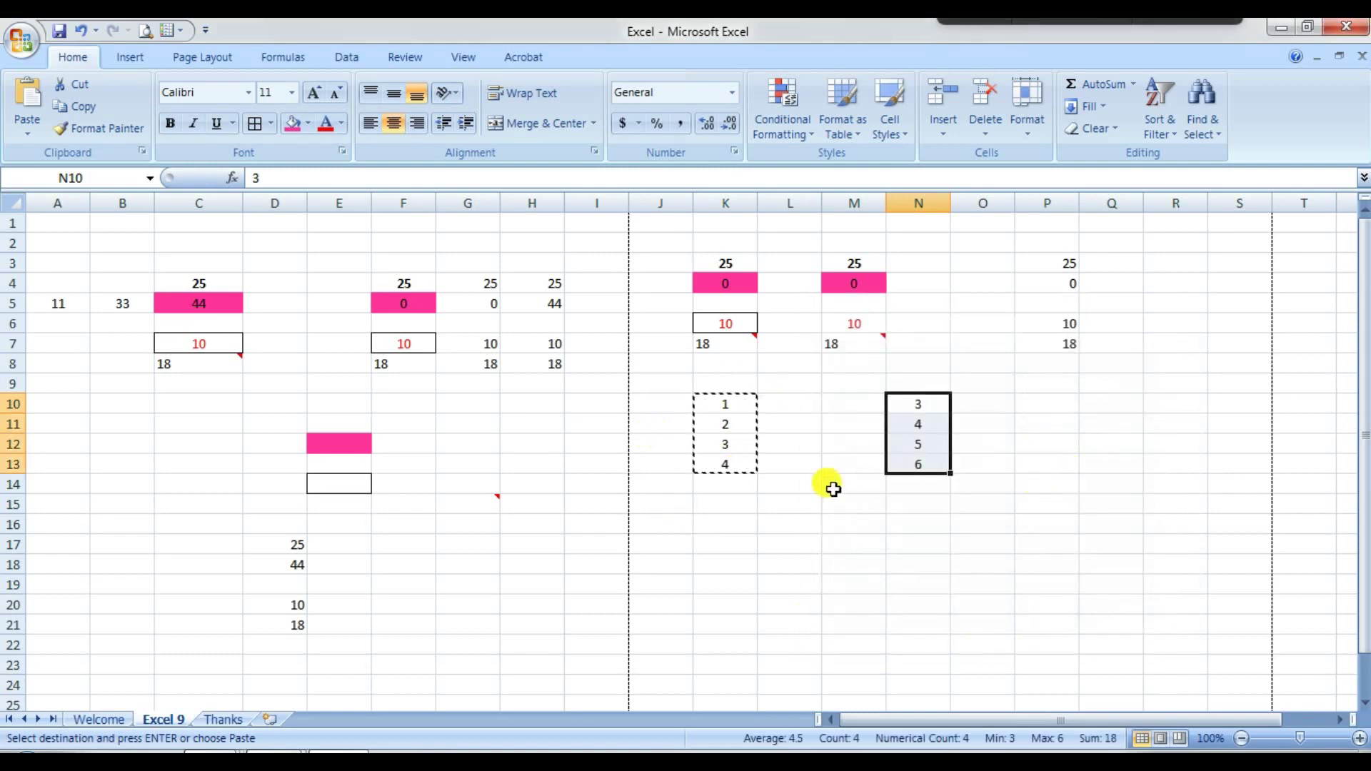
key("Escape")
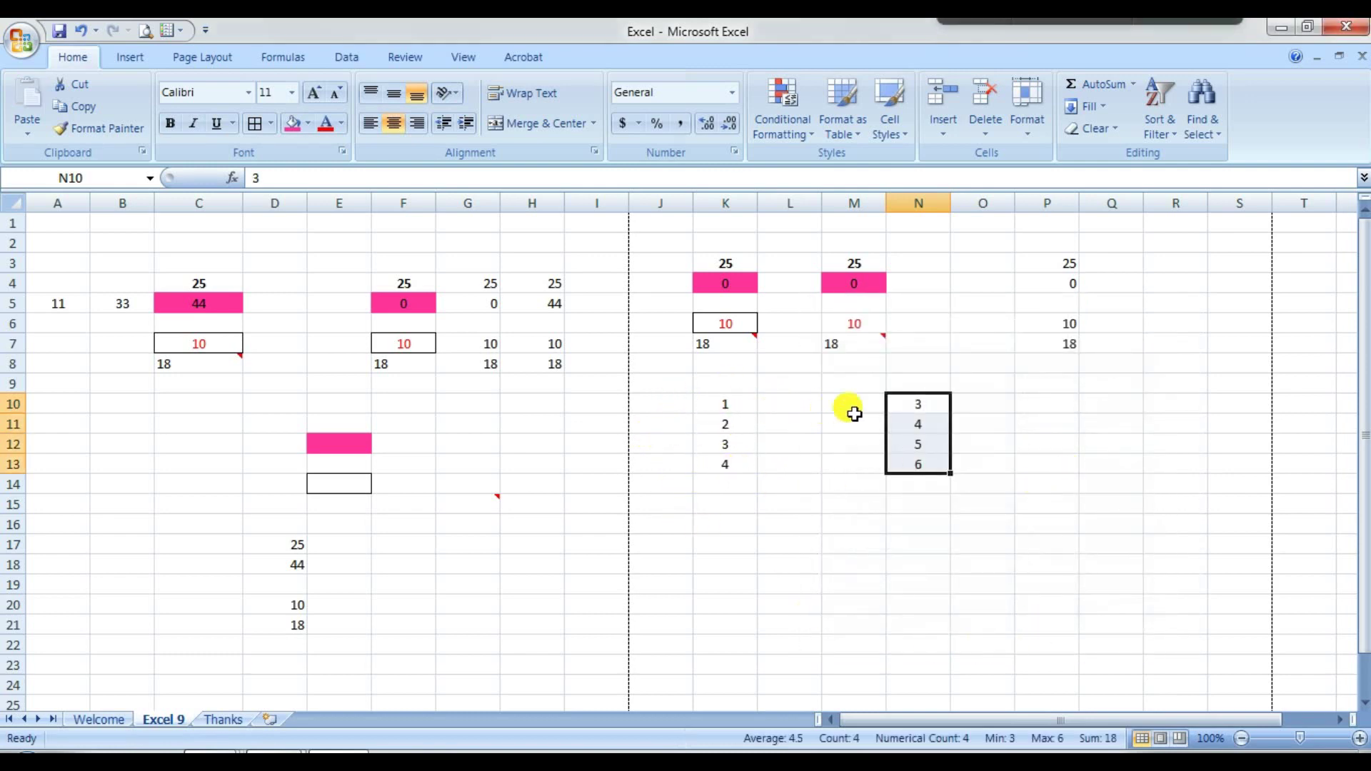
left_click(718, 399)
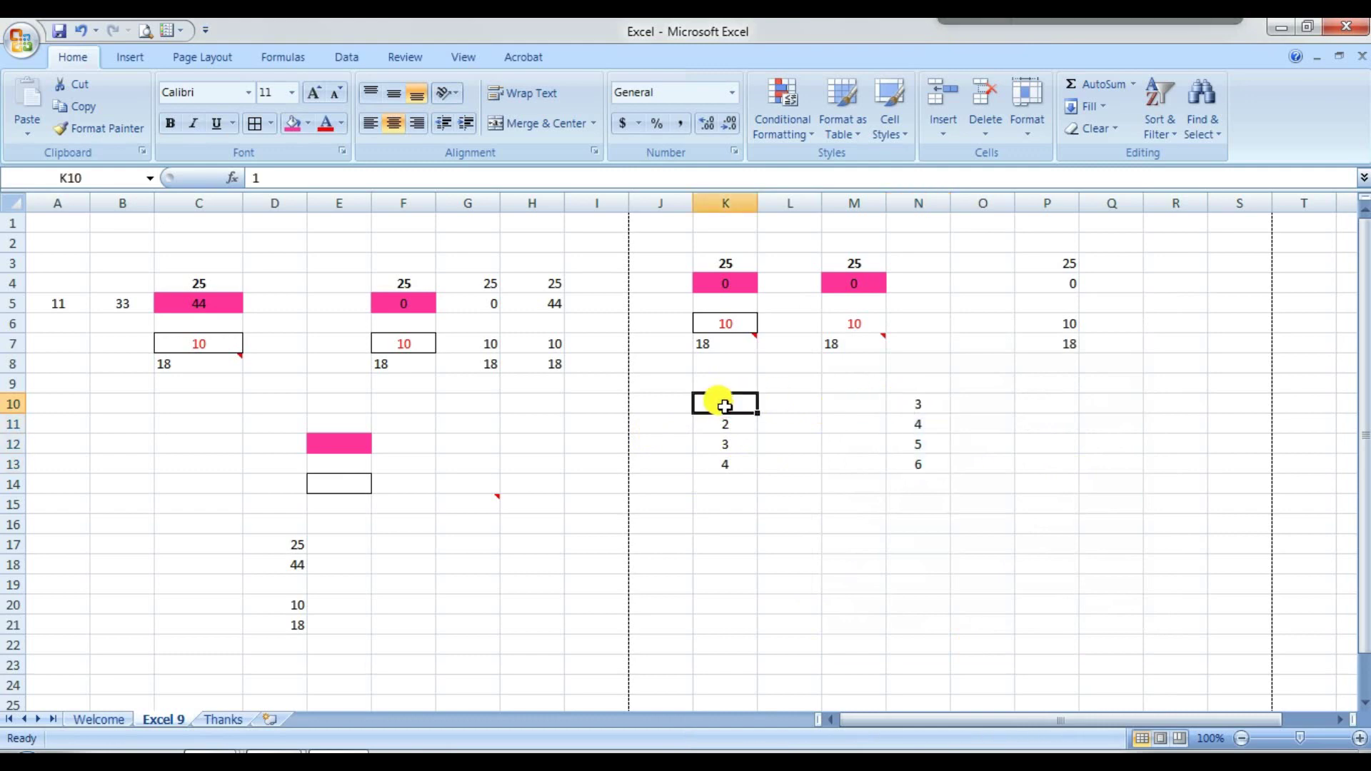
Check the added results in N11 and N12 against the source value in K11
left_click(927, 429)
left_click(726, 422)
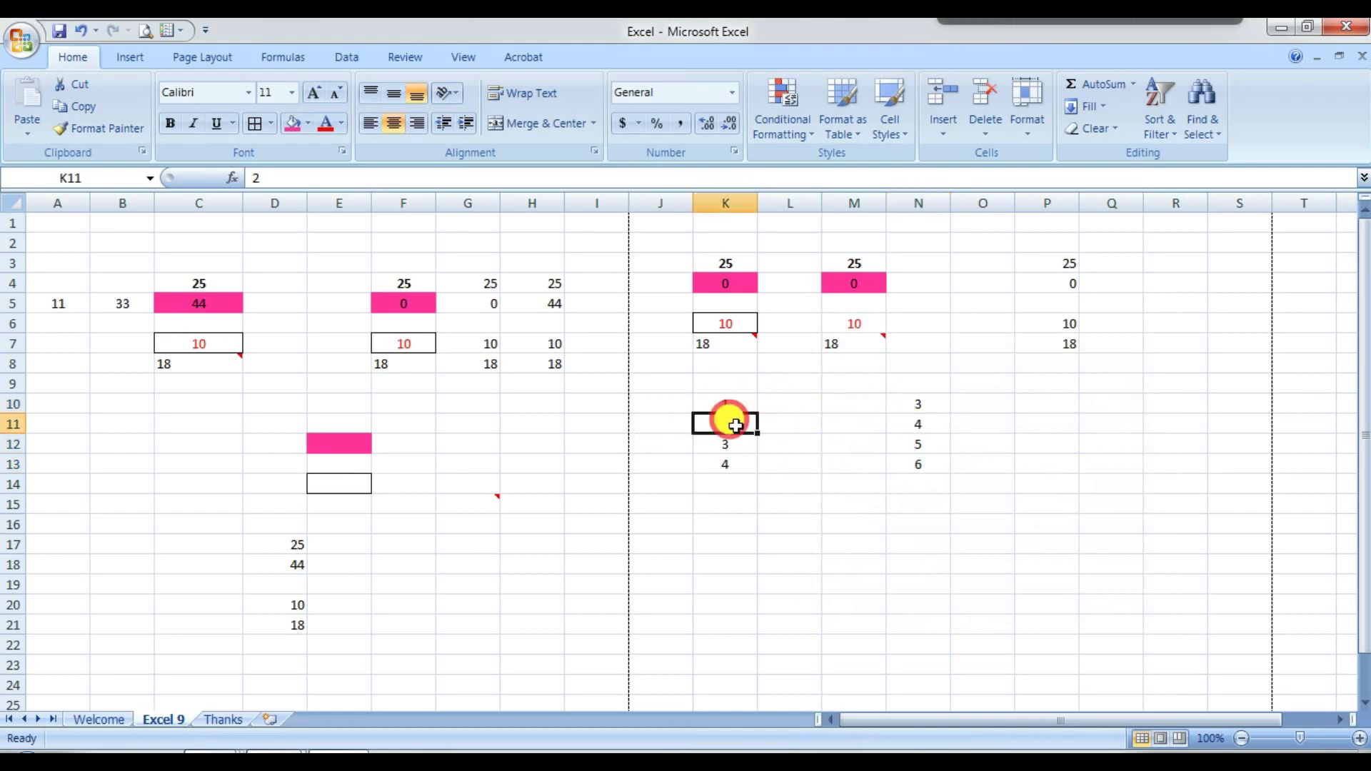
left_click(901, 449)
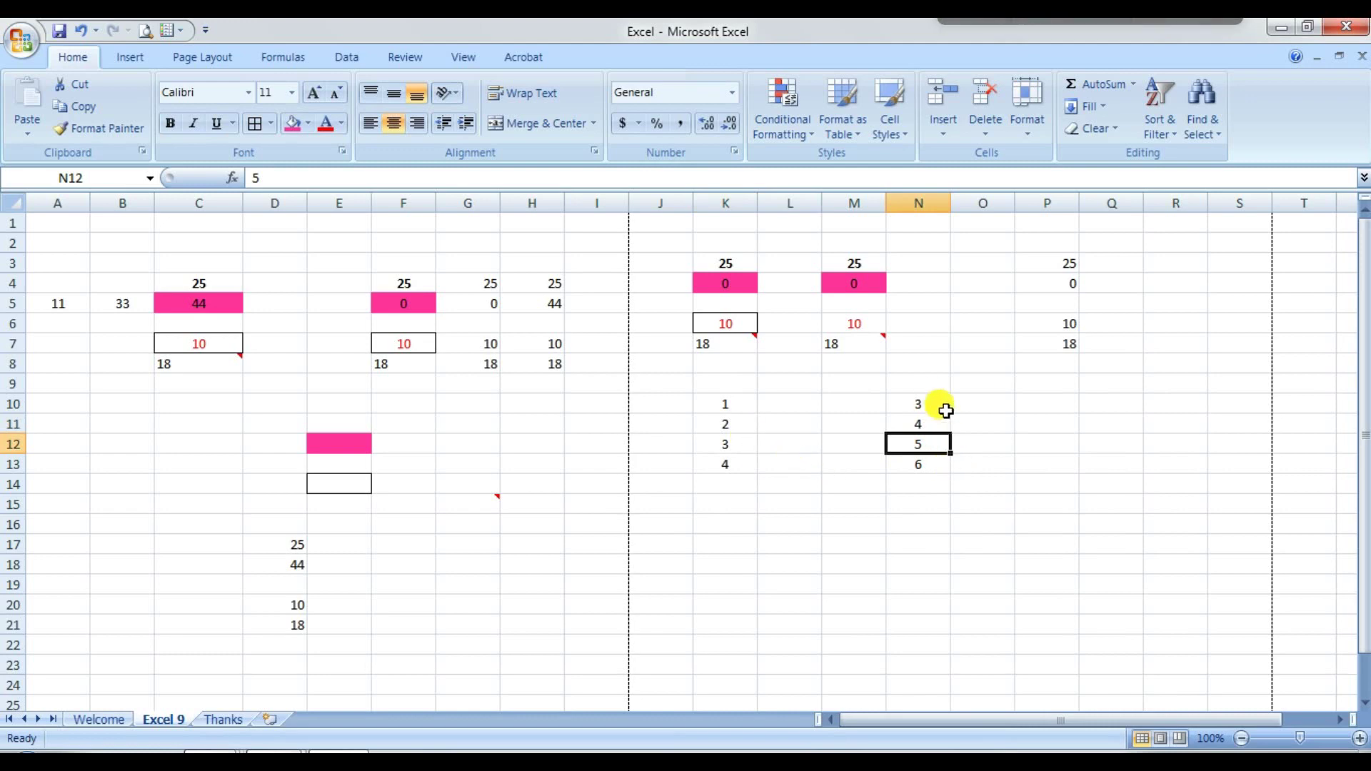
Copy K10:K13 and Paste Special onto N10:N13 with Subtract, restoring four 2s
left_click_drag(698, 404, 725, 464)
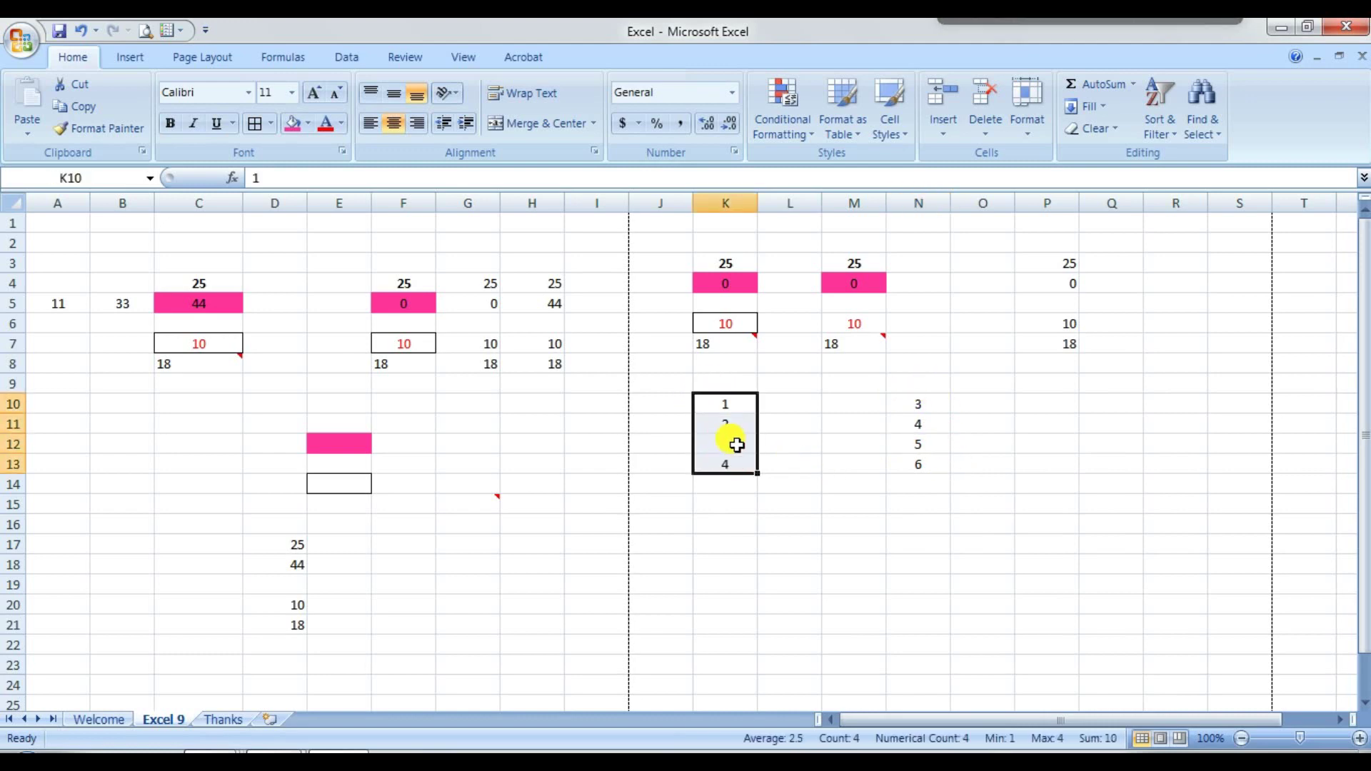
key("ctrl+c")
right_click(948, 403)
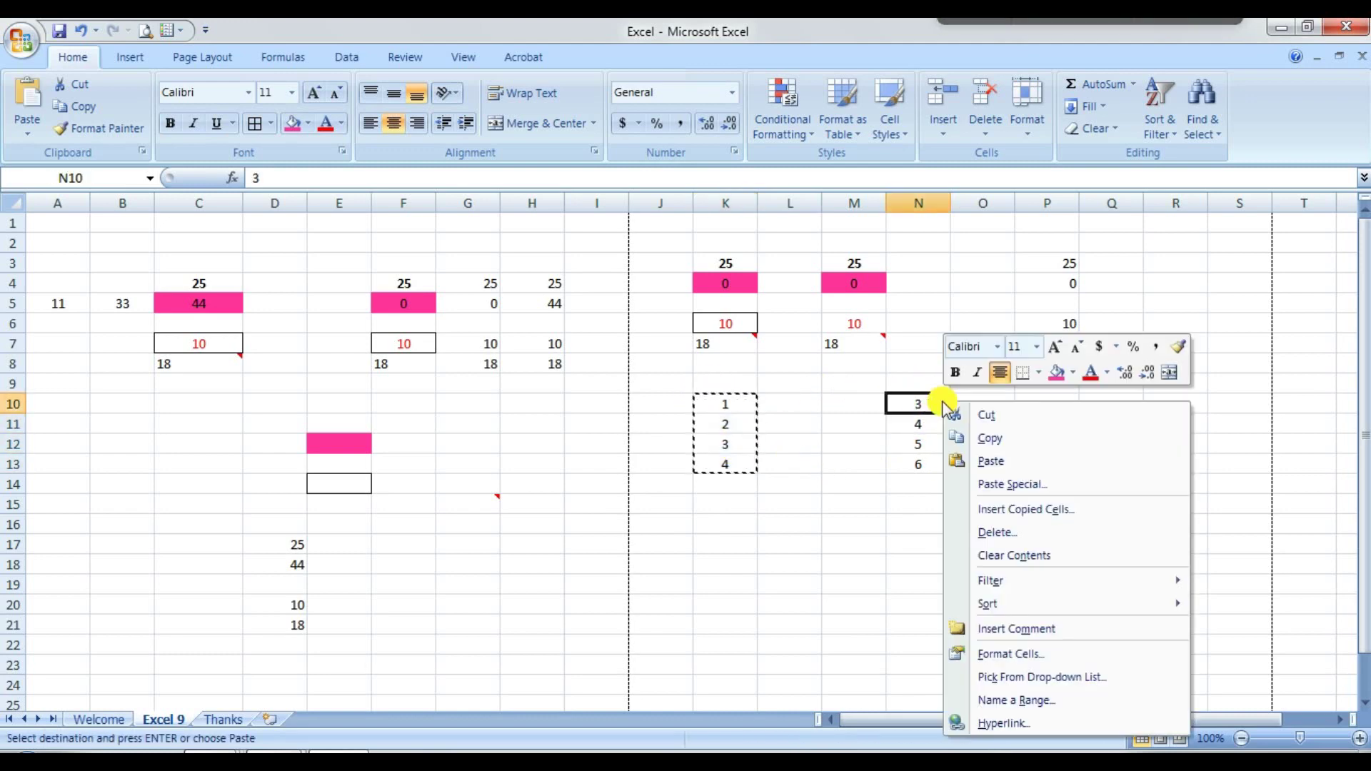
left_click(1017, 481)
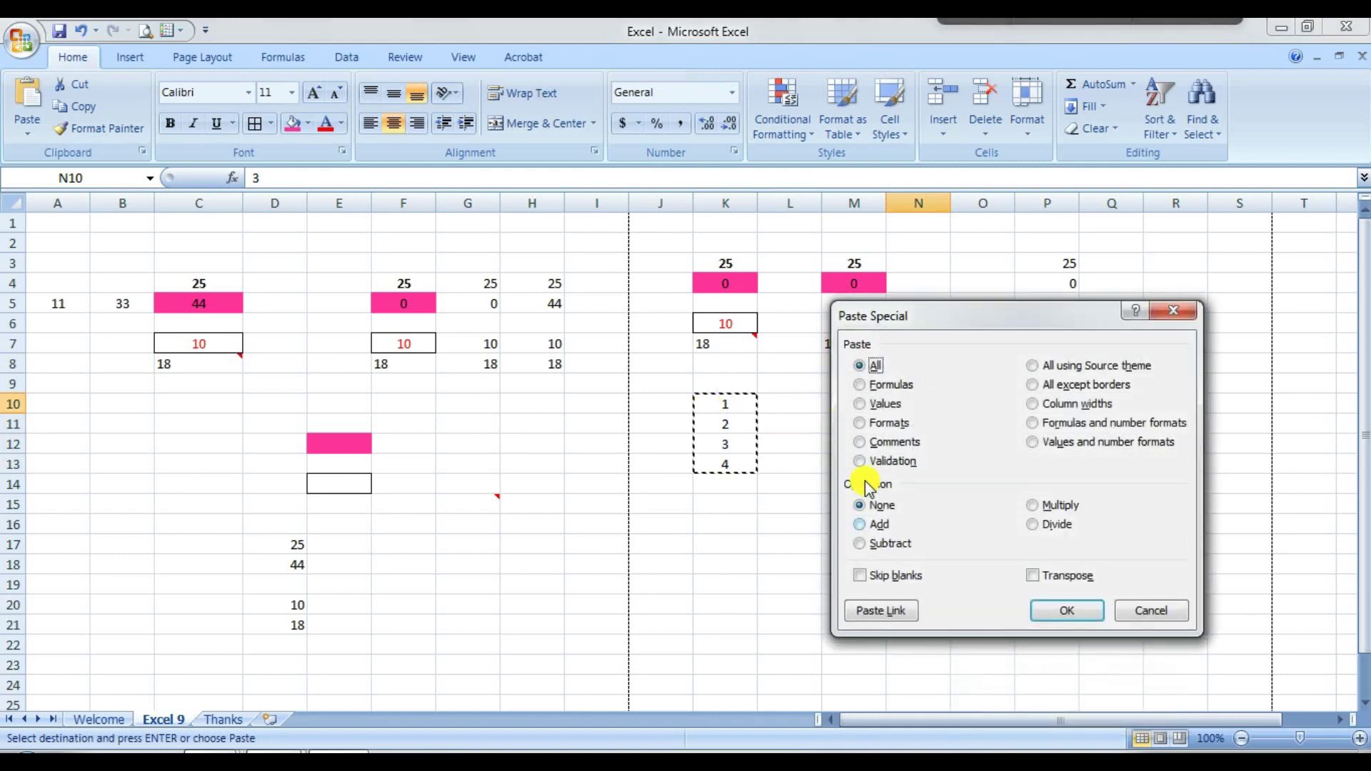
left_click(862, 544)
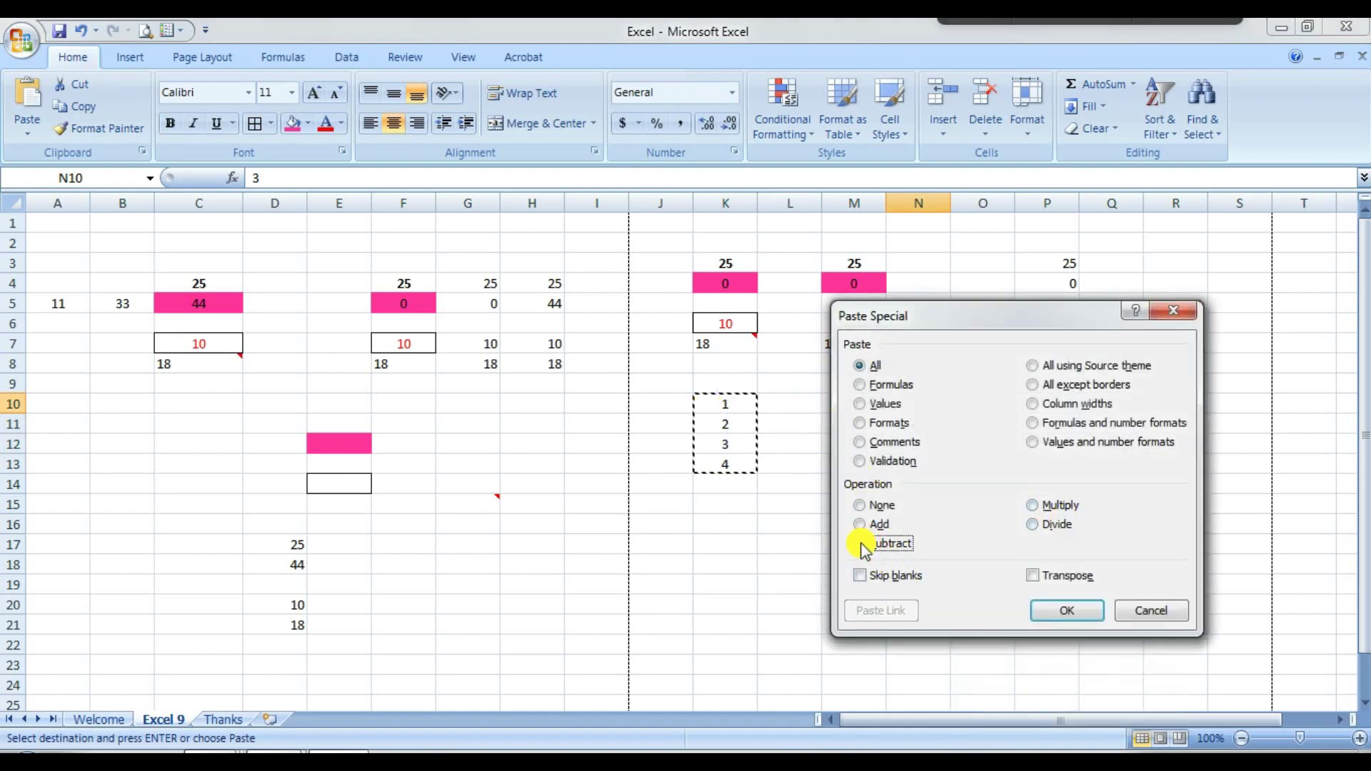
left_click(1061, 610)
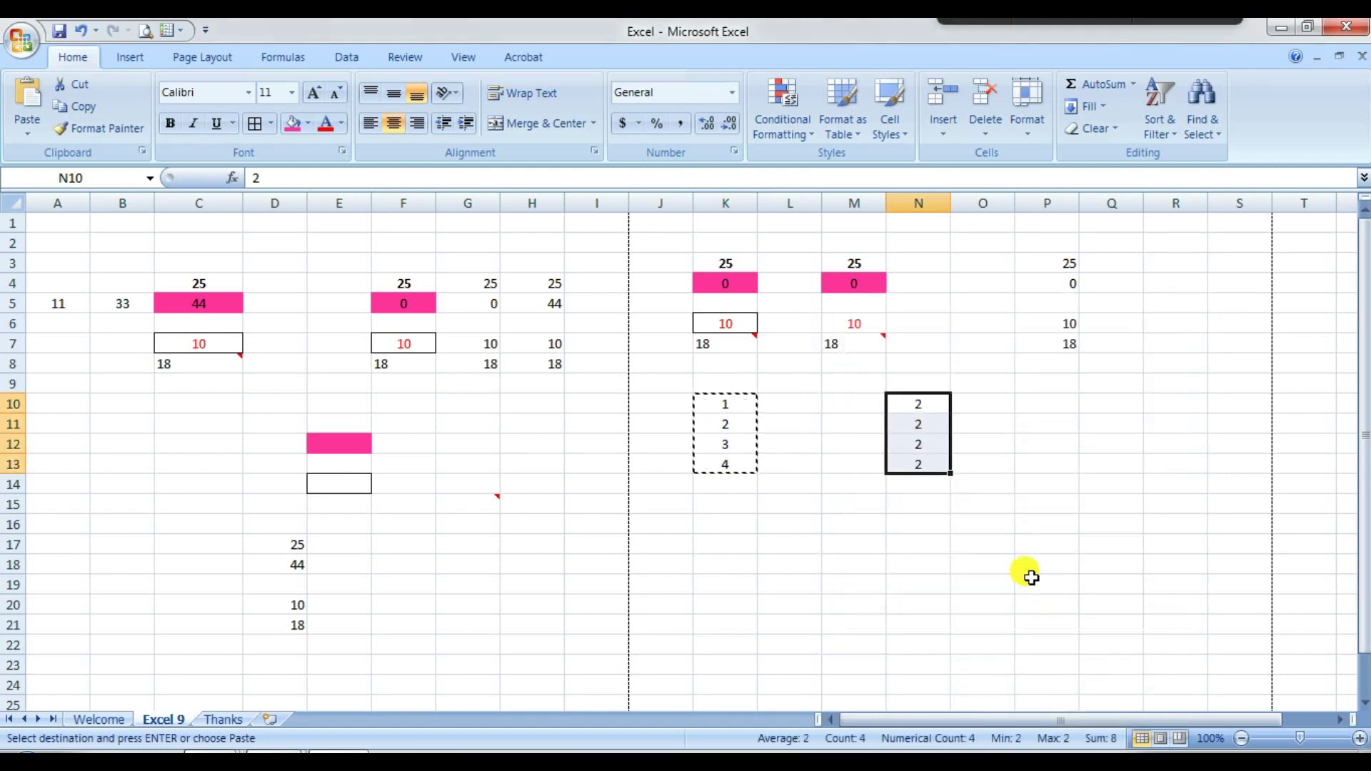
key("Escape")
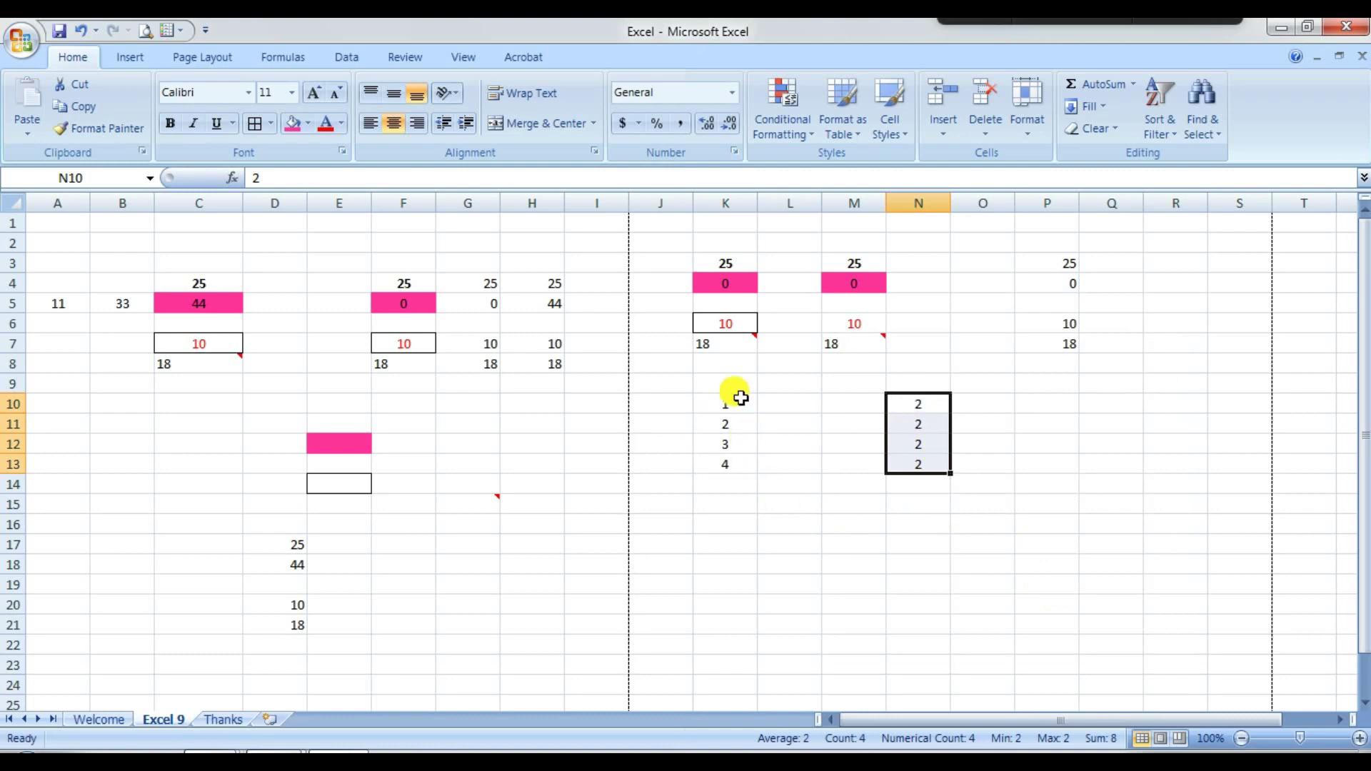
Copy K10:K13 and Paste Special onto N10:N13 with Multiply, giving 2, 4, 6, 8
left_click_drag(740, 399, 728, 461)
key("ctrl+c")
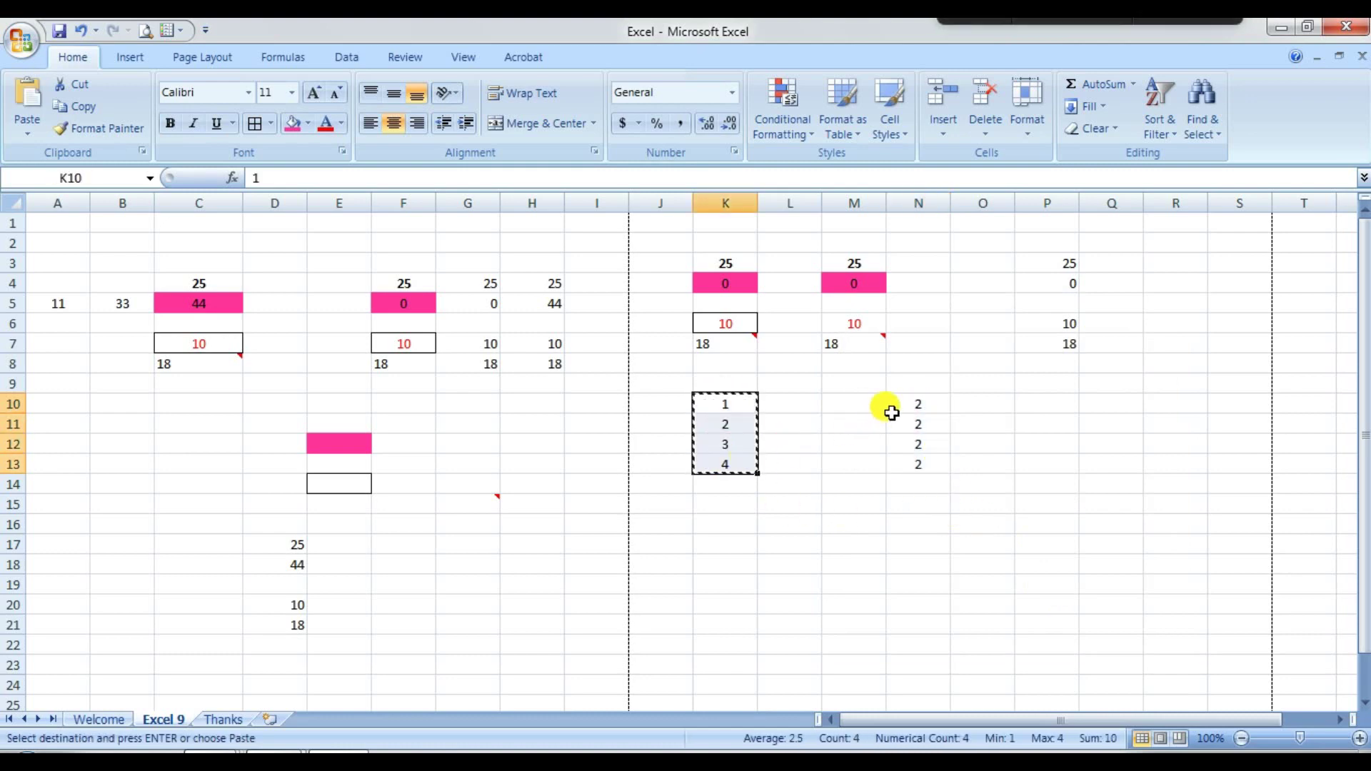
right_click(896, 404)
mouse_move(996, 602)
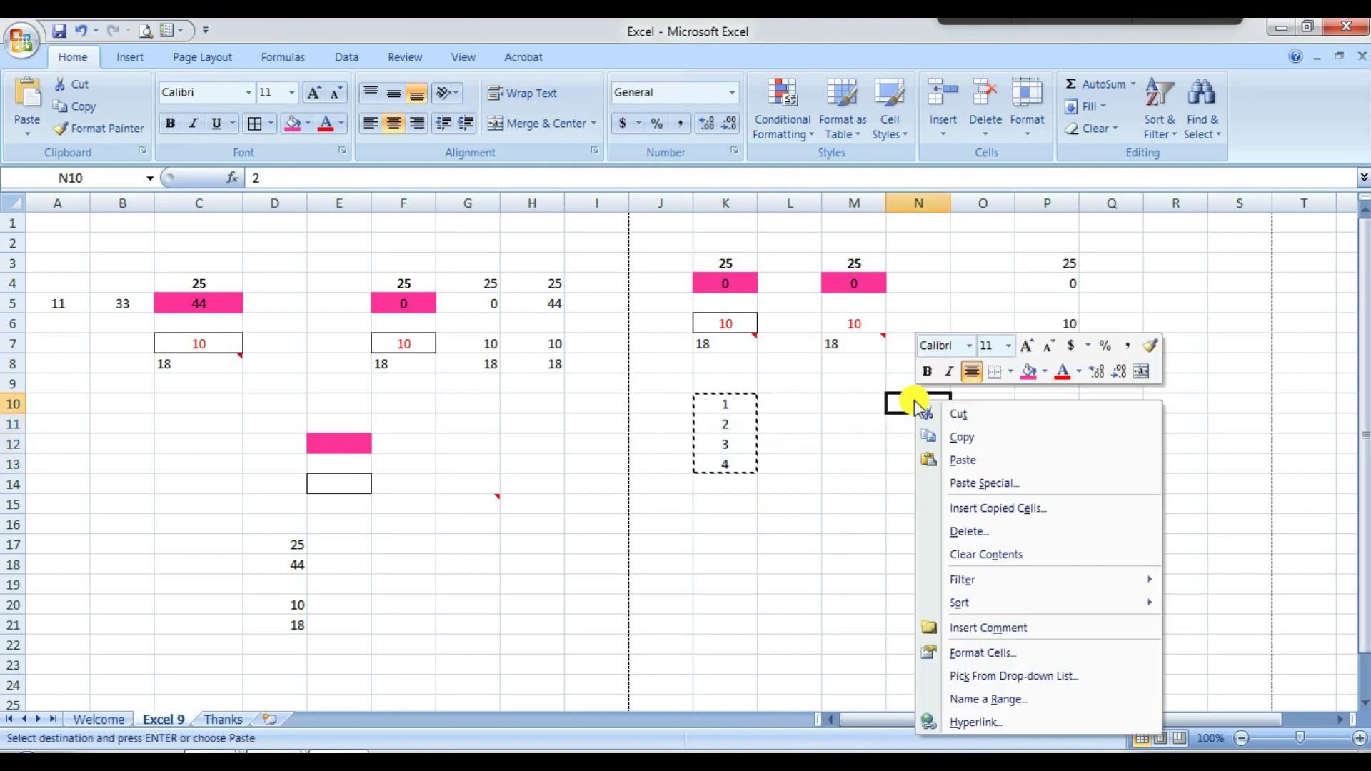
left_click(969, 483)
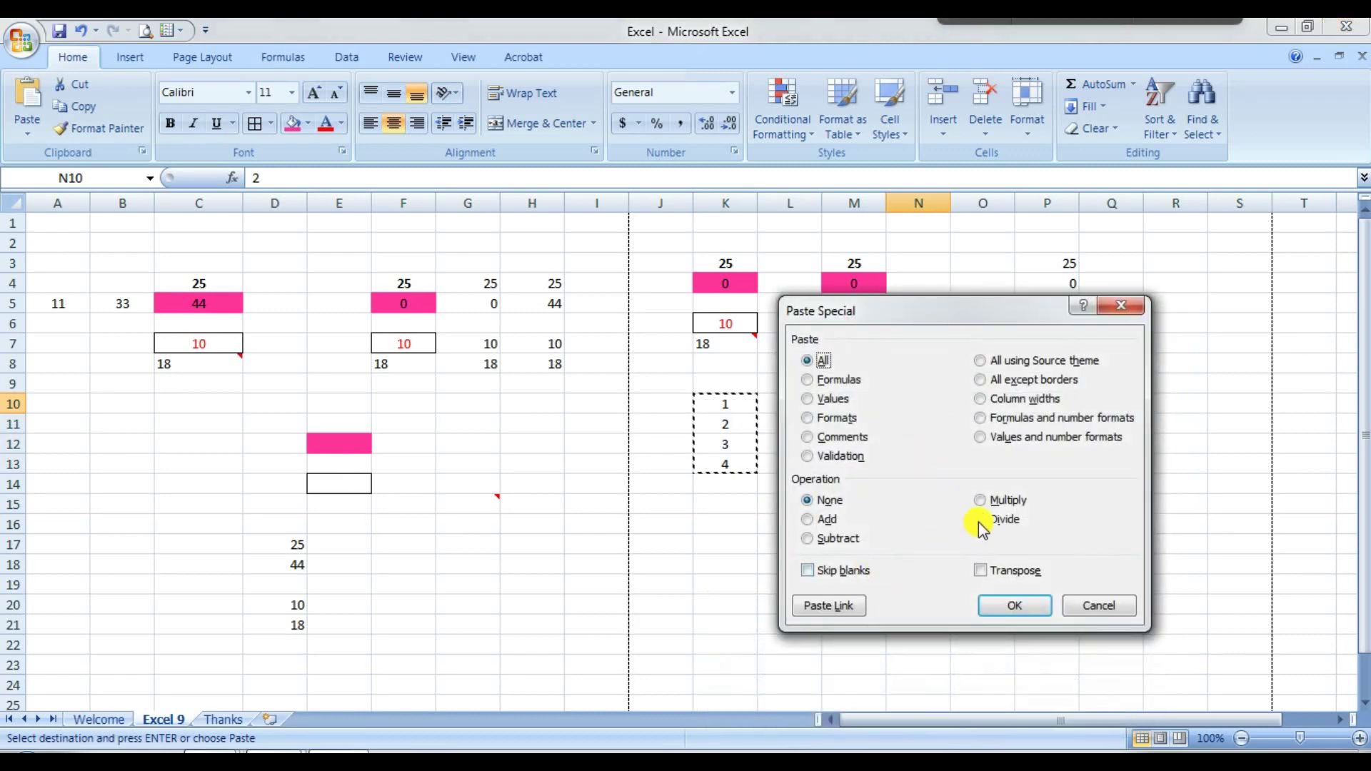
left_click(979, 501)
left_click(1014, 605)
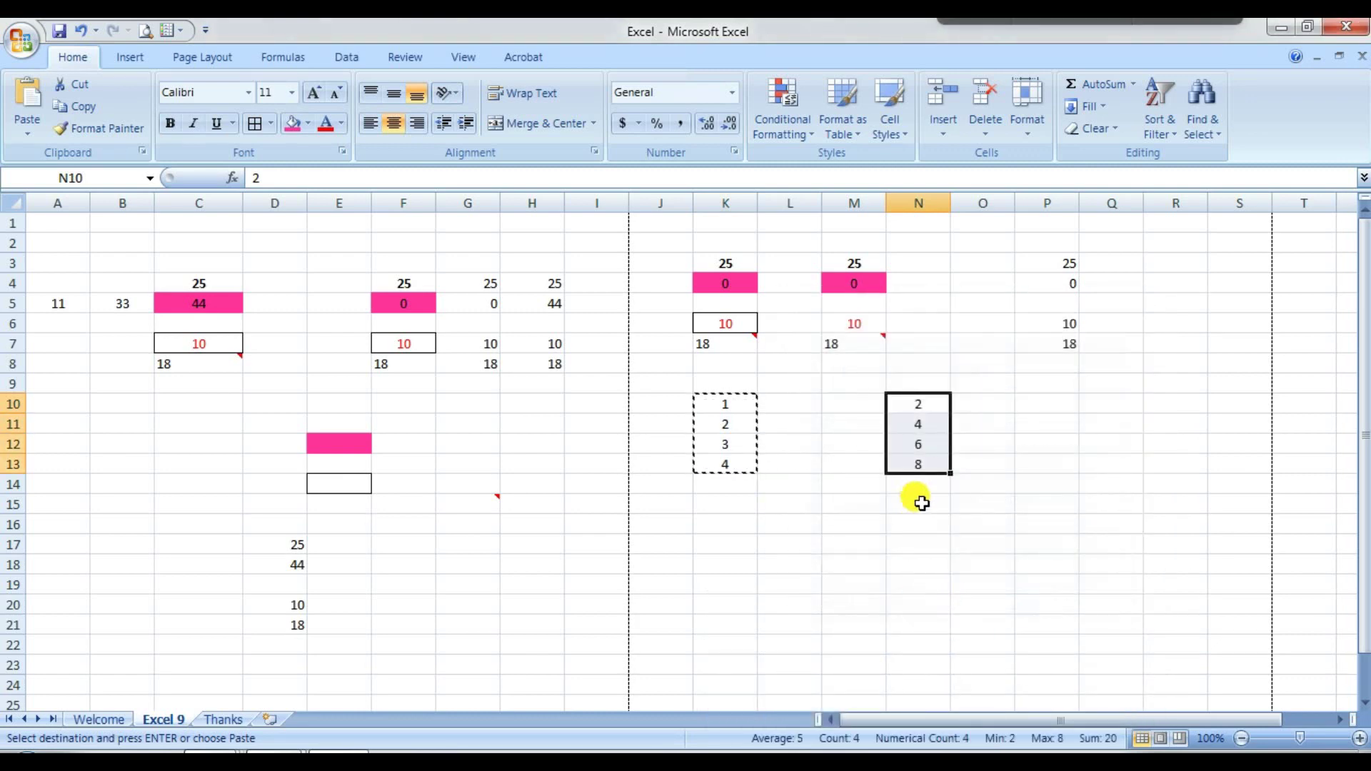
key("Escape")
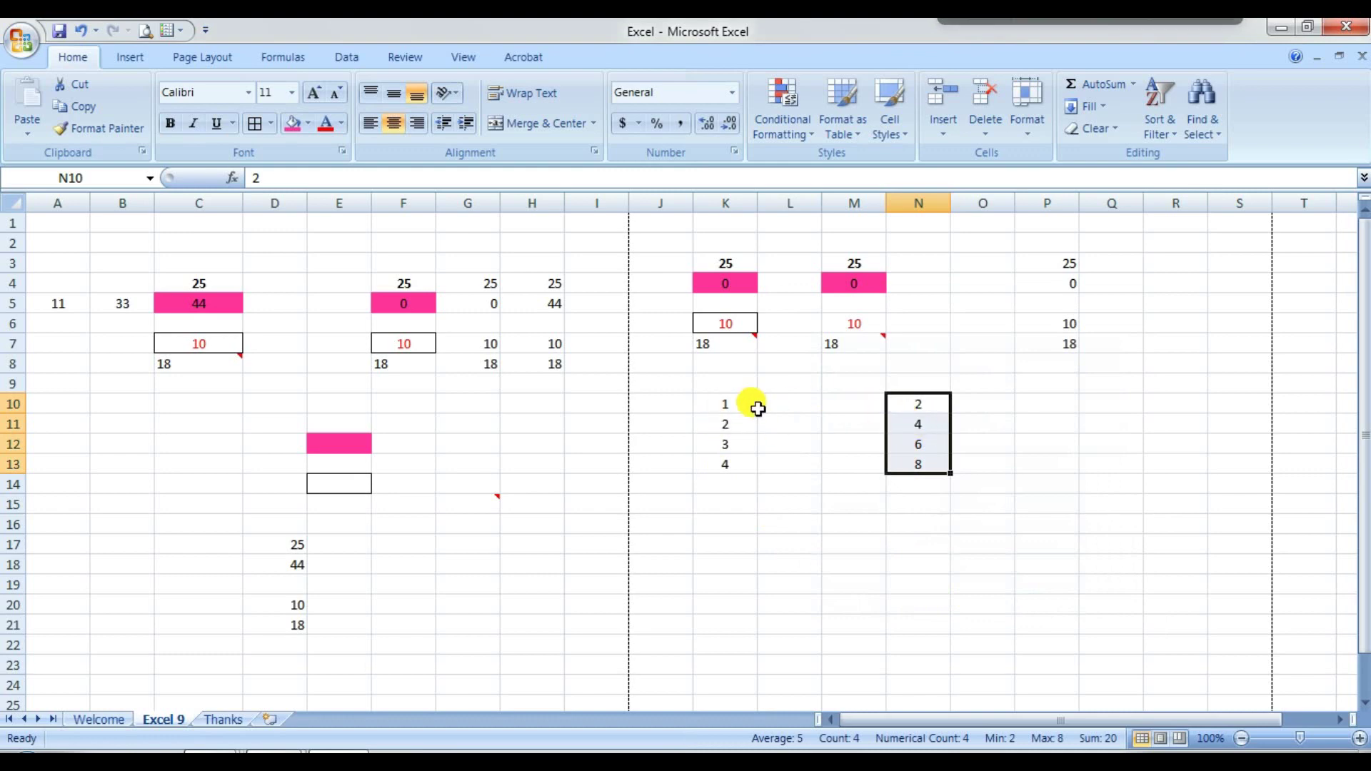
left_click(727, 399)
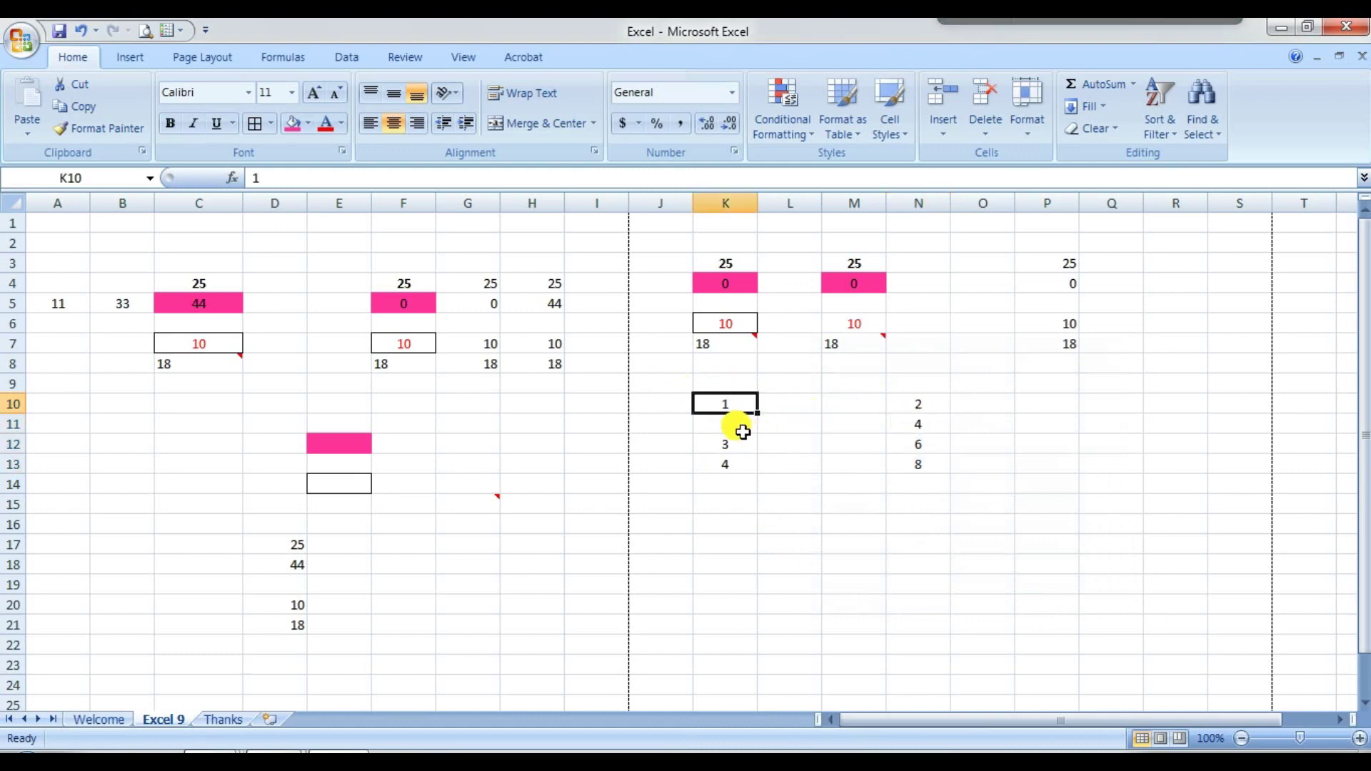
Paste Special K10:K13 onto N10:N13 with Divide, restoring four 2s, then recopy K10:K13
left_click(743, 428)
left_click(752, 443)
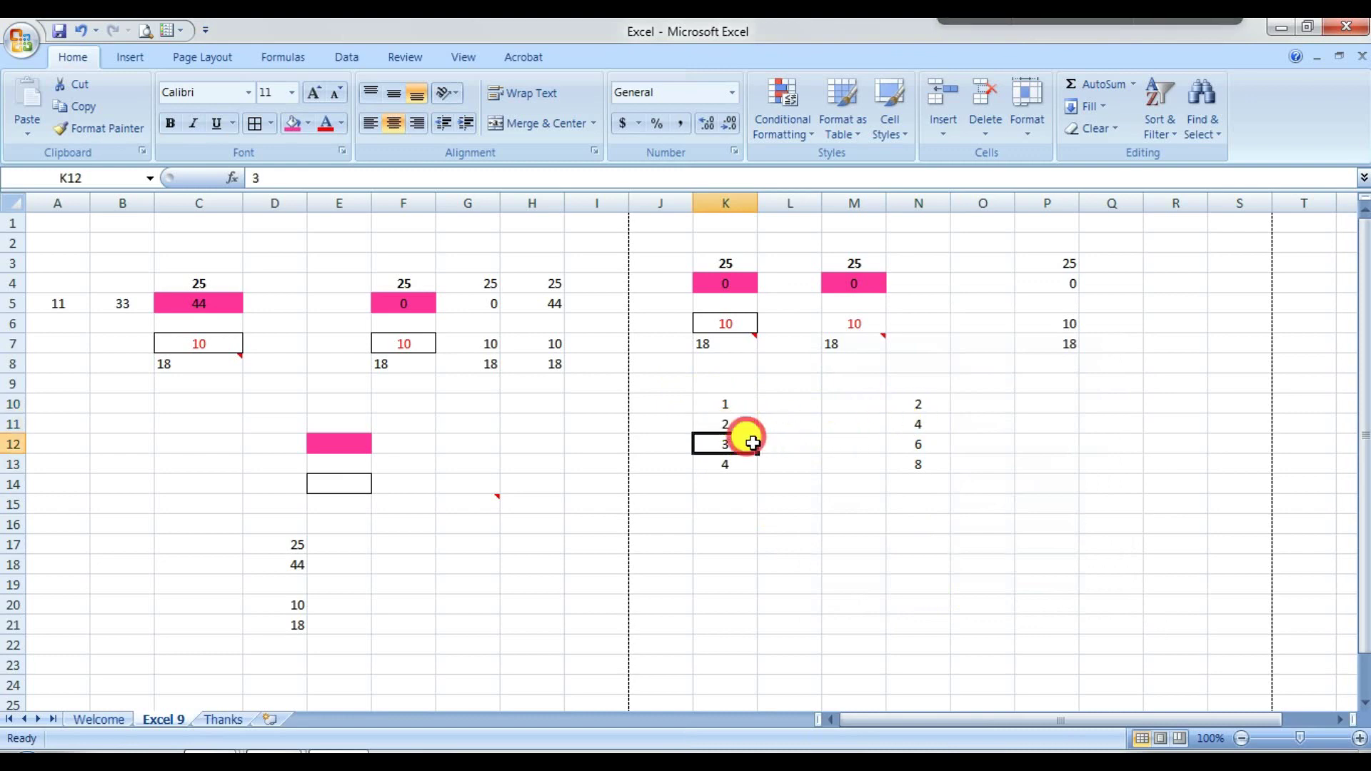
left_click_drag(752, 442, 814, 444)
left_click_drag(733, 400, 739, 471)
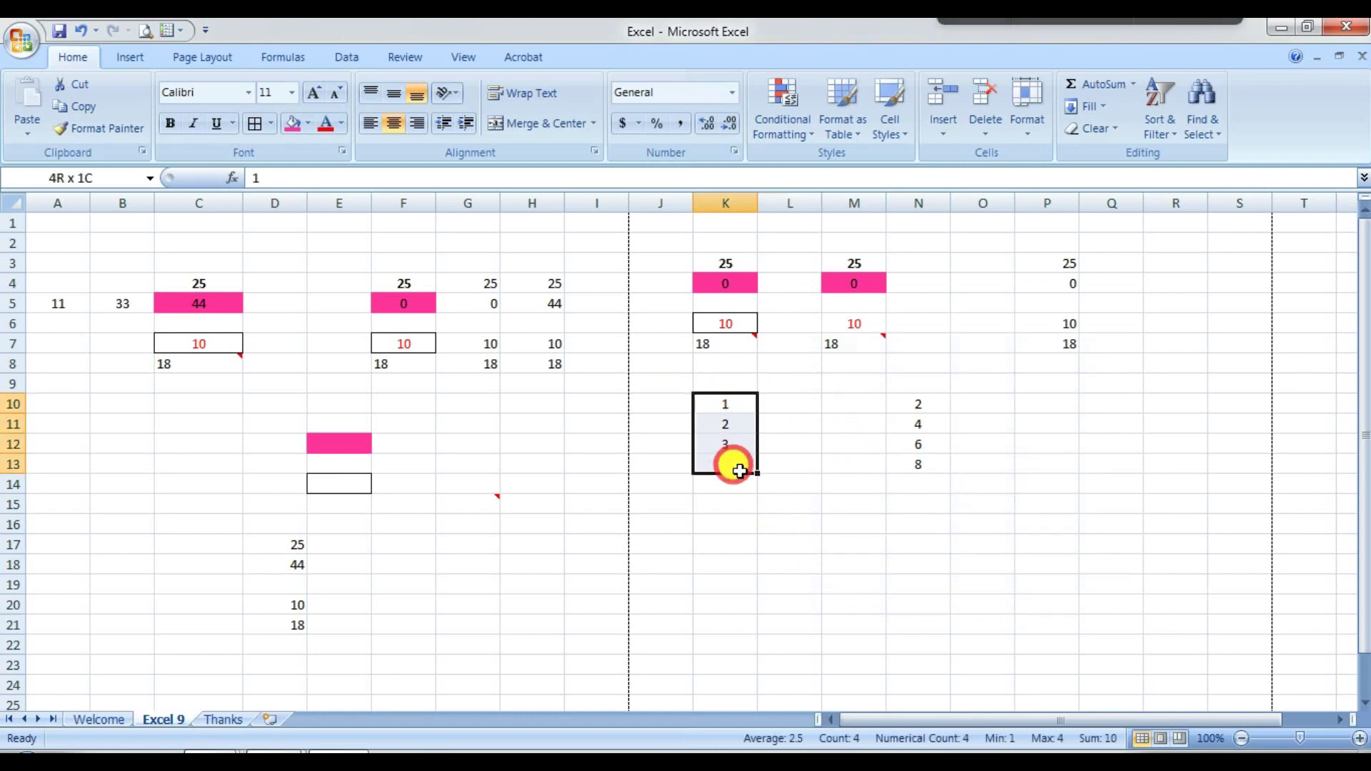
key("ctrl+c")
right_click(895, 404)
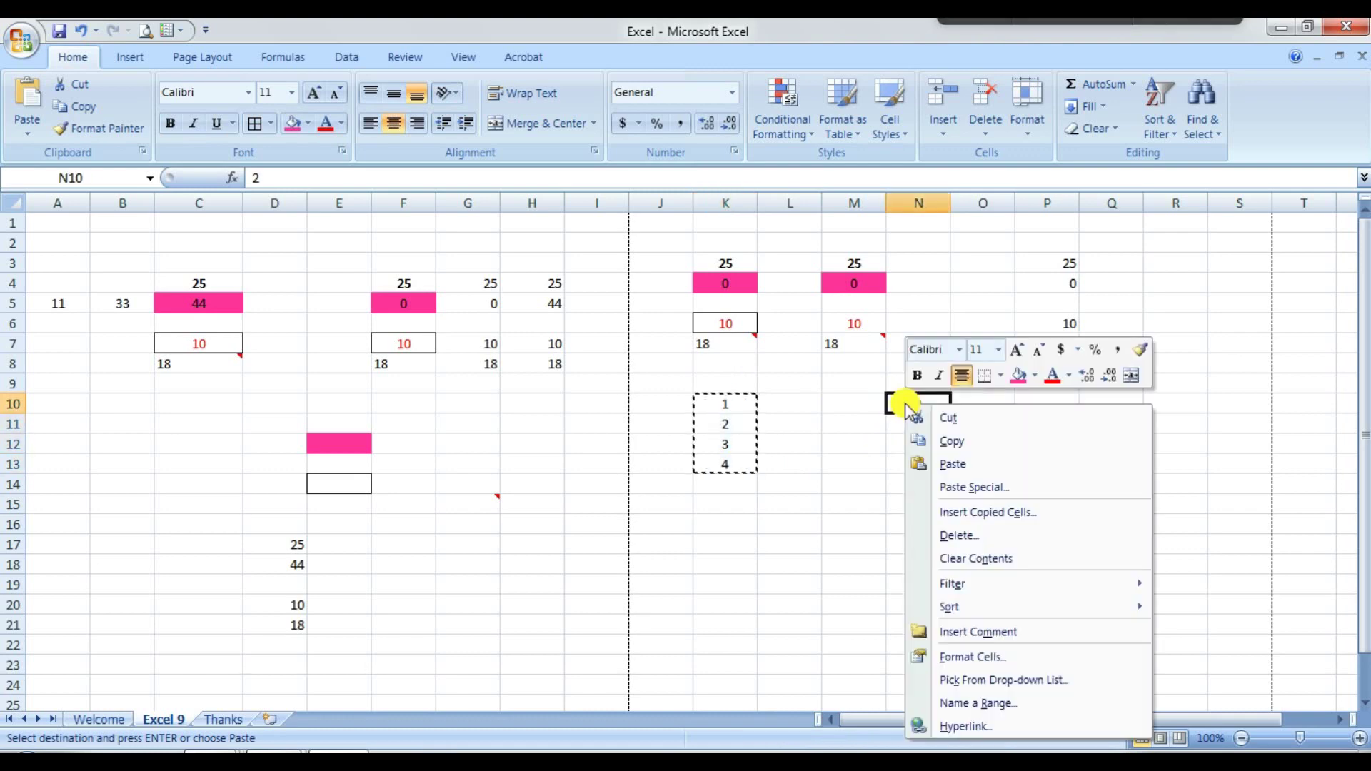
left_click(965, 489)
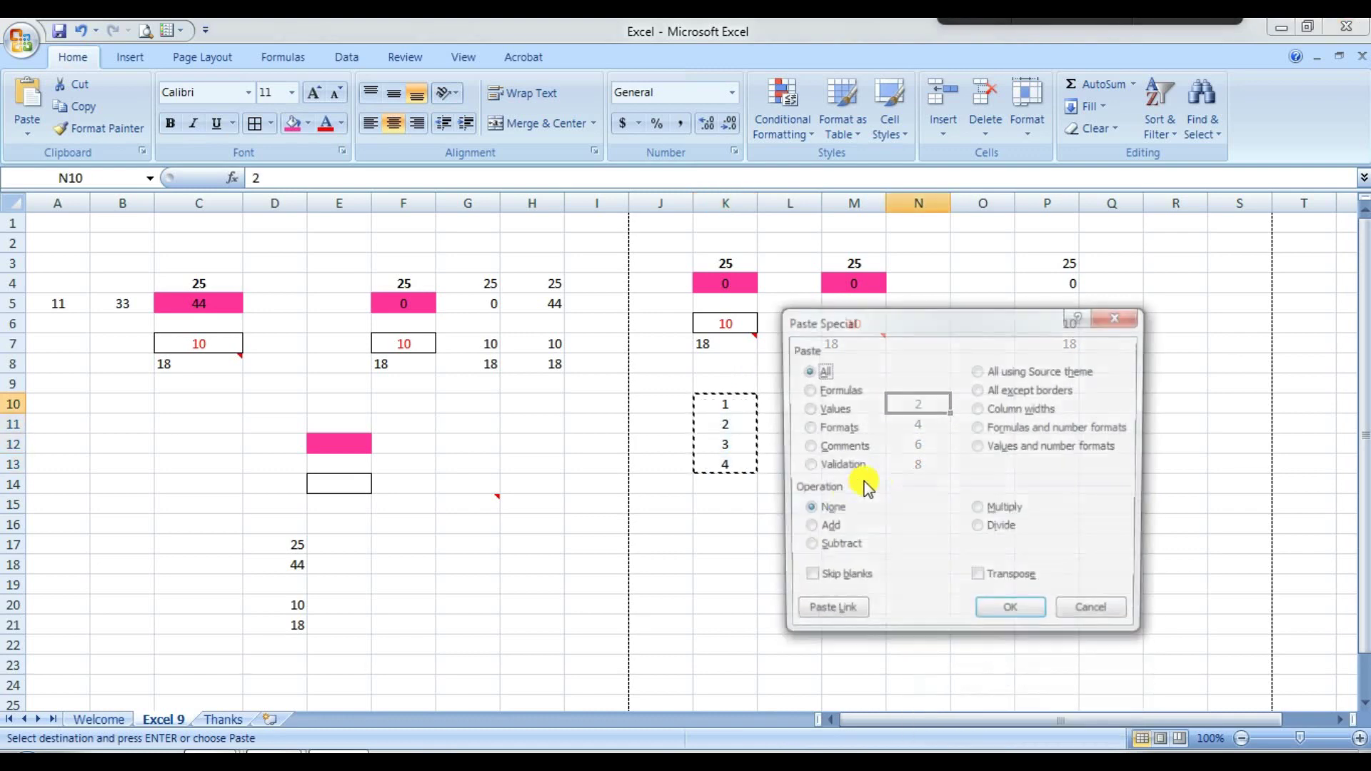
left_click(998, 532)
left_click(1013, 616)
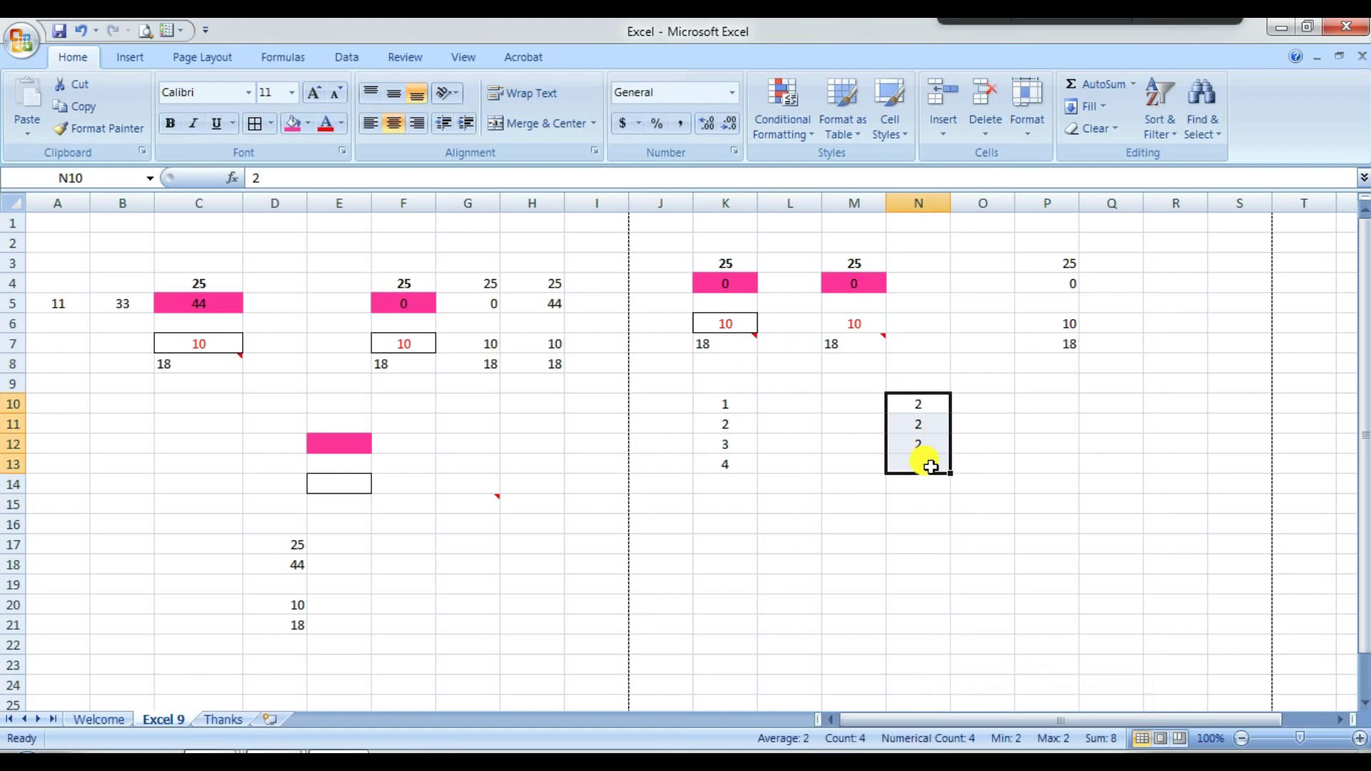
left_click_drag(732, 400, 735, 465)
key("ctrl+c")
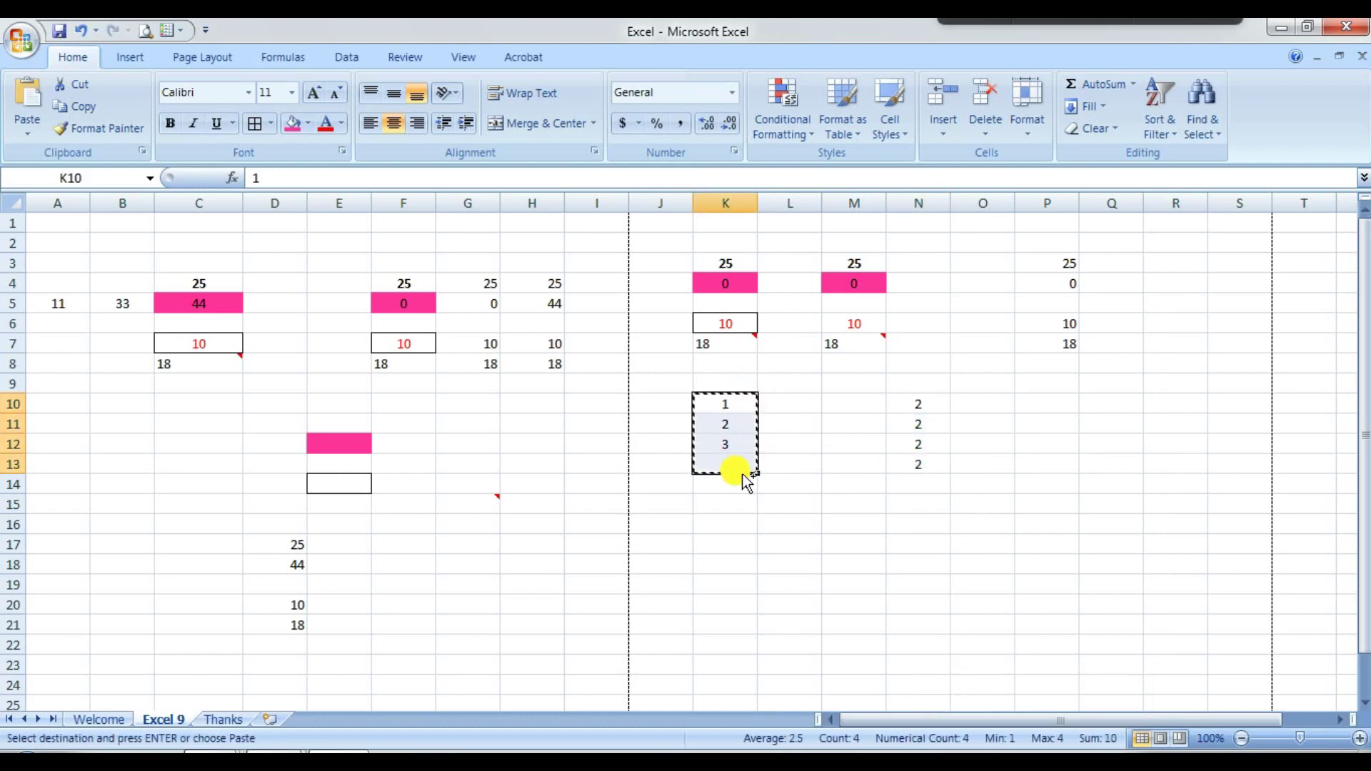
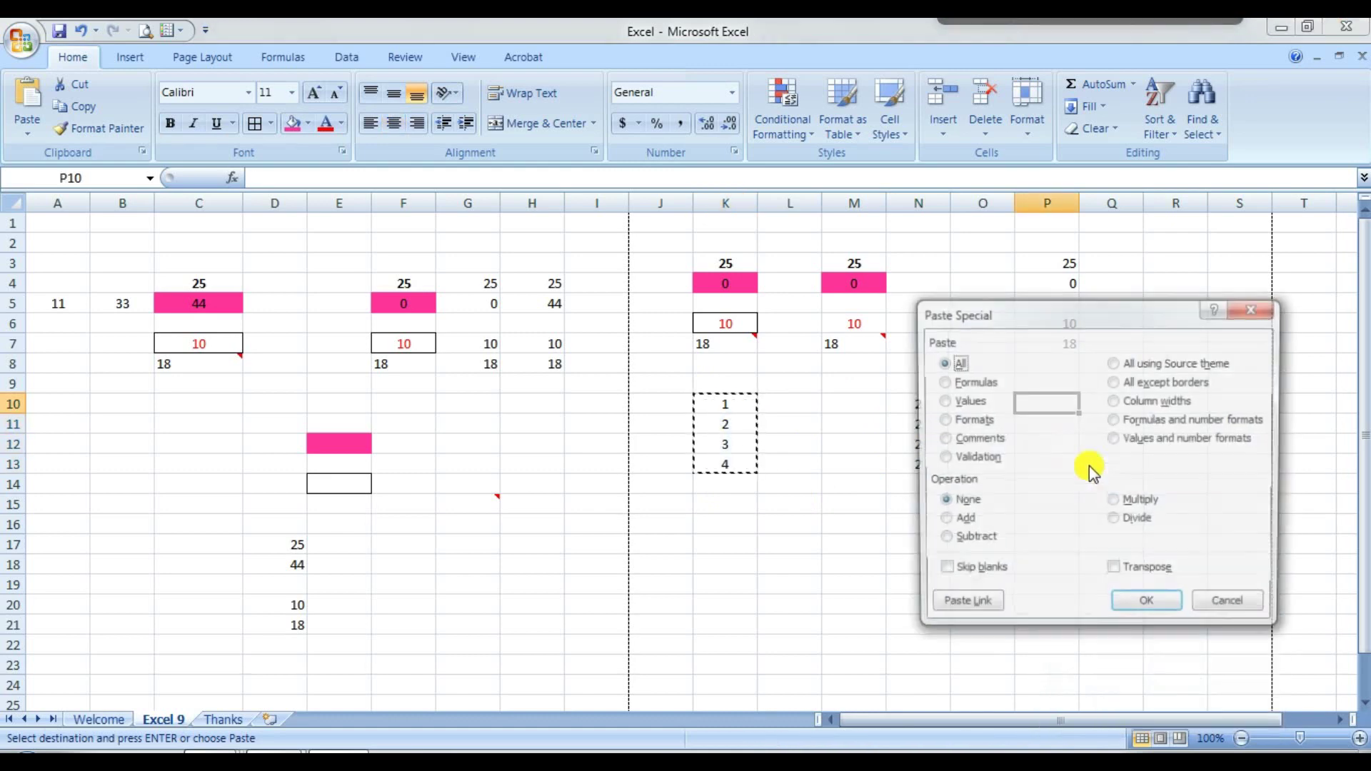
Paste the 1–4 column transposed as a row across P10:S10, then copy that row
left_click(1137, 575)
left_click(1142, 607)
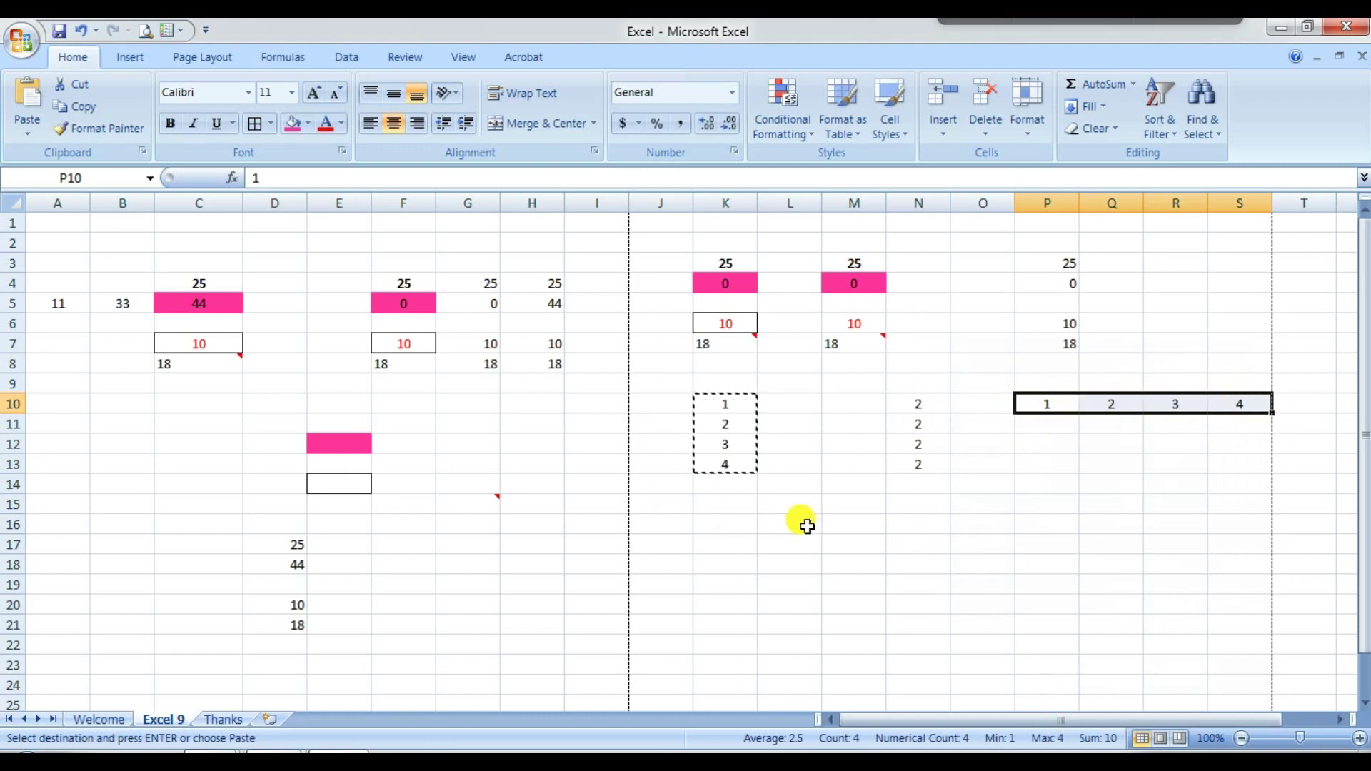
key("ctrl+c")
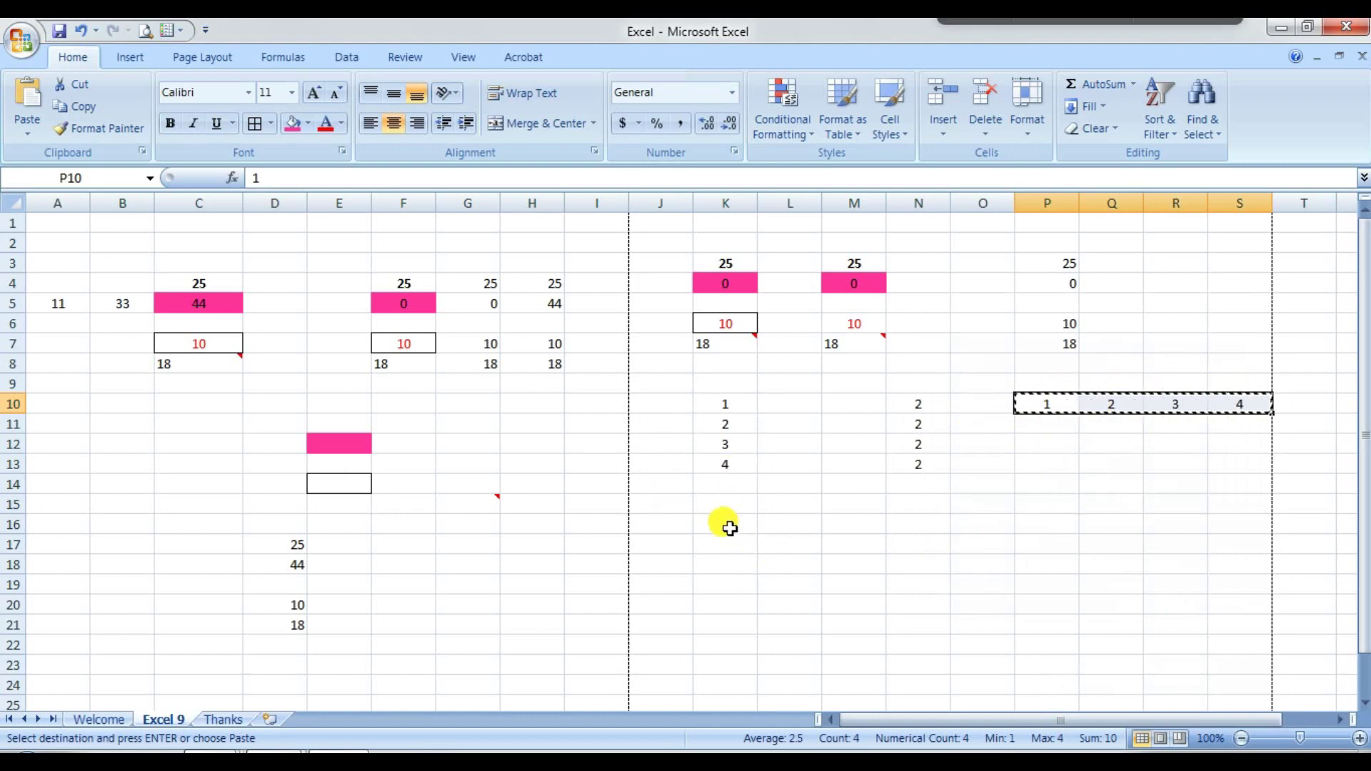
right_click(736, 523)
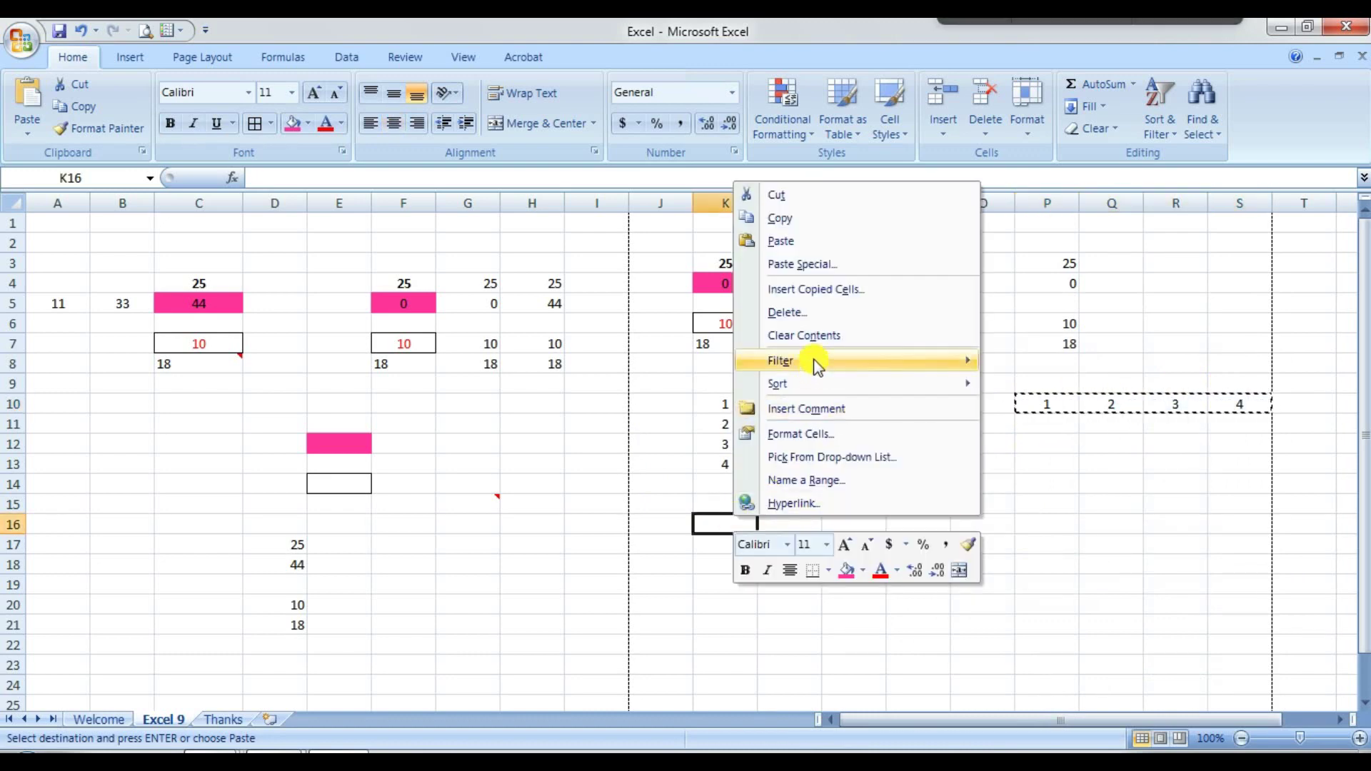
Paste the 1–4 row transposed back down into K16:K19 and clear the copy marquee
mouse_move(780, 361)
left_click(800, 273)
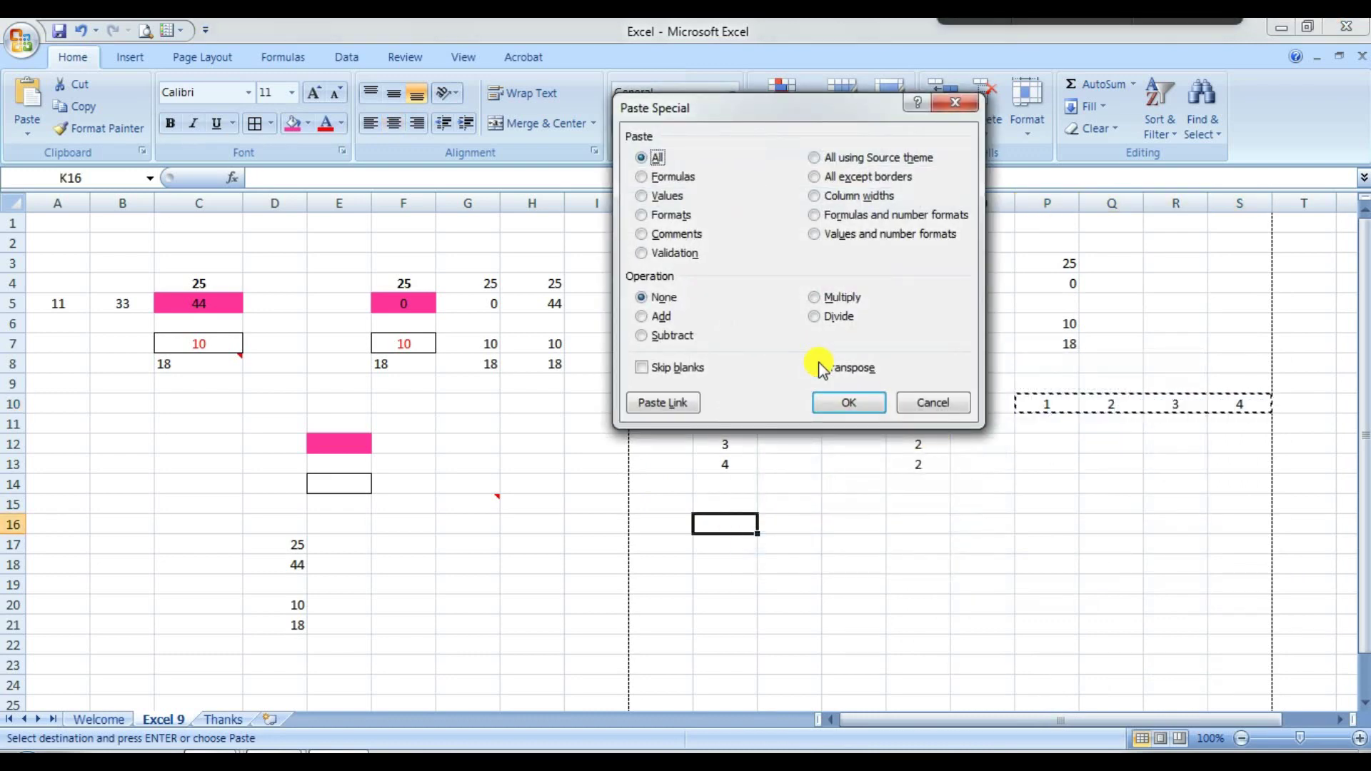
left_click(816, 368)
left_click(839, 402)
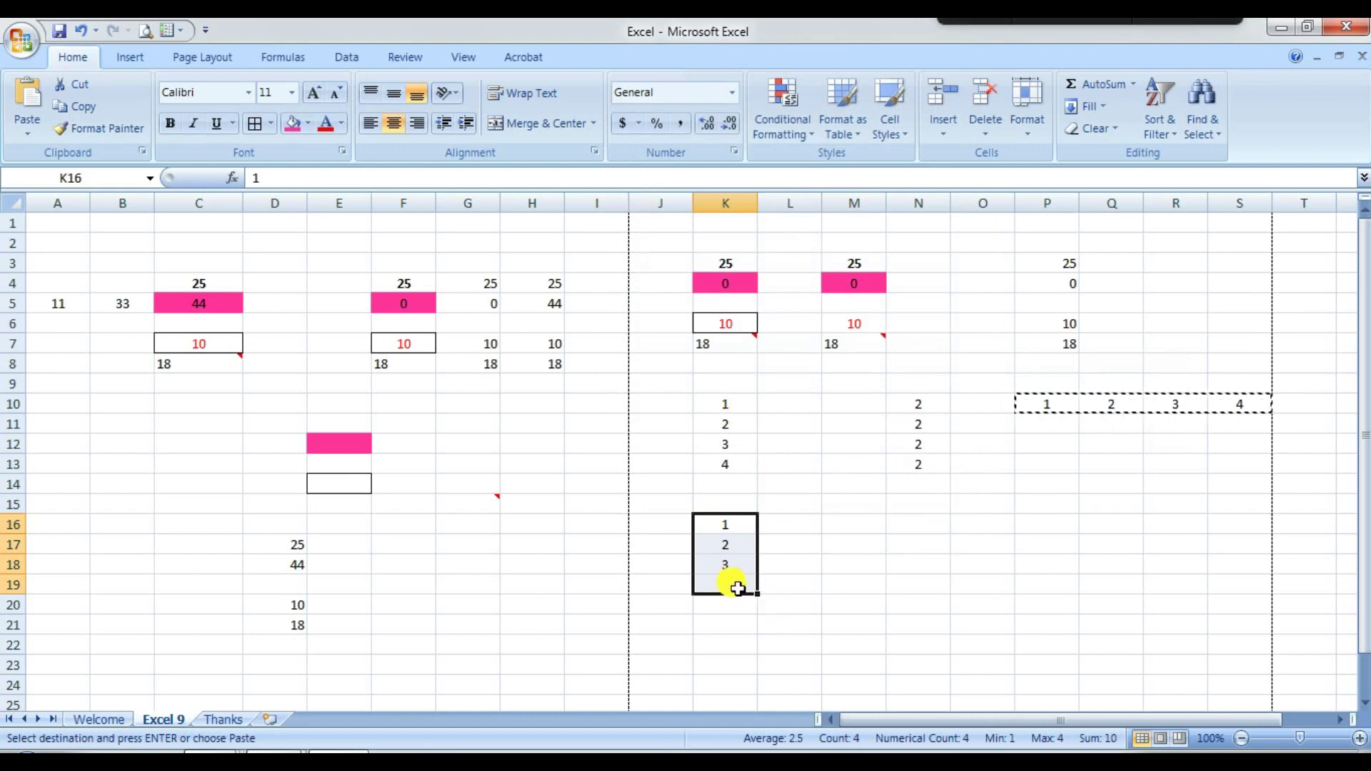
key("Escape")
Enter 6 in K21 and select the new values in column K
left_click(725, 625)
type("6")
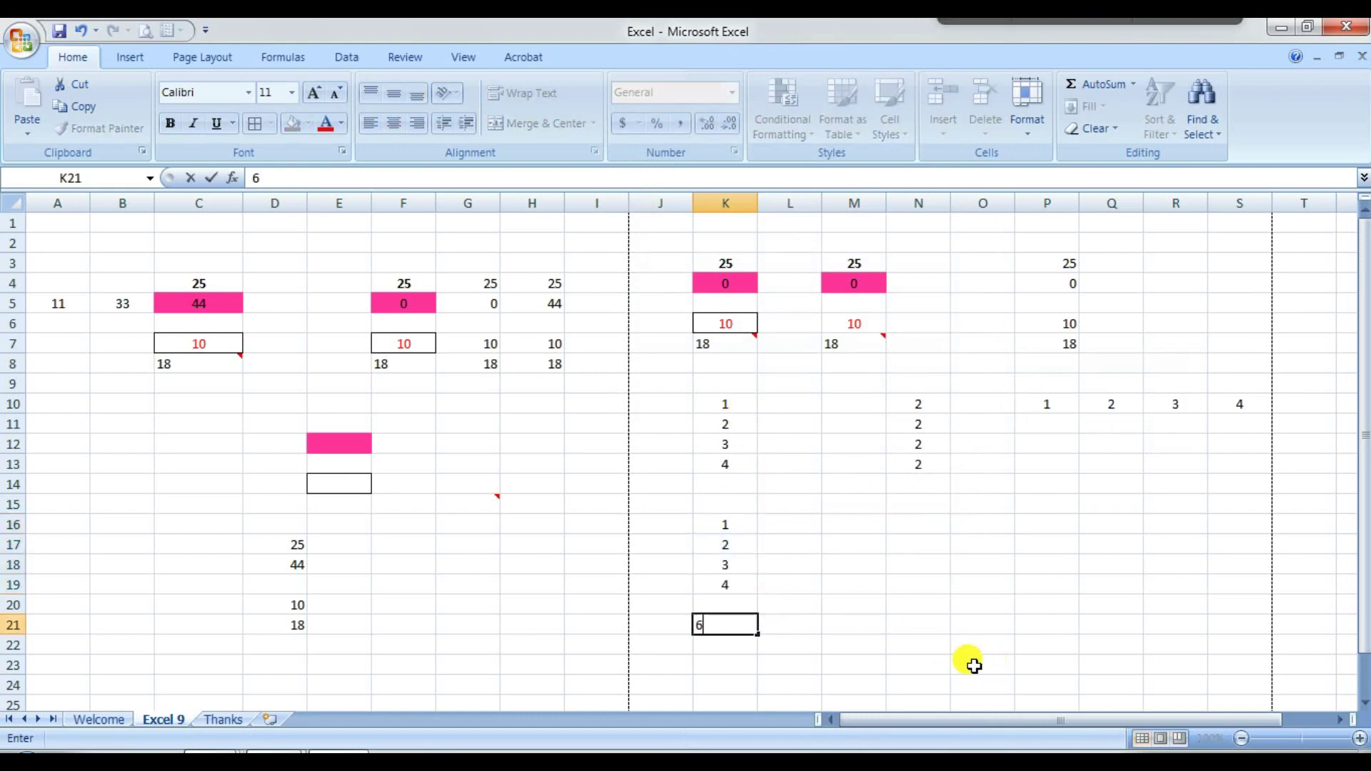
key("Return")
scroll(786, 599, "down", 2)
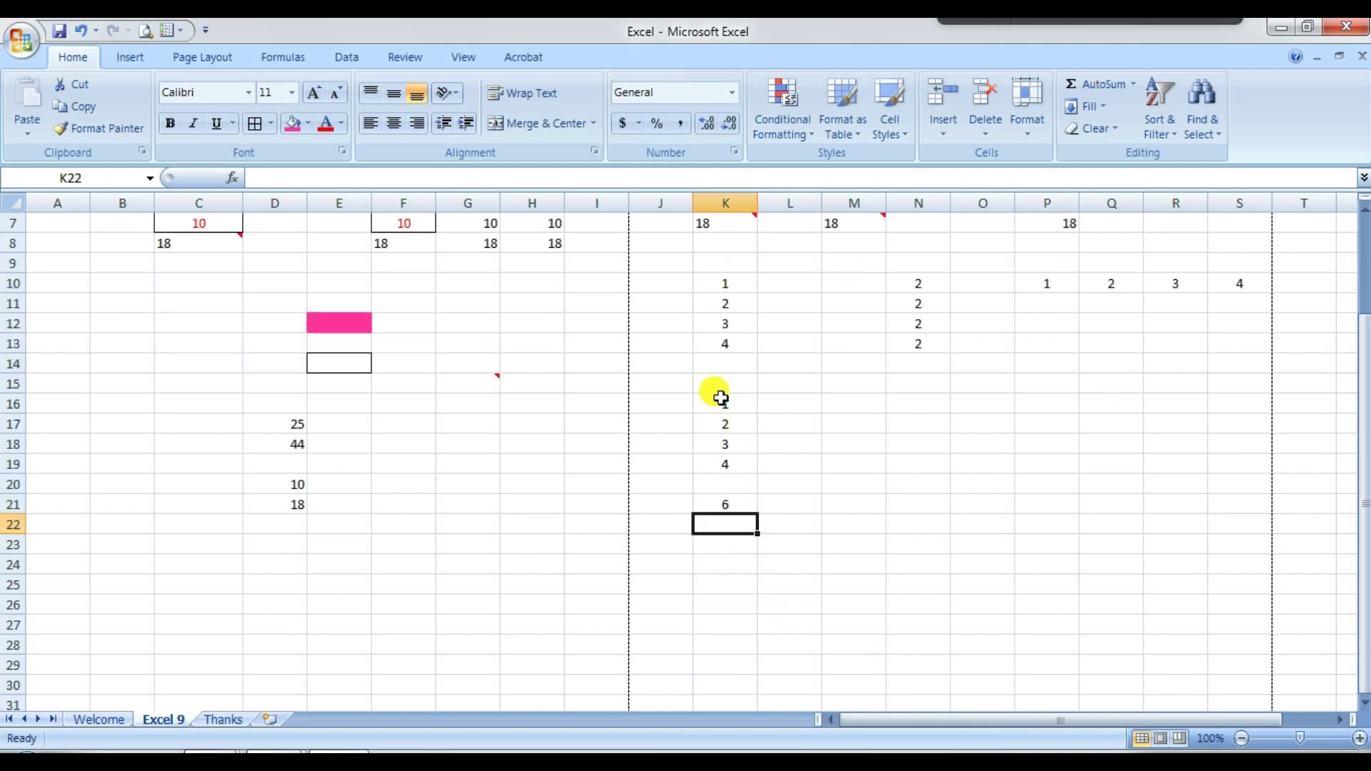
left_click_drag(718, 402, 739, 497)
Type 1, 2, 3, 4, 4, 2 down N16:N21, then select K16:K21
left_click(918, 401)
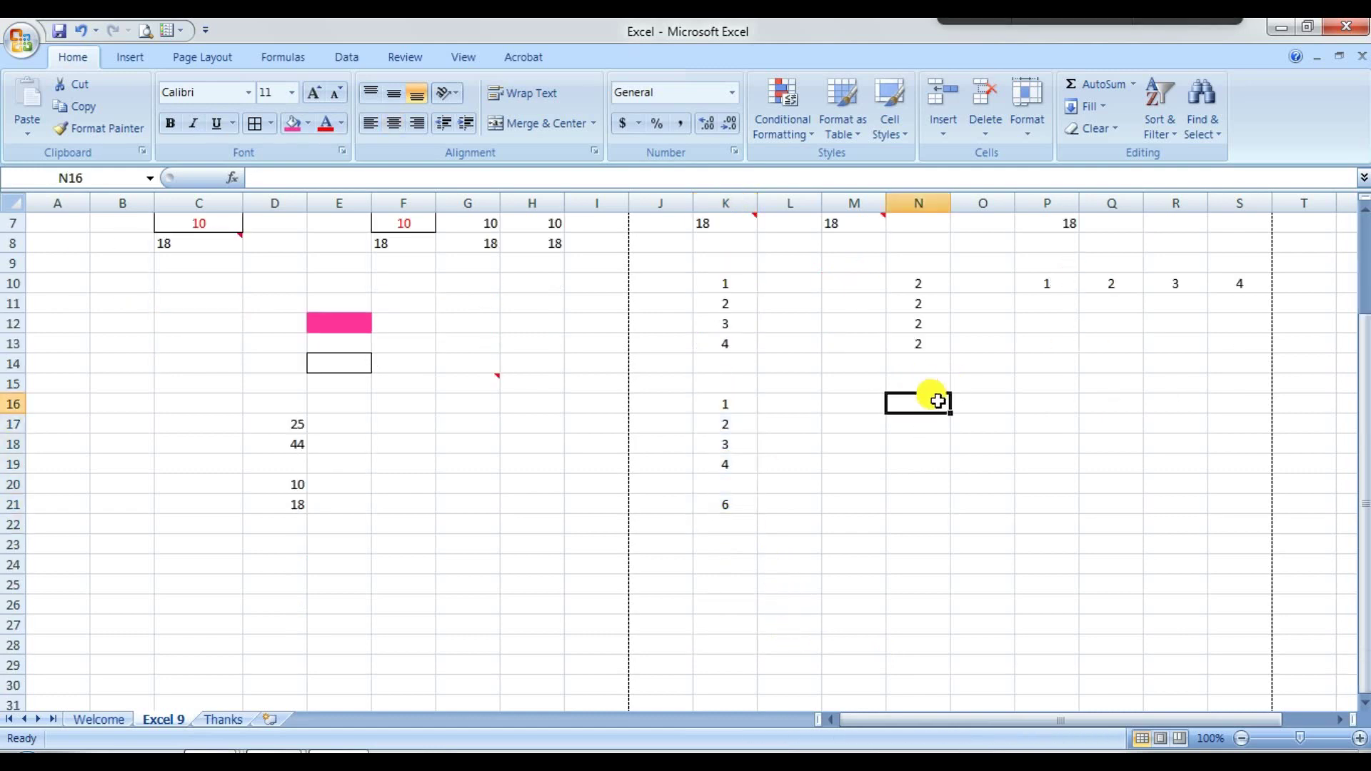
type("1")
key("Return")
type("2")
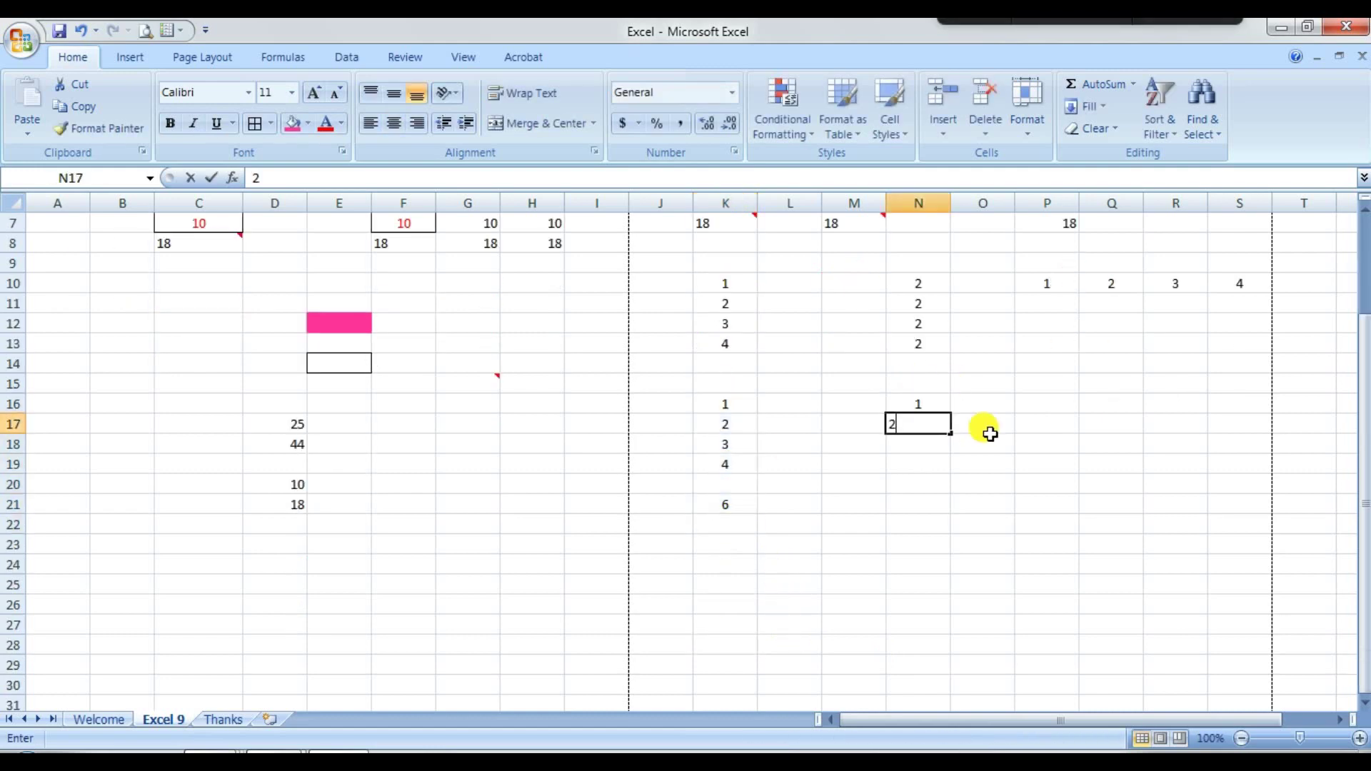
key("Return")
type("3")
key("Return")
key("Return")
type("4")
key("Return")
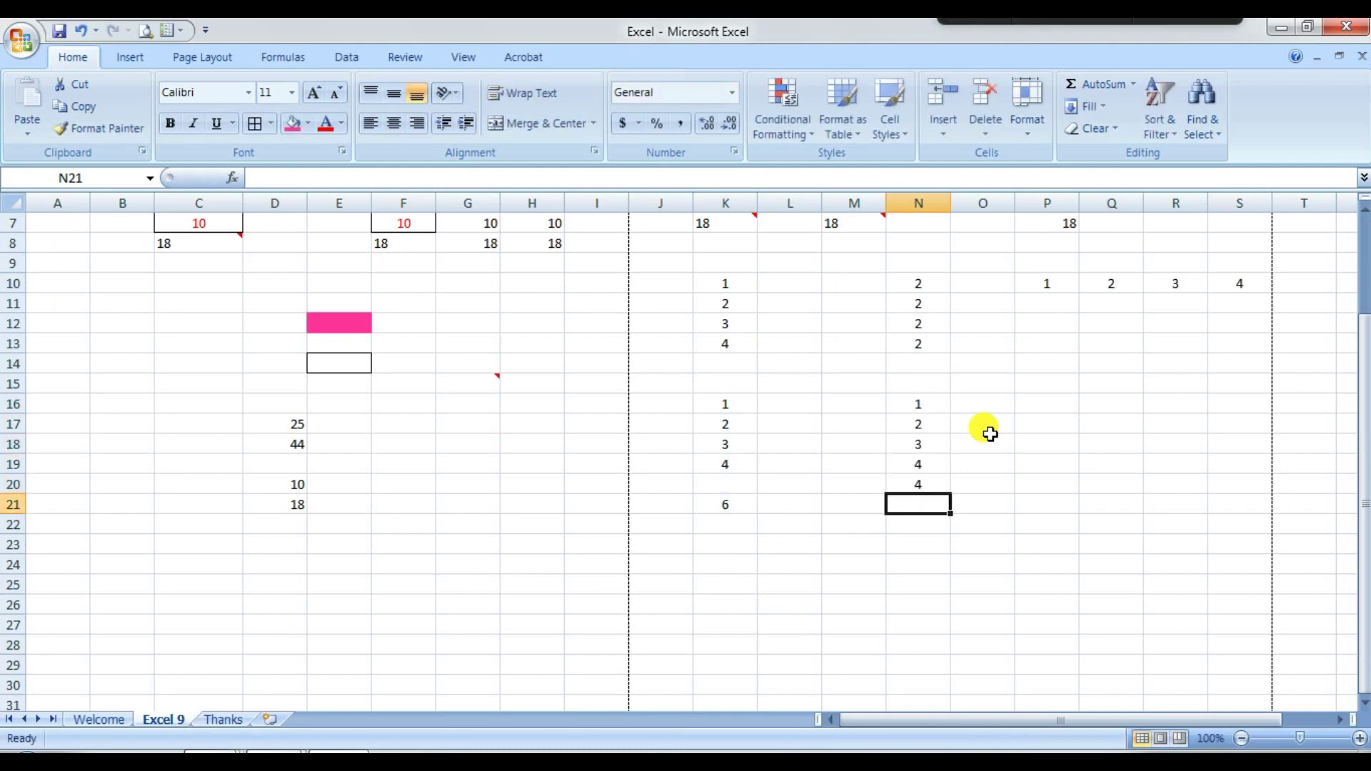
type("2")
key("Return")
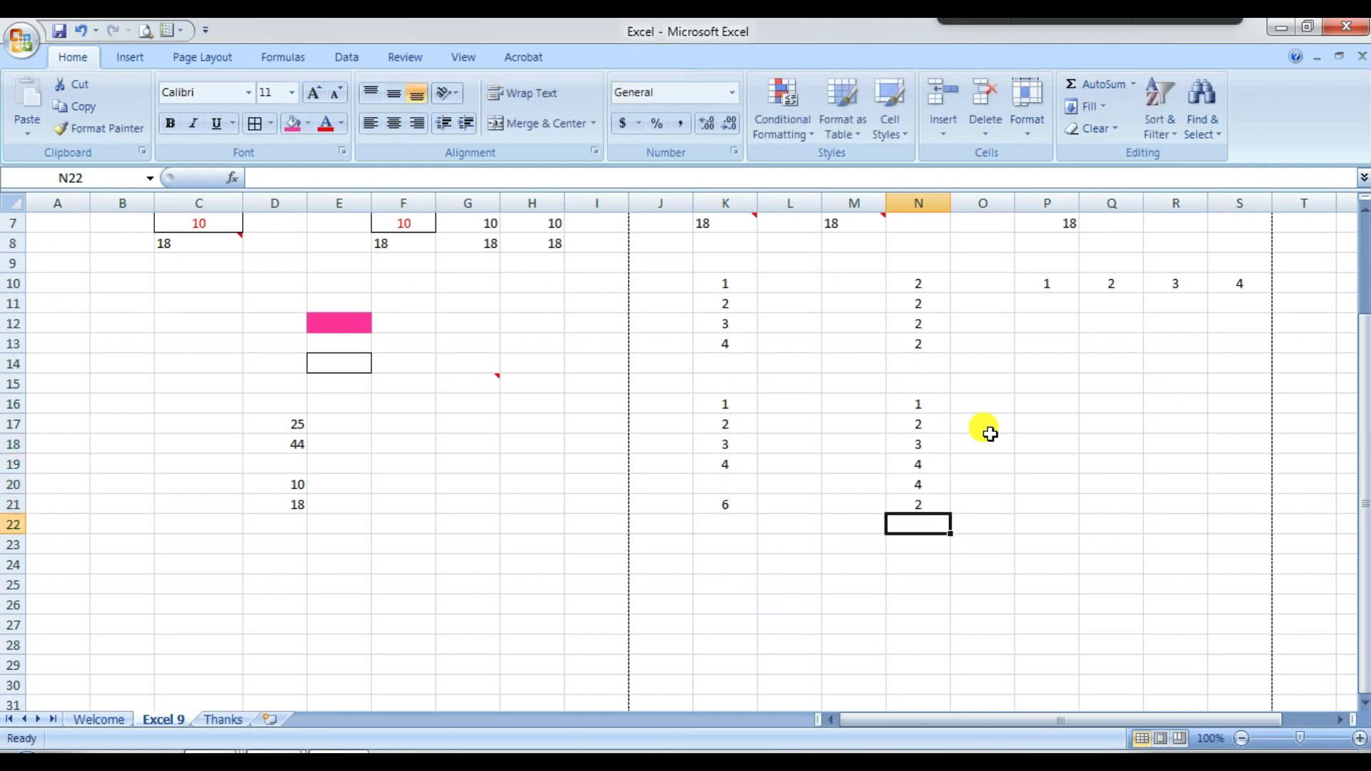
left_click_drag(723, 406, 732, 510)
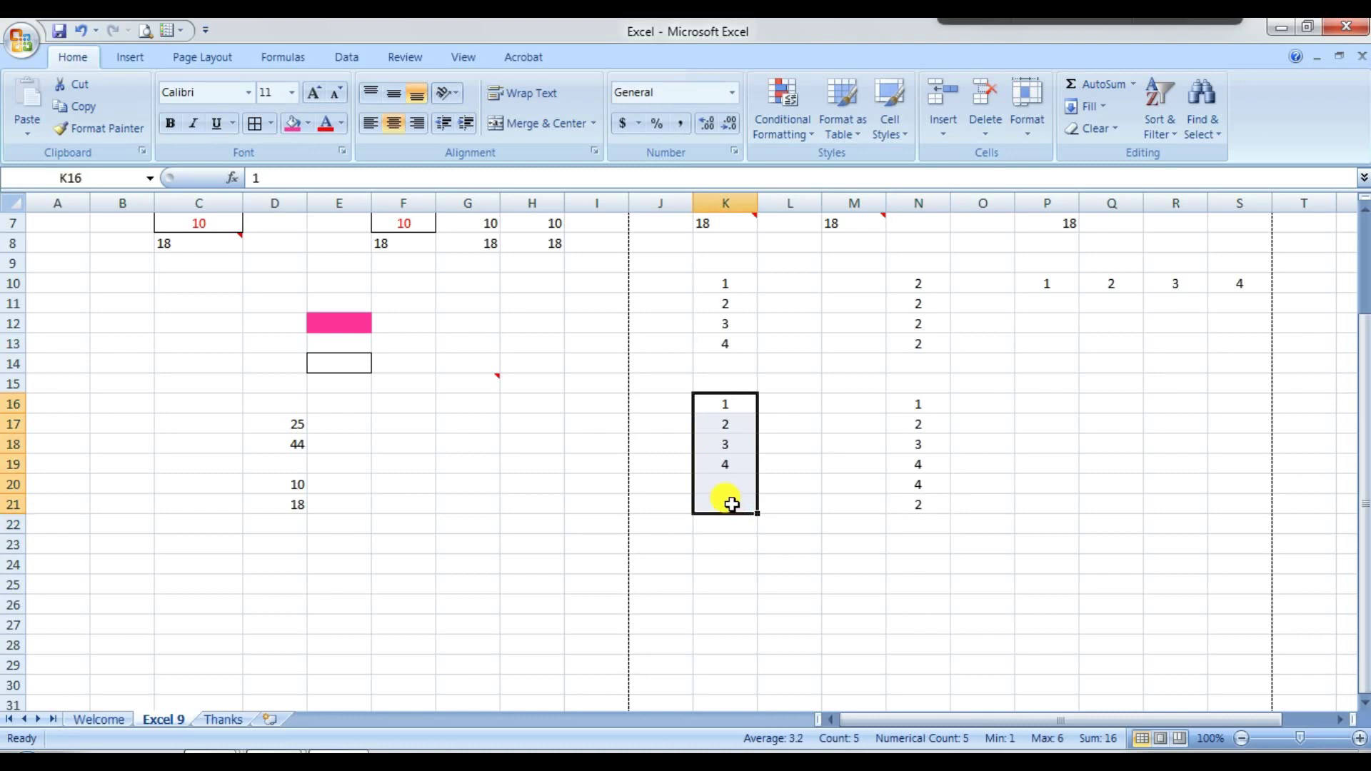
key("ctrl+c")
right_click(914, 402)
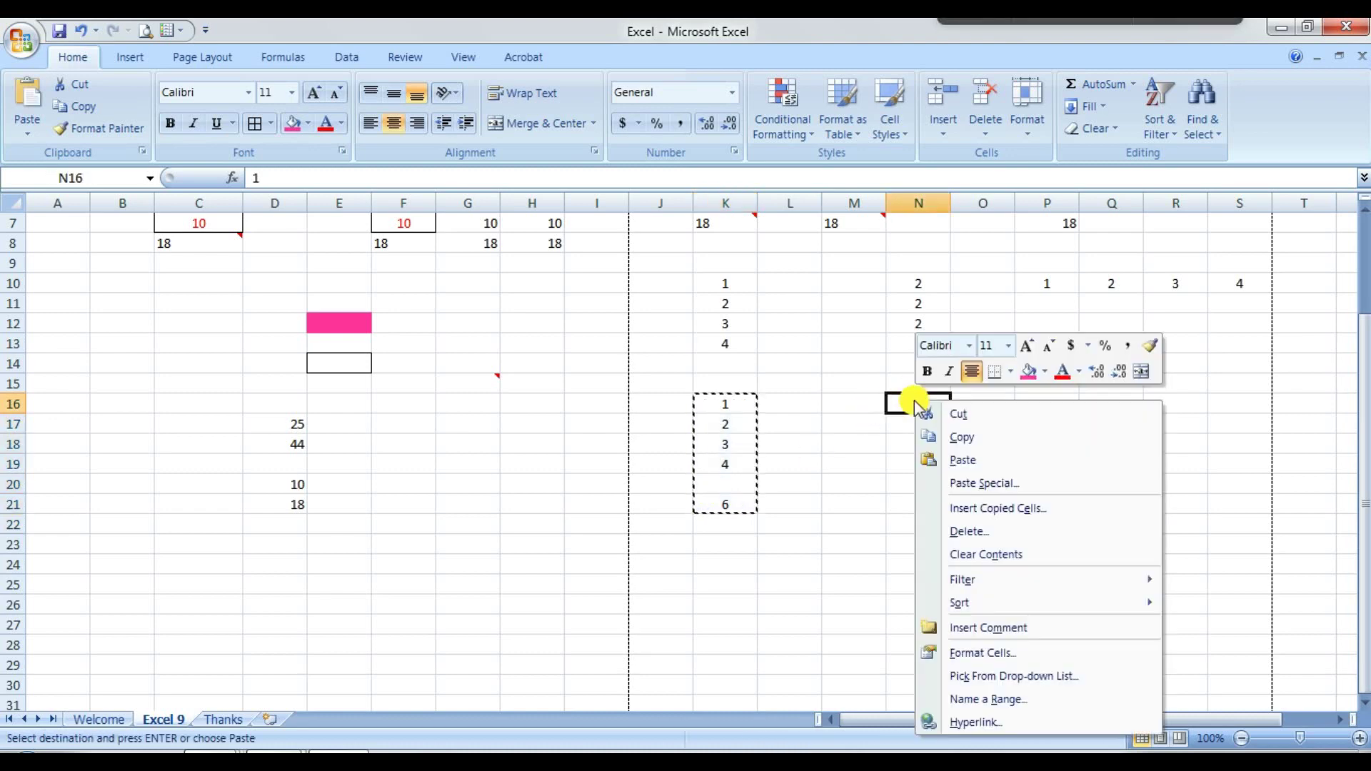
left_click(975, 486)
left_click(1014, 617)
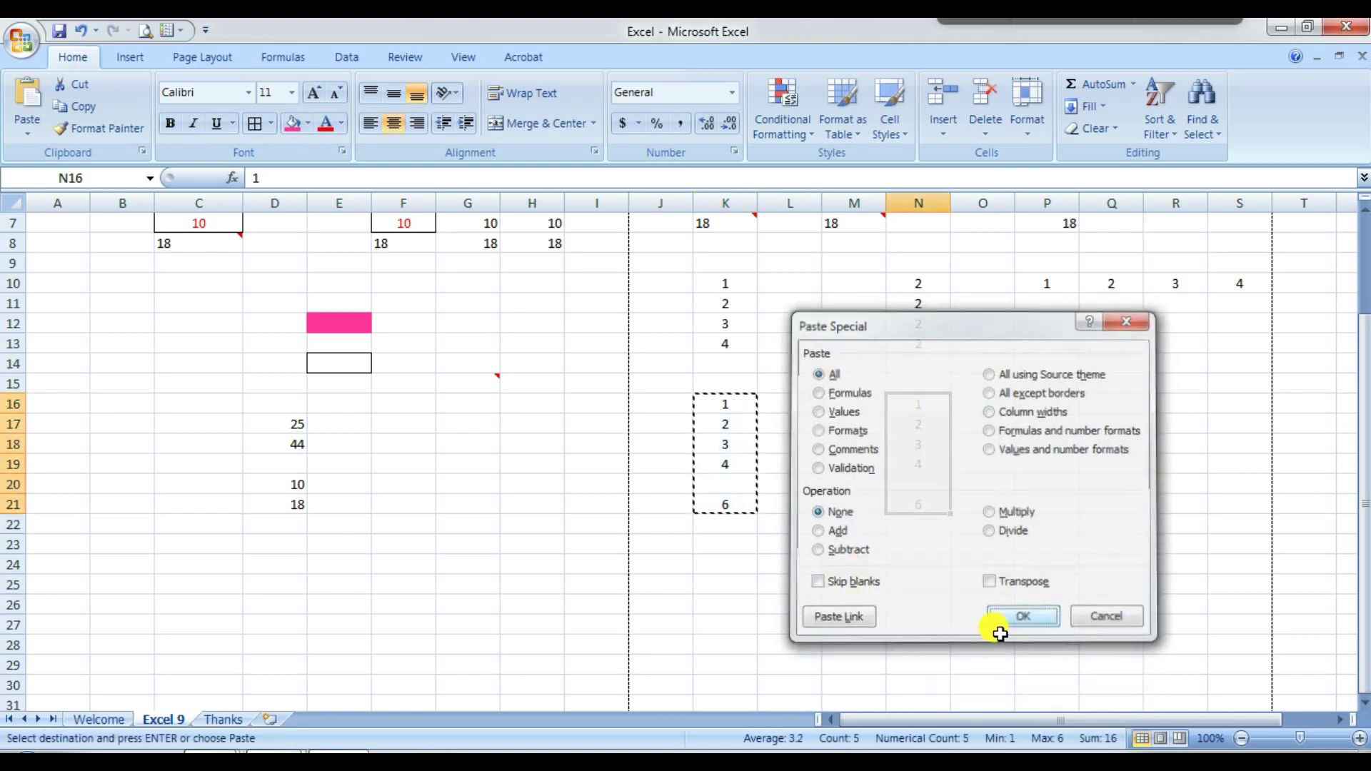
left_click(927, 503)
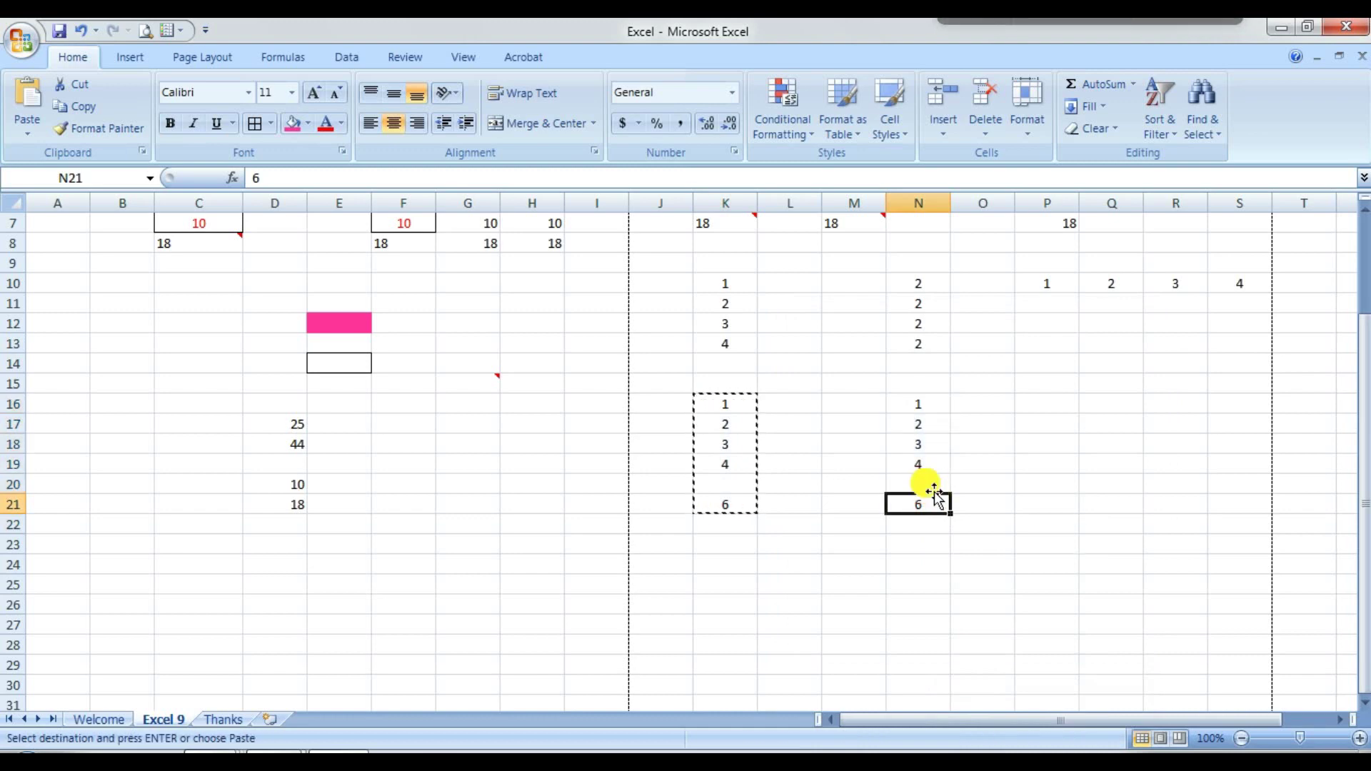
left_click(927, 485)
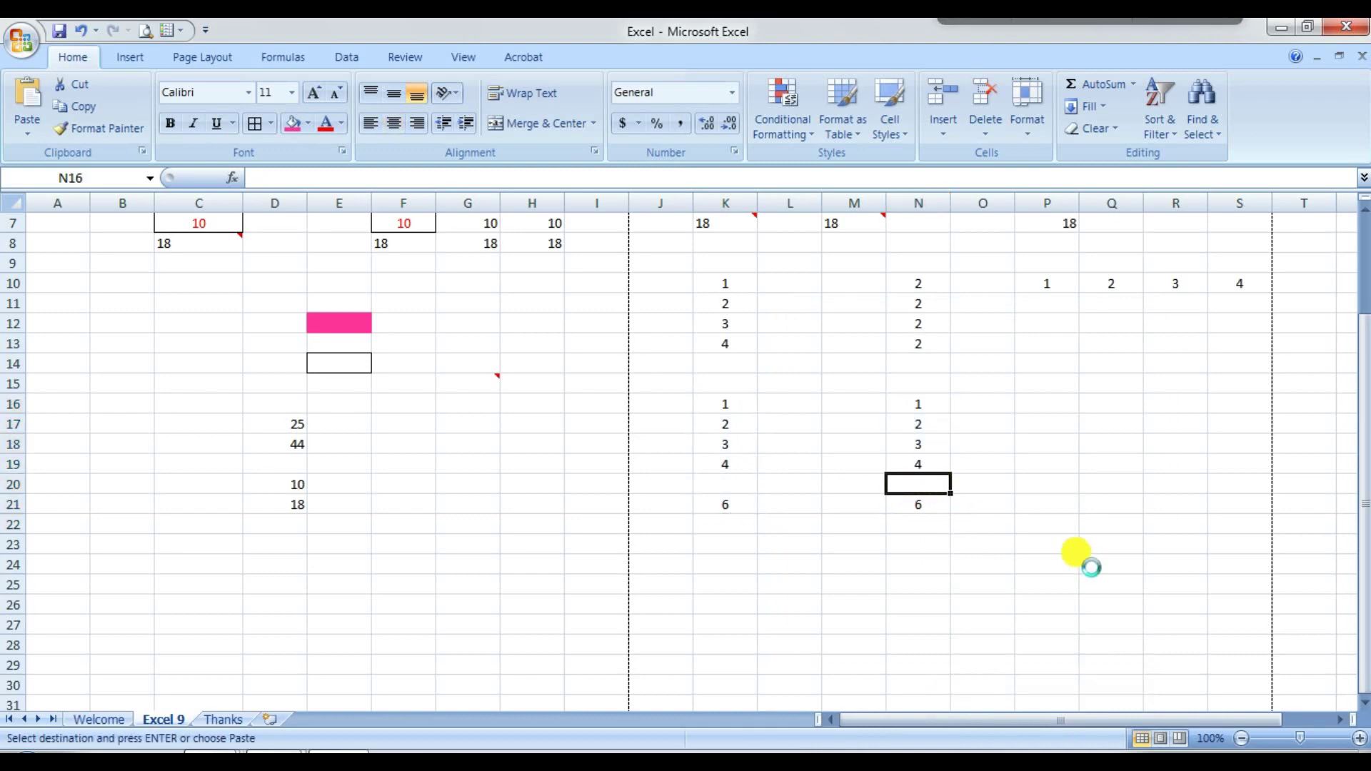
key("ctrl+z")
left_click(998, 502)
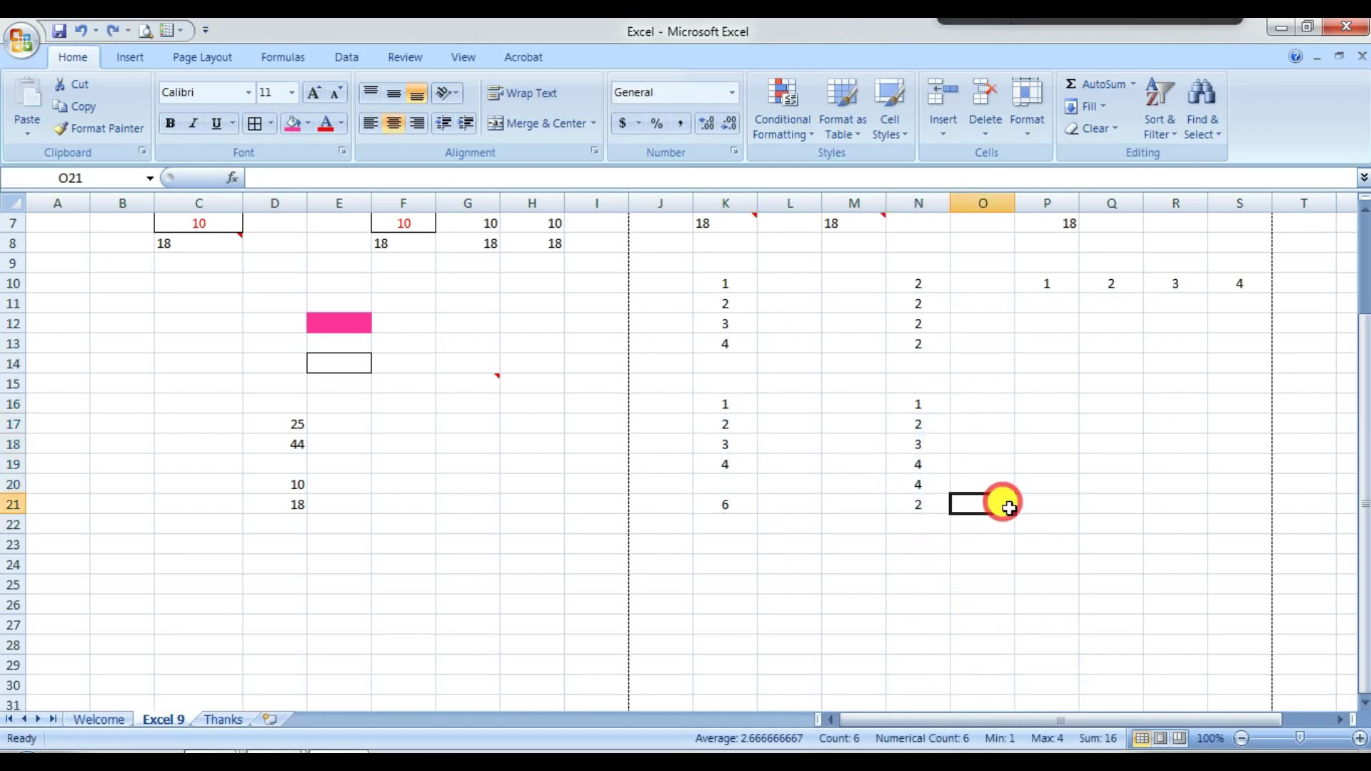
left_click(915, 483)
key("ctrl+d")
left_click_drag(720, 396, 739, 504)
Paste K16:K21 into N16 with Skip blanks, so N20 keeps 4, giving 1, 2, 3, 4, 4, 6
key("ctrl+c")
left_click(904, 400)
right_click(908, 399)
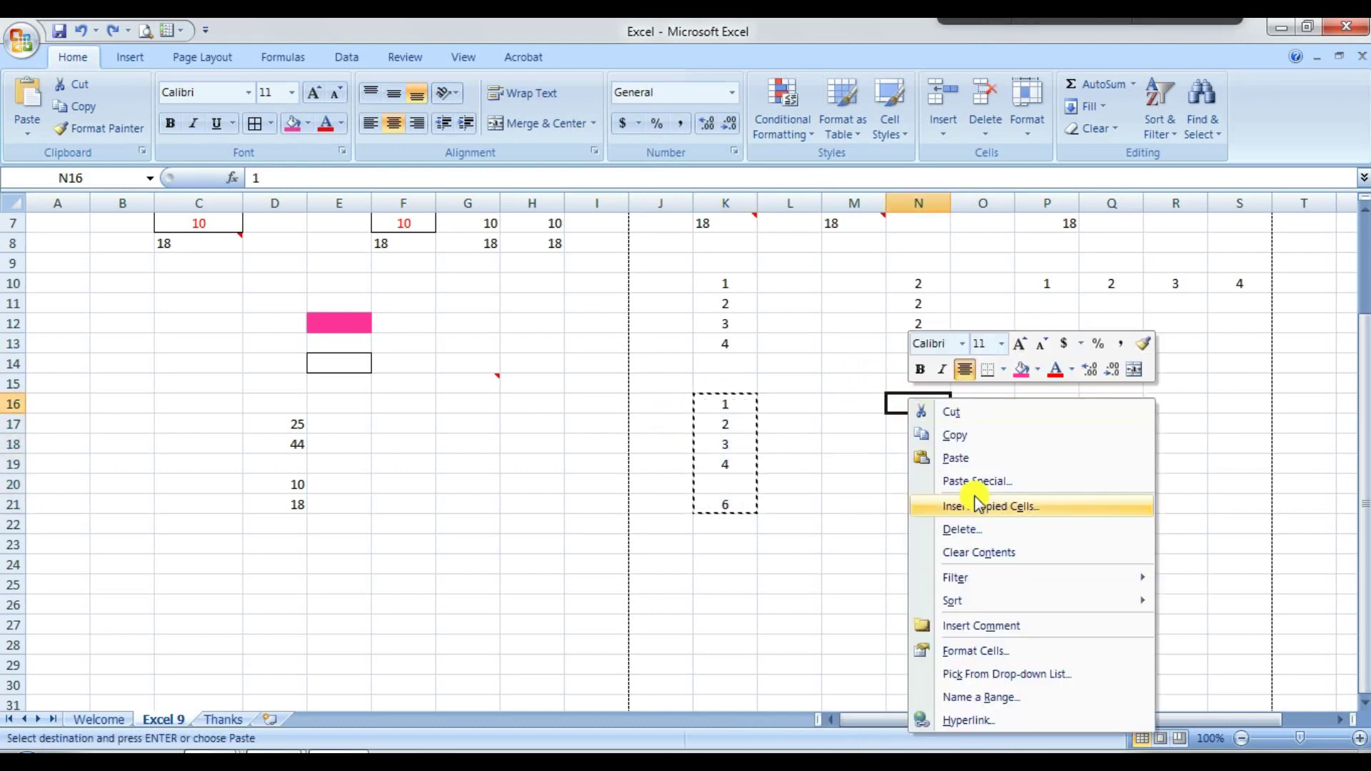
left_click(968, 482)
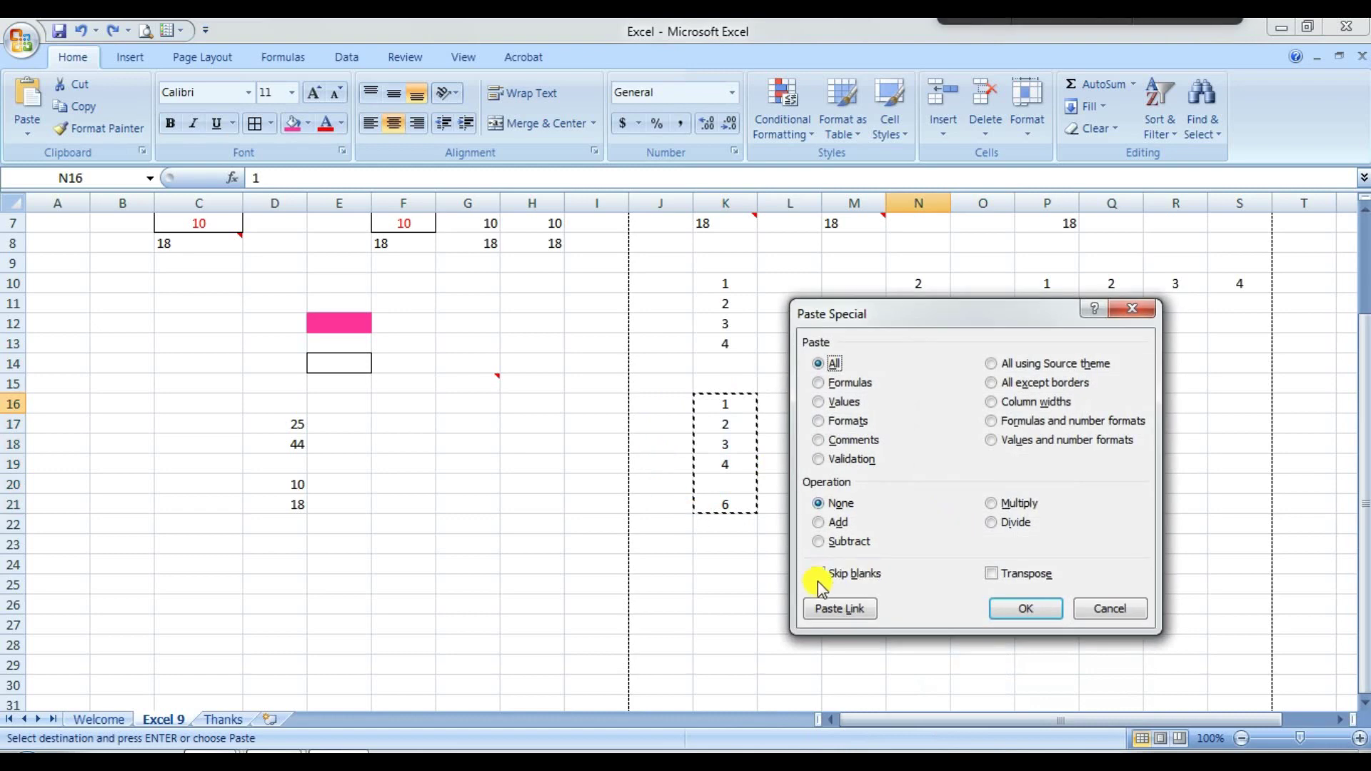
left_click(822, 576)
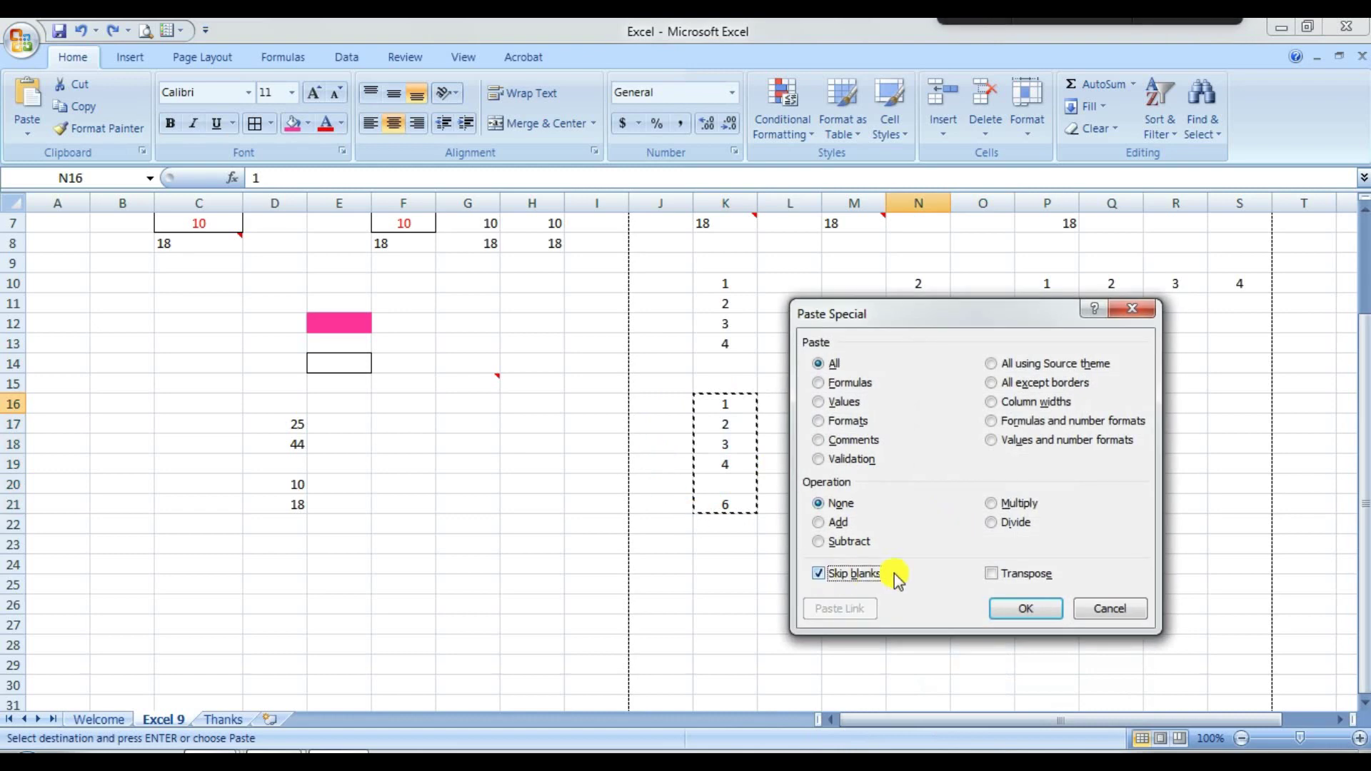
left_click(1018, 608)
left_click(914, 483)
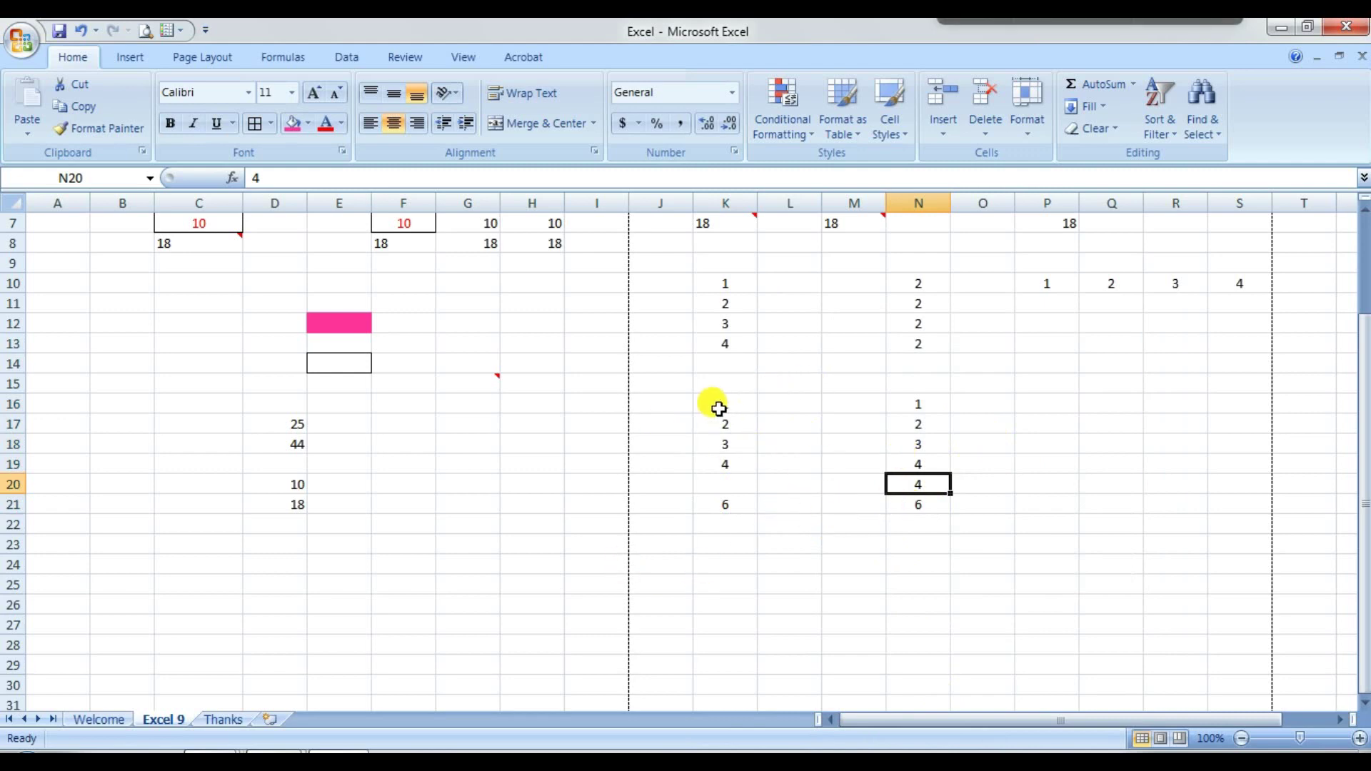
left_click_drag(718, 409, 741, 505)
key("ctrl+c")
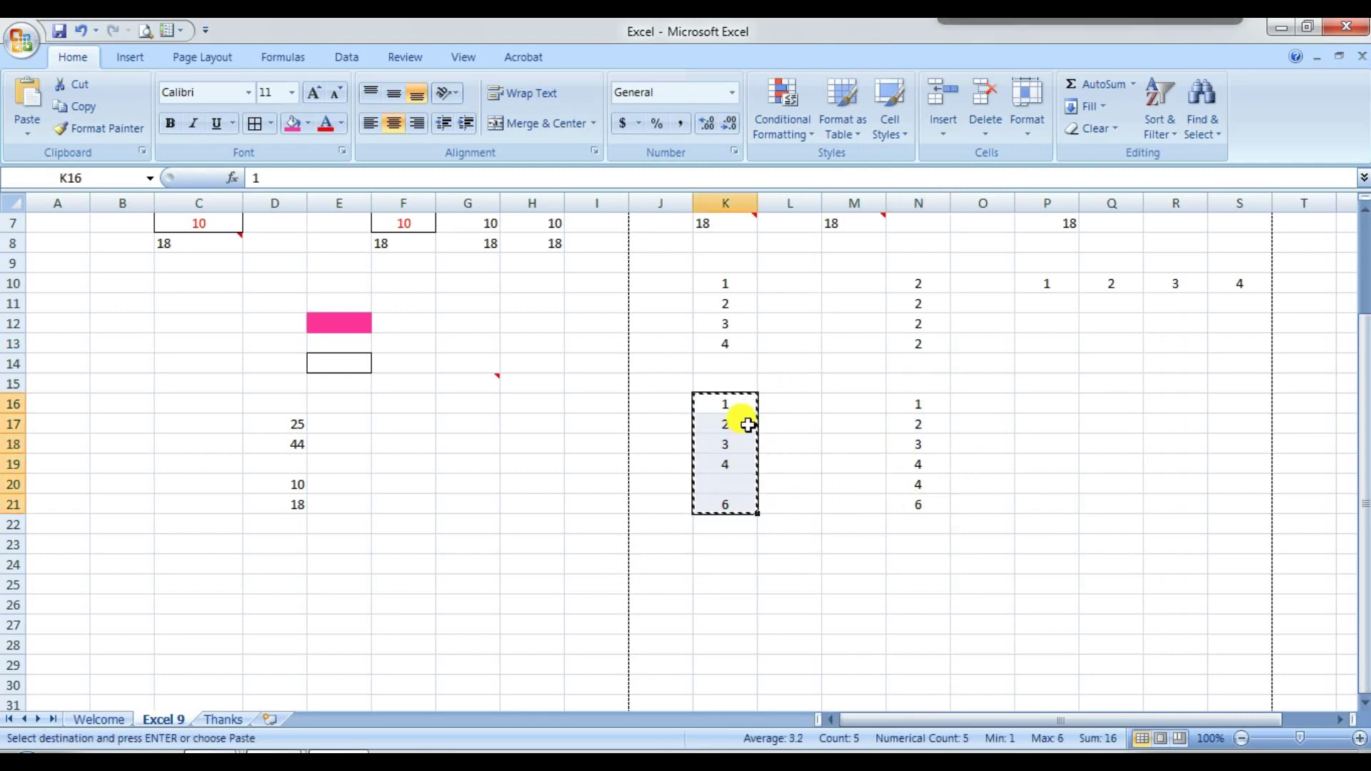
Paste K16:K21 as links into P15:P20, showing 1, 2, 3, 4, 0, 6
left_click(737, 413)
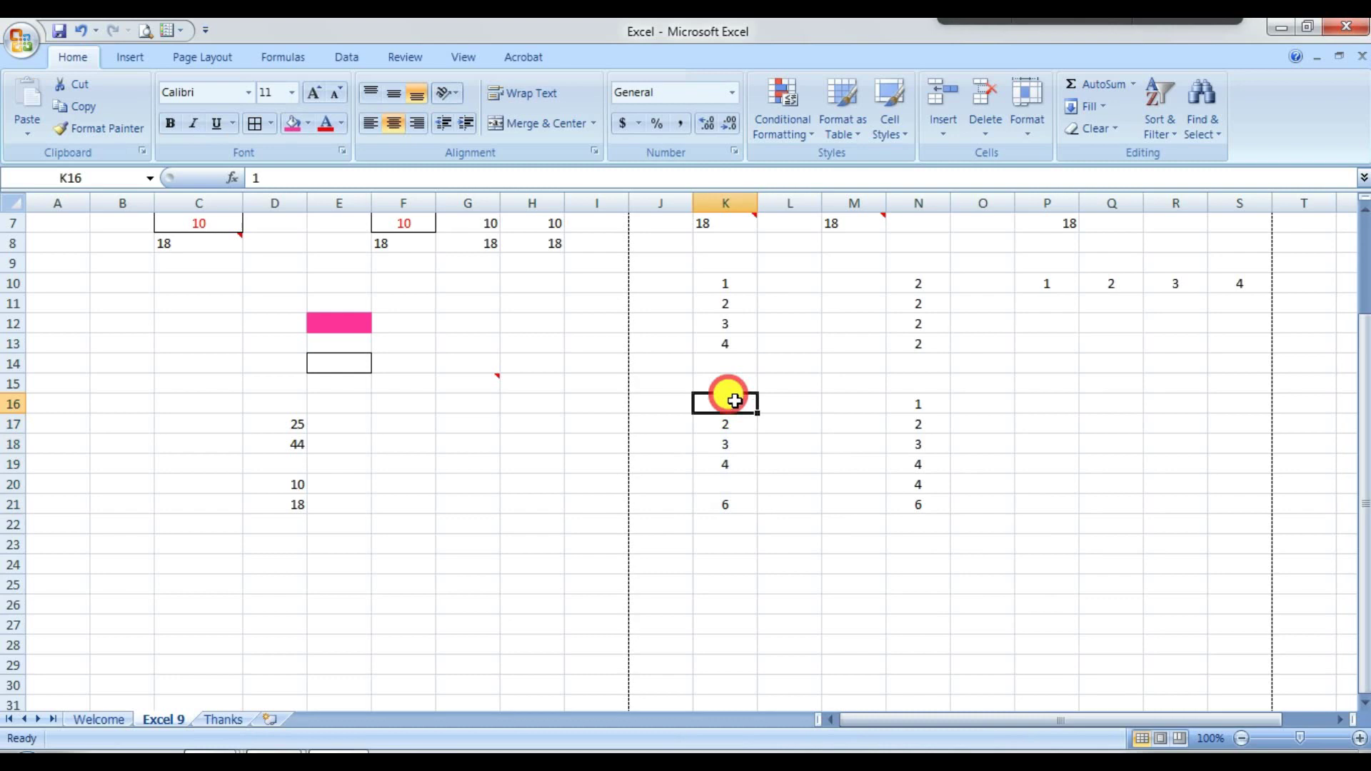
left_click(1032, 398)
left_click(707, 406)
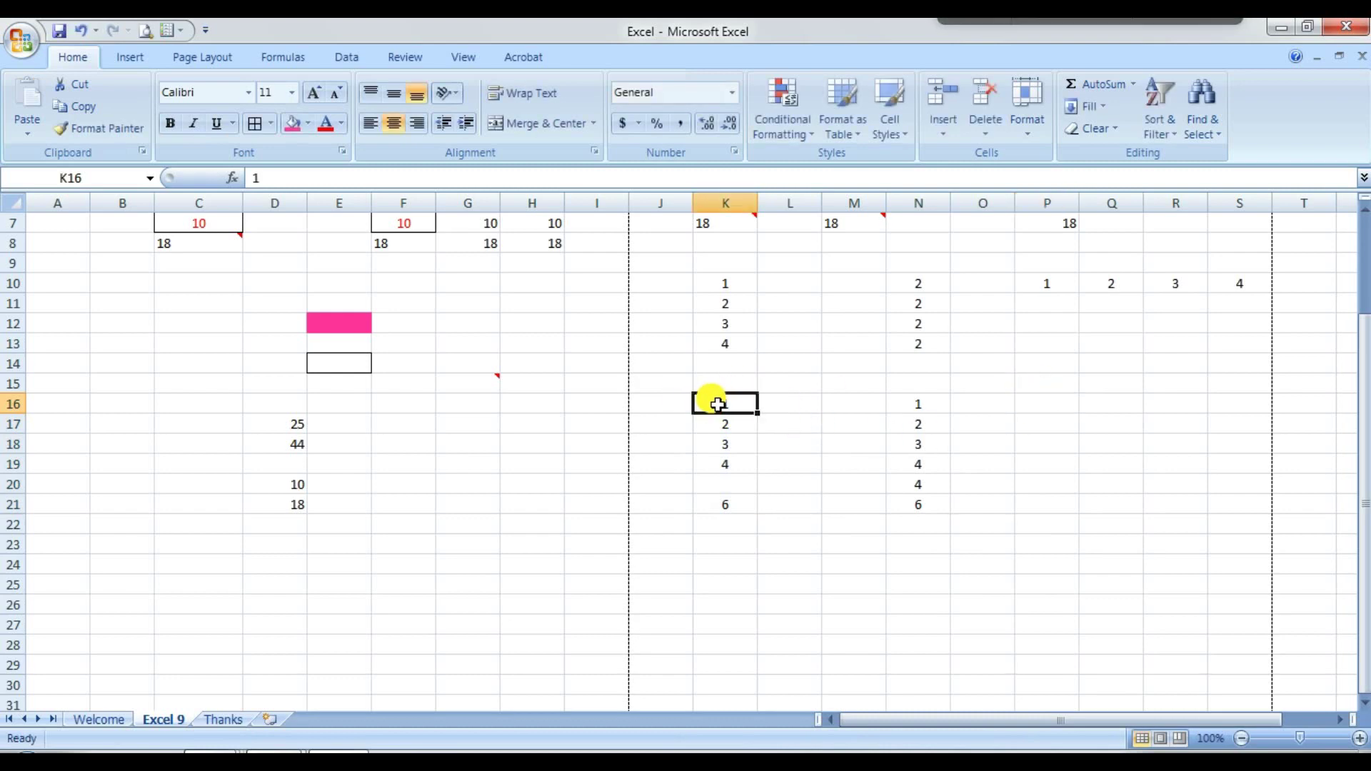
left_click(787, 438)
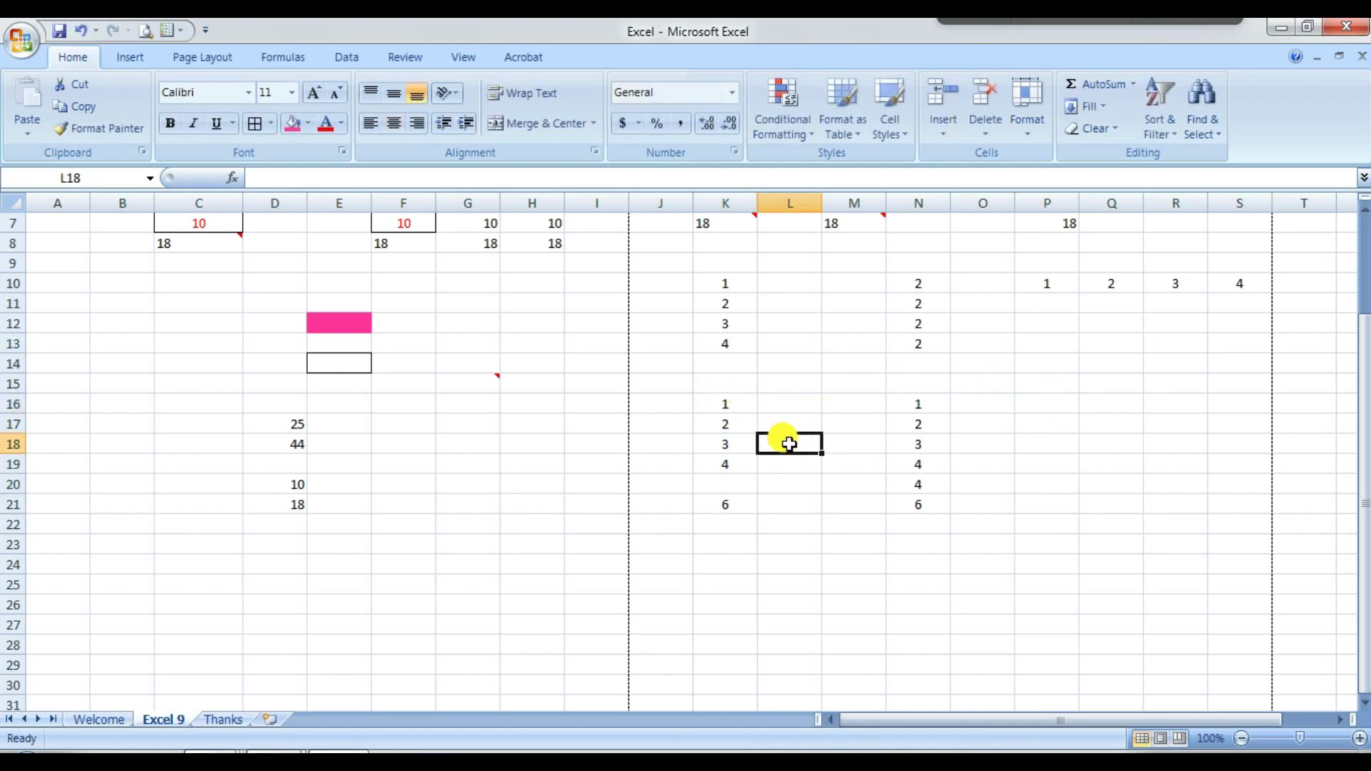
left_click_drag(741, 404, 753, 500)
key("ctrl+c")
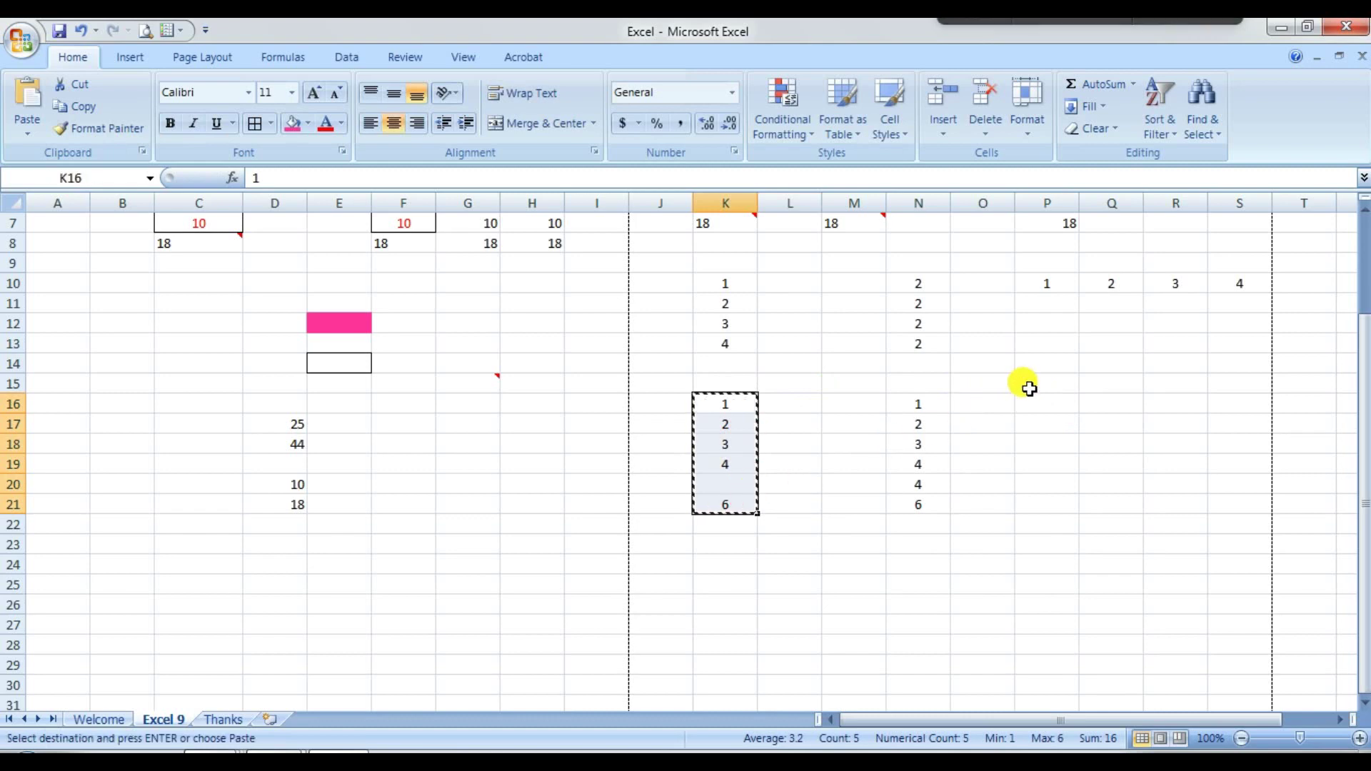
right_click(1027, 384)
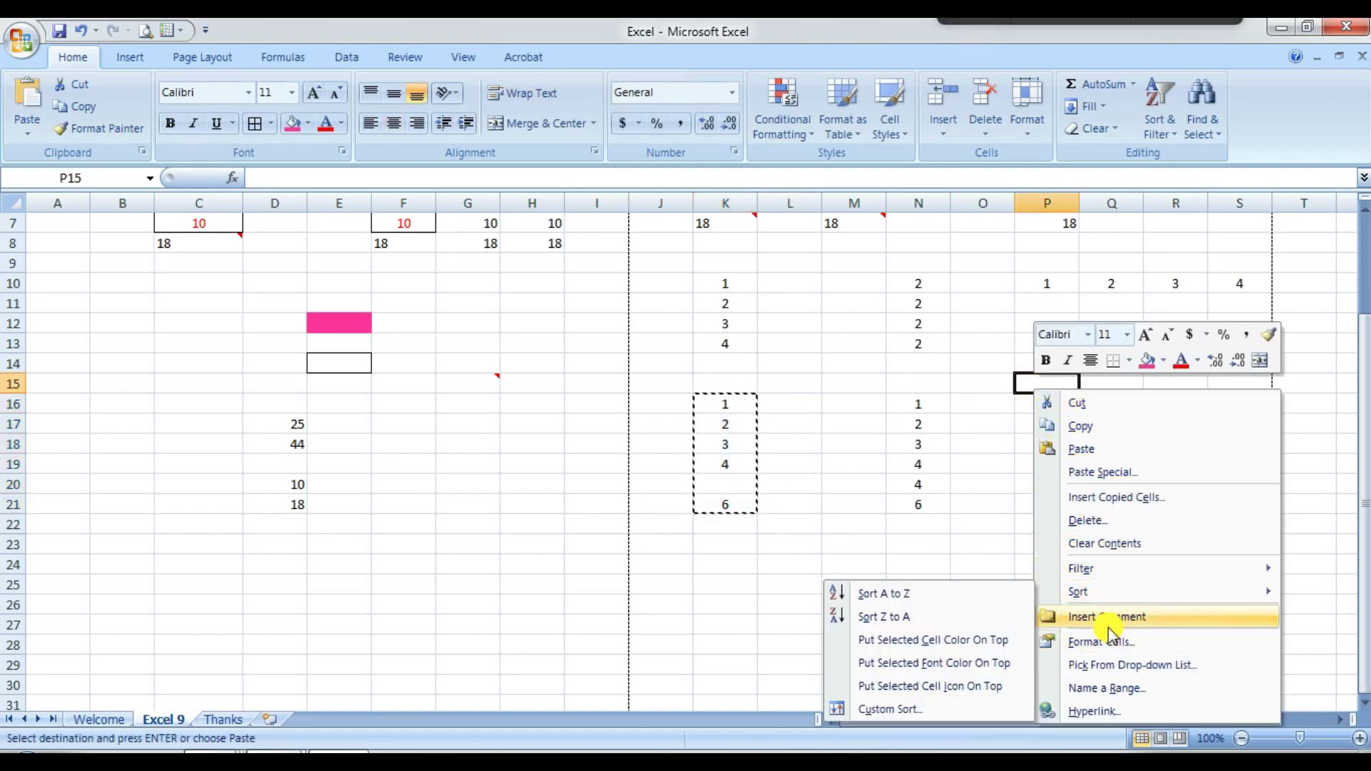
left_click(1071, 472)
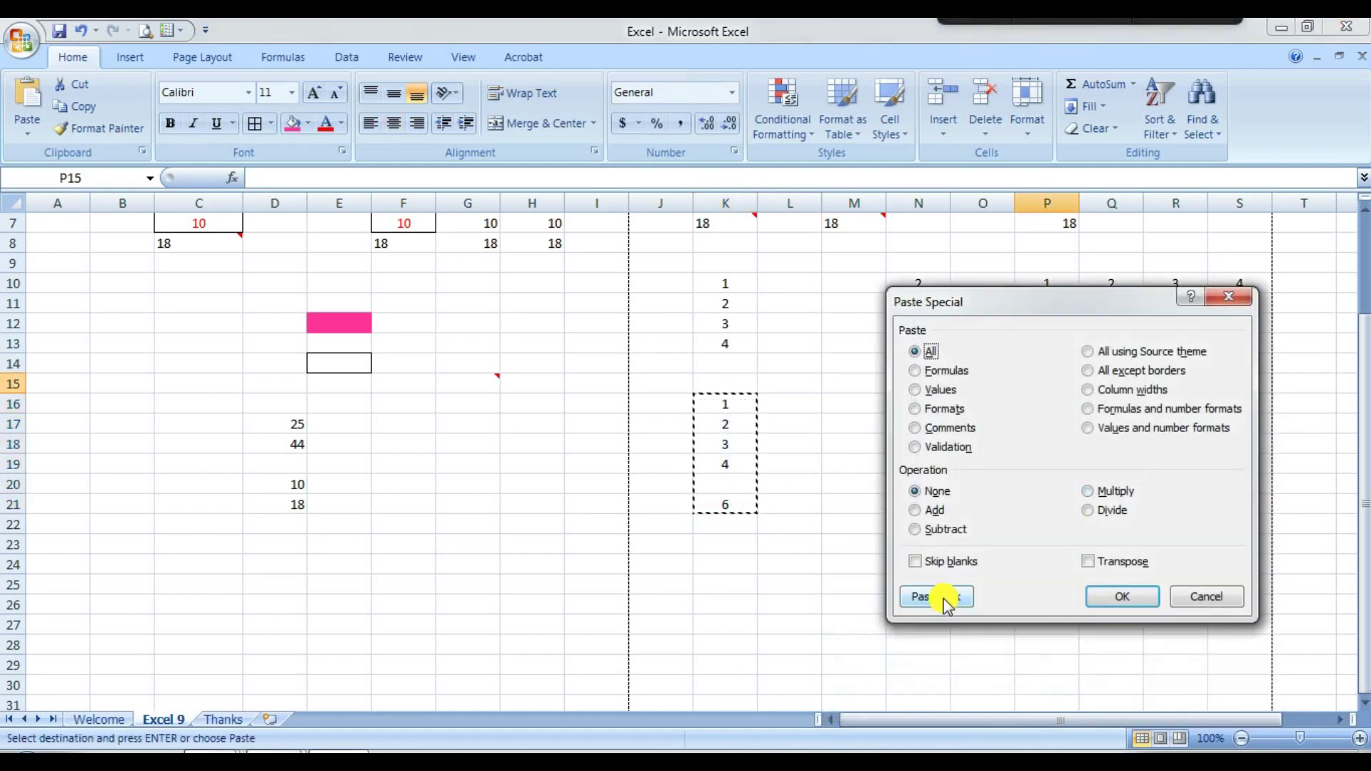
left_click(932, 596)
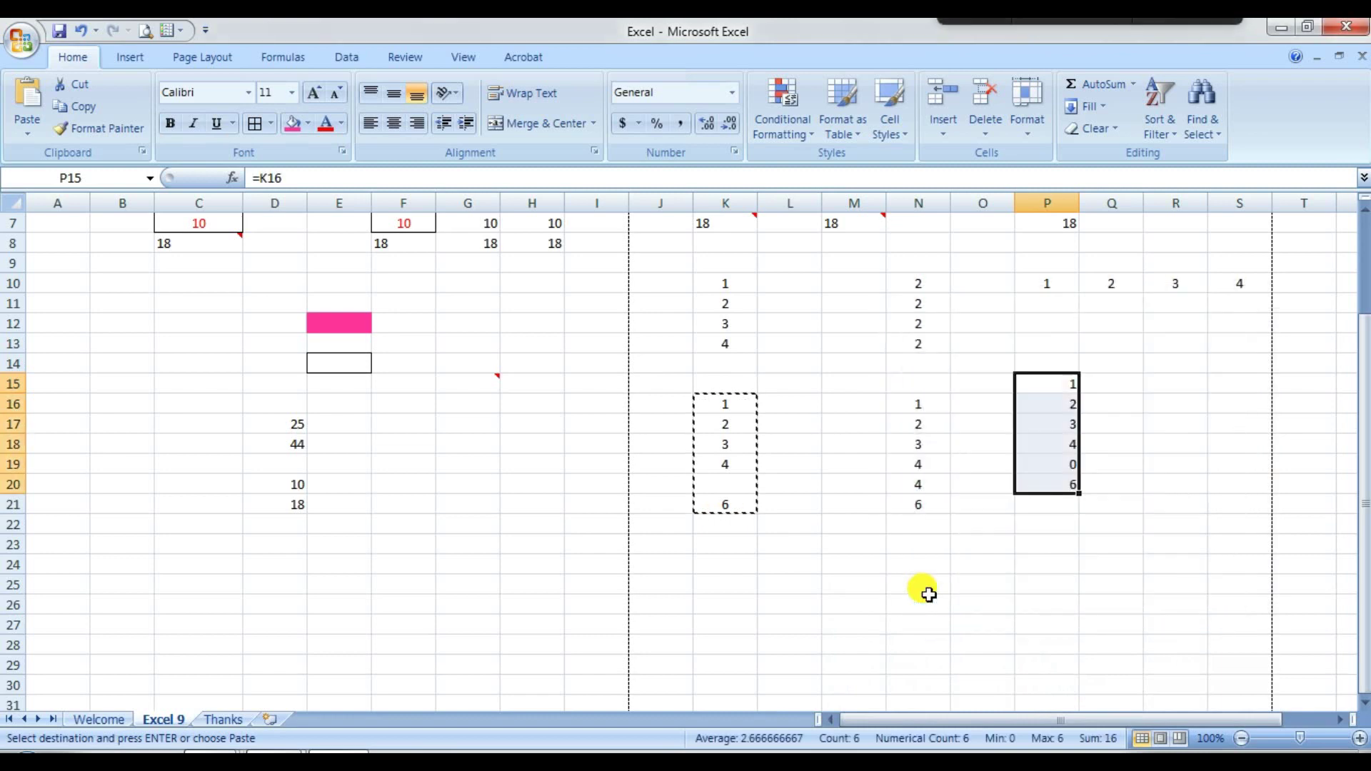
left_click(1021, 557)
key("Escape")
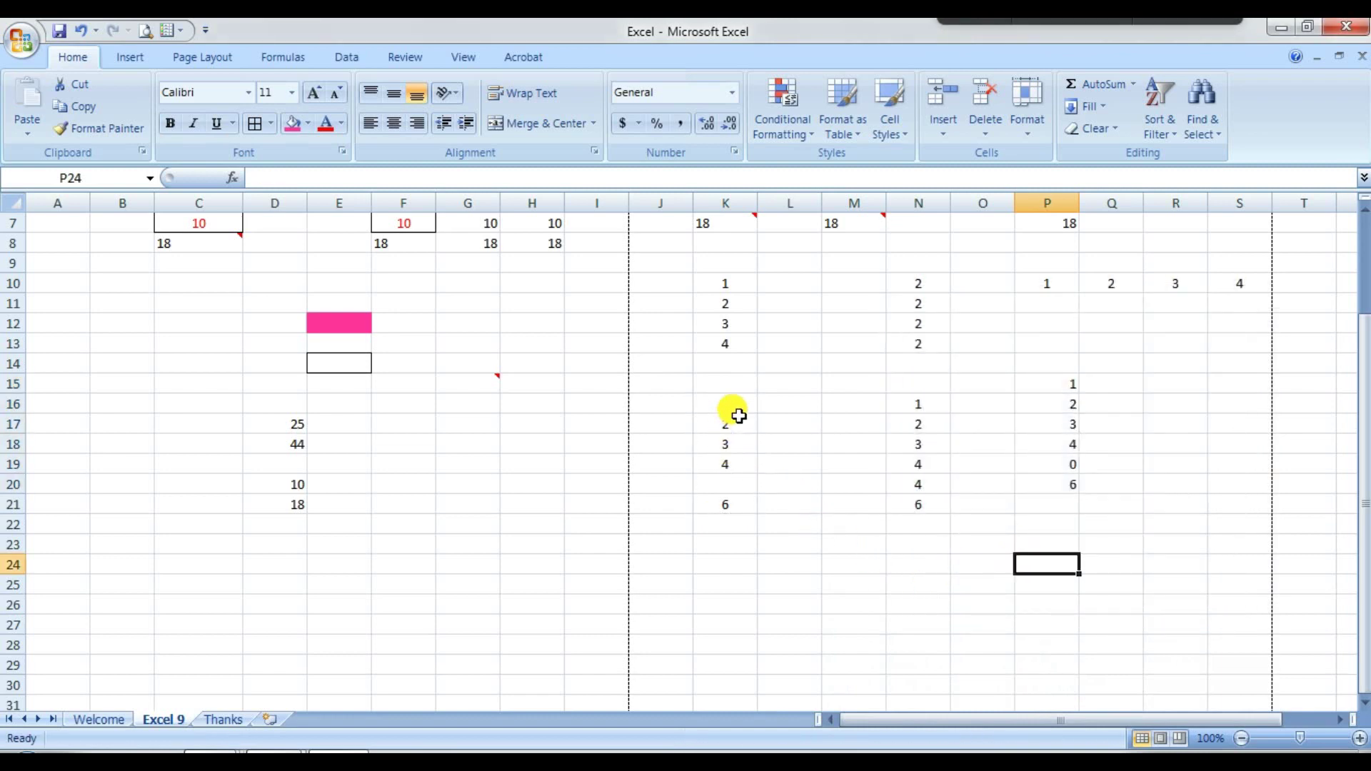
left_click(738, 416)
left_click(738, 405)
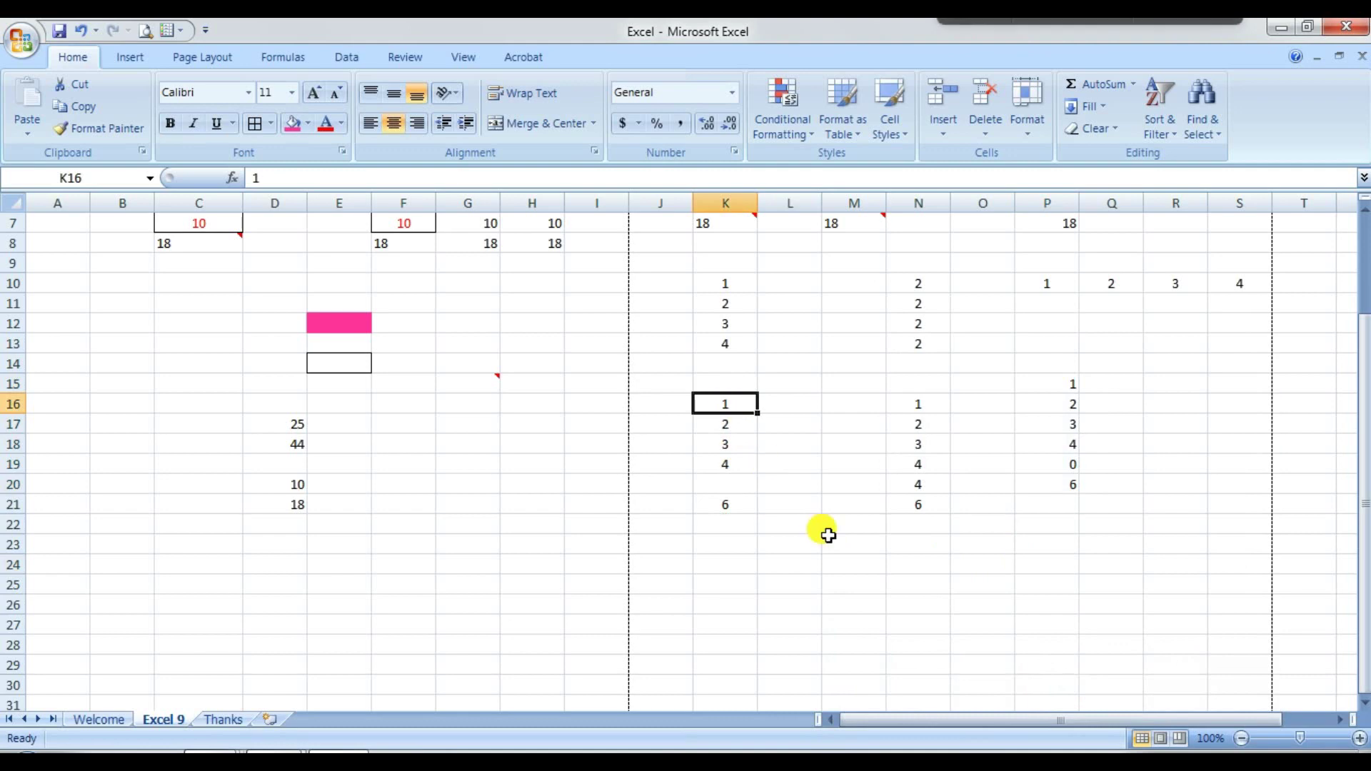
Enter 3, 0 and 23 into K16, K17 and K18
type("3")
key("Return")
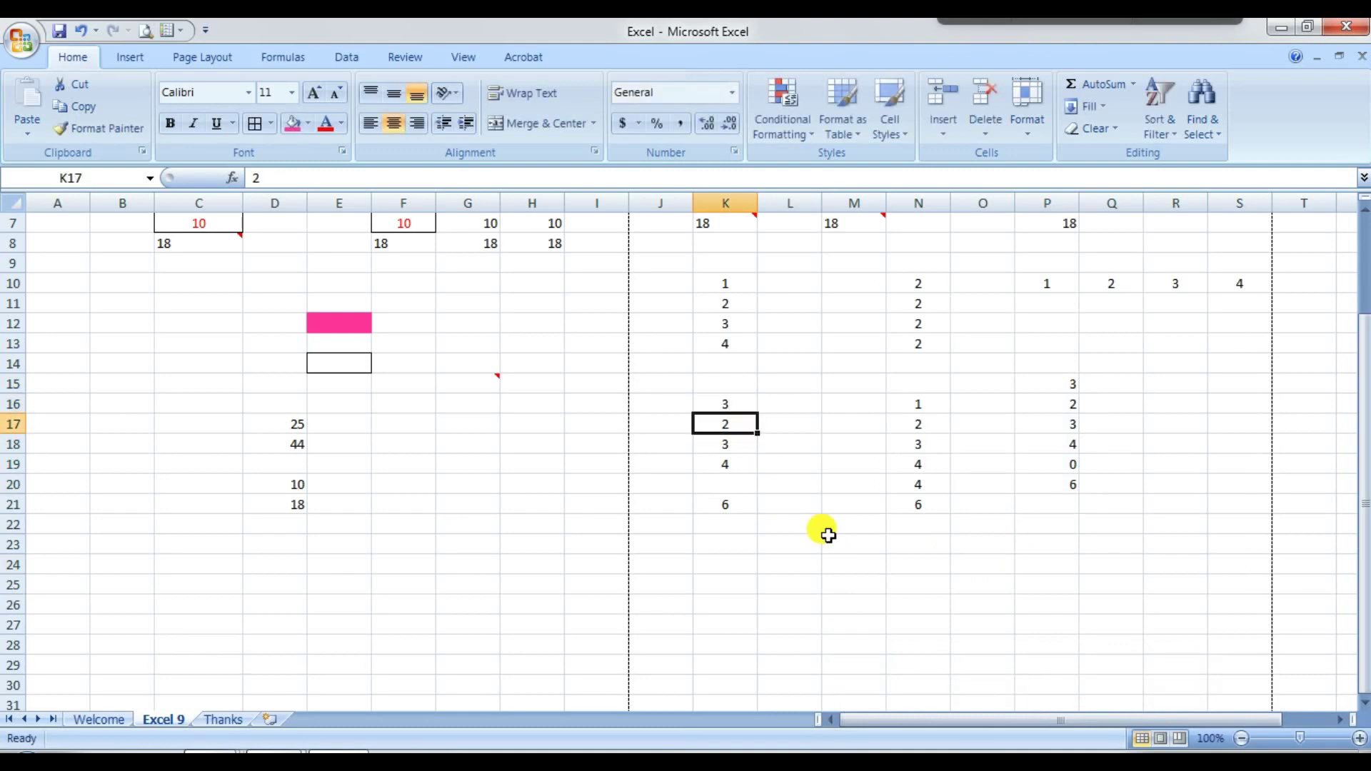
type("0")
key("Return")
type("2")
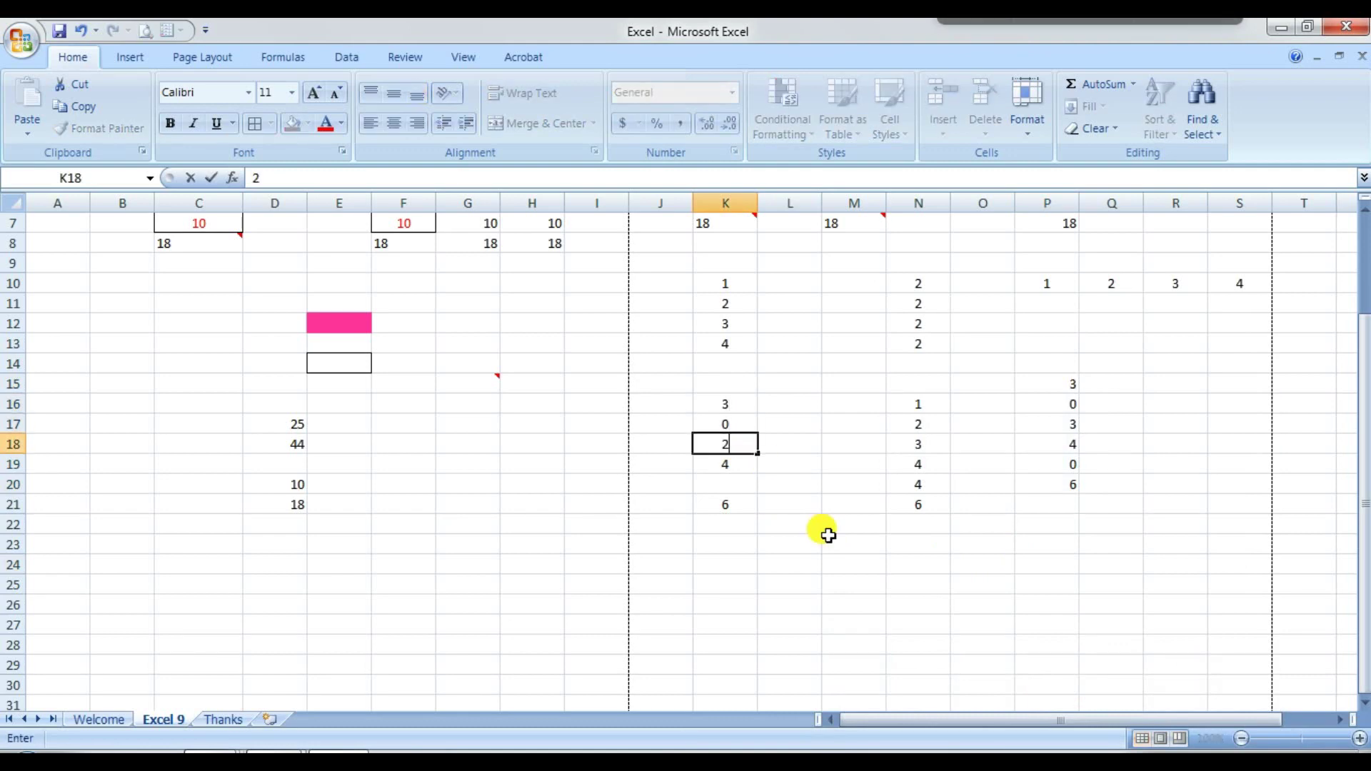
type("3")
key("Return")
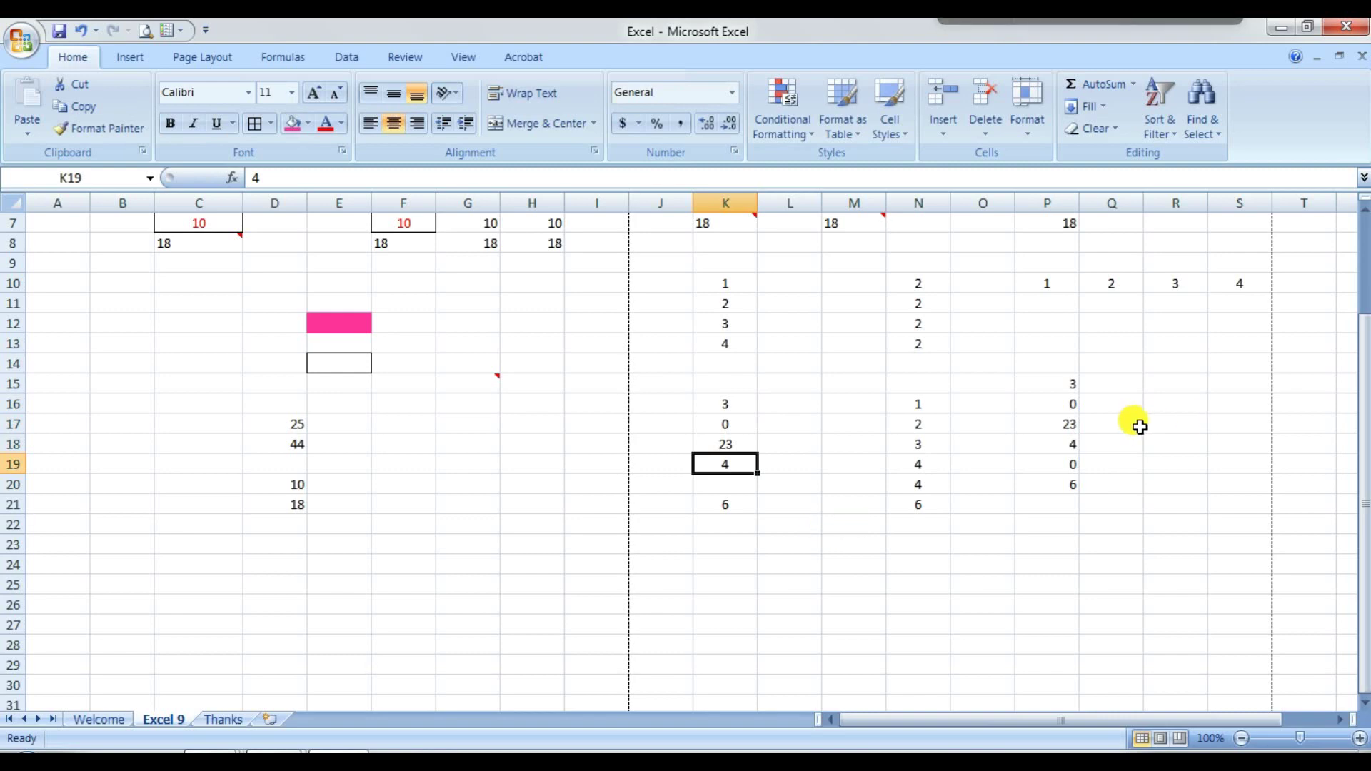
Confirm P15 holds the link formula =K16, then switch to the Thanks sheet
left_click(1064, 425)
left_click(1067, 380)
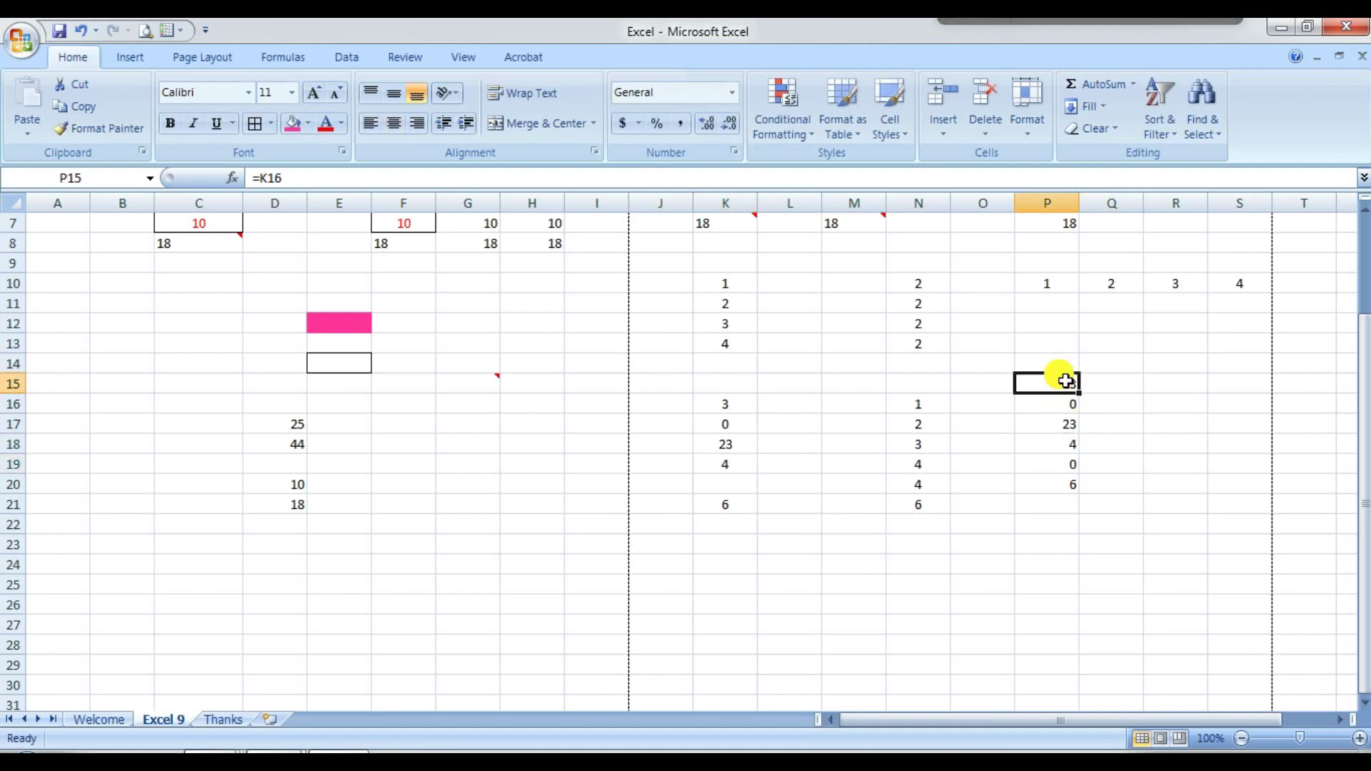
double_click(1066, 380)
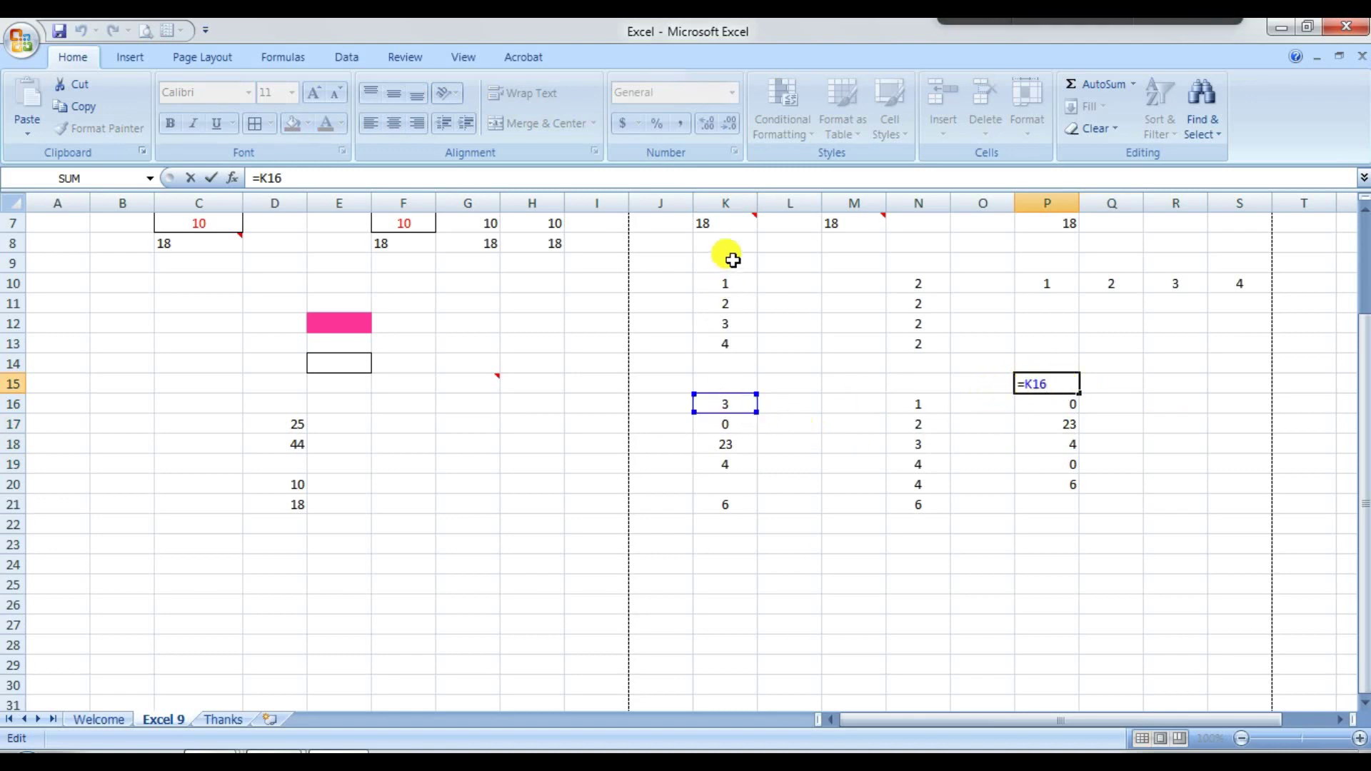
key("ctrl+Return")
left_click(738, 400)
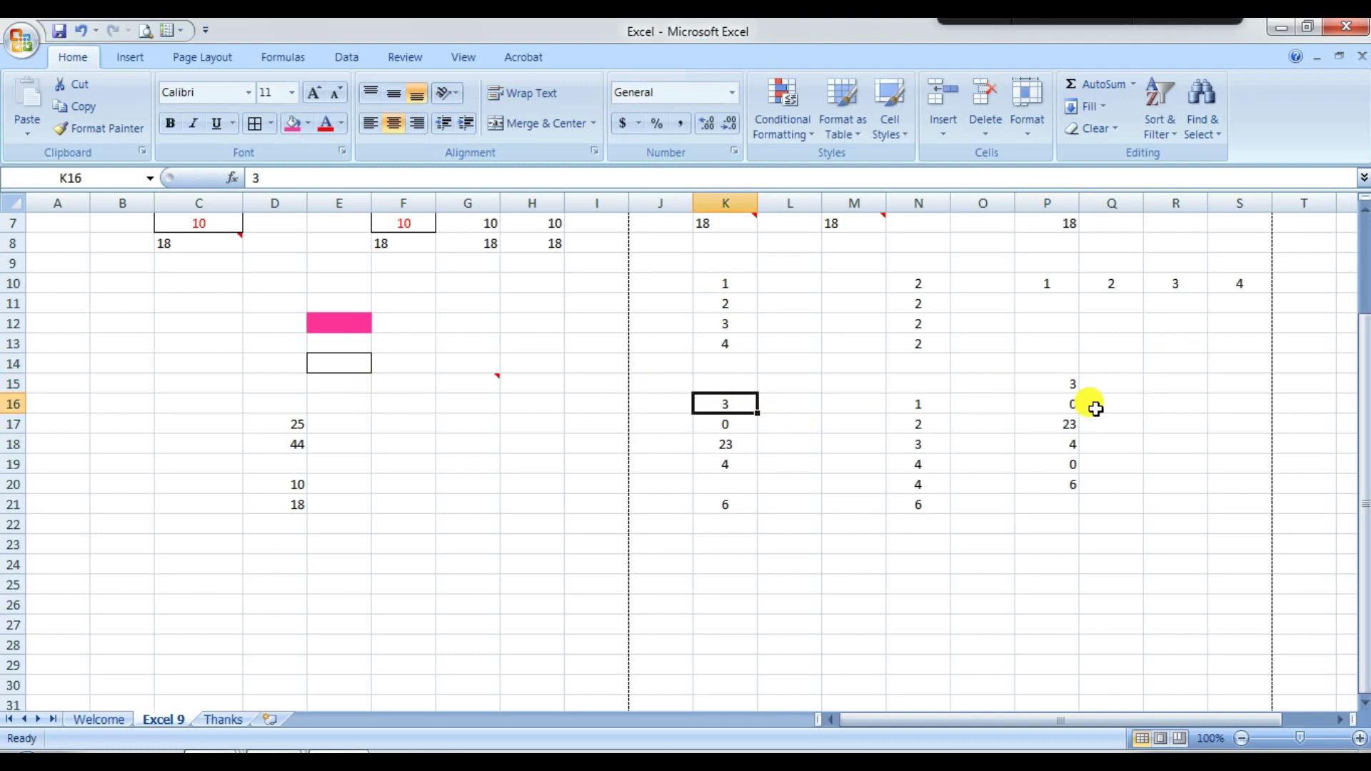
scroll(1056, 439, "up", 2)
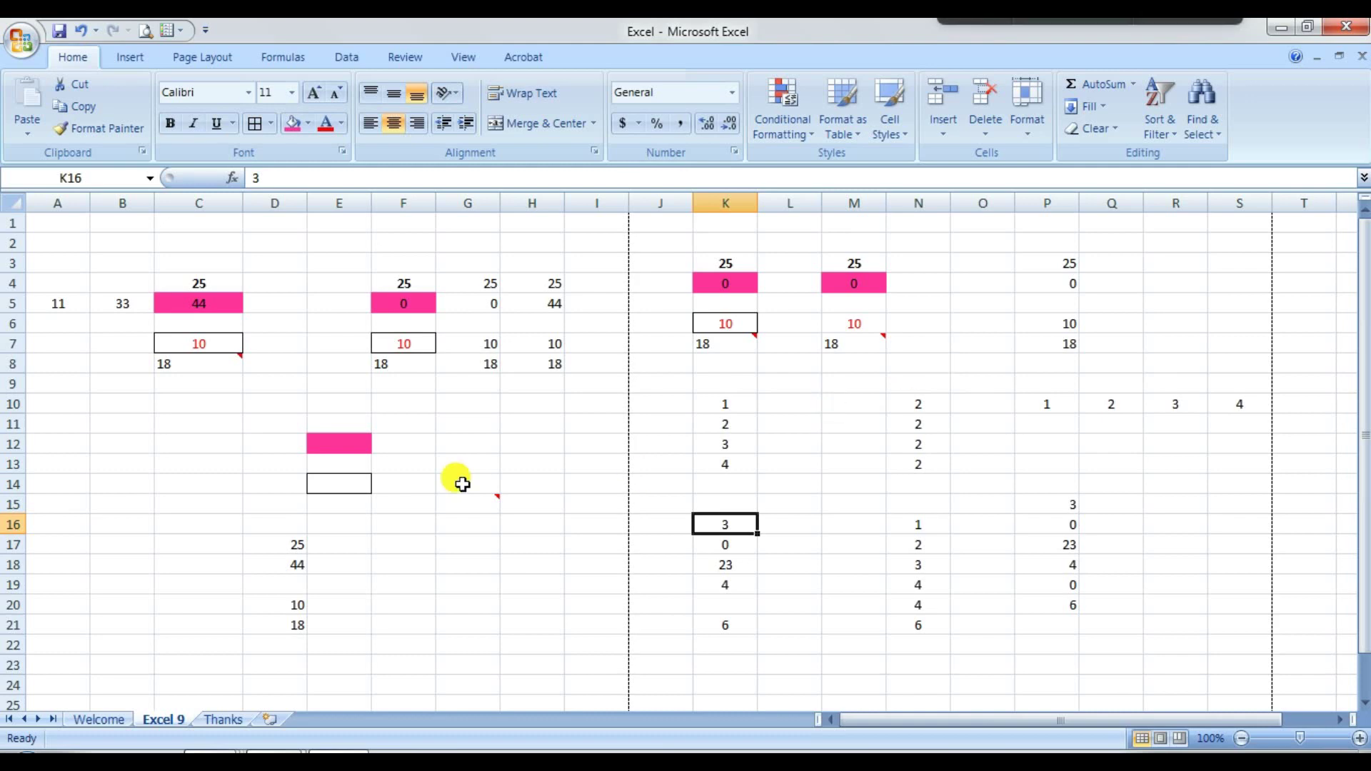
left_click(216, 720)
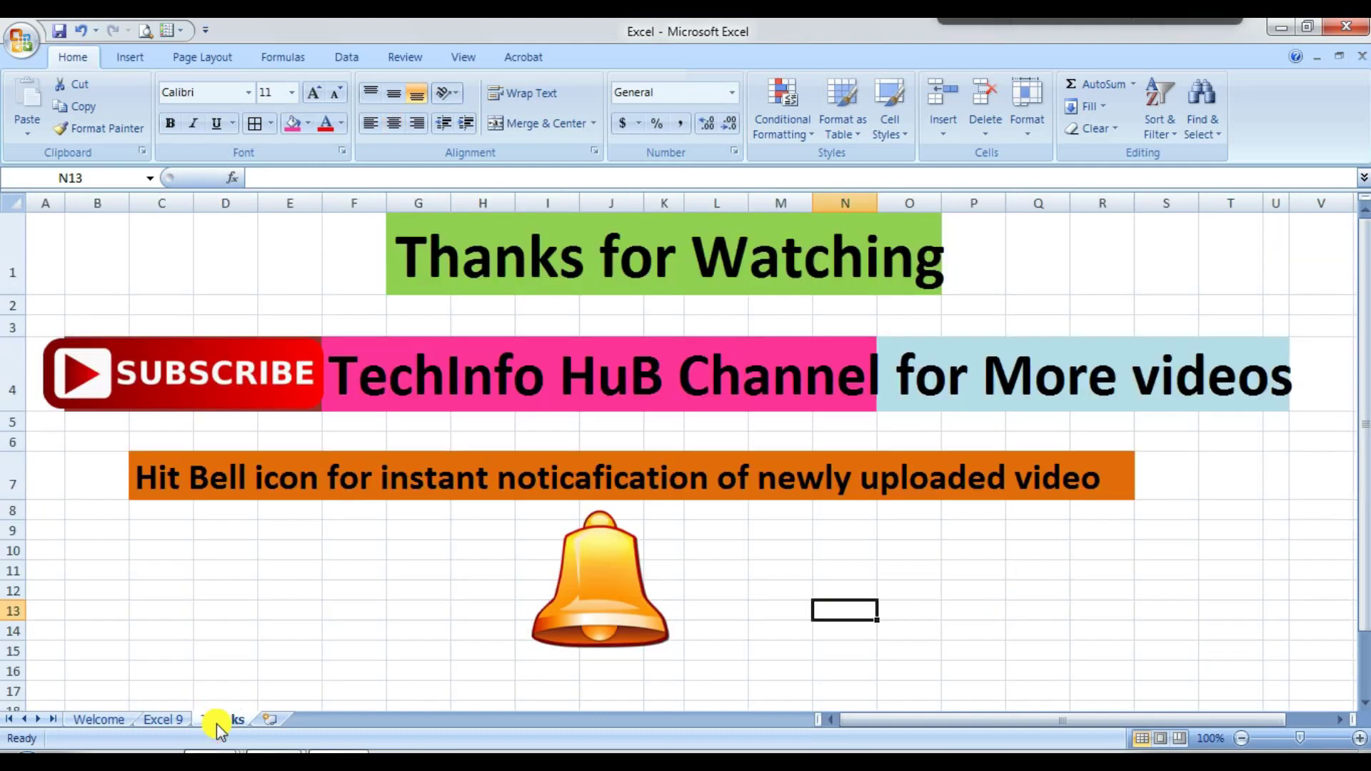